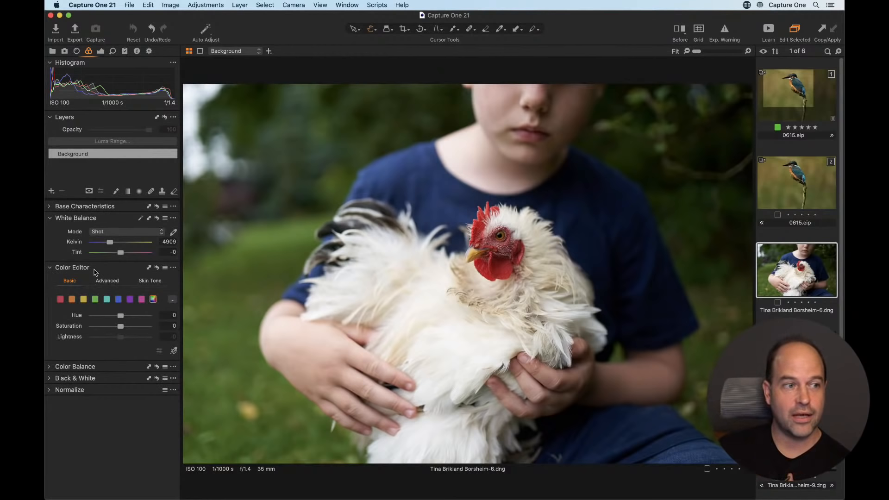
Expand the Color Balance tool and detach the Color Editor as a floating tool over the photo.
{"action": "left_click", "coordinate": [49, 366]}
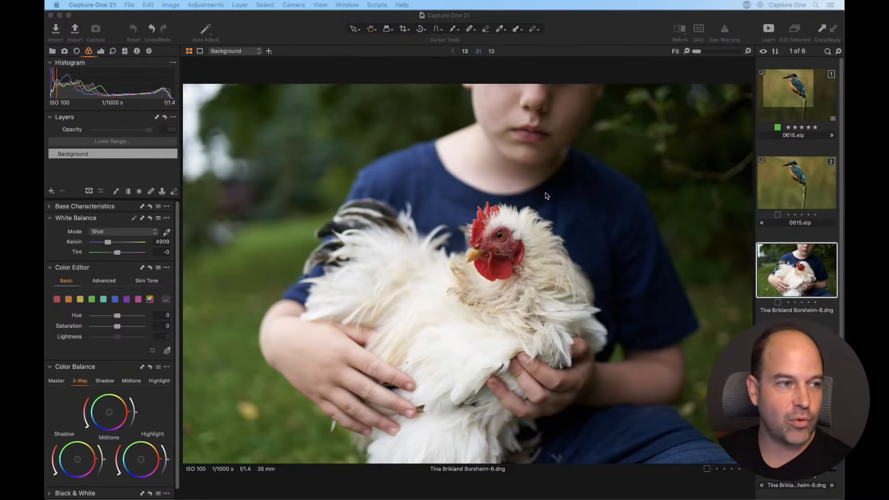
{"action": "left_click", "coordinate": [107, 271]}
{"action": "left_click_drag", "start_coordinate": [107, 271], "coordinate": [326, 157]}
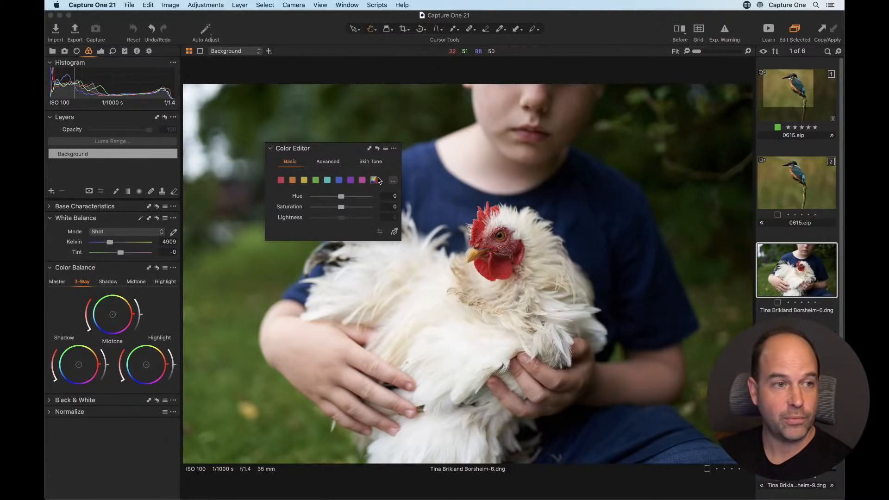
Try darkening the rooster's comb by setting the red range's Lightness to -28, and reset that value.
{"action": "left_click", "coordinate": [281, 180]}
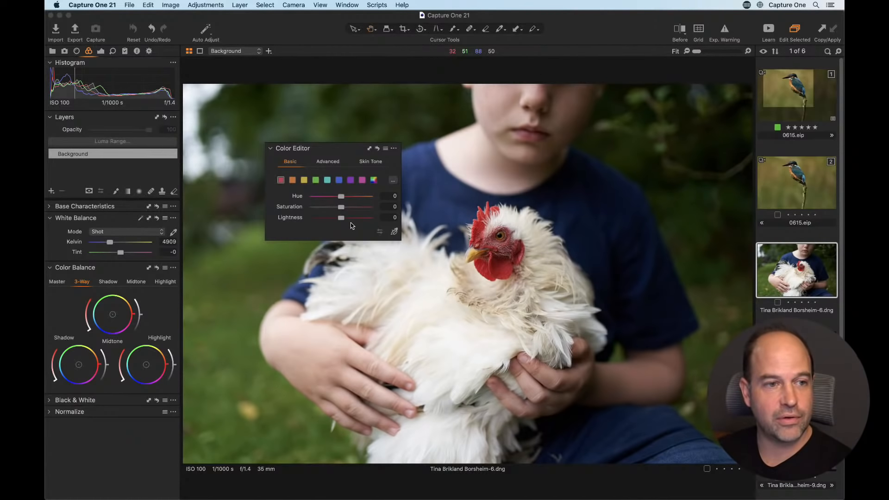
{"action": "key", "text": "super+equal"}
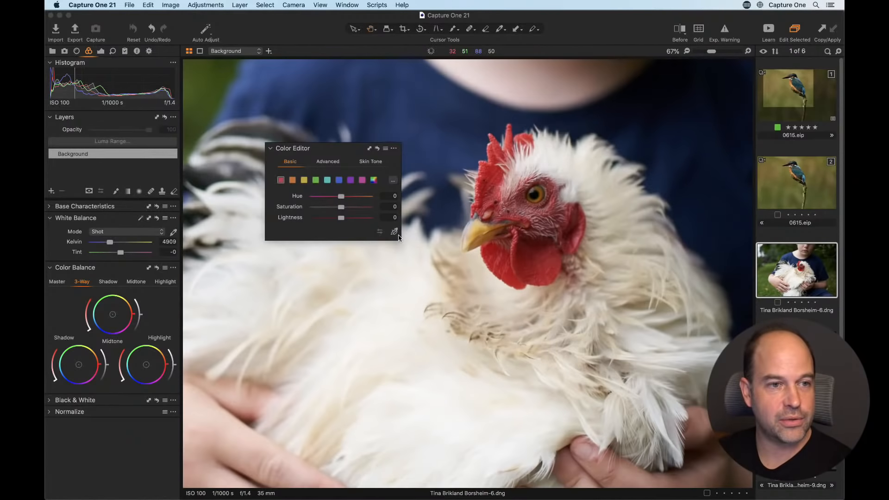
{"action": "left_click_drag", "start_coordinate": [341, 218], "coordinate": [326, 218]}
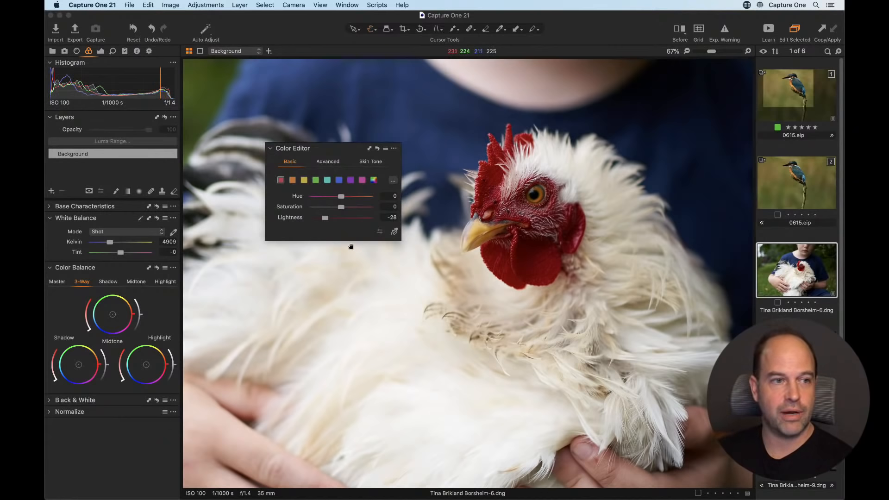
{"action": "double_click", "coordinate": [341, 217]}
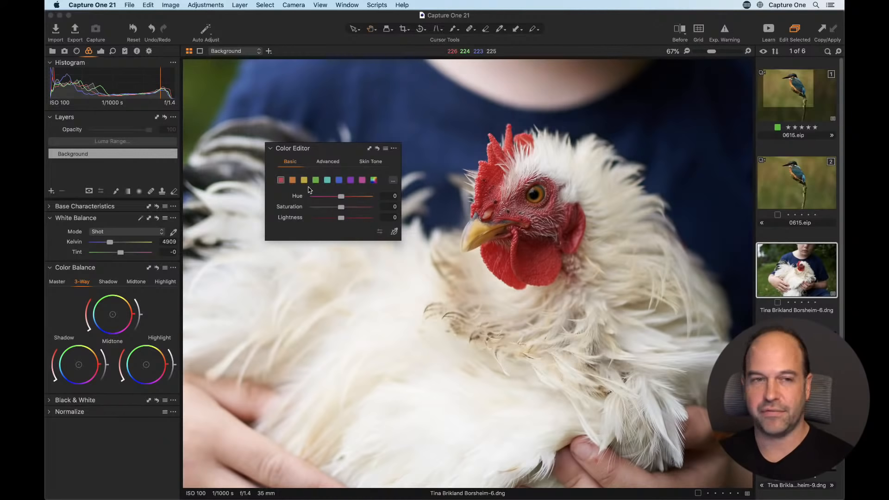
{"action": "key", "text": "super+0"}
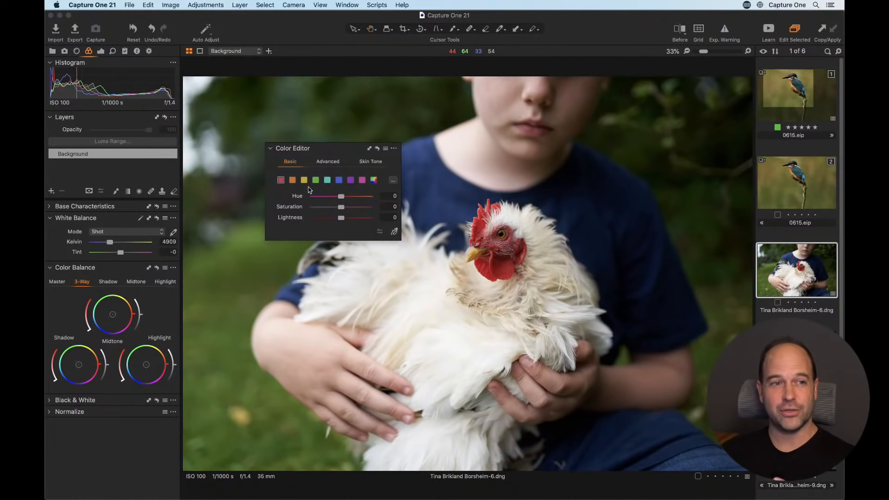
Activate the Direct Color Editor and sample the boy's navy shirt to select its color range.
{"action": "left_click", "coordinate": [395, 231]}
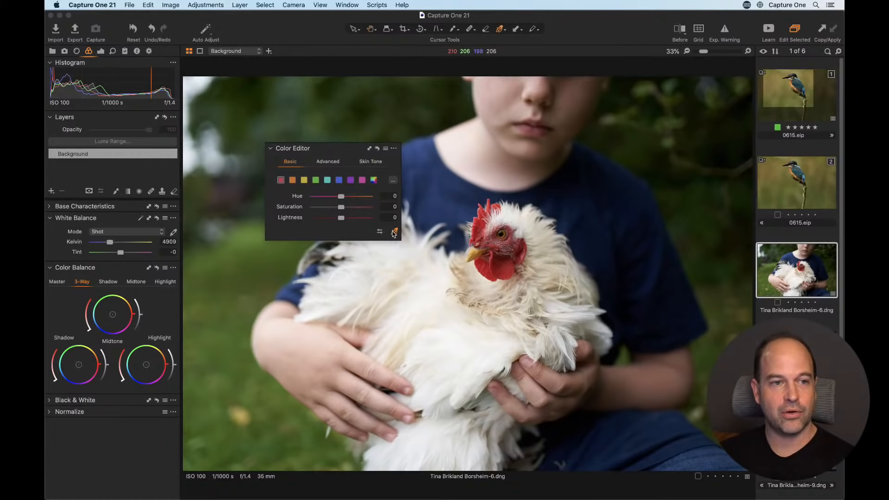
{"action": "left_click", "coordinate": [454, 197]}
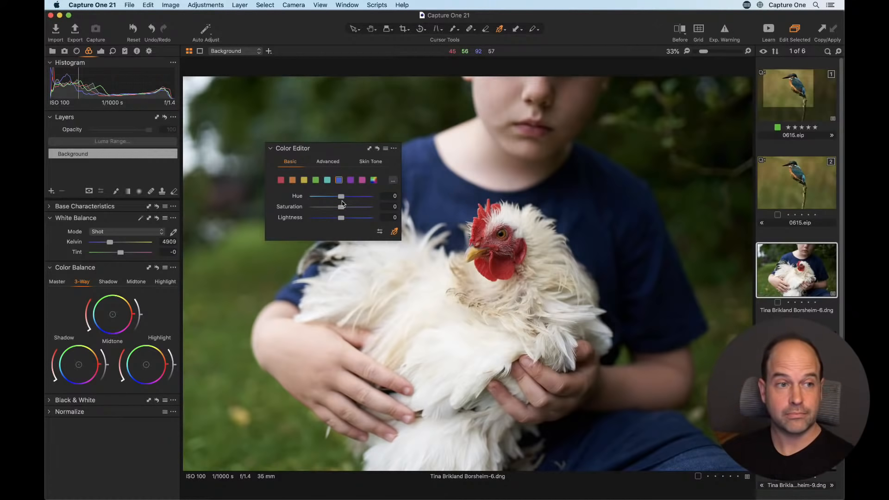
Try the blue range at Hue 1.3, Saturation -25.1 and Lightness -11.5, and reset the Color Editor.
{"action": "mouse_move", "coordinate": [341, 217]}
{"action": "left_mouse_down"}
{"action": "mouse_move", "coordinate": [357, 196]}
{"action": "mouse_move", "coordinate": [330, 206]}
{"action": "left_mouse_up"}
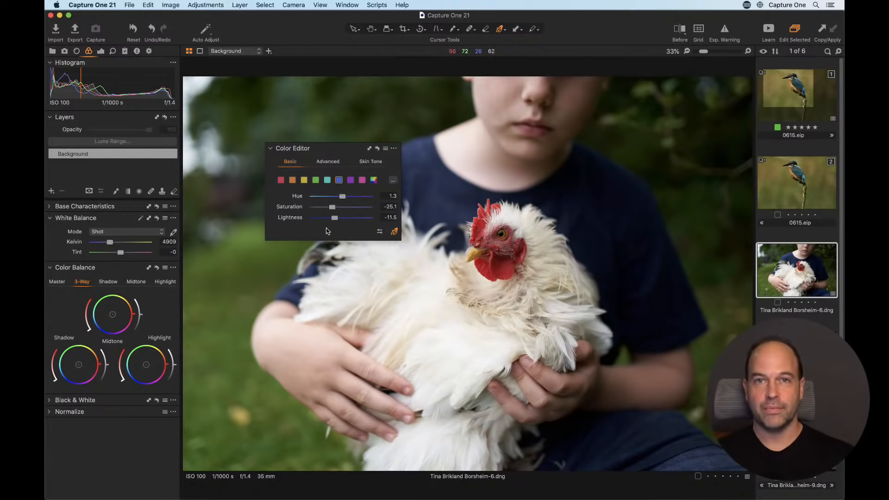
{"action": "left_click", "coordinate": [281, 180]}
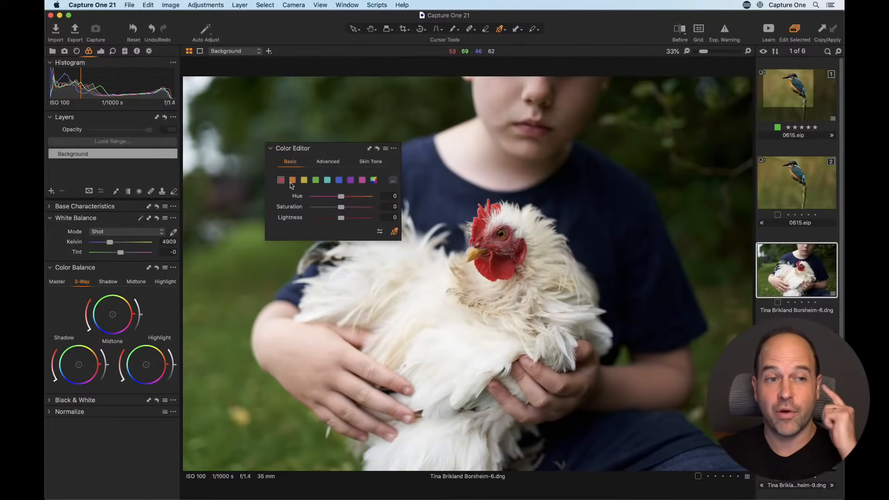
{"action": "left_click_drag", "start_coordinate": [339, 221], "coordinate": [333, 219]}
{"action": "left_click", "coordinate": [339, 180]}
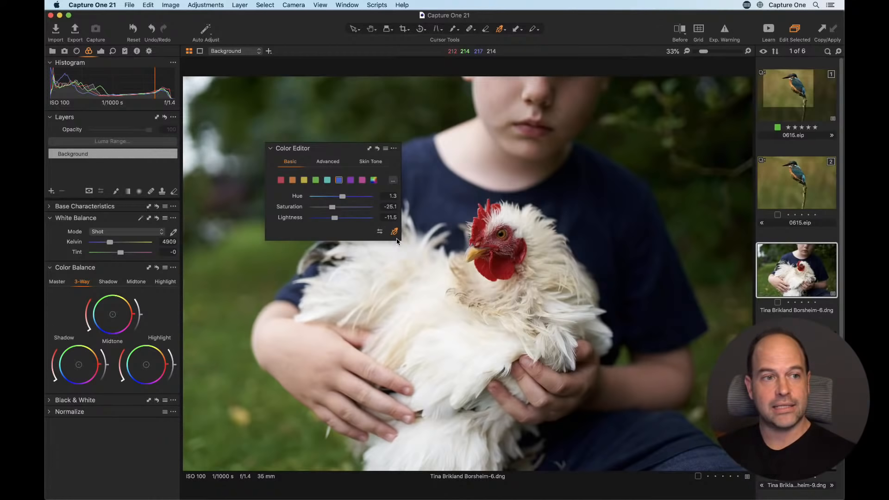
{"action": "left_click", "coordinate": [378, 149]}
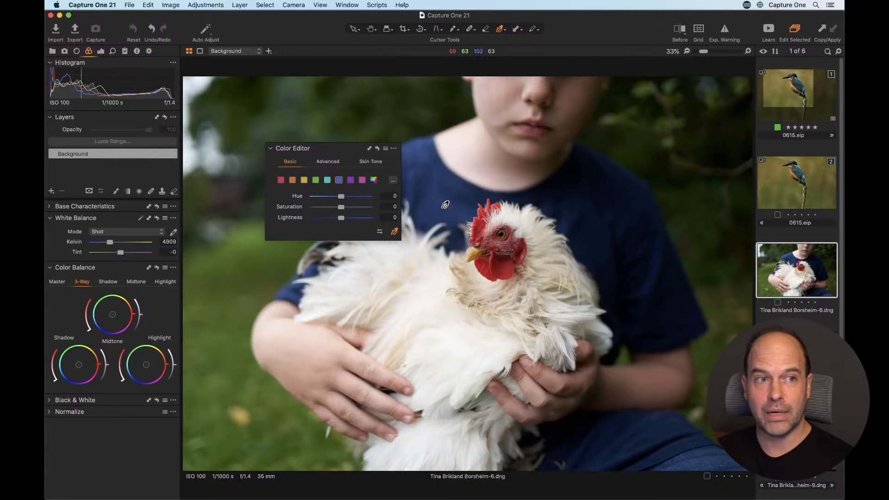
Adjust the shirt's blue directly in the photo to Hue -0.7, Saturation -13 and Lightness 0.4.
{"action": "left_click", "coordinate": [280, 182]}
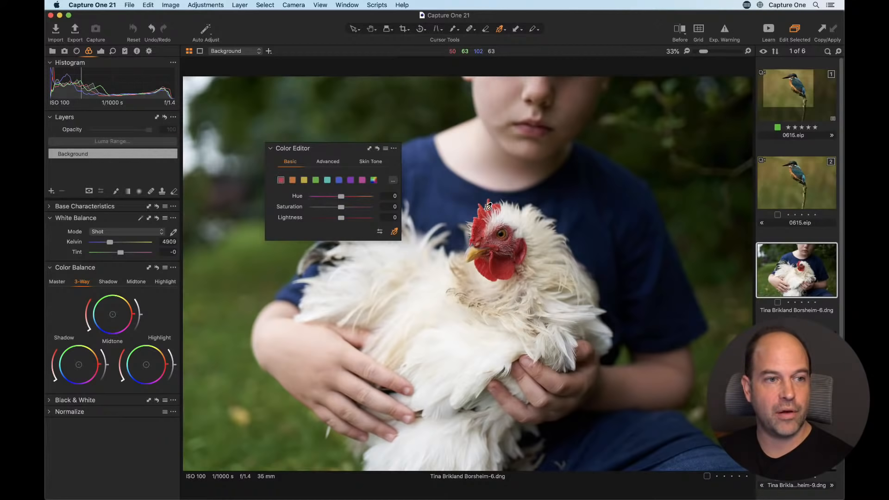
{"action": "mouse_move", "coordinate": [440, 204]}
{"action": "left_mouse_down"}
{"action": "mouse_move", "coordinate": [429, 204]}
{"action": "mouse_move", "coordinate": [430, 193]}
{"action": "mouse_move", "coordinate": [429, 203]}
{"action": "mouse_move", "coordinate": [442, 203]}
{"action": "left_mouse_up"}
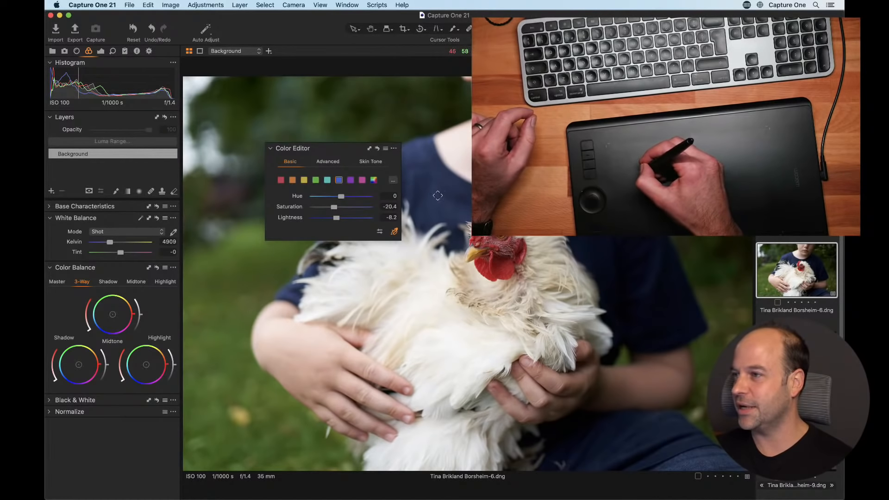
{"action": "mouse_move", "coordinate": [437, 195]}
{"action": "left_mouse_down"}
{"action": "mouse_move", "coordinate": [433, 185]}
{"action": "mouse_move", "coordinate": [465, 183]}
{"action": "mouse_move", "coordinate": [434, 184]}
{"action": "mouse_move", "coordinate": [444, 183]}
{"action": "left_mouse_up"}
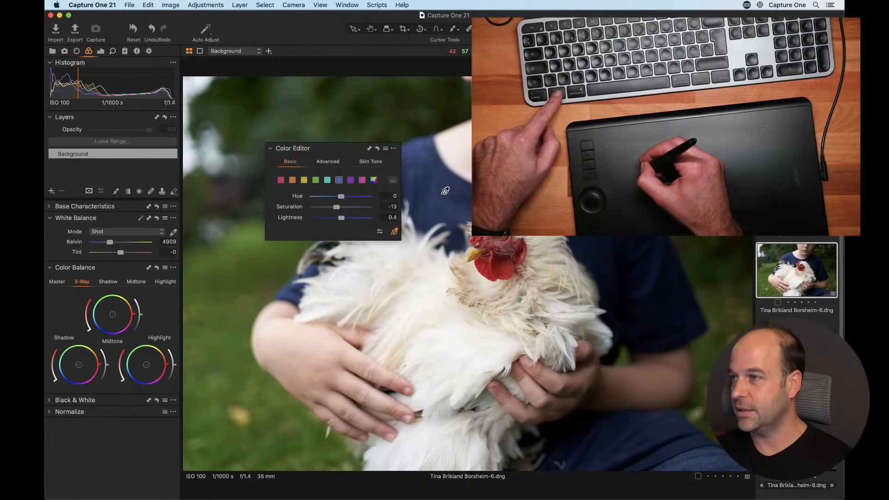
{"action": "left_click_drag", "start_coordinate": [445, 191], "coordinate": [321, 191]}
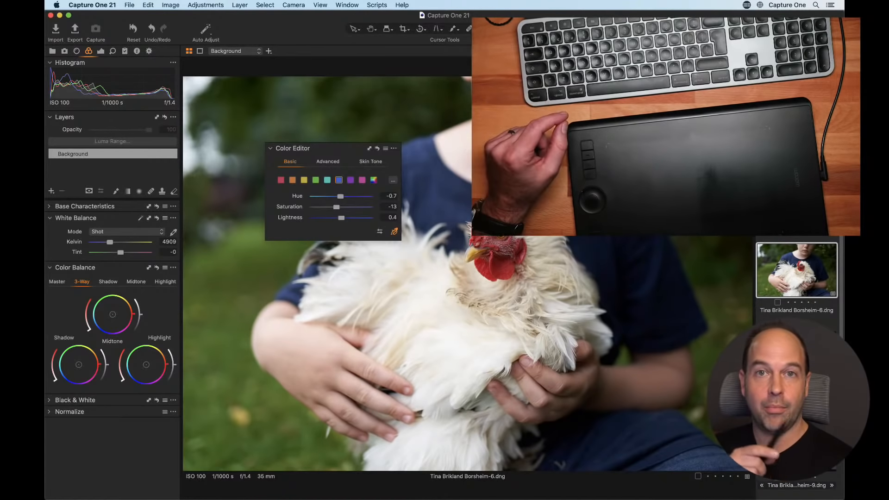
Try the purple range at Hue 1.2 and Lightness -10.4, and reset all Color Editor adjustments.
{"action": "left_click", "coordinate": [339, 182]}
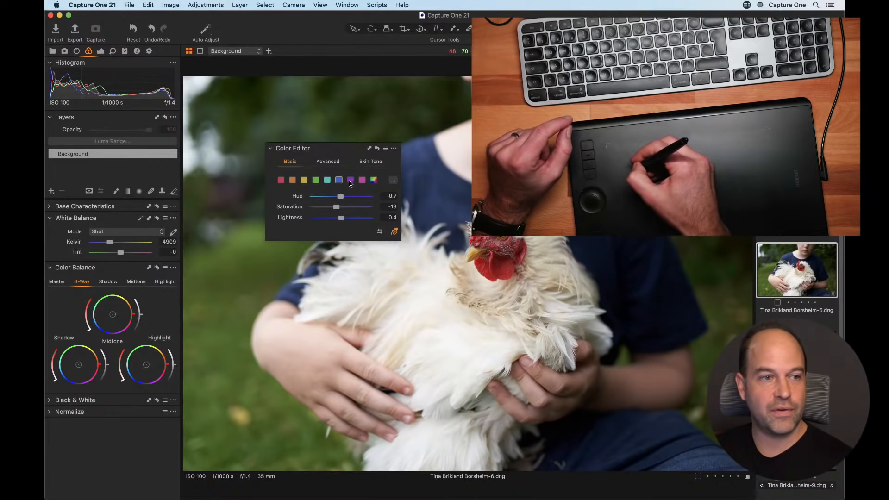
{"action": "left_click", "coordinate": [339, 183]}
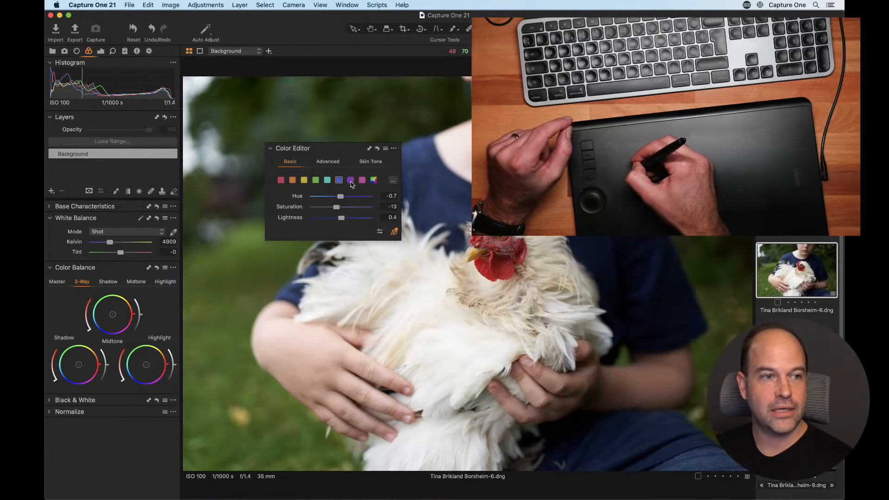
{"action": "left_click", "coordinate": [352, 183]}
{"action": "left_click", "coordinate": [340, 184]}
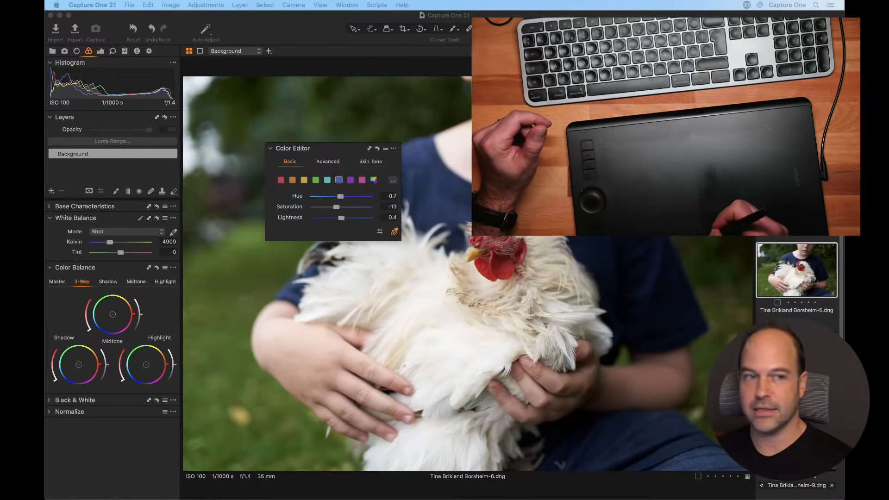
{"action": "left_click", "coordinate": [351, 180]}
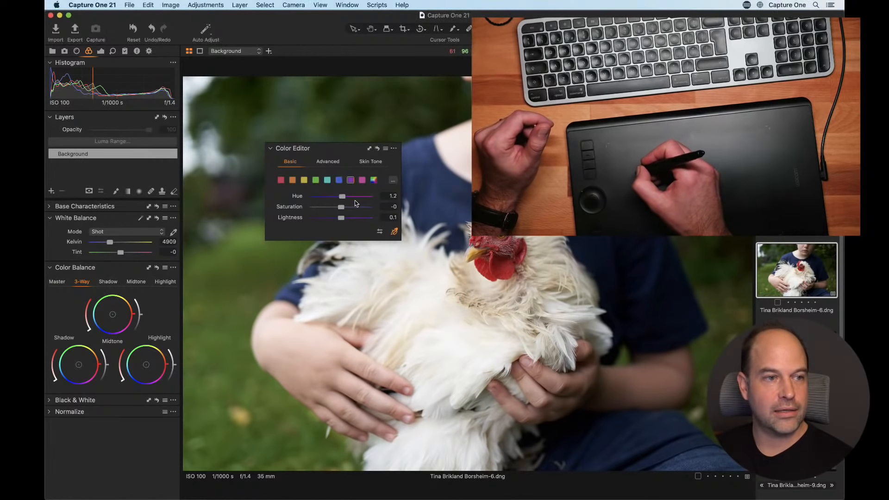
{"action": "mouse_move", "coordinate": [340, 217]}
{"action": "left_mouse_down"}
{"action": "mouse_move", "coordinate": [332, 221]}
{"action": "mouse_move", "coordinate": [348, 231]}
{"action": "left_mouse_up"}
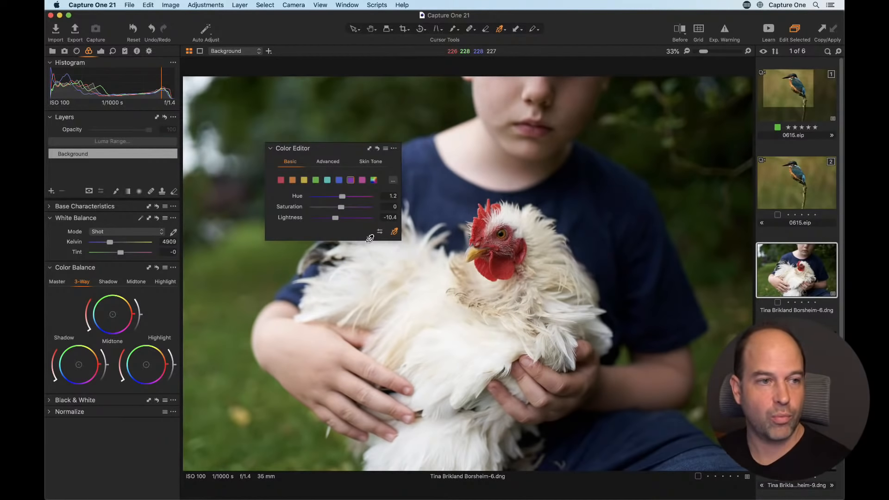
{"action": "left_click", "coordinate": [378, 149]}
Adjust the rooster's red wattle directly in the photo to Saturation 7.1 and Lightness -5.4.
{"action": "left_click", "coordinate": [283, 181]}
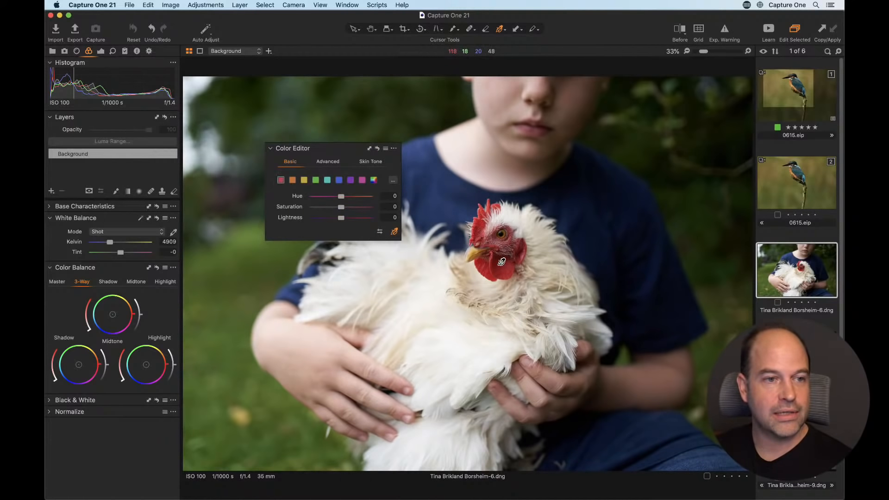
{"action": "left_click_drag", "start_coordinate": [499, 263], "coordinate": [484, 255]}
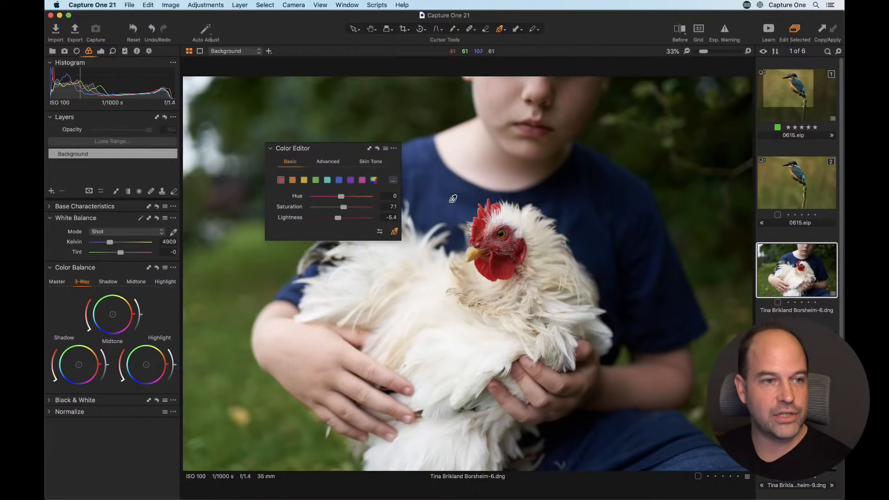
Mute and brighten the blue shirt directly in the photo to Saturation -27.1 and Lightness 23.
{"action": "left_click_drag", "start_coordinate": [450, 200], "coordinate": [435, 186]}
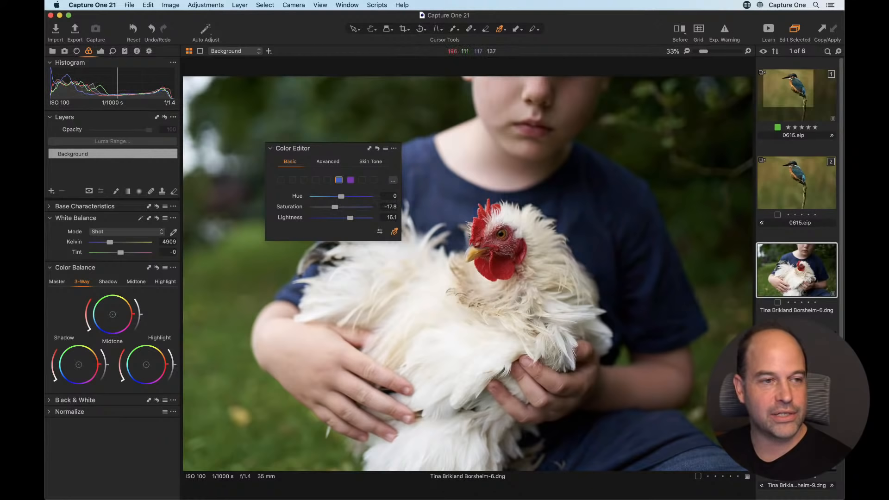
{"action": "left_click_drag", "start_coordinate": [350, 217], "coordinate": [358, 217]}
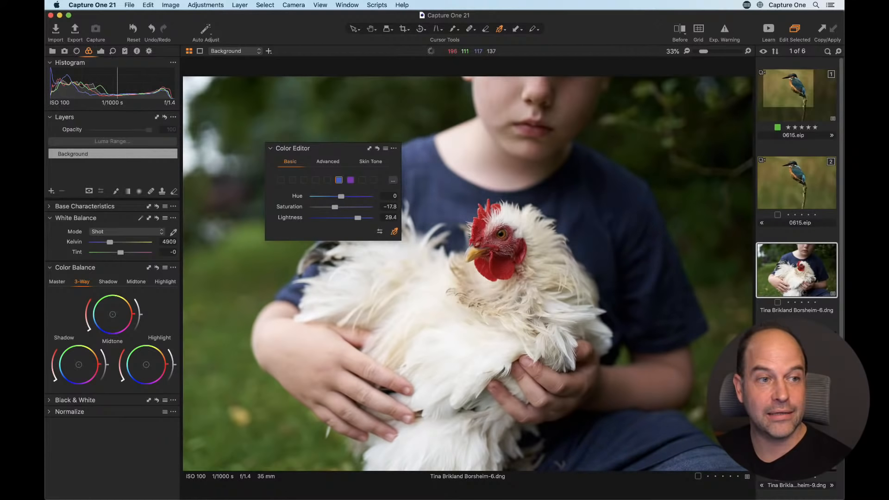
{"action": "left_click_drag", "start_coordinate": [436, 186], "coordinate": [440, 191]}
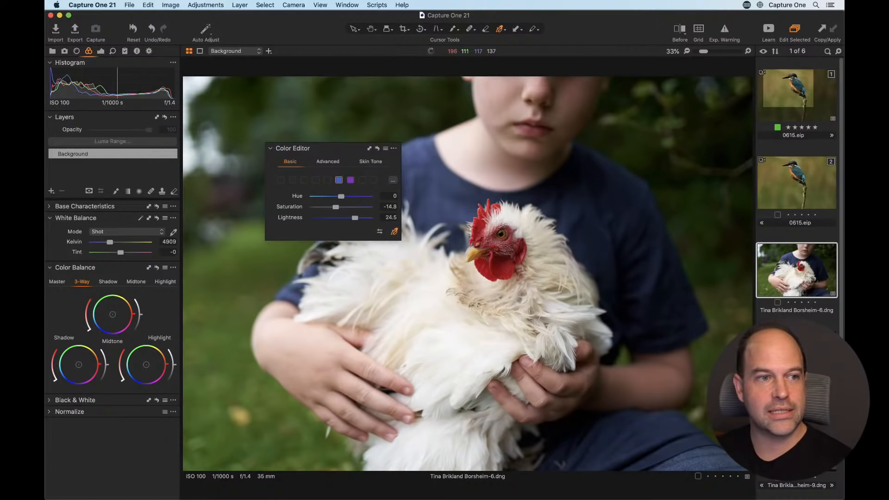
{"action": "left_click_drag", "start_coordinate": [498, 223], "coordinate": [498, 223]}
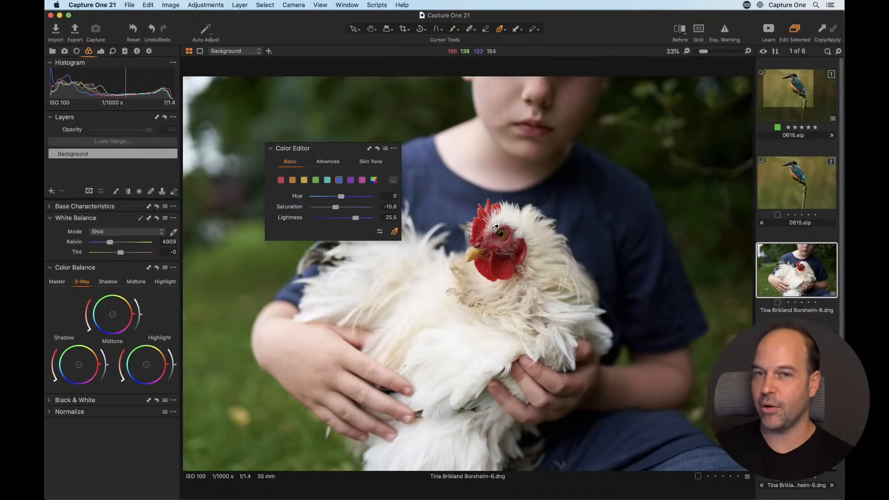
{"action": "mouse_move", "coordinate": [452, 204]}
{"action": "left_mouse_down"}
{"action": "mouse_move", "coordinate": [475, 218]}
{"action": "mouse_move", "coordinate": [398, 178]}
{"action": "mouse_move", "coordinate": [326, 164]}
{"action": "mouse_move", "coordinate": [328, 180]}
{"action": "mouse_move", "coordinate": [387, 196]}
{"action": "mouse_move", "coordinate": [448, 235]}
{"action": "mouse_move", "coordinate": [440, 211]}
{"action": "left_mouse_up"}
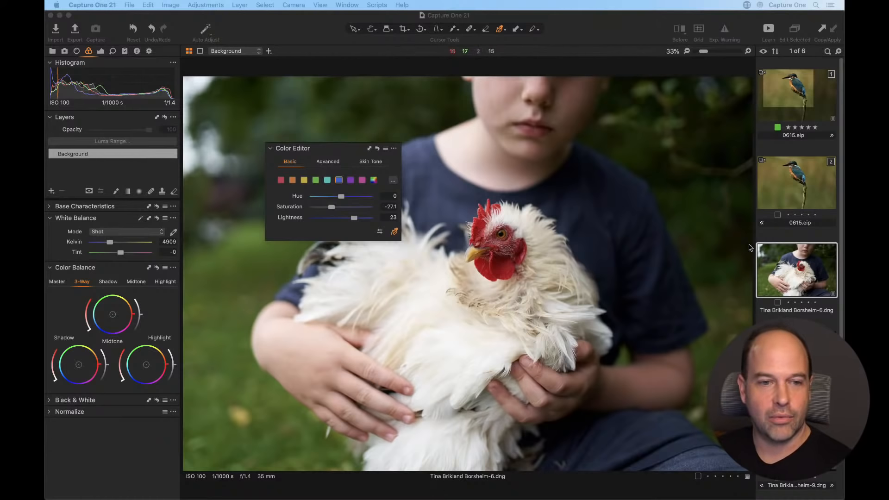
On the second 0615.eip kingfisher variant, adjust the blue feathers directly in the photo to Saturation 34.1 and Lightness -12.6.
{"action": "left_click", "coordinate": [811, 206]}
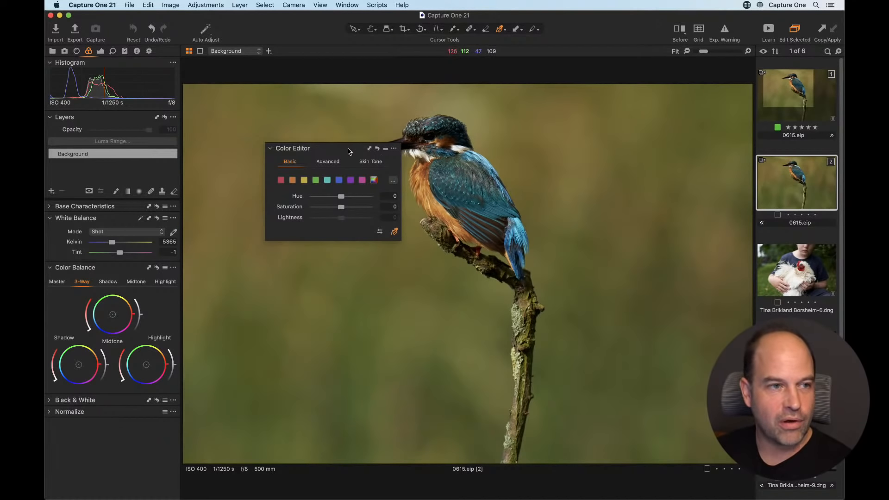
{"action": "left_click_drag", "start_coordinate": [350, 148], "coordinate": [351, 190]}
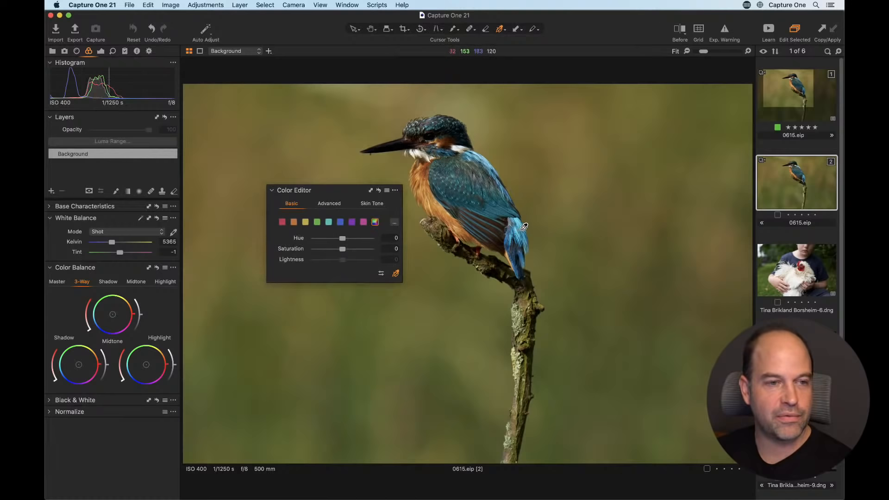
{"action": "left_click_drag", "start_coordinate": [523, 224], "coordinate": [523, 221]}
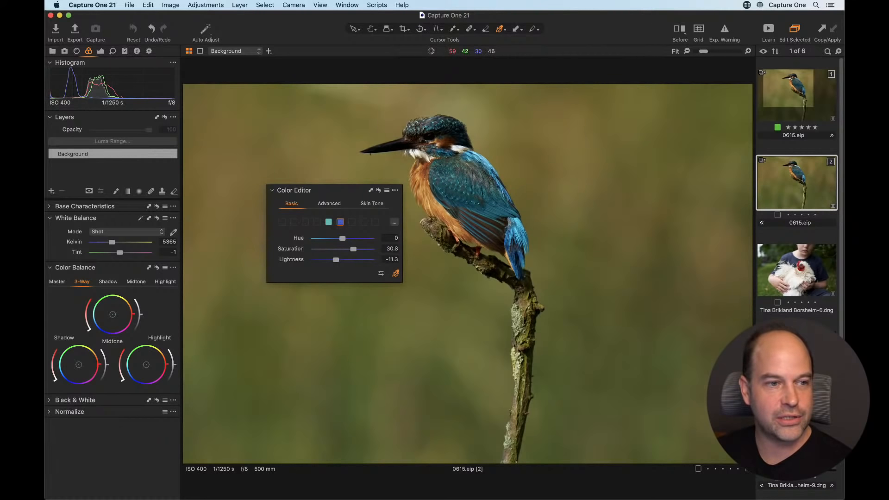
{"action": "left_click_drag", "start_coordinate": [465, 184], "coordinate": [465, 184]}
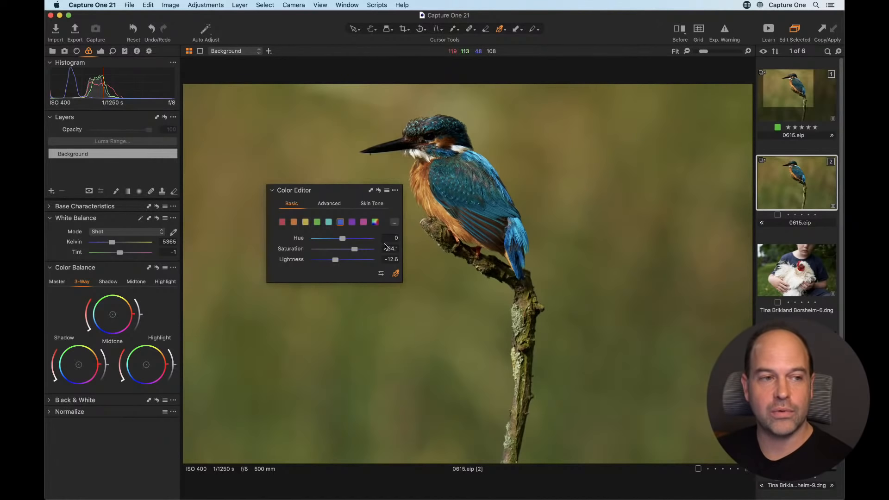
Review the Direct Color Editor settings for the Hue, Saturation and Lightness directions and the Sensitivity, and close them.
{"action": "left_click", "coordinate": [381, 274]}
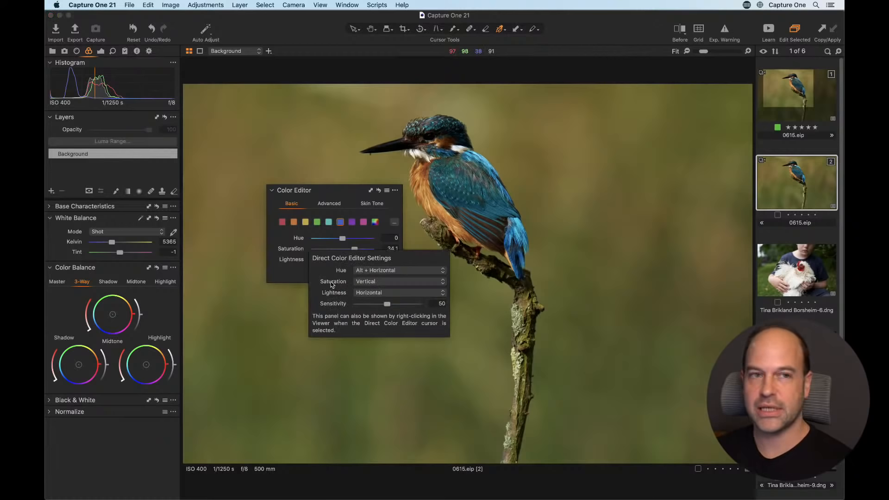
{"action": "left_click", "coordinate": [242, 97]}
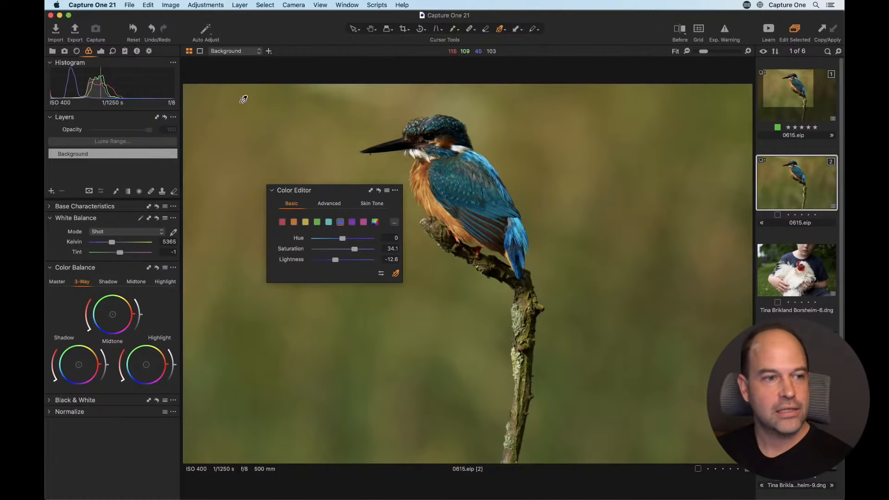
Review the Direct Color Editor's direction settings again, and shift the kingfisher's blue feathers to Hue -0.1 directly in the photo.
{"action": "left_click", "coordinate": [381, 275]}
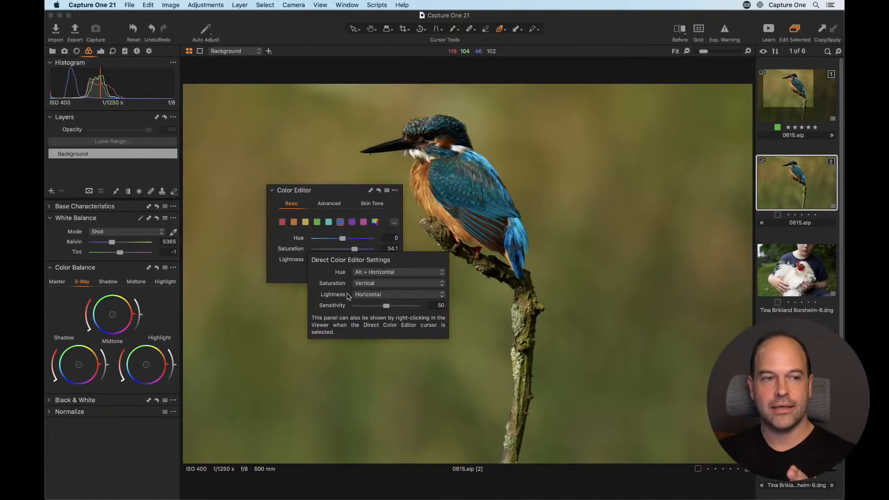
{"action": "left_click", "coordinate": [458, 276]}
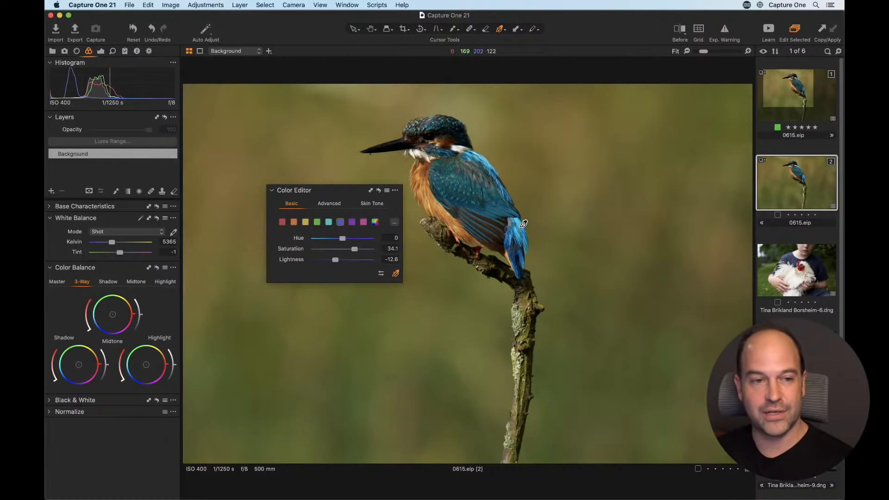
{"action": "left_click_drag", "start_coordinate": [517, 224], "coordinate": [514, 224]}
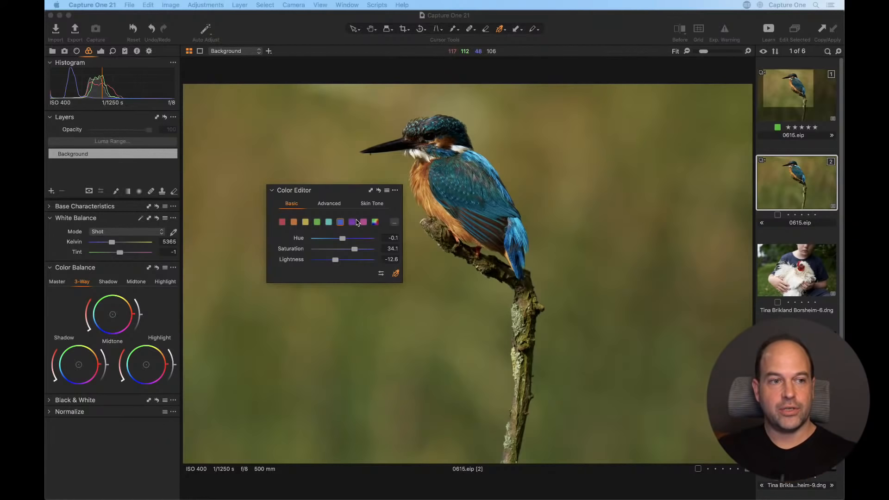
Open the color range editing beside the kingfisher and preview the cyan, green, orange, red and magenta ranges isolated in the photo.
{"action": "left_click", "coordinate": [396, 225]}
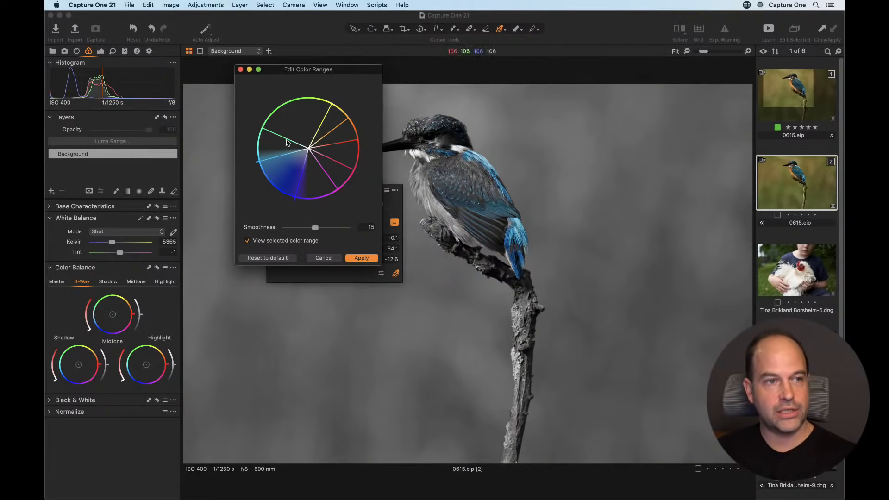
{"action": "left_click_drag", "start_coordinate": [315, 68], "coordinate": [637, 172]}
{"action": "left_click", "coordinate": [596, 245]}
{"action": "left_click", "coordinate": [609, 223]}
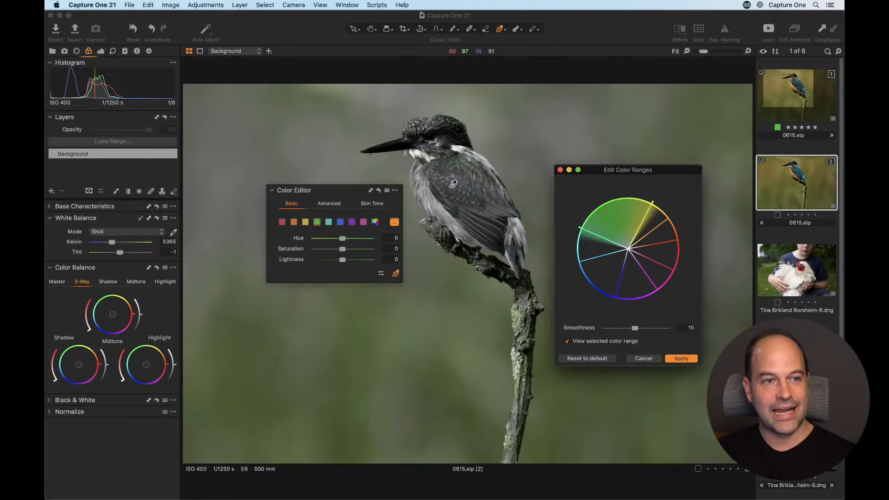
{"action": "left_click", "coordinate": [665, 235]}
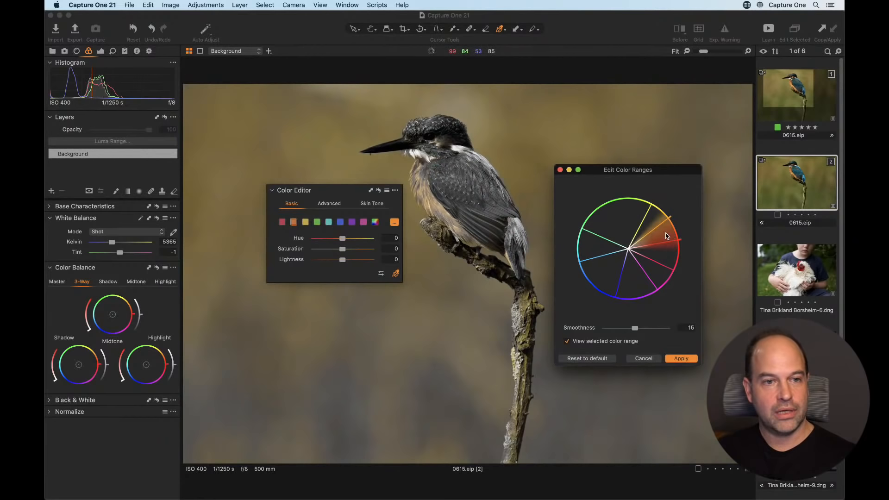
{"action": "left_click", "coordinate": [671, 254]}
{"action": "left_click", "coordinate": [655, 274]}
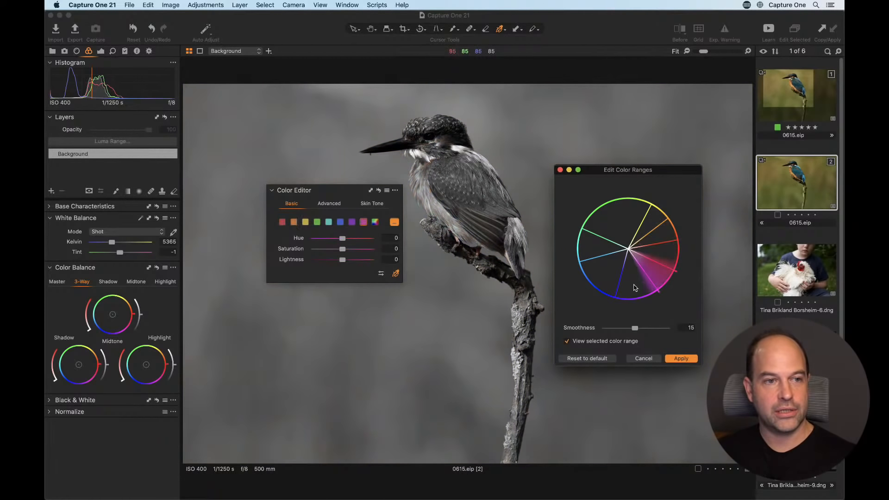
Compare the isolated blue, cyan and purple ranges on the kingfisher, and close the range editing without applying changes.
{"action": "left_click", "coordinate": [603, 280]}
{"action": "left_click", "coordinate": [596, 253]}
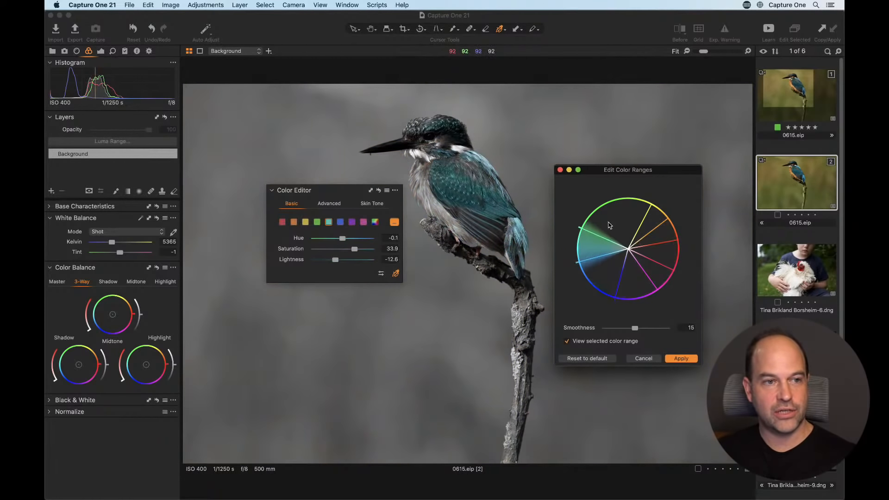
{"action": "left_click", "coordinate": [607, 274]}
{"action": "left_click", "coordinate": [637, 286]}
{"action": "left_click", "coordinate": [608, 280]}
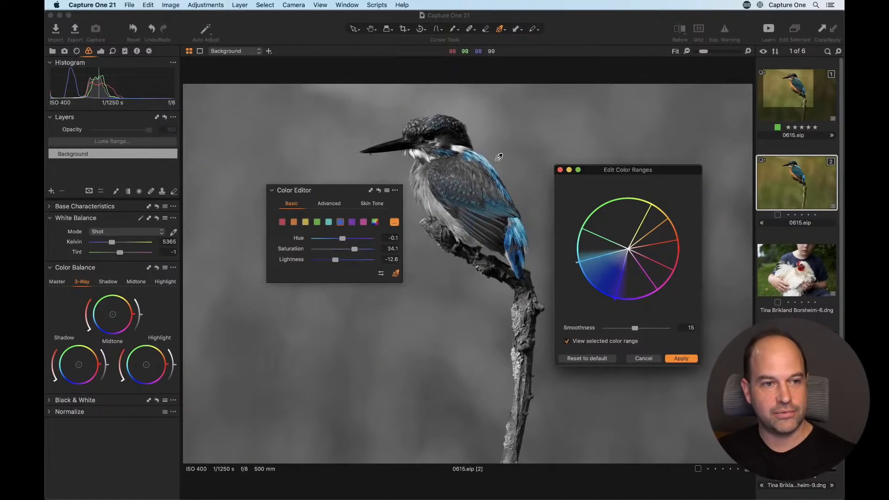
{"action": "left_click", "coordinate": [589, 243]}
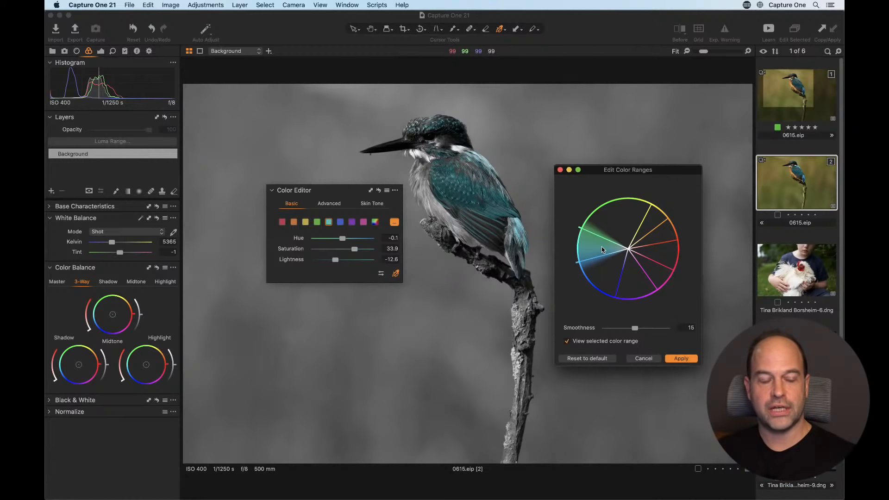
{"action": "left_click", "coordinate": [597, 276]}
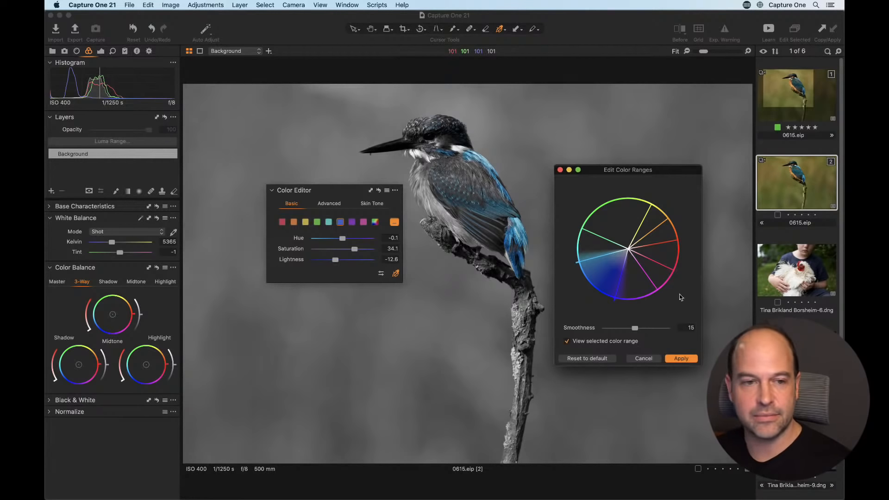
{"action": "left_click", "coordinate": [643, 358]}
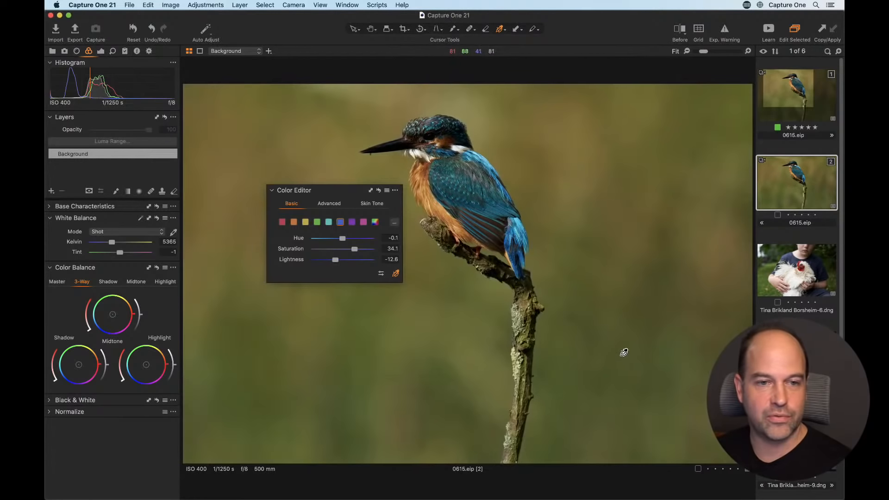
Show HSL table.psd from the Advanced Color Editor album without the browser, with the Color Editor in Advanced mode beside it.
{"action": "left_click", "coordinate": [52, 51]}
{"action": "left_click", "coordinate": [118, 141]}
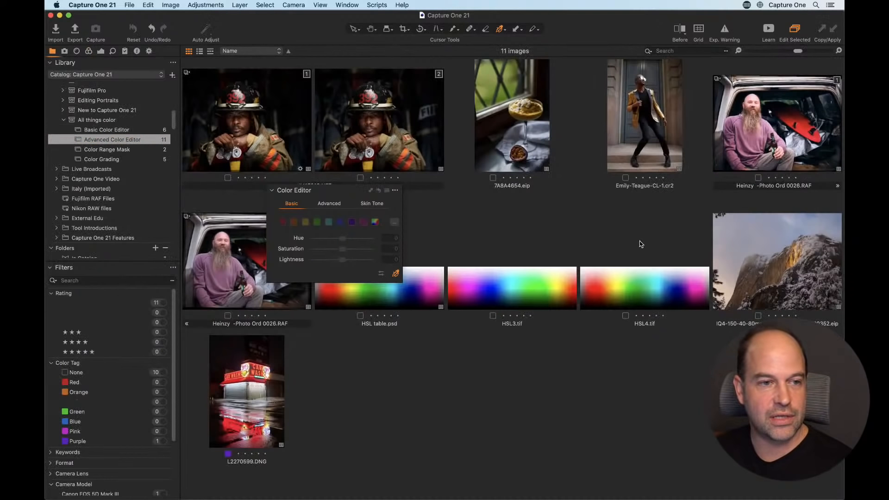
{"action": "double_click", "coordinate": [412, 288]}
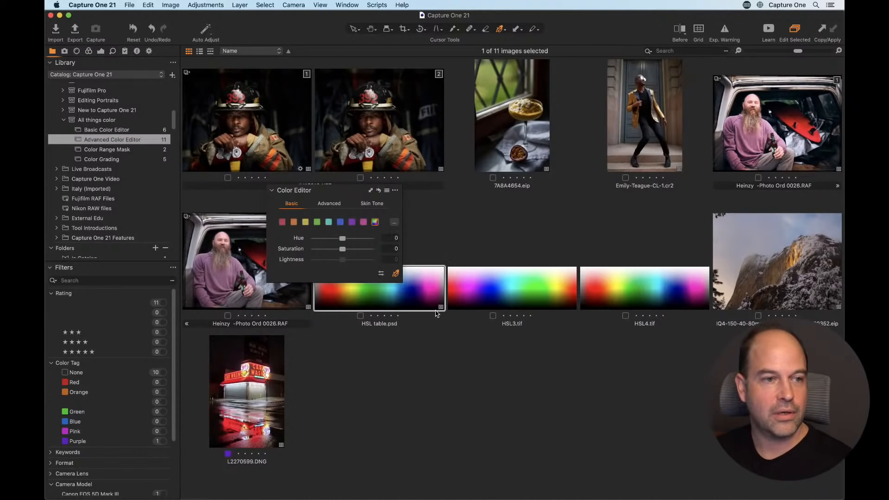
{"action": "left_click", "coordinate": [328, 204]}
{"action": "left_click_drag", "start_coordinate": [329, 190], "coordinate": [622, 110]}
{"action": "key", "text": "super+b"}
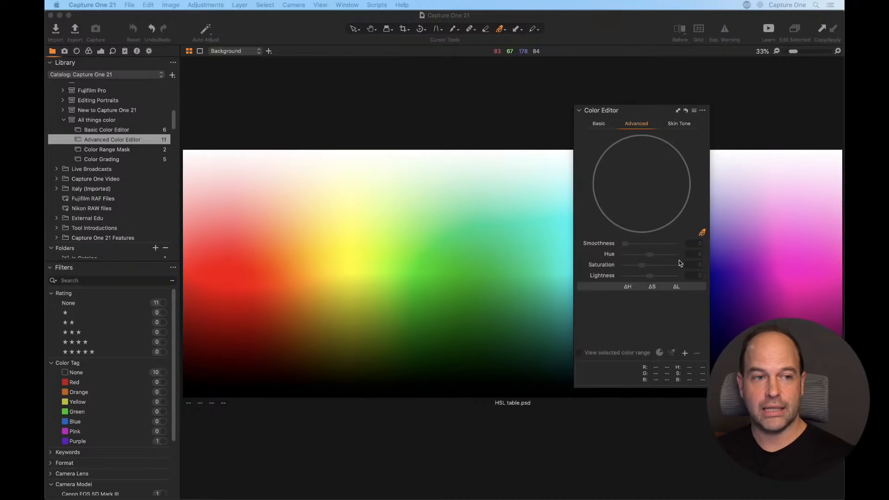
Sample the light yellow in the HSL table, isolate its selected color range, and narrow the range to mid saturation on the color wheel.
{"action": "left_click", "coordinate": [702, 232]}
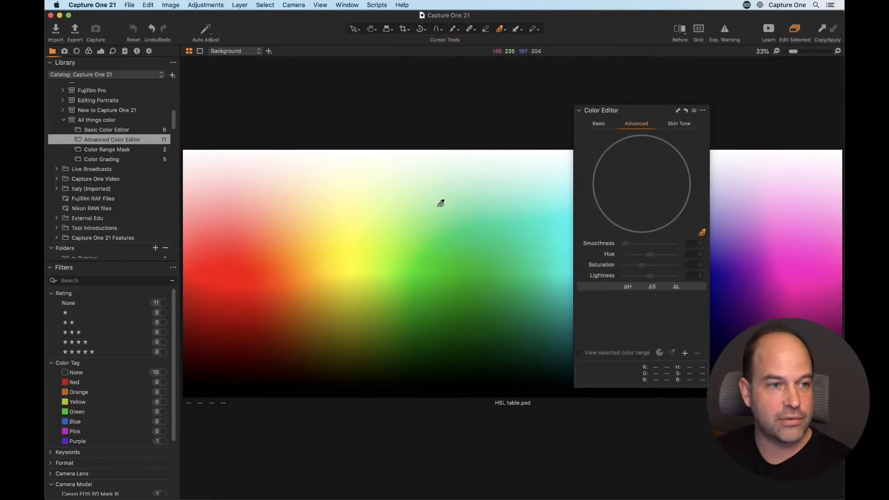
{"action": "left_click", "coordinate": [373, 222]}
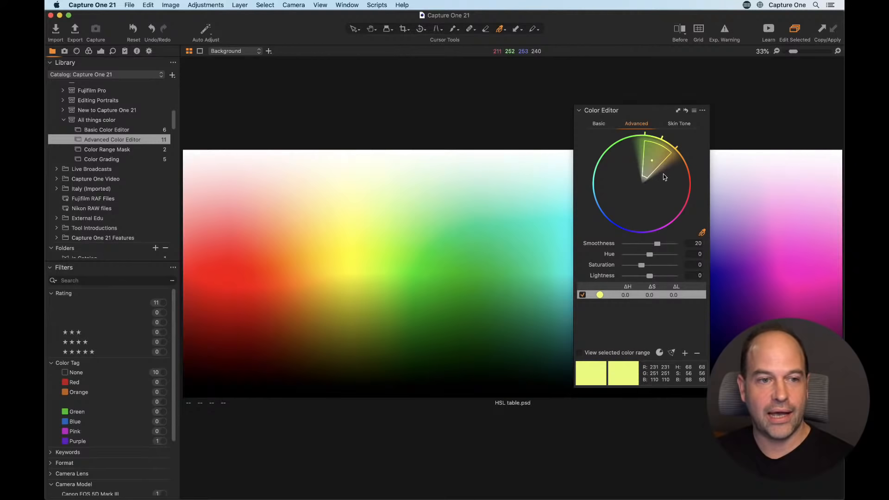
{"action": "left_click", "coordinate": [582, 353]}
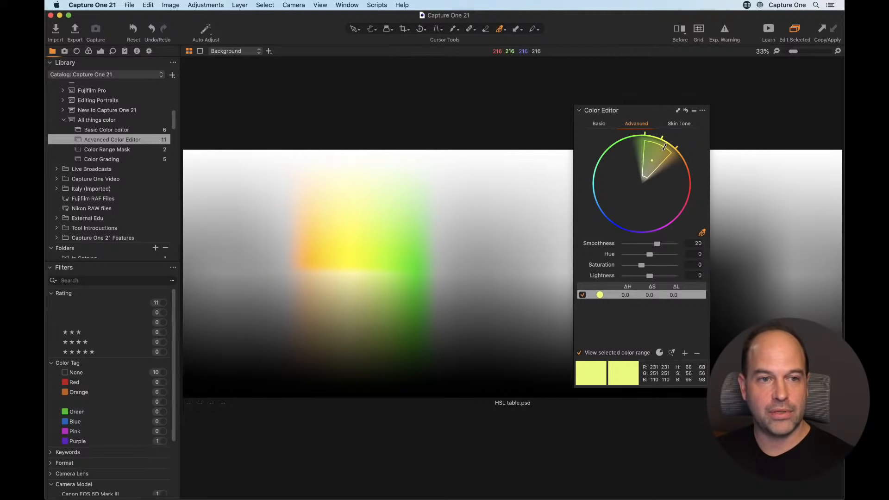
{"action": "left_click_drag", "start_coordinate": [667, 159], "coordinate": [645, 174]}
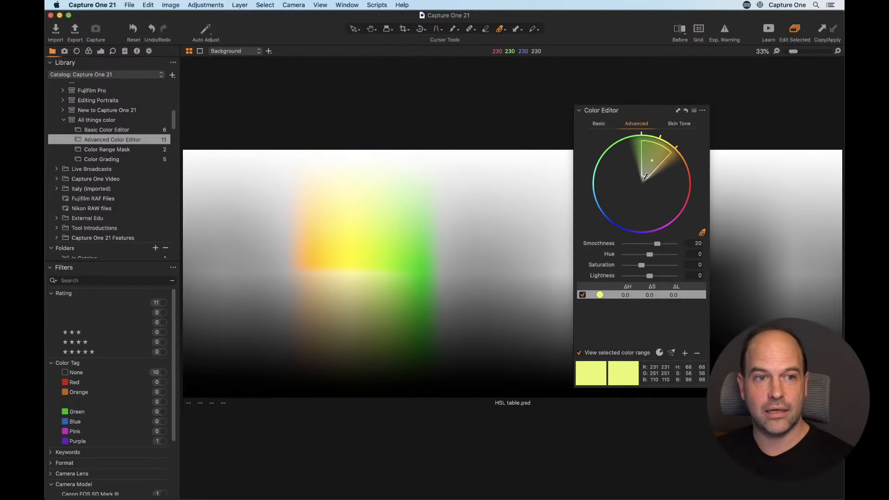
{"action": "left_click_drag", "start_coordinate": [643, 177], "coordinate": [660, 153]}
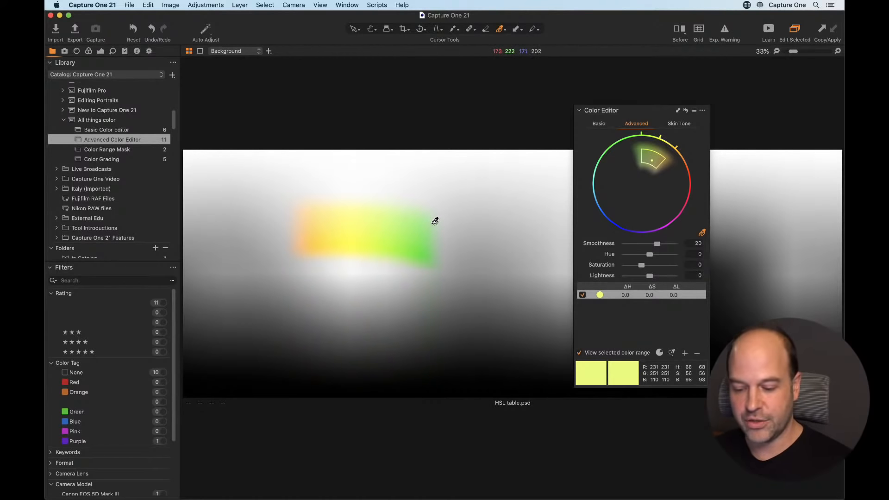
Compare the yellow range's edge falloff at Smoothness 1 and 30, and set the Smoothness to 12.8.
{"action": "key", "text": "super+plus"}
{"action": "key", "text": "super+plus"}
{"action": "key", "text": "super+plus"}
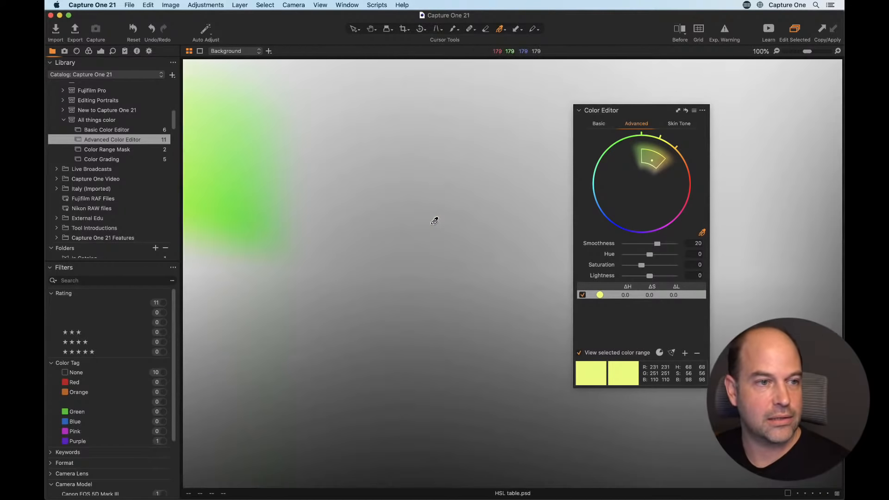
{"action": "left_click_drag", "start_coordinate": [377, 215], "coordinate": [643, 300]}
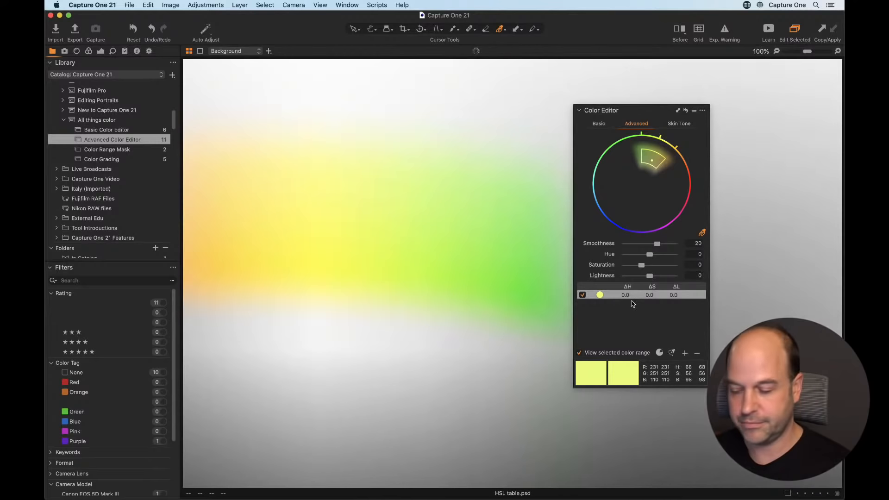
{"action": "key", "text": "super+minus"}
{"action": "left_click_drag", "start_coordinate": [487, 213], "coordinate": [455, 197]}
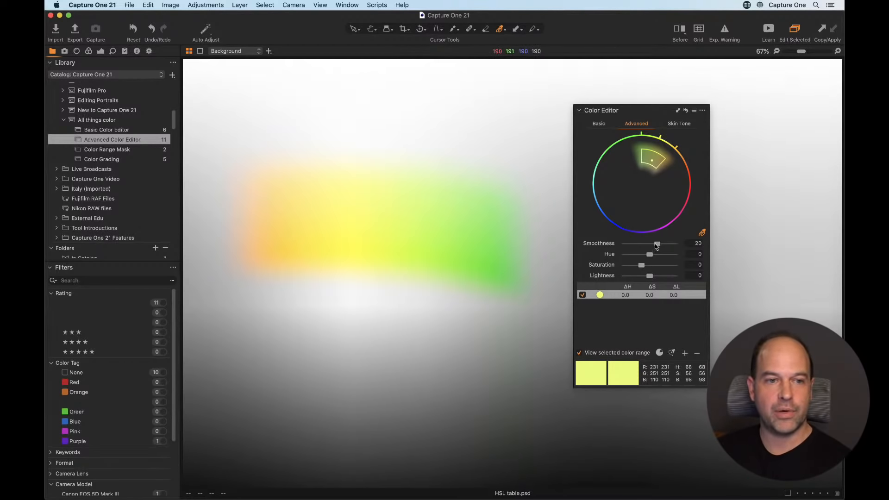
{"action": "left_click_drag", "start_coordinate": [656, 246], "coordinate": [625, 244]}
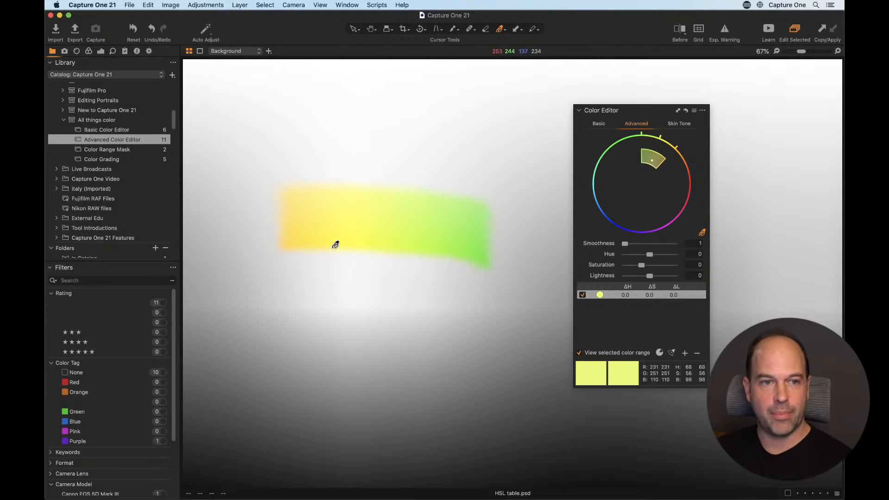
{"action": "left_click_drag", "start_coordinate": [624, 244], "coordinate": [775, 252]}
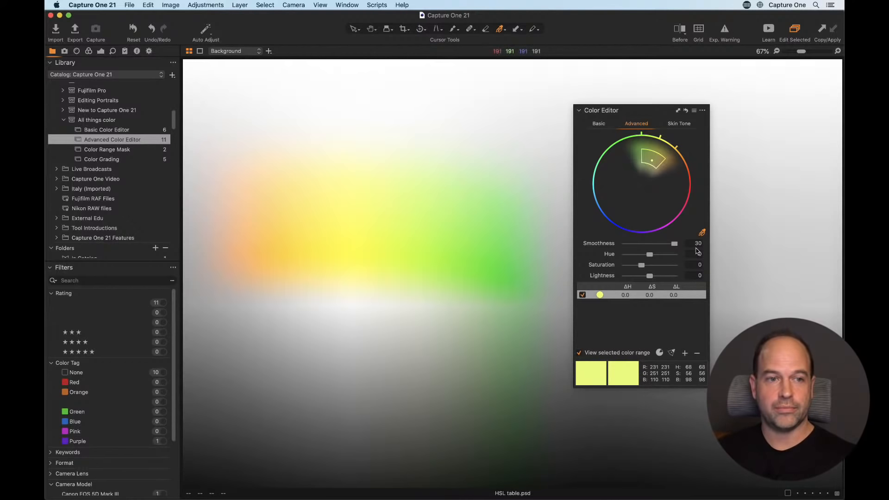
{"action": "left_click_drag", "start_coordinate": [675, 243], "coordinate": [589, 253]}
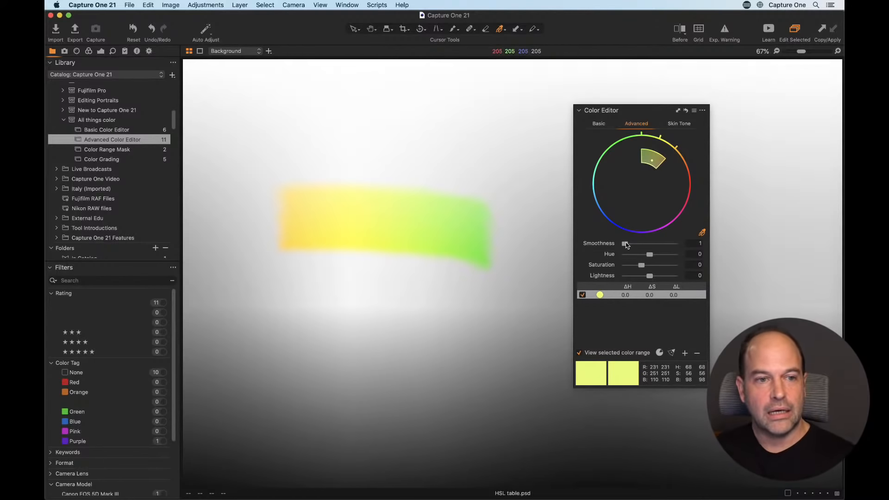
{"action": "left_click_drag", "start_coordinate": [625, 244], "coordinate": [643, 253]}
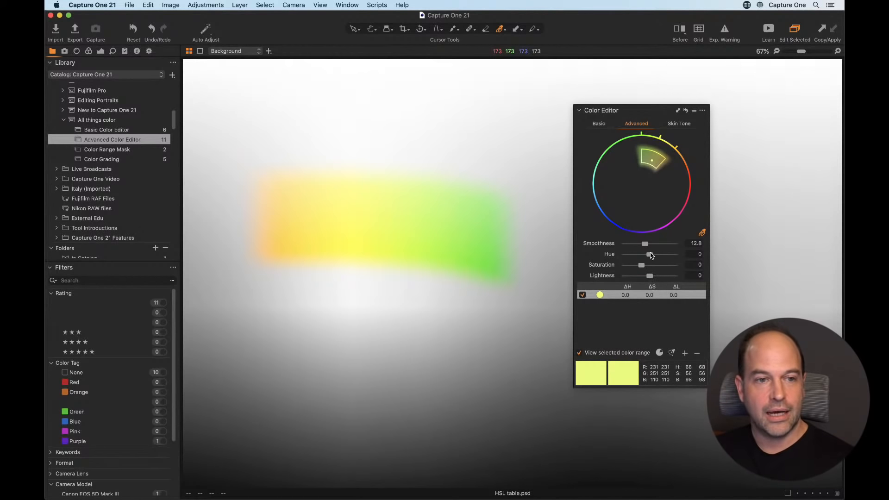
Try Hue 9.9, Saturation 119.5 and Lightness -77.3 on the yellow range in the full-color view, and reset the Color Editor.
{"action": "left_click", "coordinate": [579, 353]}
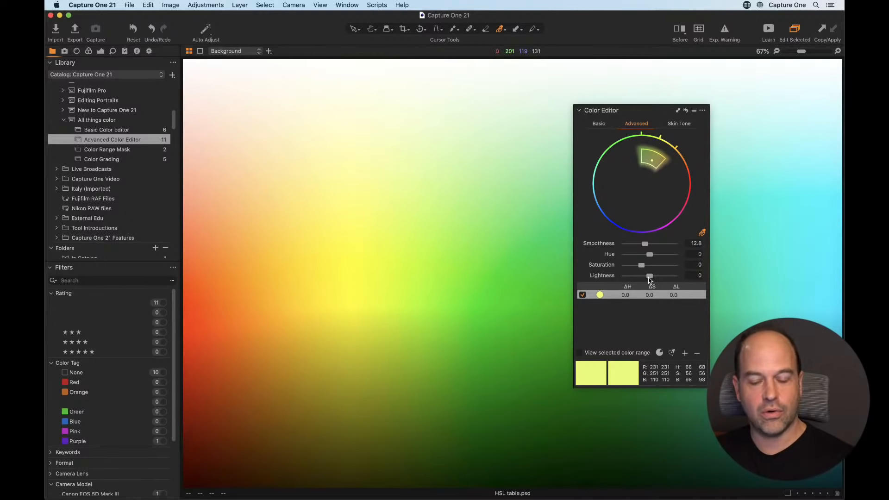
{"action": "key", "text": "super+0"}
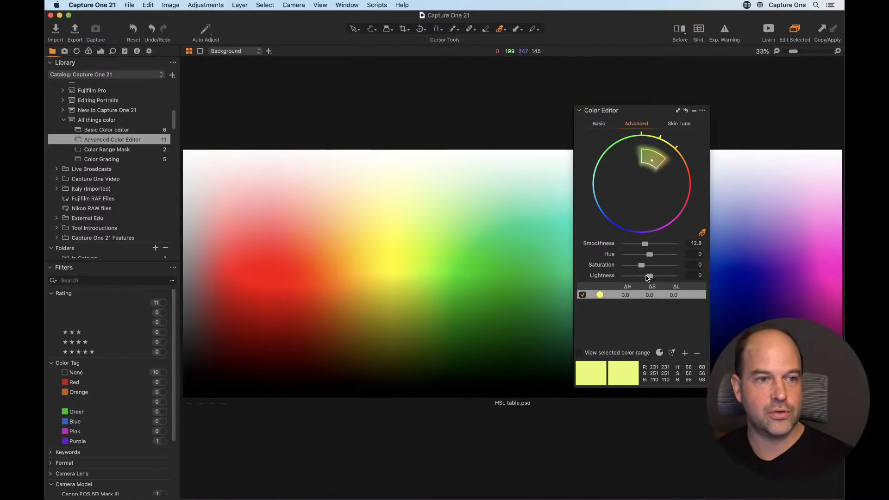
{"action": "left_click_drag", "start_coordinate": [650, 276], "coordinate": [656, 299]}
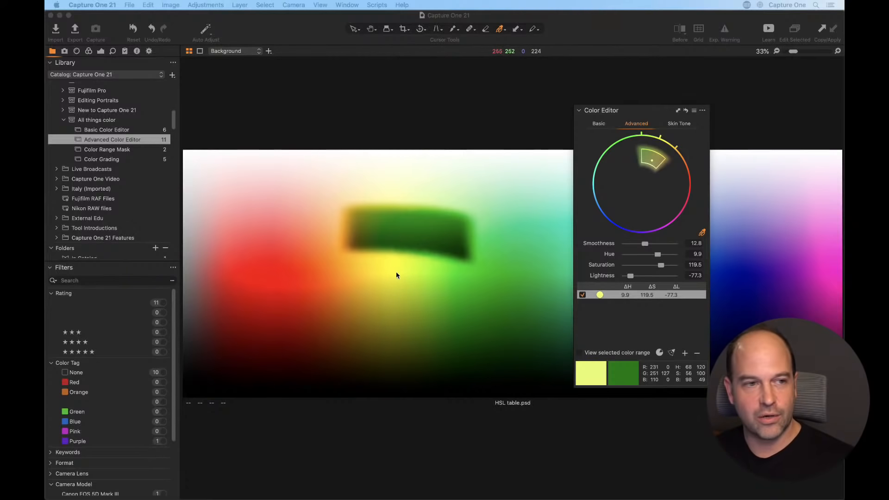
{"action": "left_click", "coordinate": [686, 111]}
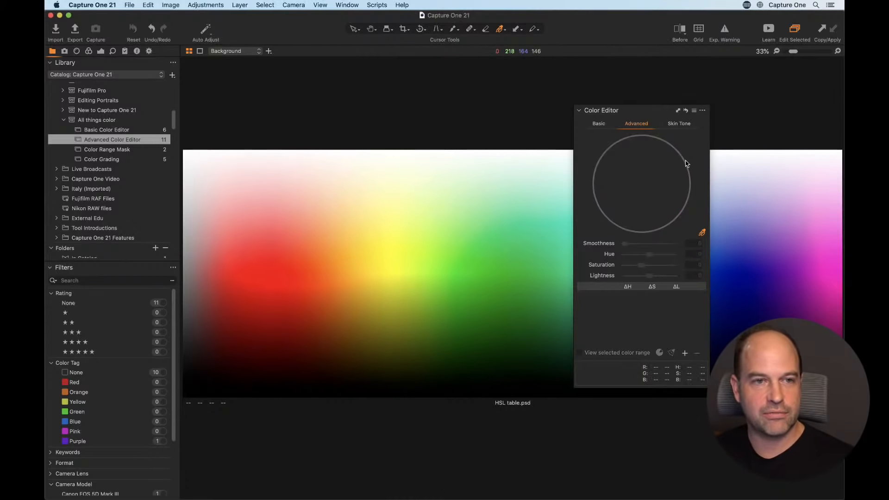
Bring back the browser thumbnails and open the Yosemite El Capitan .eip photo.
{"action": "key", "text": "super+b"}
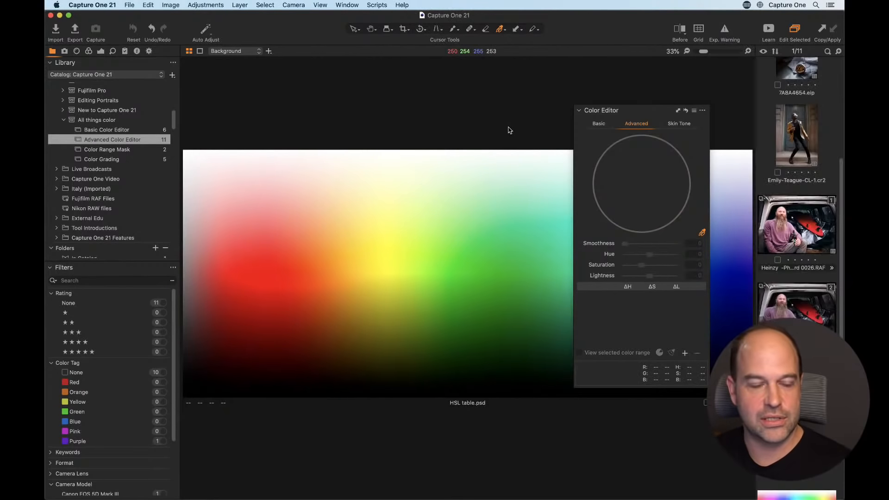
{"action": "scroll", "coordinate": [797, 245], "scroll_direction": "up", "scroll_amount": 5}
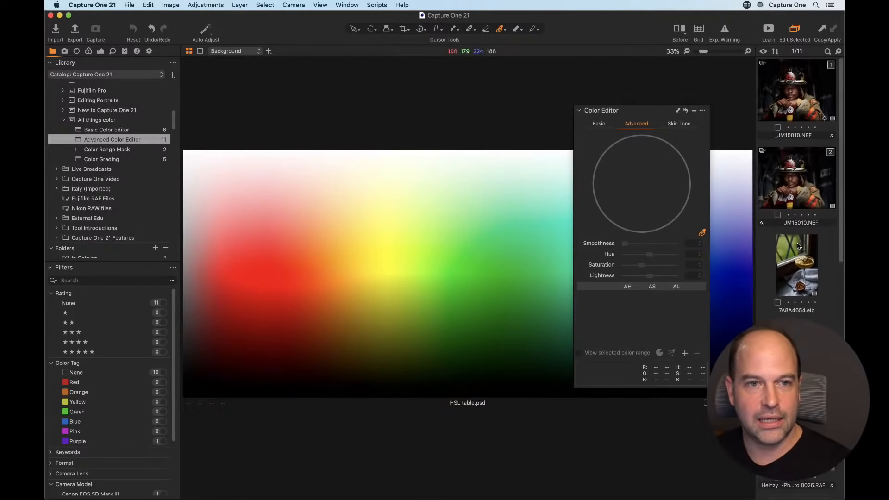
{"action": "scroll", "coordinate": [797, 245], "scroll_direction": "down", "scroll_amount": 15}
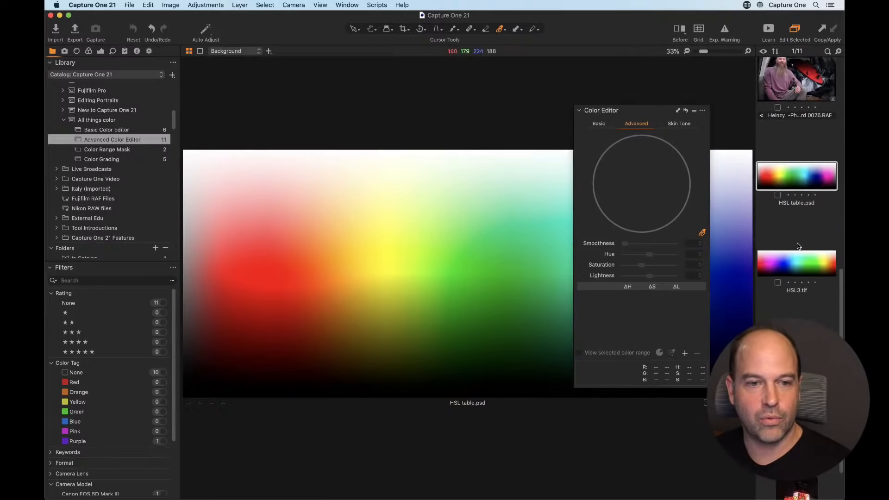
{"action": "left_click", "coordinate": [792, 381]}
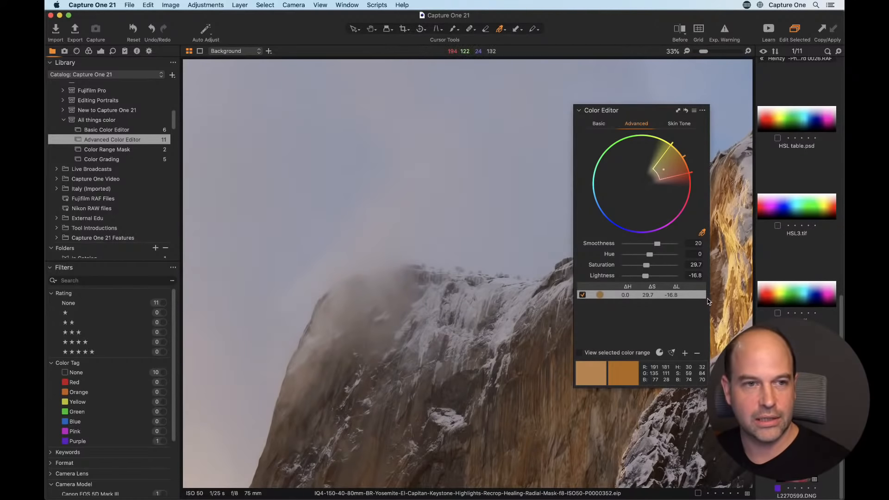
Reset the El Capitan photo's color edits with the browser hidden, and move the floating Color Editor clear of the lit cliff face.
{"action": "key", "text": "super+b"}
{"action": "key", "text": "super+minus"}
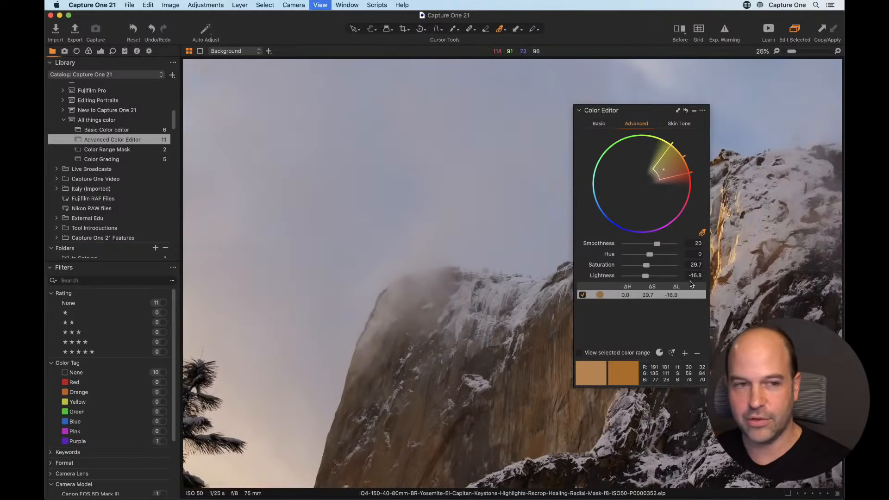
{"action": "key", "text": "super+0"}
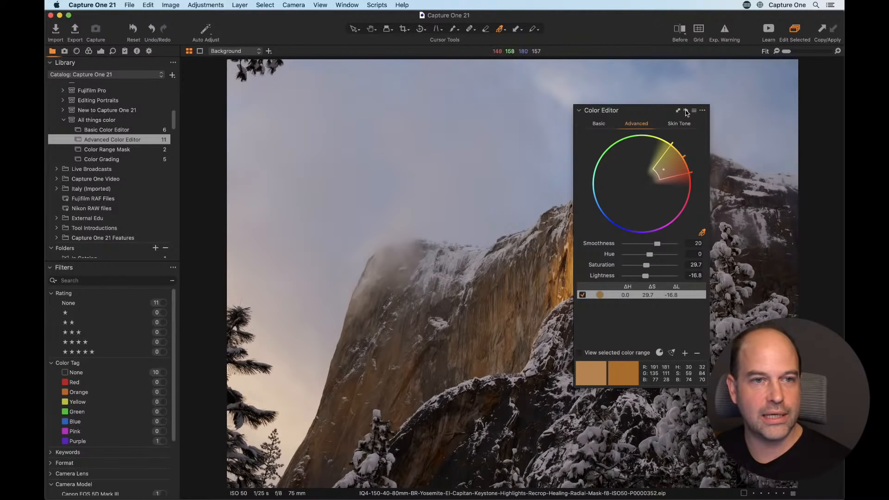
{"action": "left_click", "coordinate": [686, 111]}
{"action": "left_click_drag", "start_coordinate": [651, 112], "coordinate": [273, 72]}
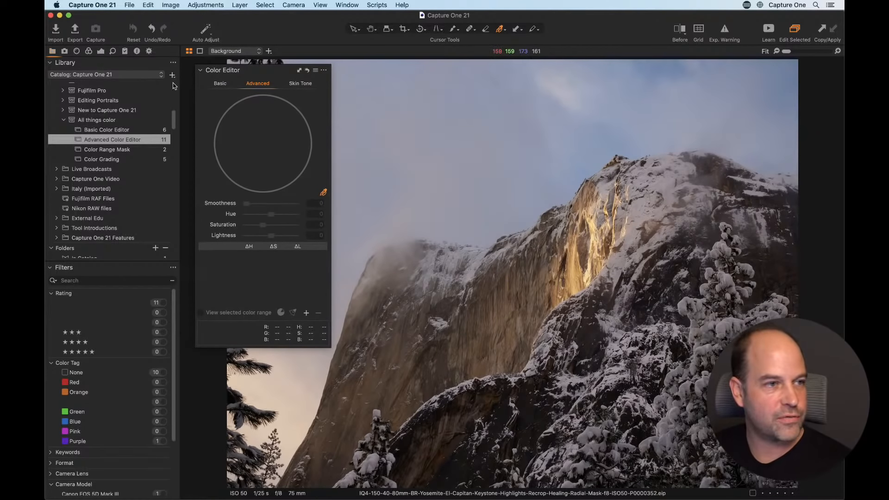
{"action": "key", "text": "super+alt+5"}
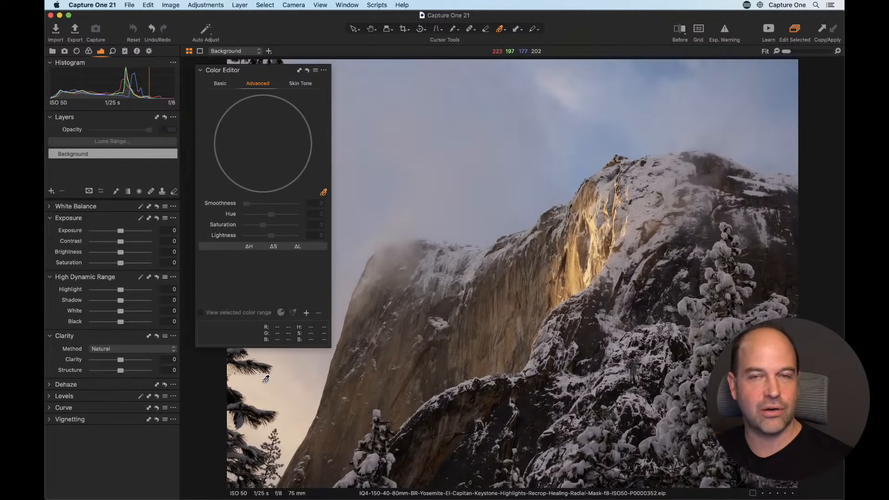
Sample the golden sunlit rock as an Advanced color range and isolate the selected range across the whole photo.
{"action": "key", "text": "super+plus"}
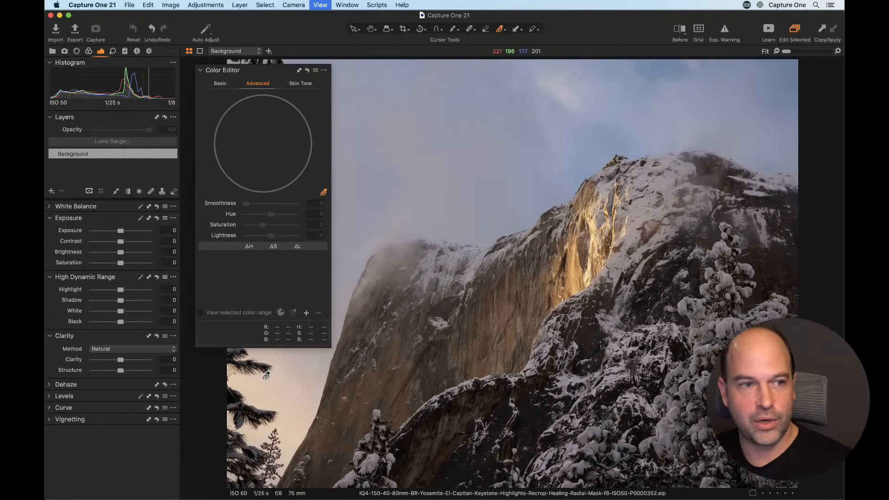
{"action": "left_click_drag", "start_coordinate": [703, 273], "coordinate": [498, 187]}
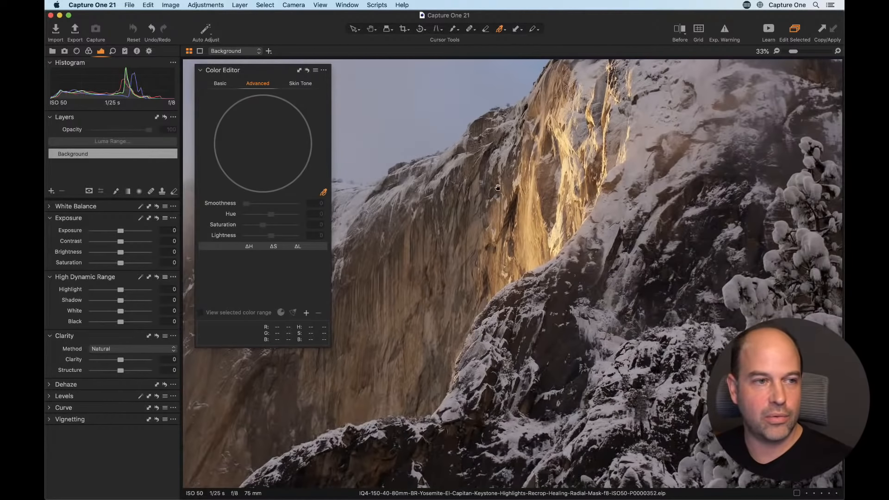
{"action": "left_click", "coordinate": [322, 192]}
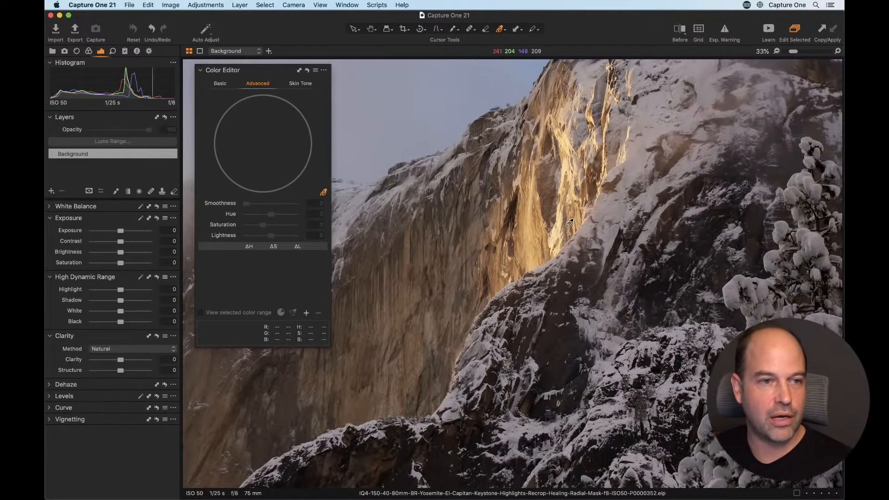
{"action": "left_click", "coordinate": [535, 222]}
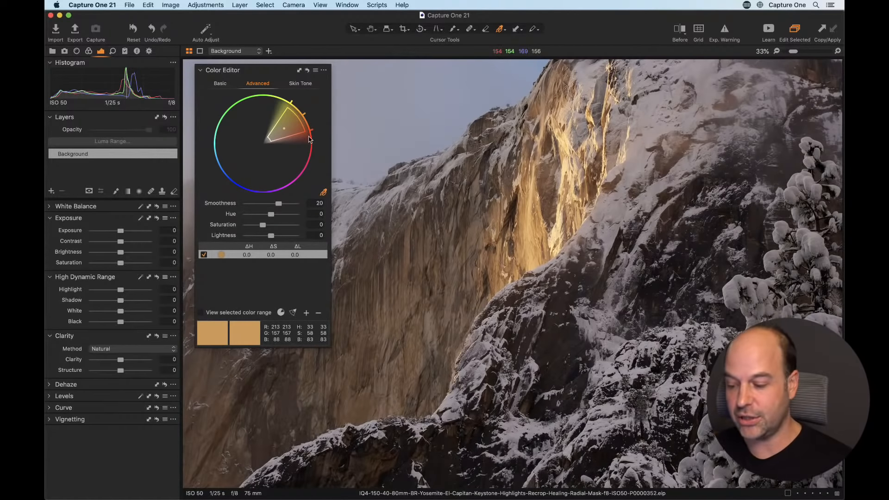
{"action": "key", "text": "super+0"}
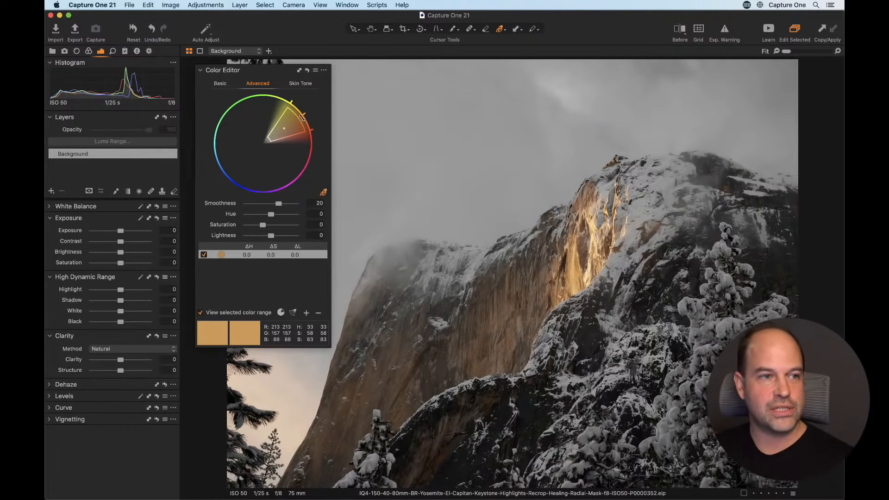
Extend the golden range to full saturation, try excluding its low saturations, and stretch it inward to the color wheel's center.
{"action": "left_click_drag", "start_coordinate": [300, 120], "coordinate": [311, 114]}
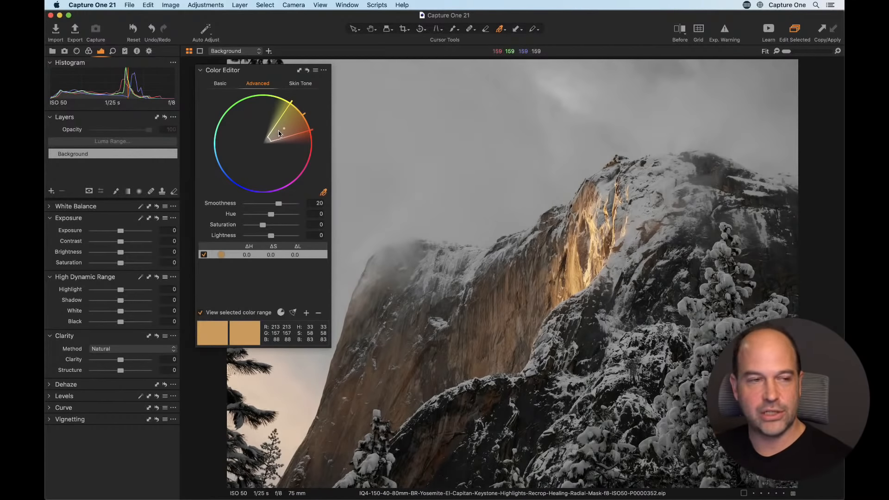
{"action": "left_click_drag", "start_coordinate": [272, 138], "coordinate": [288, 133]}
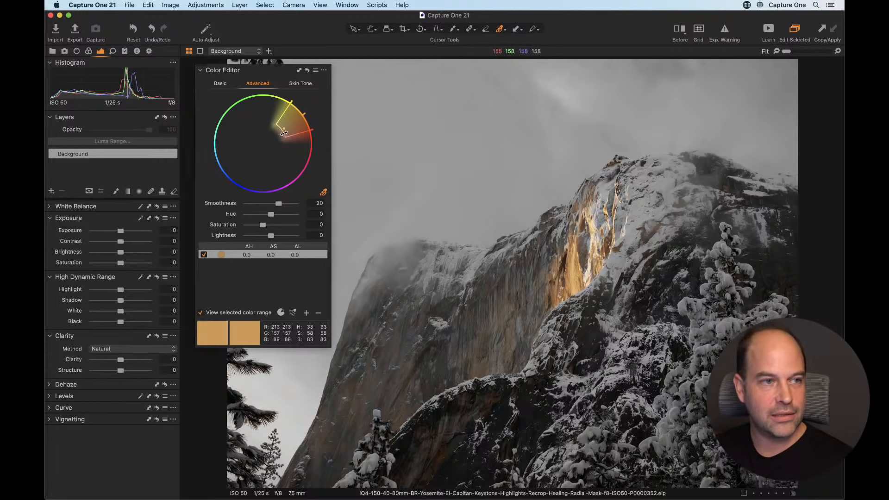
{"action": "left_click_drag", "start_coordinate": [285, 134], "coordinate": [263, 143]}
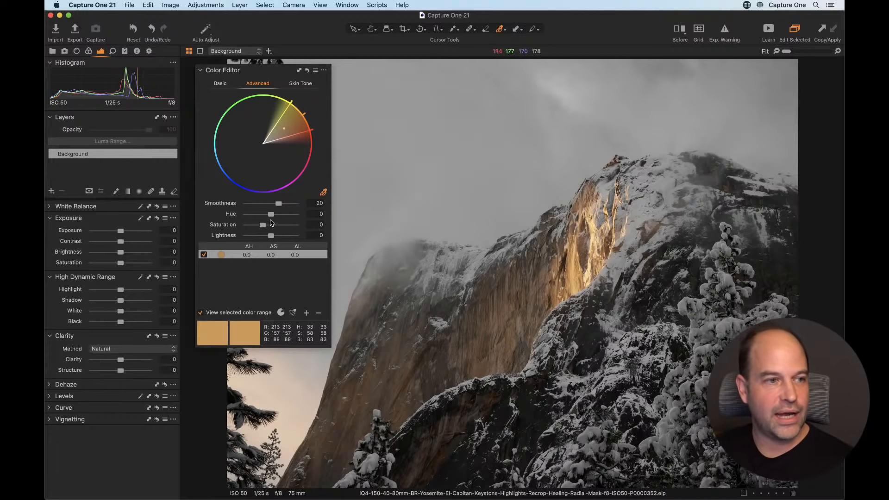
Try Saturation 26.6 and Lightness -56.7 on the golden range, and compare limiting it to high, low and all saturations.
{"action": "mouse_move", "coordinate": [263, 225]}
{"action": "left_mouse_down"}
{"action": "mouse_move", "coordinate": [268, 237]}
{"action": "mouse_move", "coordinate": [258, 238]}
{"action": "left_mouse_up"}
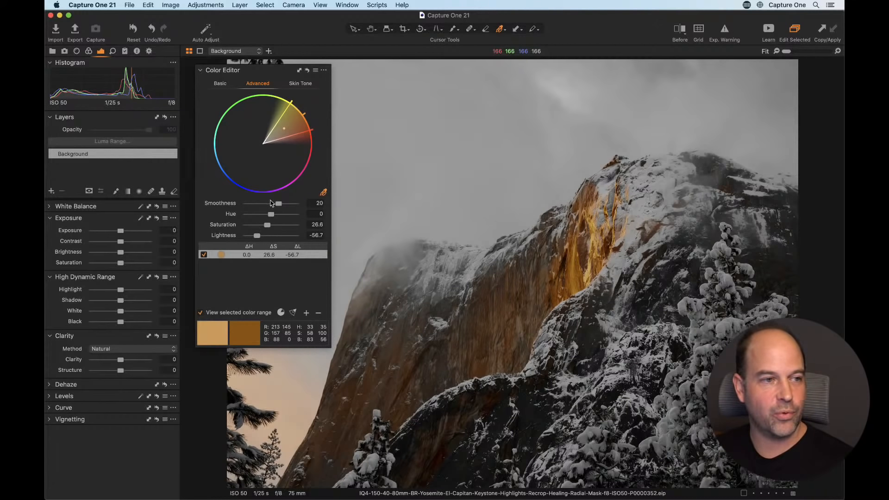
{"action": "left_click_drag", "start_coordinate": [265, 142], "coordinate": [289, 131]}
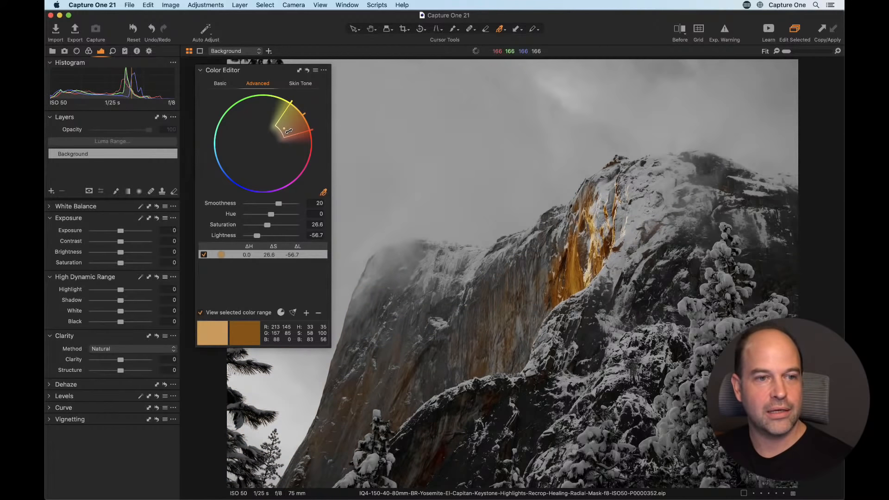
{"action": "left_click_drag", "start_coordinate": [289, 130], "coordinate": [263, 143]}
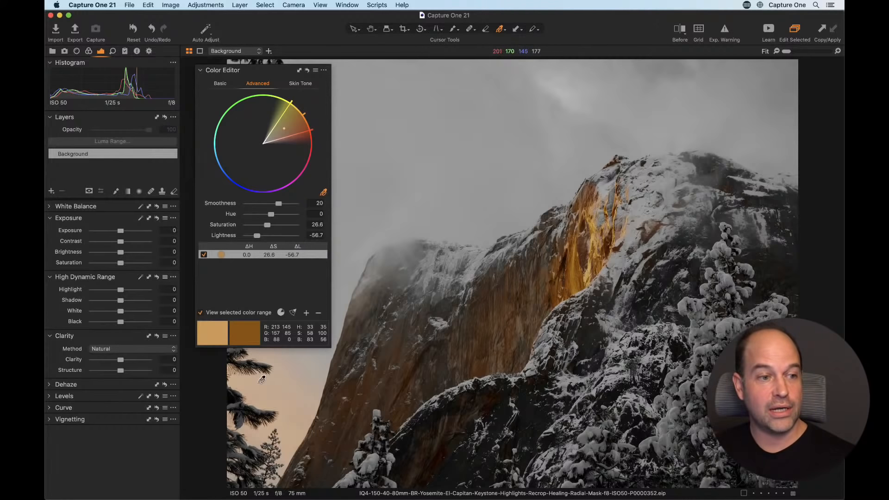
{"action": "left_click_drag", "start_coordinate": [298, 122], "coordinate": [273, 134]}
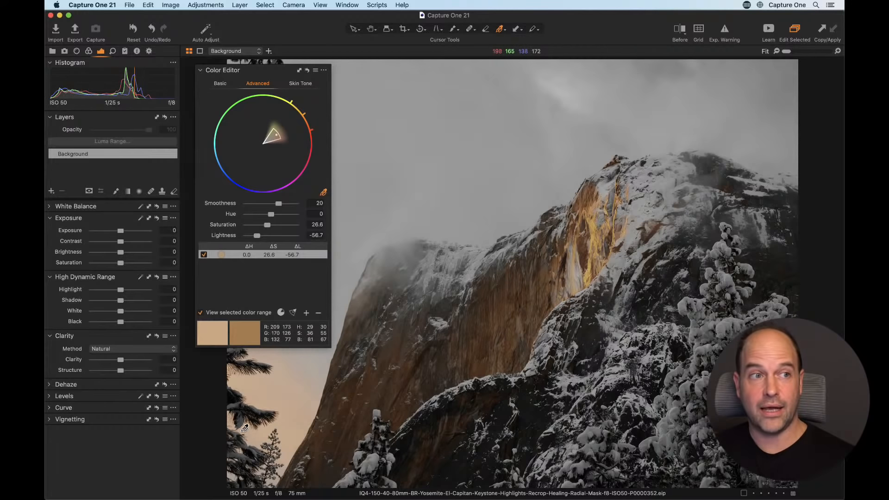
{"action": "left_click_drag", "start_coordinate": [278, 131], "coordinate": [302, 131]}
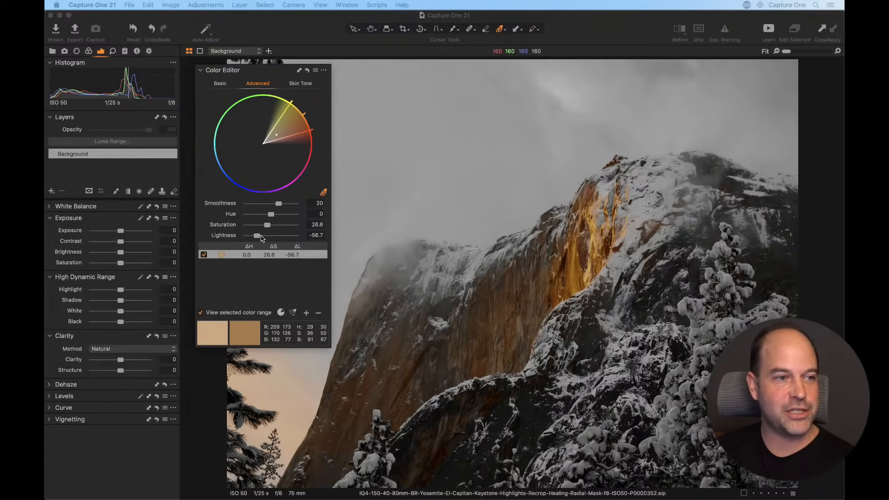
Try Saturation 200 and Lightness -100 on the golden range with low saturations excluded, and reset the Color Editor.
{"action": "left_click_drag", "start_coordinate": [257, 236], "coordinate": [324, 231]}
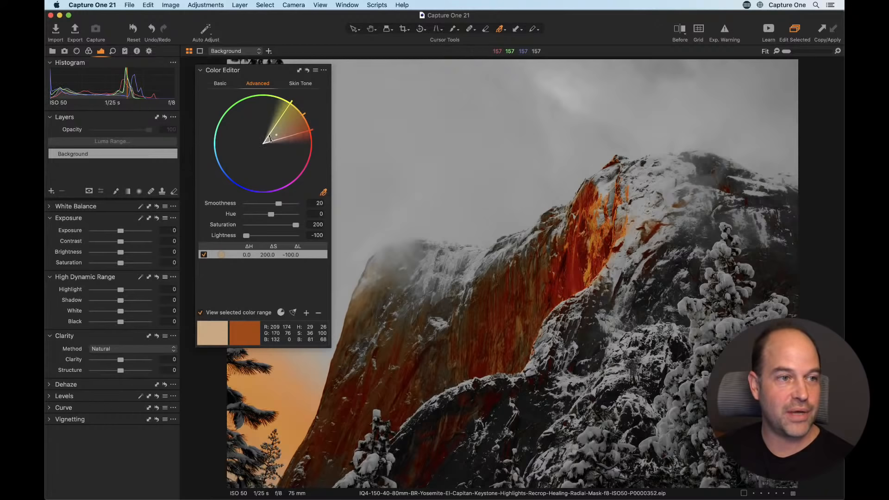
{"action": "left_click_drag", "start_coordinate": [270, 139], "coordinate": [279, 132]}
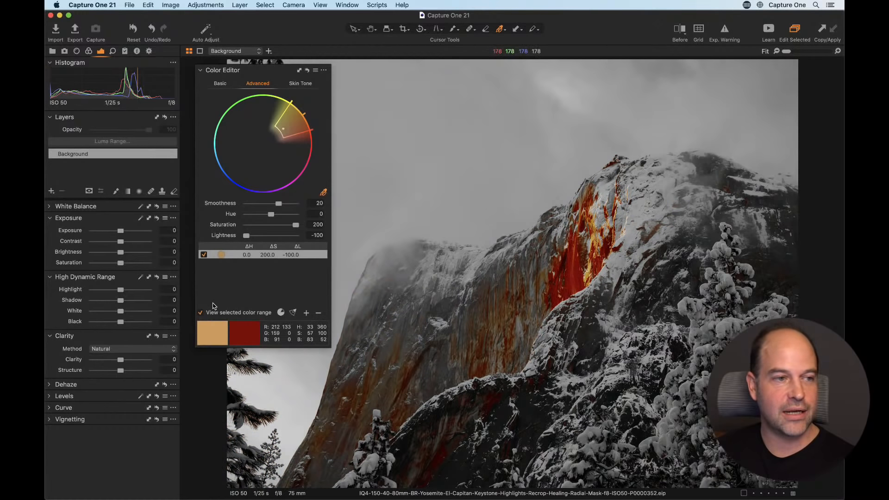
{"action": "left_click", "coordinate": [308, 71]}
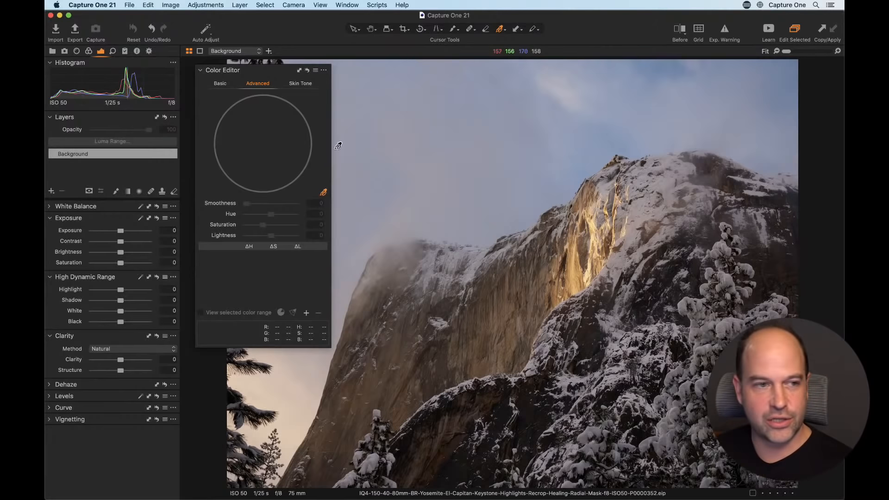
Open the car wash photo L2270599.DNG with the browser hidden, and reset all of its adjustments.
{"action": "key", "text": "super+b"}
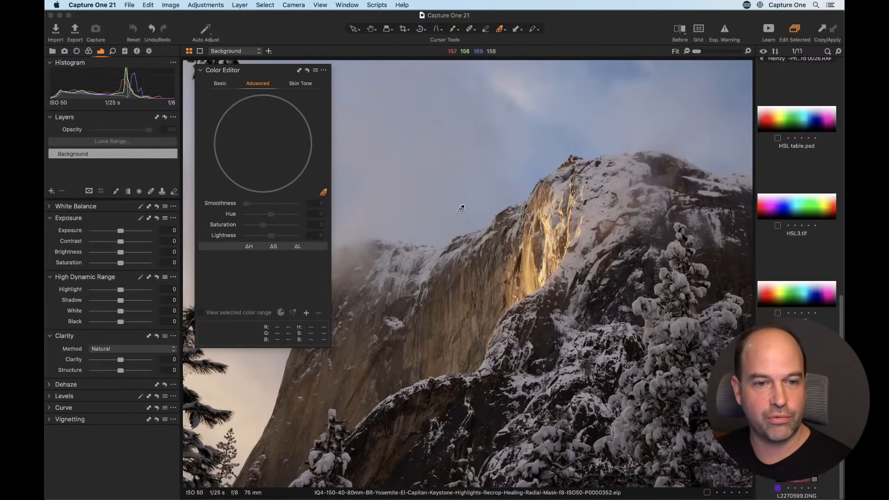
{"action": "left_click", "coordinate": [796, 456]}
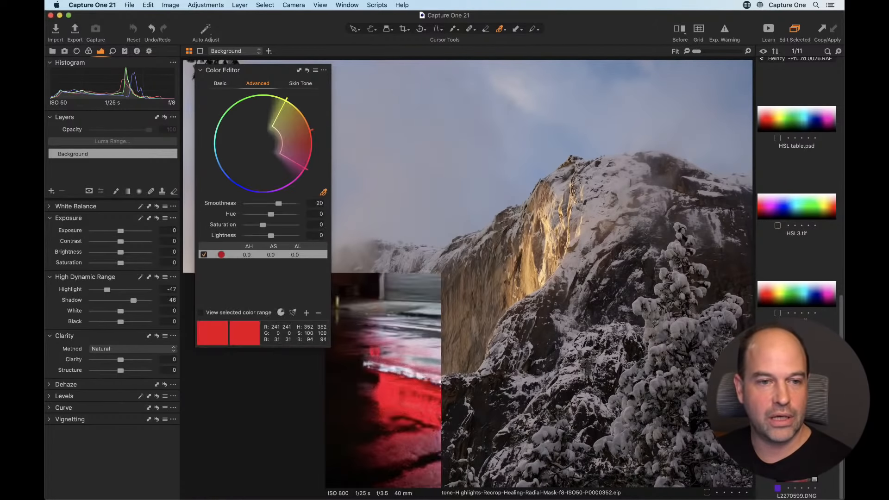
{"action": "key", "text": "super+b"}
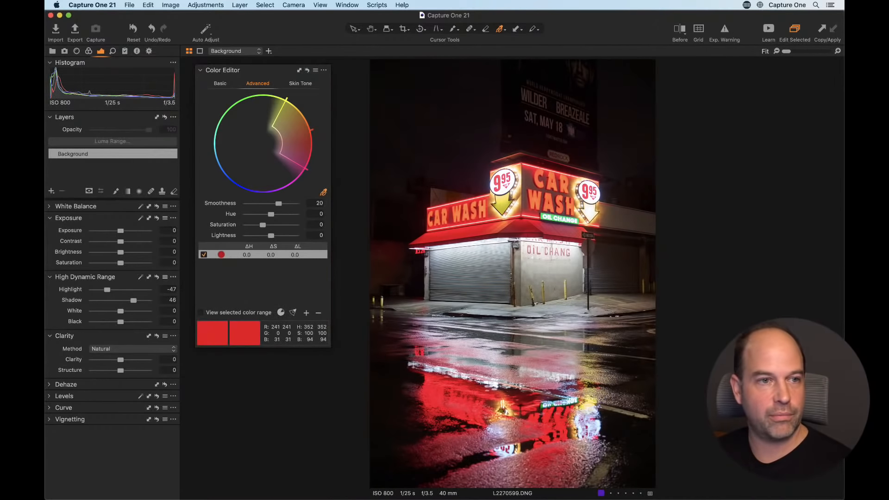
{"action": "left_click", "coordinate": [134, 30]}
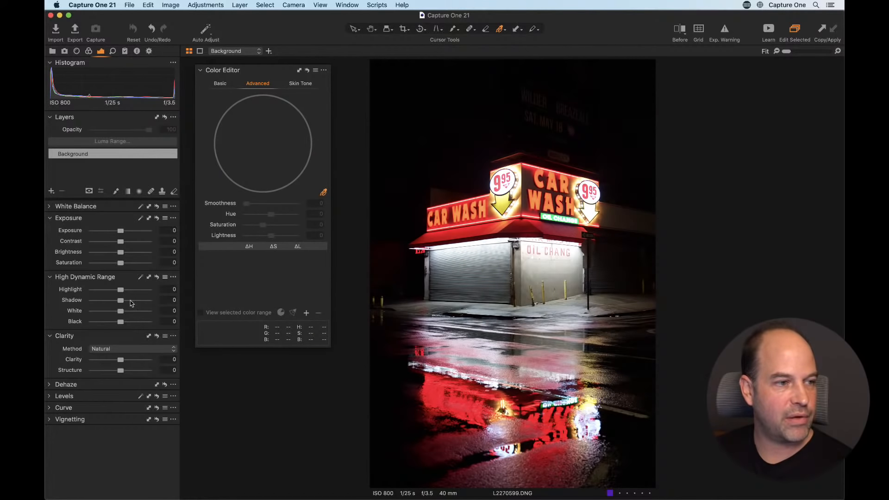
Set the car wash photo's Shadow to 61 and Black to -17, and rotate it to an angle of -1.
{"action": "left_click_drag", "start_coordinate": [122, 302], "coordinate": [115, 323]}
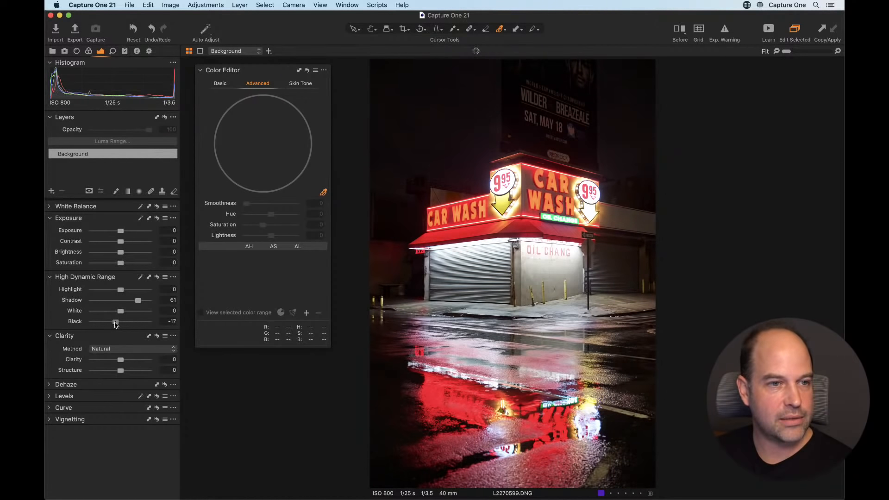
{"action": "left_click", "coordinate": [76, 51]}
{"action": "left_click_drag", "start_coordinate": [121, 249], "coordinate": [120, 254]}
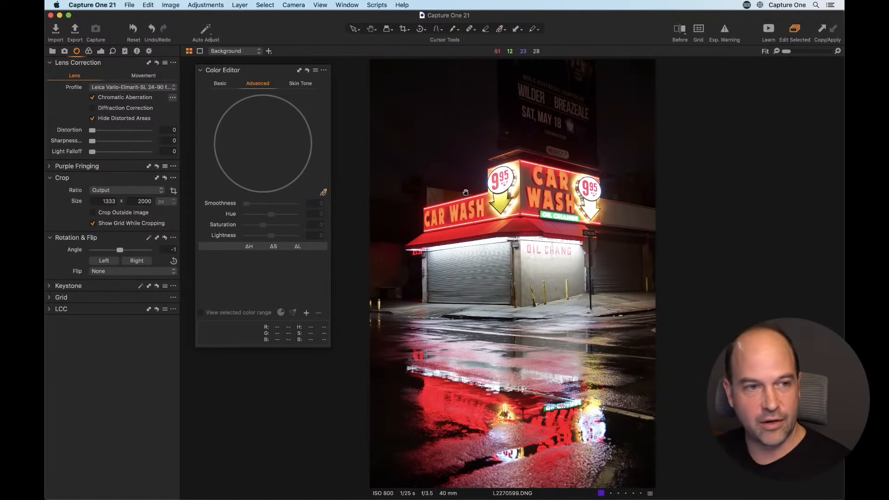
Sample the yellow of the car wash sign's arrow as an Advanced color range and isolate the selected range.
{"action": "key", "text": "z"}
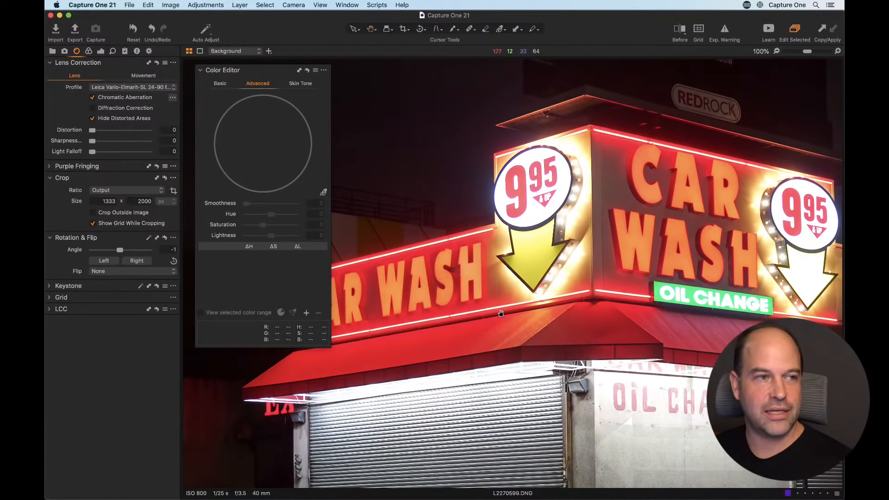
{"action": "left_click", "coordinate": [220, 85]}
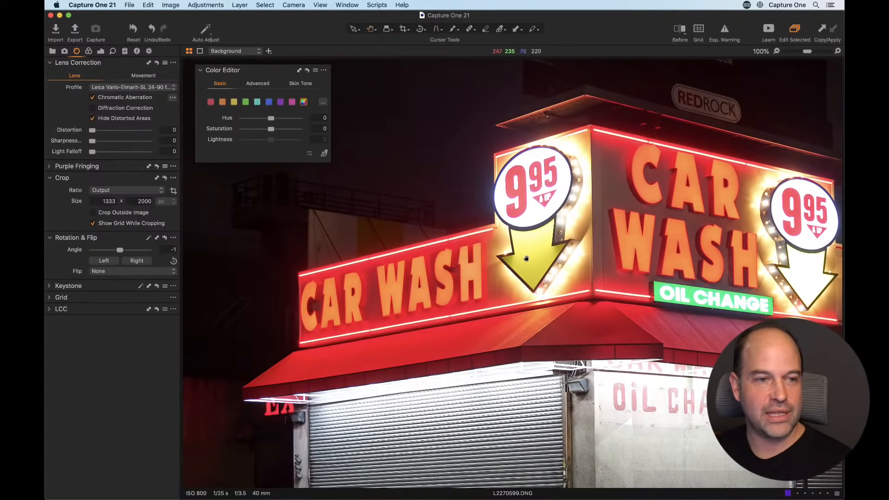
{"action": "left_click", "coordinate": [258, 83]}
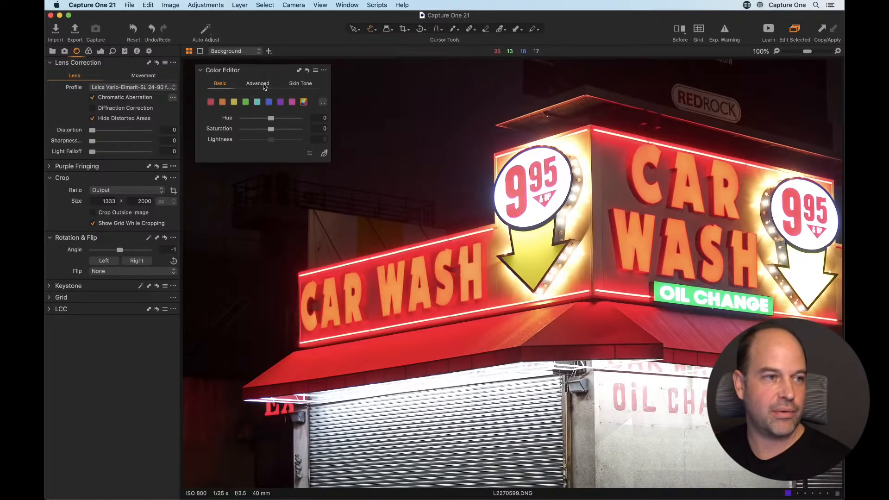
{"action": "left_click", "coordinate": [323, 192]}
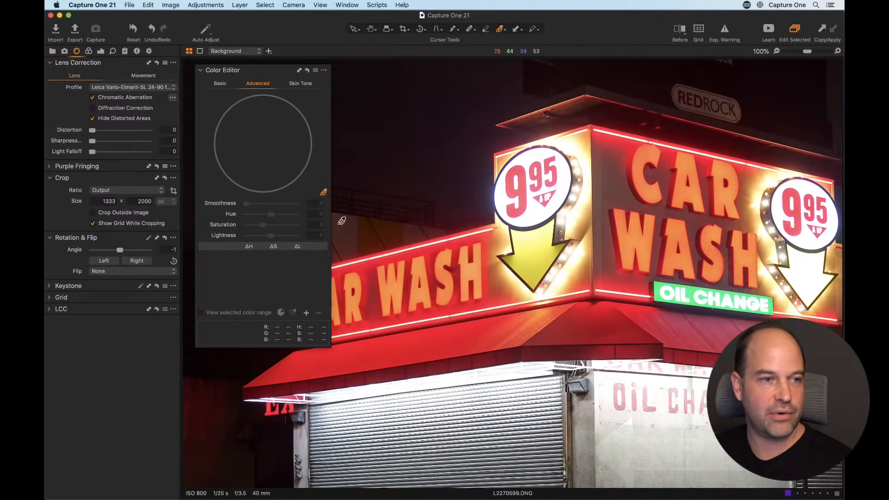
{"action": "left_click", "coordinate": [533, 263]}
{"action": "left_click", "coordinate": [200, 312]}
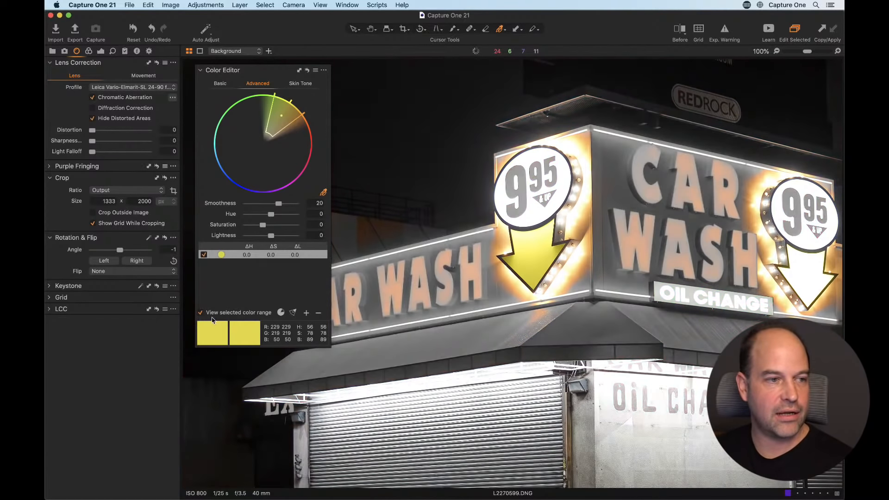
Extend the yellow range's hue boundary through orange and red to include the signs, awning and wet-street reflections.
{"action": "left_click_drag", "start_coordinate": [291, 121], "coordinate": [306, 155]}
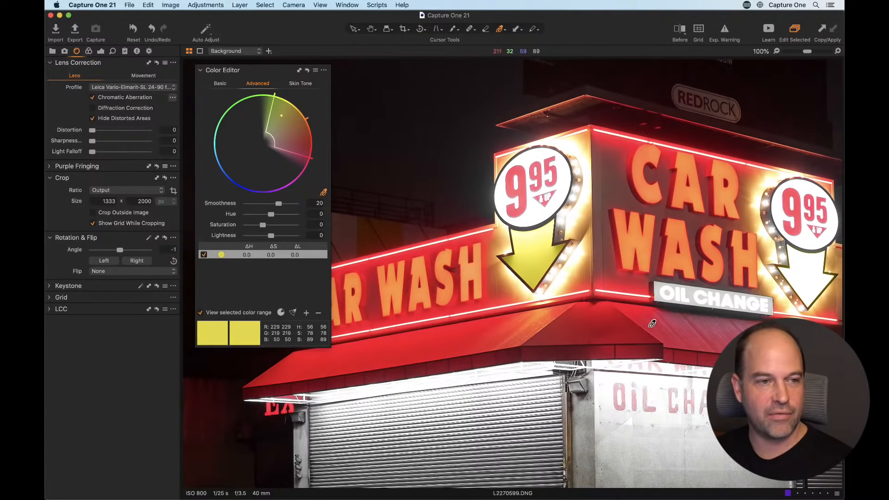
{"action": "scroll", "coordinate": [602, 334], "scroll_direction": "down", "scroll_amount": 10}
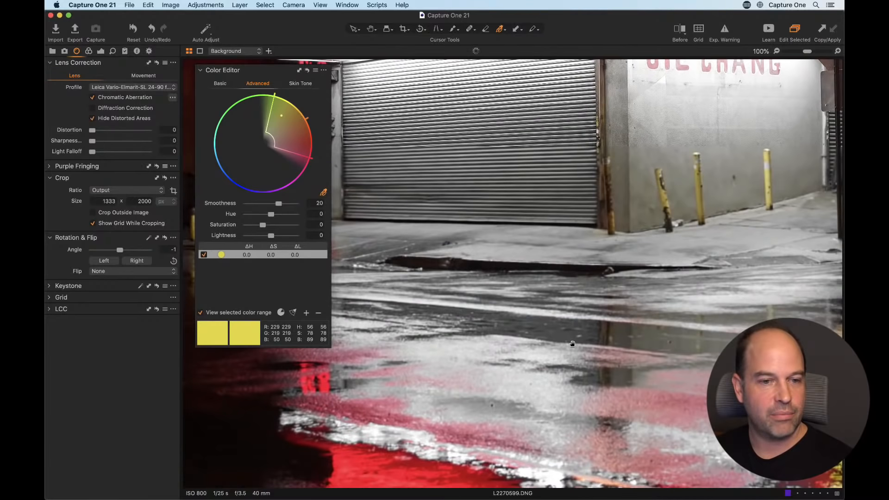
{"action": "scroll", "coordinate": [572, 344], "scroll_direction": "down", "scroll_amount": 8}
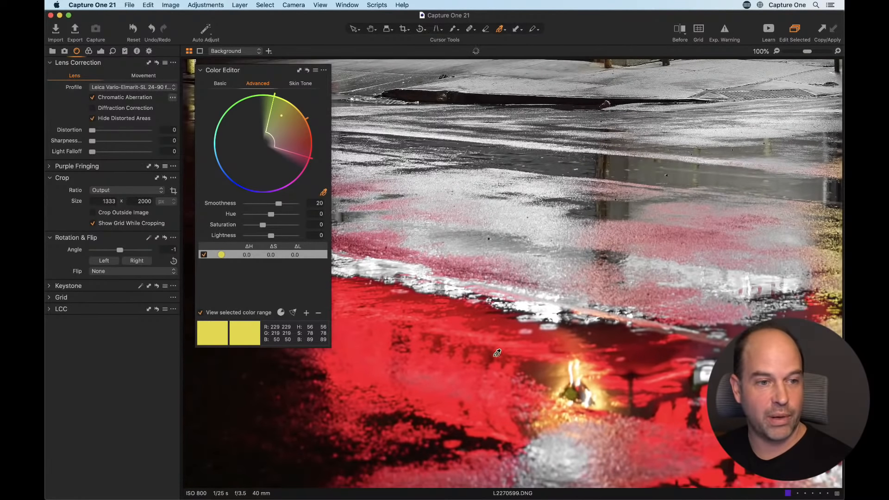
{"action": "key", "text": "super+0"}
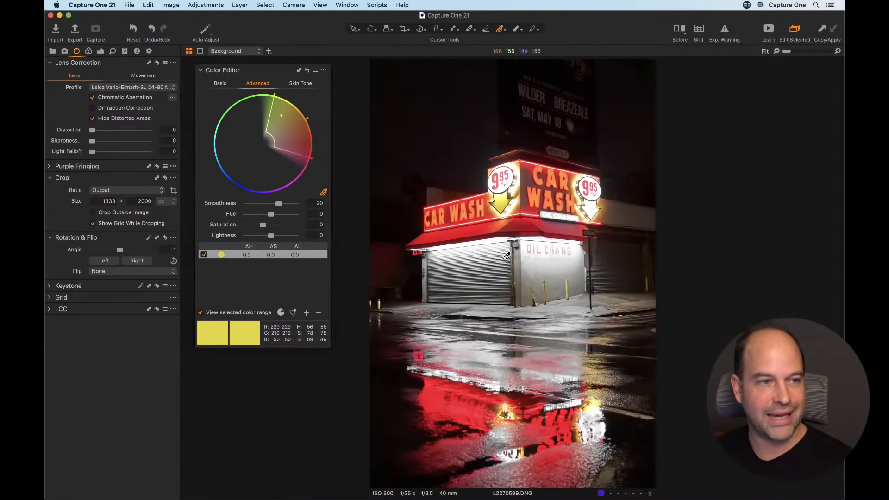
Stop isolating the selected range, and set the car wash signs' yellow-to-red range to Saturation 5.1 and Lightness -7.
{"action": "left_click", "coordinate": [202, 313]}
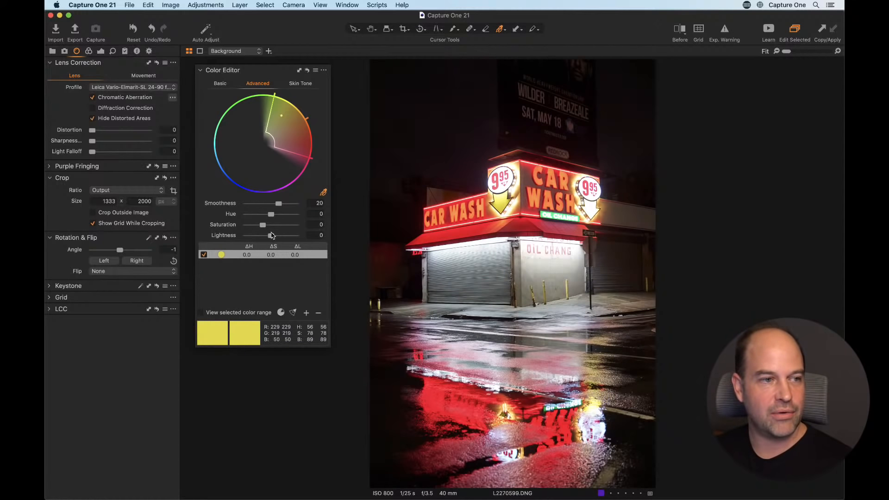
{"action": "left_click_drag", "start_coordinate": [263, 226], "coordinate": [266, 227]}
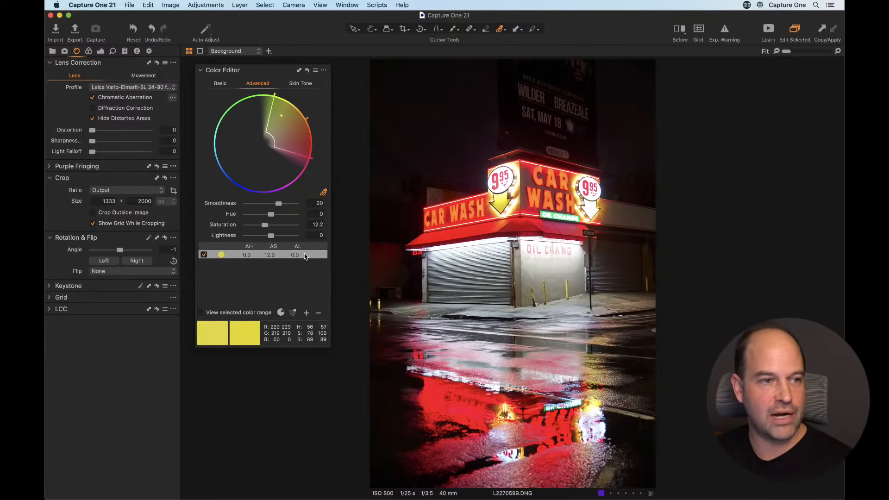
{"action": "left_click_drag", "start_coordinate": [272, 238], "coordinate": [263, 225]}
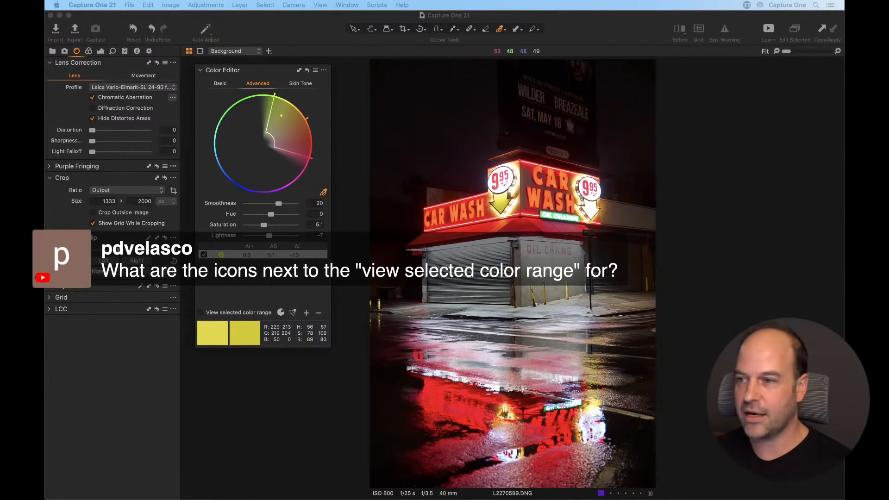
Expand the yellow-to-red range's saturation span inward to the centre of the color wheel.
{"action": "left_click", "coordinate": [316, 172]}
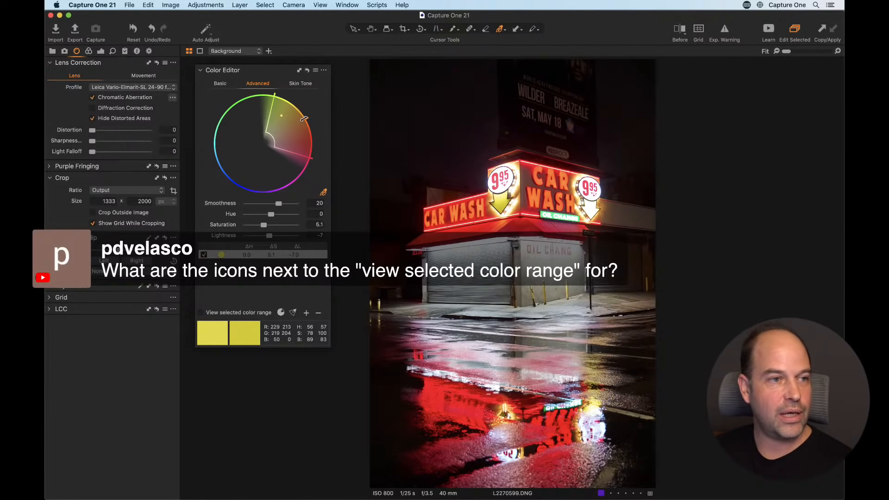
{"action": "left_click_drag", "start_coordinate": [303, 119], "coordinate": [292, 124]}
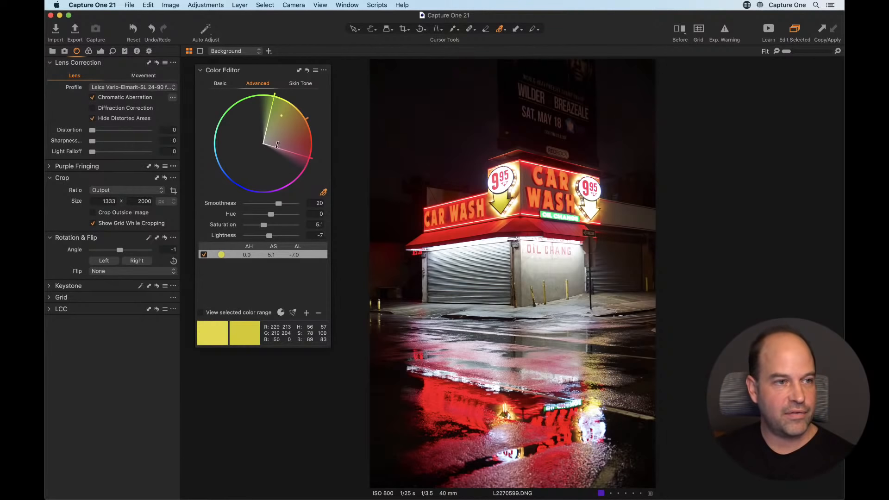
{"action": "left_click_drag", "start_coordinate": [262, 143], "coordinate": [295, 124]}
{"action": "left_click", "coordinate": [293, 314]}
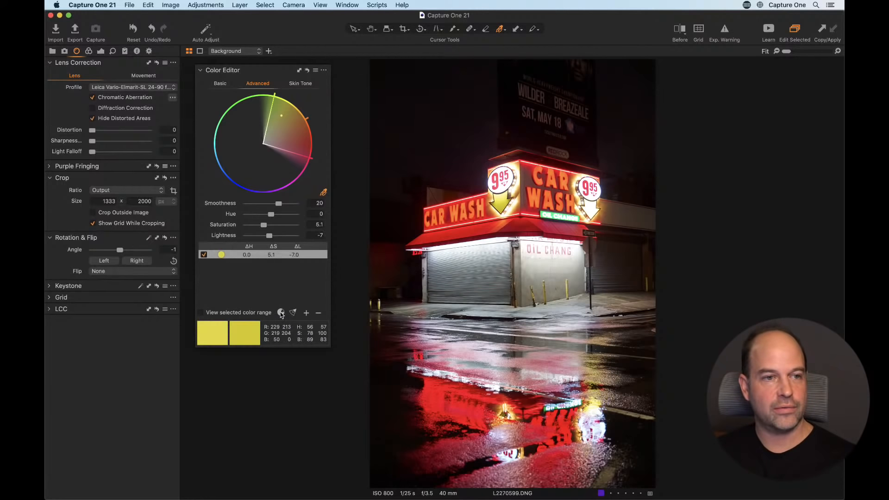
Invert the yellow-to-red range with its Saturation and Lightness adjustments reset, and set the inverted range's Saturation to 74.9.
{"action": "double_click", "coordinate": [285, 225]}
{"action": "double_click", "coordinate": [287, 236]}
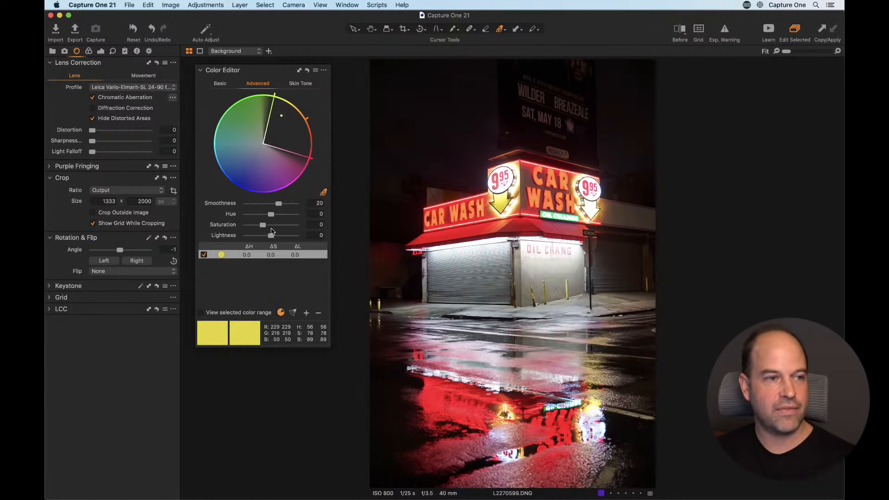
{"action": "left_click_drag", "start_coordinate": [262, 225], "coordinate": [308, 230]}
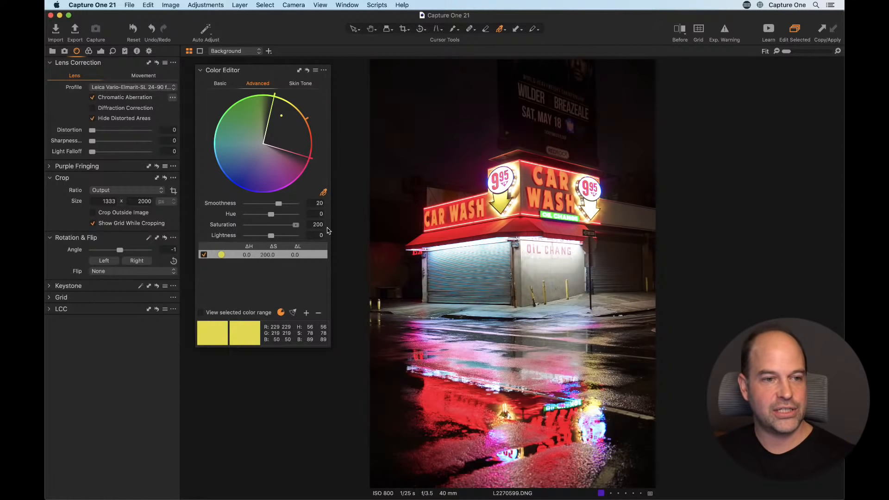
{"action": "left_click_drag", "start_coordinate": [295, 225], "coordinate": [276, 227]}
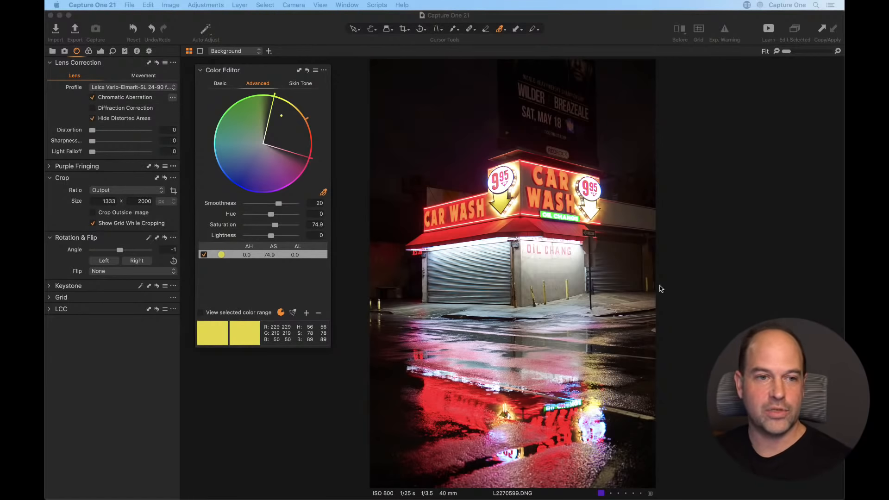
Show the browser and open the second variant of the firefighter portrait _JM15010.NEF.
{"action": "left_click", "coordinate": [687, 296]}
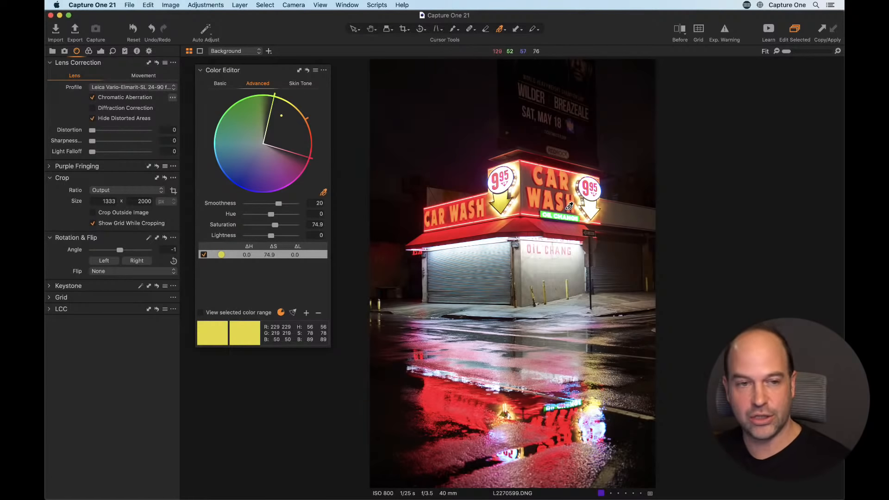
{"action": "key", "text": "super+b"}
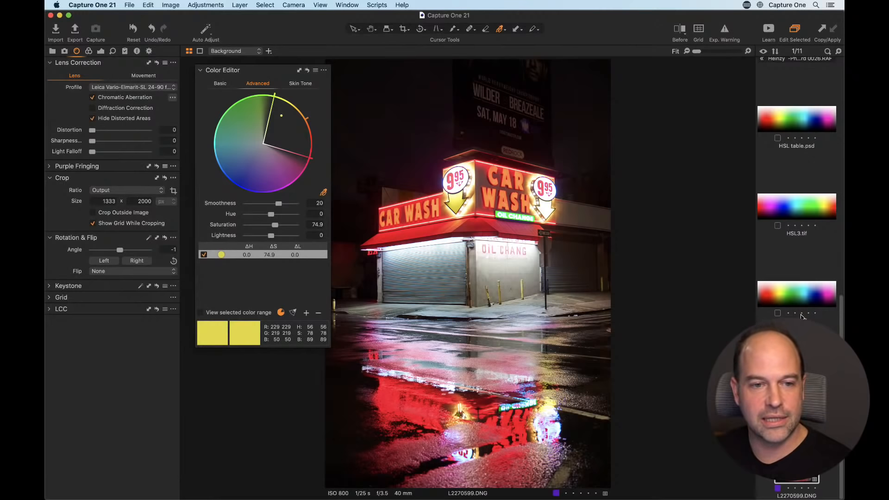
{"action": "scroll", "coordinate": [802, 316], "scroll_direction": "up", "scroll_amount": 10}
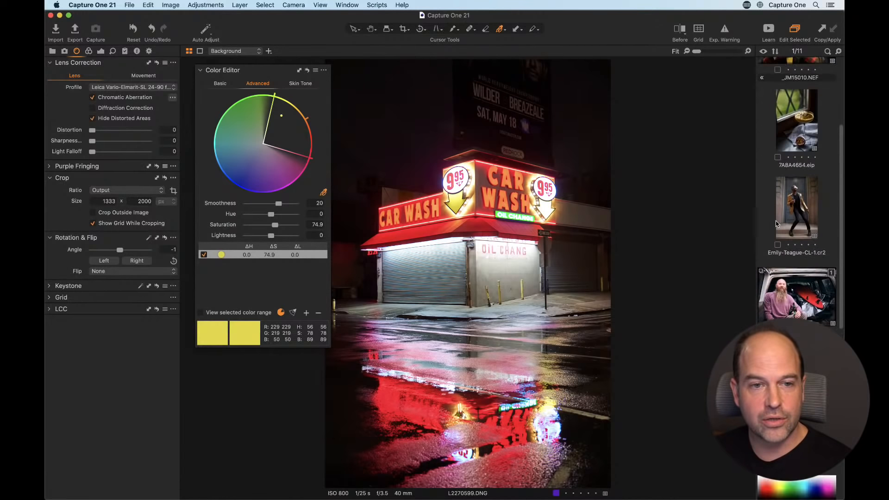
{"action": "scroll", "coordinate": [776, 224], "scroll_direction": "up", "scroll_amount": 5}
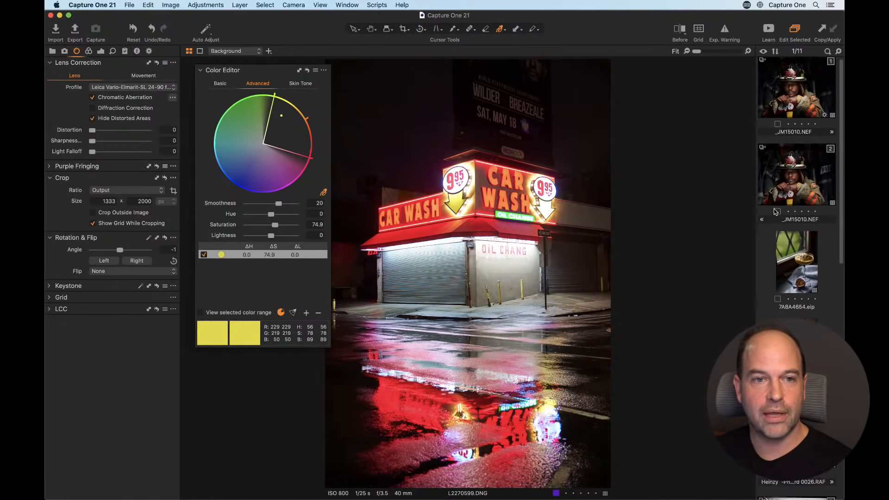
{"action": "left_click", "coordinate": [804, 187]}
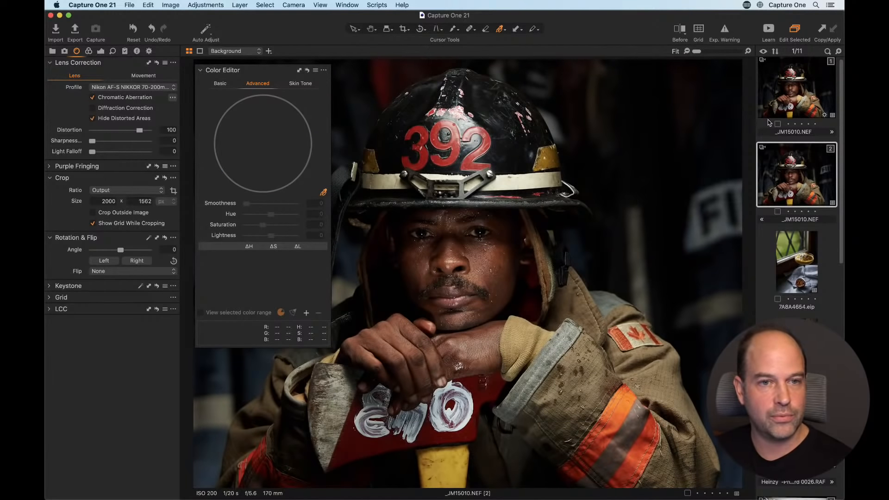
{"action": "left_click", "coordinate": [791, 93]}
{"action": "left_click", "coordinate": [785, 177]}
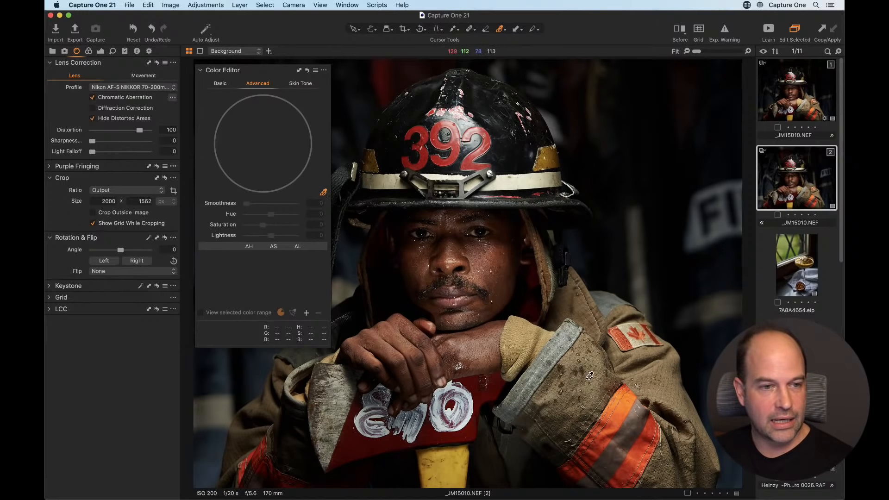
Sample the tan of the firefighter's jacket sleeve, isolate that color range, and extend its saturation limit to the wheel's outer edge.
{"action": "left_click", "coordinate": [602, 394]}
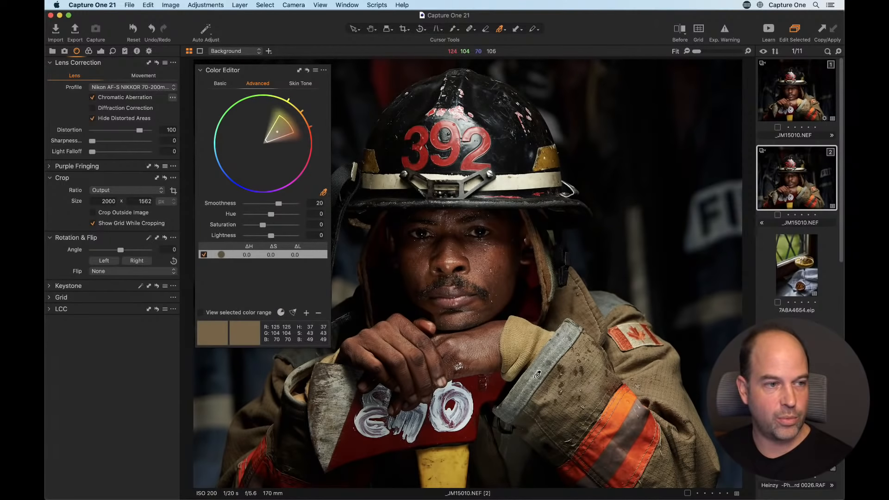
{"action": "left_click", "coordinate": [202, 313]}
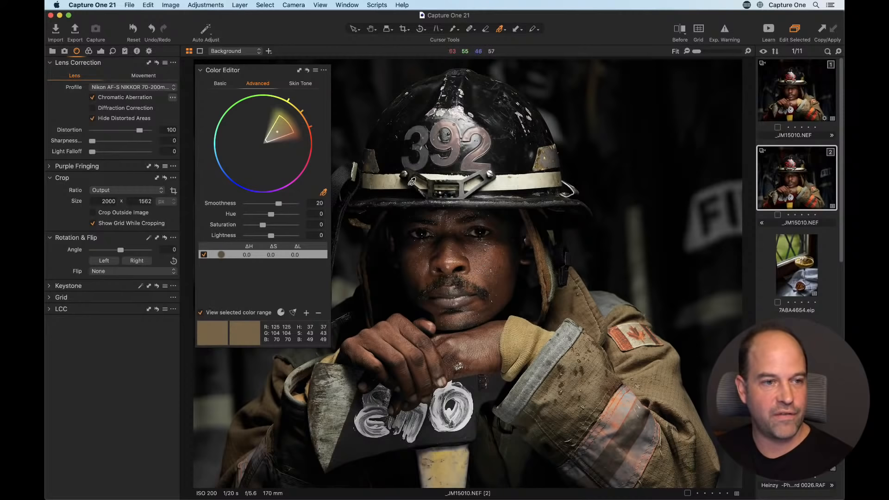
{"action": "left_click_drag", "start_coordinate": [304, 110], "coordinate": [308, 109]}
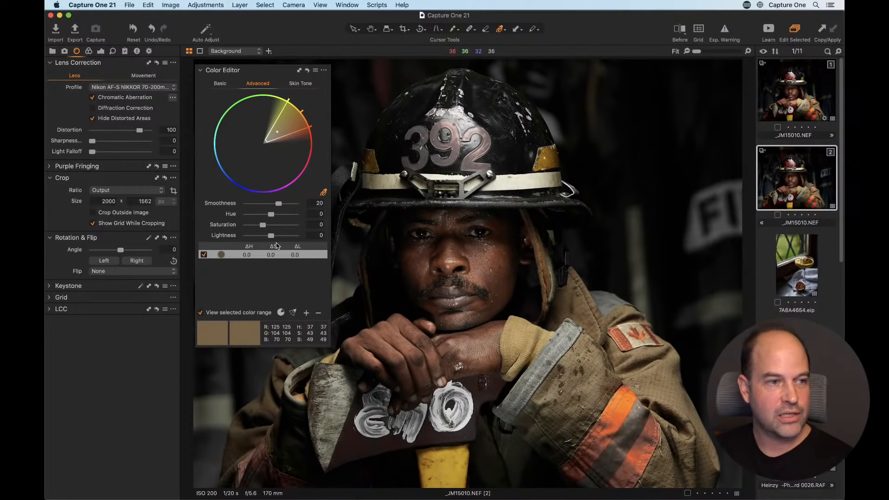
Try a Lightness change on the jacket range in the full-color view, and reset it.
{"action": "left_click", "coordinate": [215, 313]}
{"action": "left_click_drag", "start_coordinate": [272, 235], "coordinate": [271, 237]}
{"action": "double_click", "coordinate": [271, 236]}
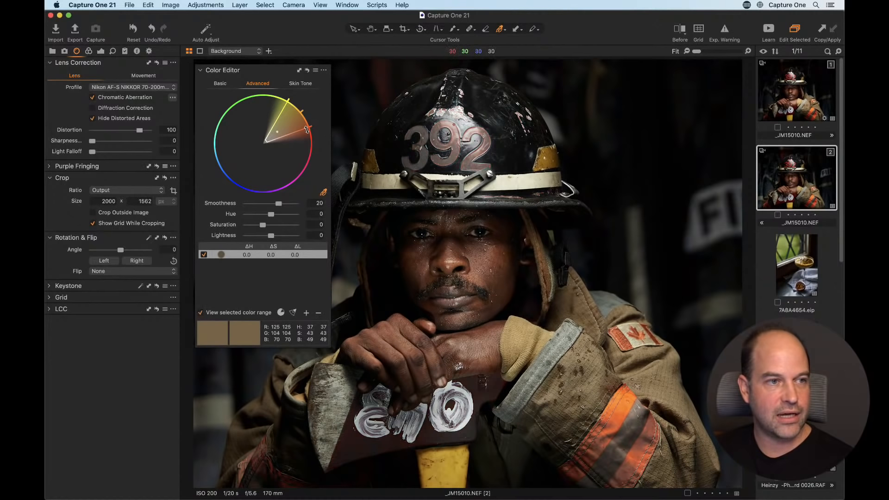
Narrow the jacket range's orange-red hue boundary to exclude skin and reds, and pull in its outer saturation limit to exclude vivid yellows.
{"action": "mouse_move", "coordinate": [303, 131]}
{"action": "left_mouse_down"}
{"action": "mouse_move", "coordinate": [307, 121]}
{"action": "mouse_move", "coordinate": [292, 129]}
{"action": "left_mouse_up"}
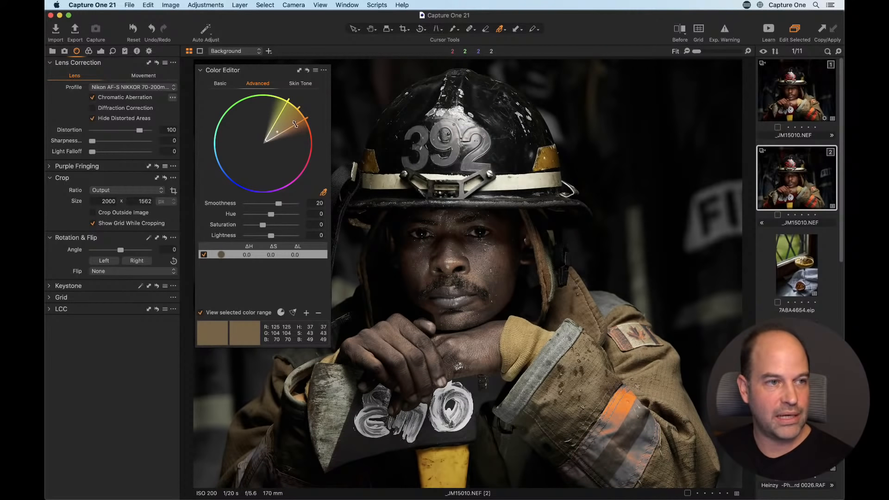
{"action": "left_click_drag", "start_coordinate": [295, 124], "coordinate": [288, 119]}
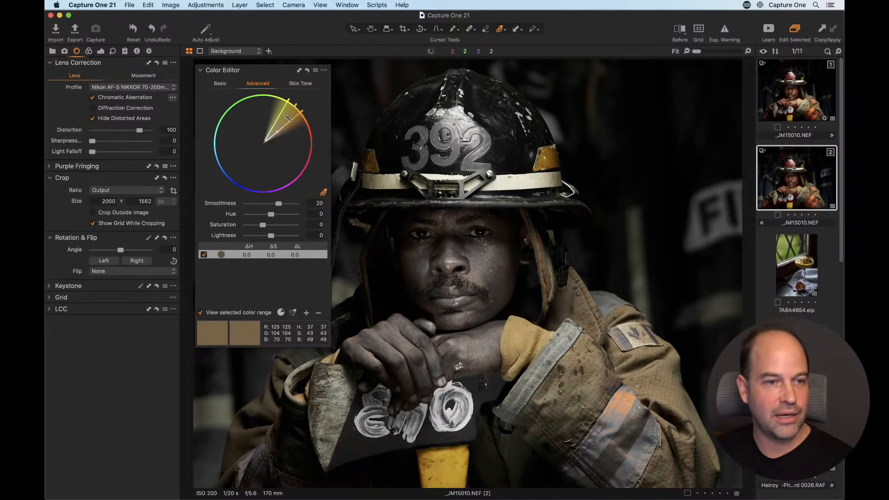
{"action": "left_click_drag", "start_coordinate": [291, 119], "coordinate": [296, 118]}
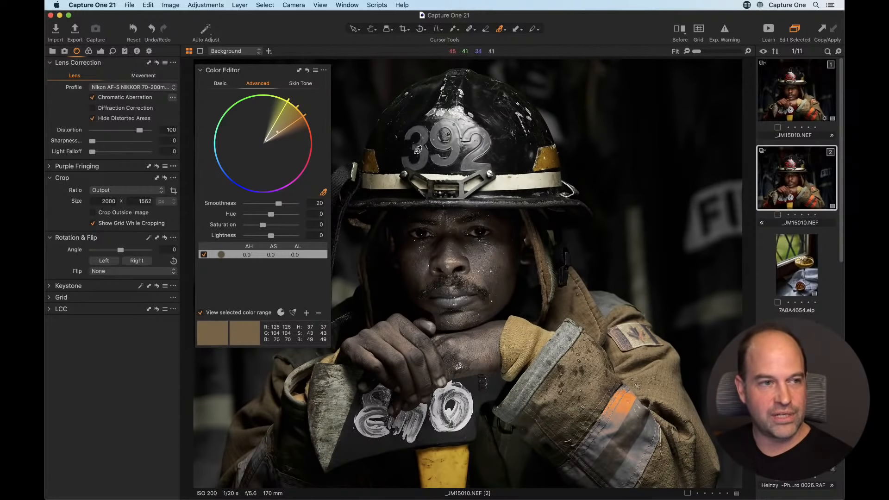
{"action": "left_click_drag", "start_coordinate": [297, 111], "coordinate": [285, 123]}
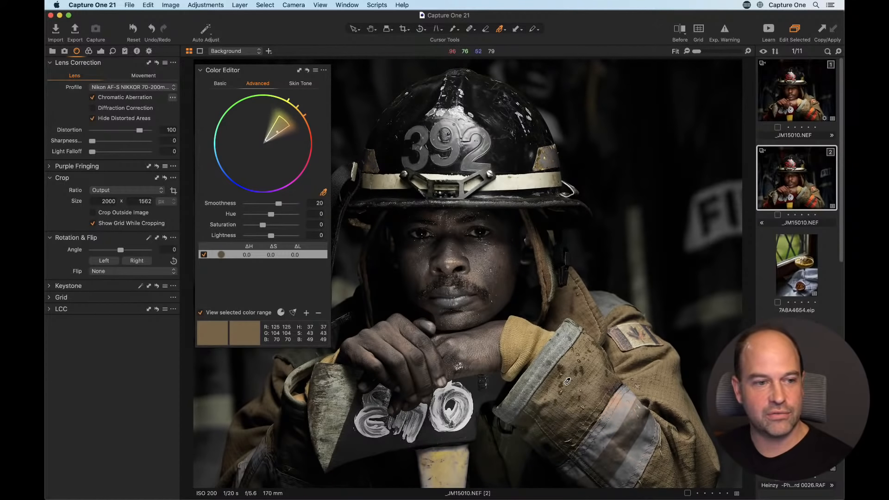
Return to the full-color view, and set the jacket range's Lightness to -47.2 and Smoothness to 7.7.
{"action": "left_click", "coordinate": [238, 313]}
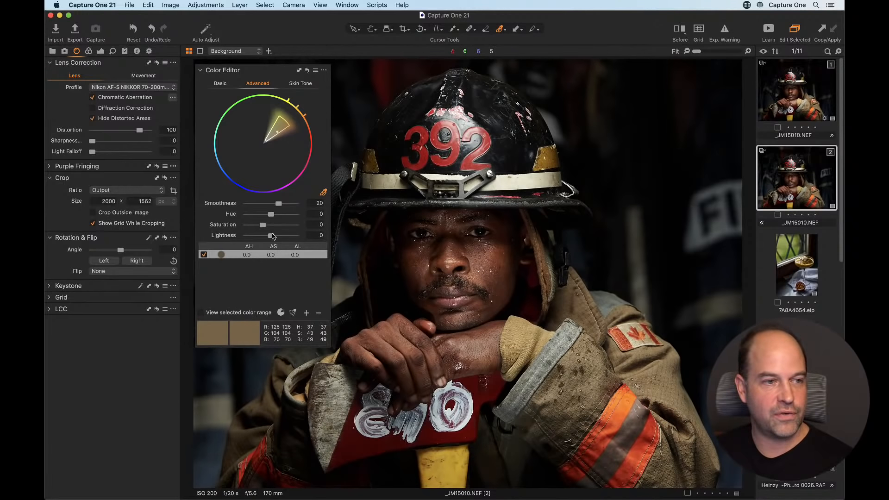
{"action": "left_click_drag", "start_coordinate": [267, 237], "coordinate": [265, 236]}
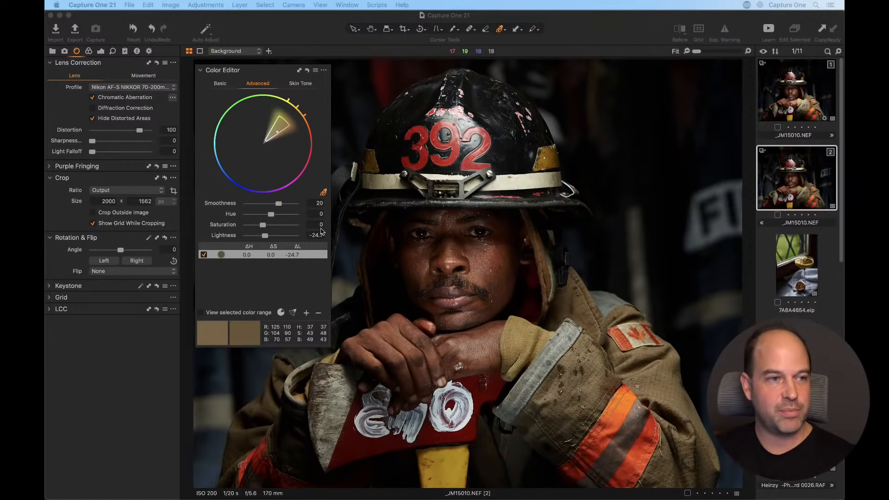
{"action": "left_click", "coordinate": [215, 314]}
{"action": "left_click", "coordinate": [215, 315]}
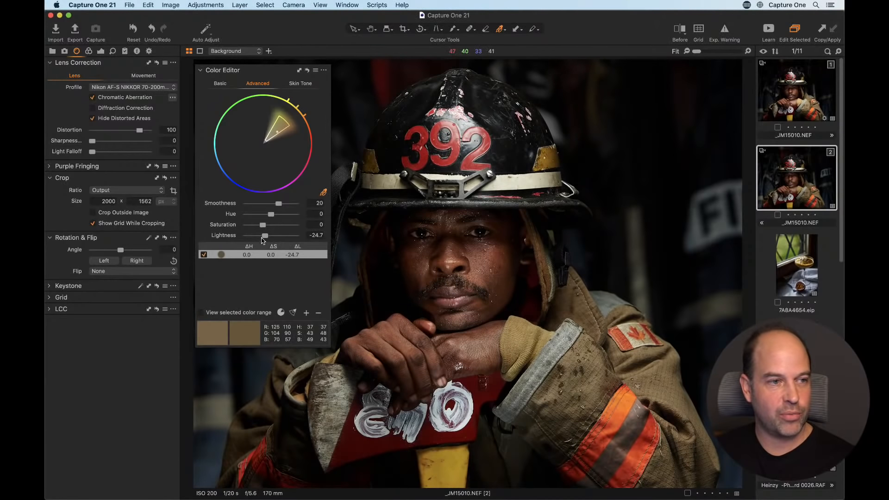
{"action": "left_click_drag", "start_coordinate": [264, 236], "coordinate": [259, 236]}
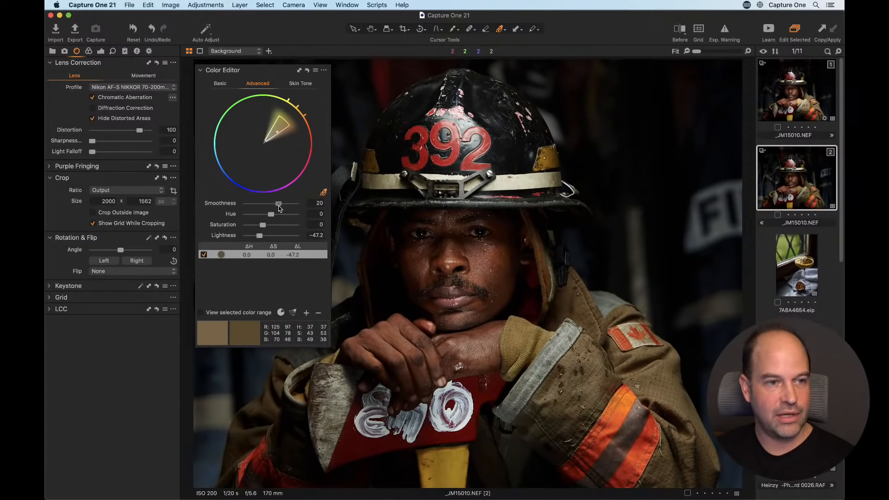
{"action": "left_click_drag", "start_coordinate": [279, 204], "coordinate": [257, 204]}
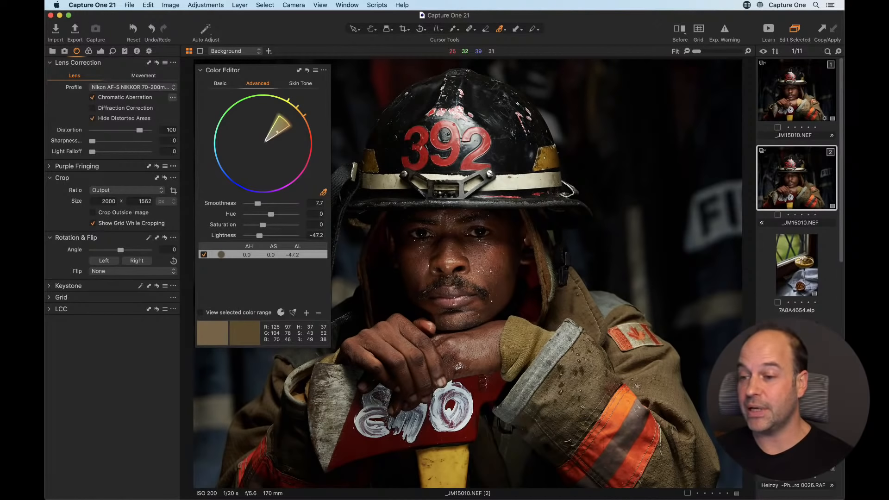
Open the dessert photo 7A8A4654.eip and clear its Smoothie layer and existing color range.
{"action": "left_click", "coordinate": [806, 289]}
{"action": "left_click", "coordinate": [101, 52]}
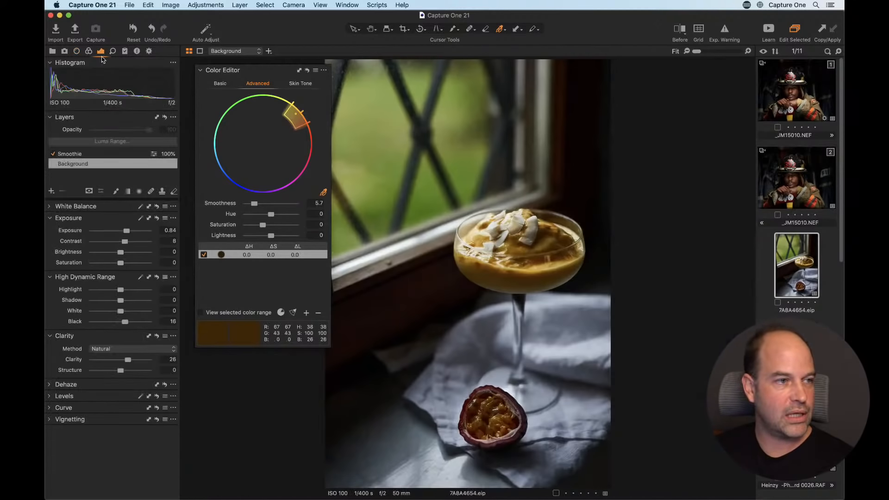
{"action": "left_click", "coordinate": [110, 157]}
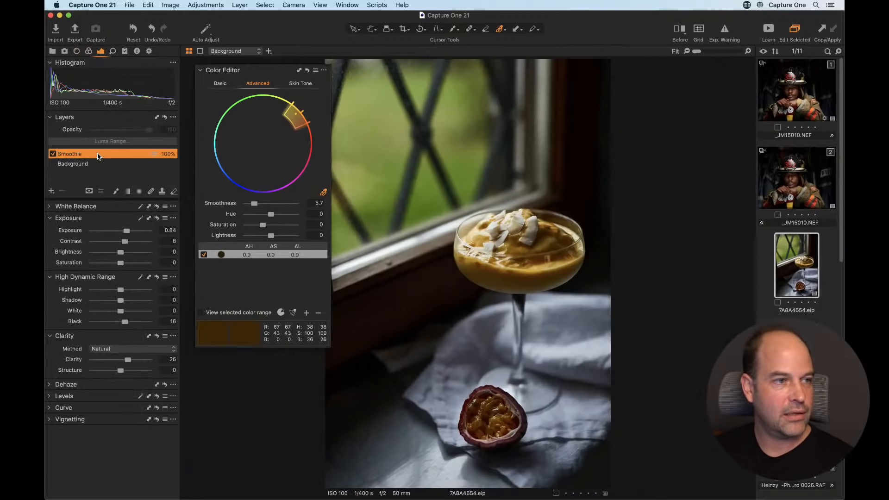
{"action": "left_click", "coordinate": [165, 118]}
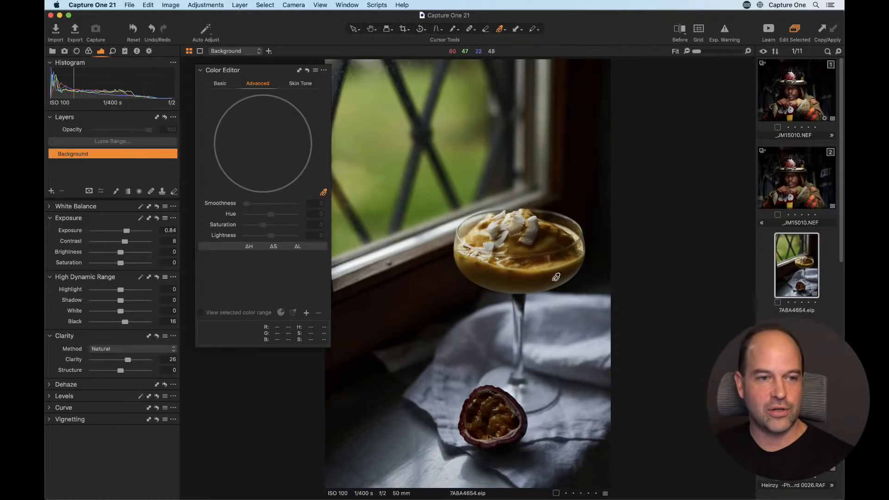
Isolate the smoothie's golden yellow as an Advanced color range, tightened with narrower hue boundaries and Smoothness 1.
{"action": "left_click", "coordinate": [516, 246]}
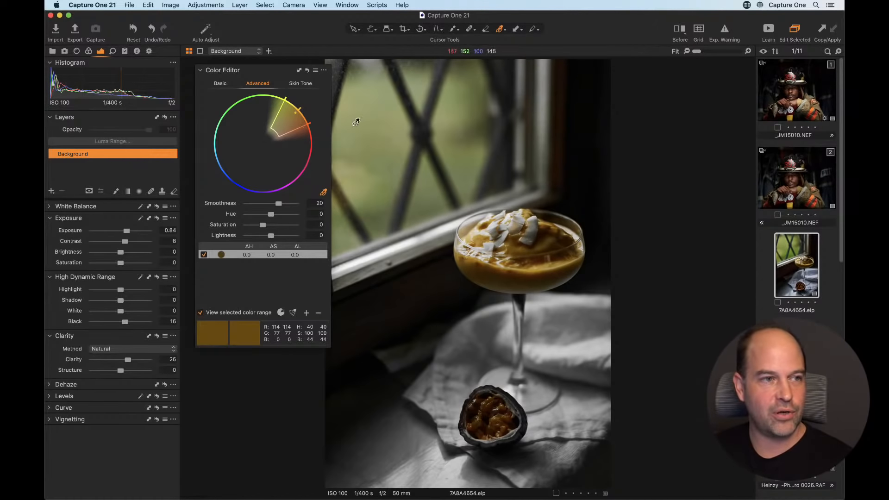
{"action": "left_click_drag", "start_coordinate": [281, 107], "coordinate": [294, 112]}
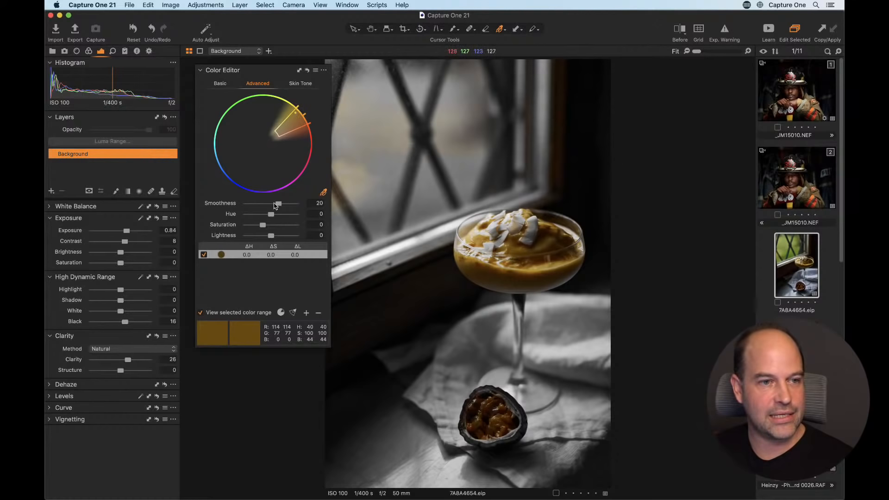
{"action": "left_click_drag", "start_coordinate": [278, 203], "coordinate": [245, 207]}
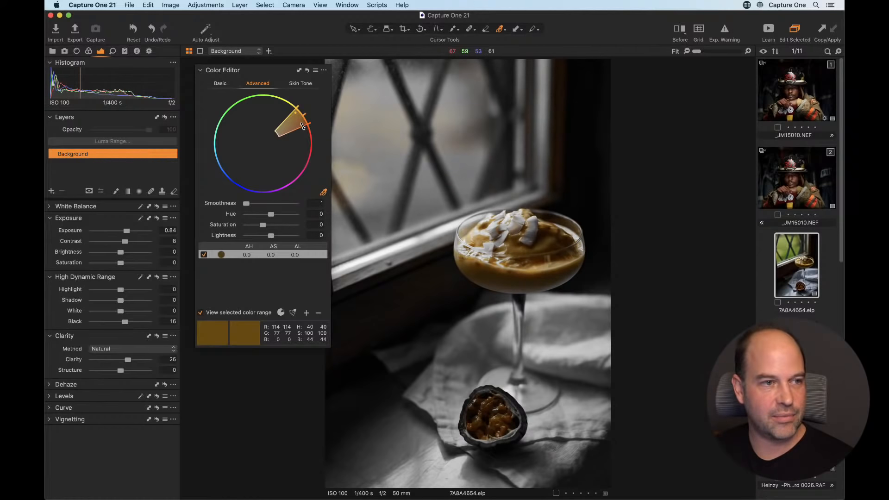
{"action": "left_click_drag", "start_coordinate": [302, 126], "coordinate": [306, 114]}
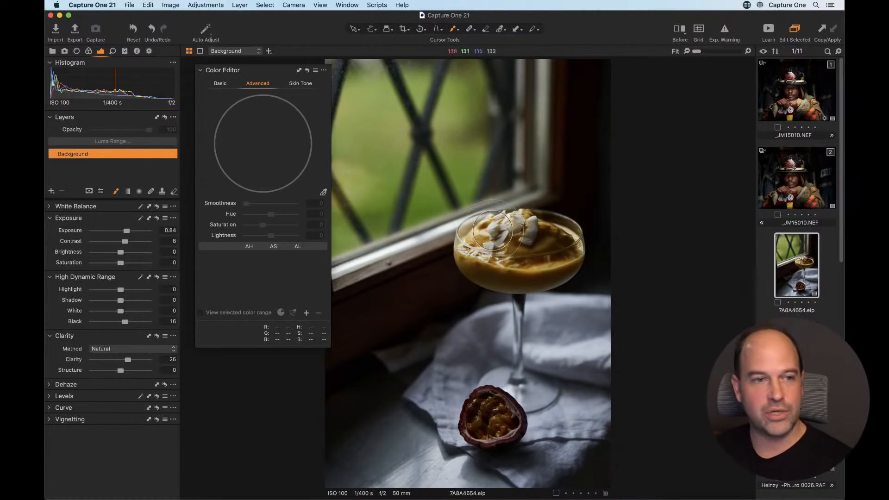
Brush a mask over the smoothie in the glass on a new adjustment layer.
{"action": "left_click", "coordinate": [480, 240]}
{"action": "right_click", "coordinate": [489, 244]}
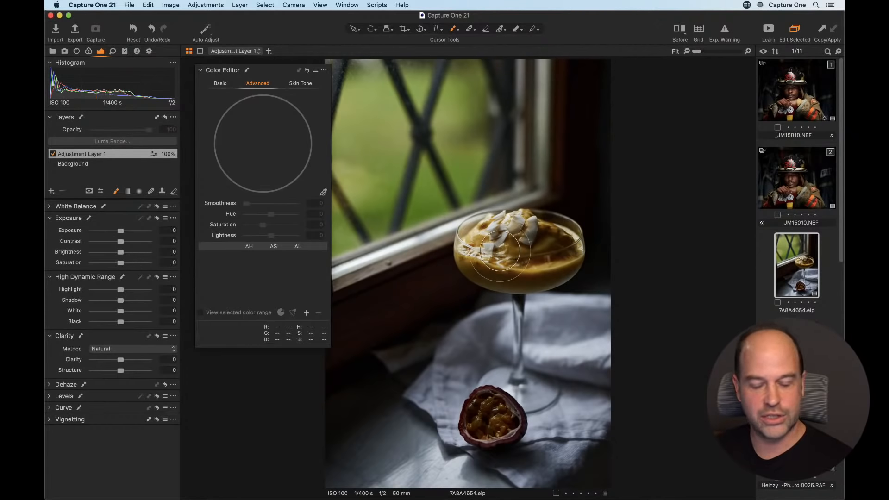
{"action": "mouse_move", "coordinate": [507, 255]}
{"action": "left_mouse_down"}
{"action": "mouse_move", "coordinate": [481, 256]}
{"action": "mouse_move", "coordinate": [548, 269]}
{"action": "mouse_move", "coordinate": [557, 233]}
{"action": "mouse_move", "coordinate": [477, 233]}
{"action": "mouse_move", "coordinate": [477, 252]}
{"action": "mouse_move", "coordinate": [476, 235]}
{"action": "mouse_move", "coordinate": [432, 202]}
{"action": "mouse_move", "coordinate": [488, 235]}
{"action": "mouse_move", "coordinate": [572, 245]}
{"action": "mouse_move", "coordinate": [524, 274]}
{"action": "mouse_move", "coordinate": [485, 269]}
{"action": "mouse_move", "coordinate": [558, 268]}
{"action": "mouse_move", "coordinate": [559, 241]}
{"action": "mouse_move", "coordinate": [509, 231]}
{"action": "mouse_move", "coordinate": [475, 250]}
{"action": "left_mouse_up"}
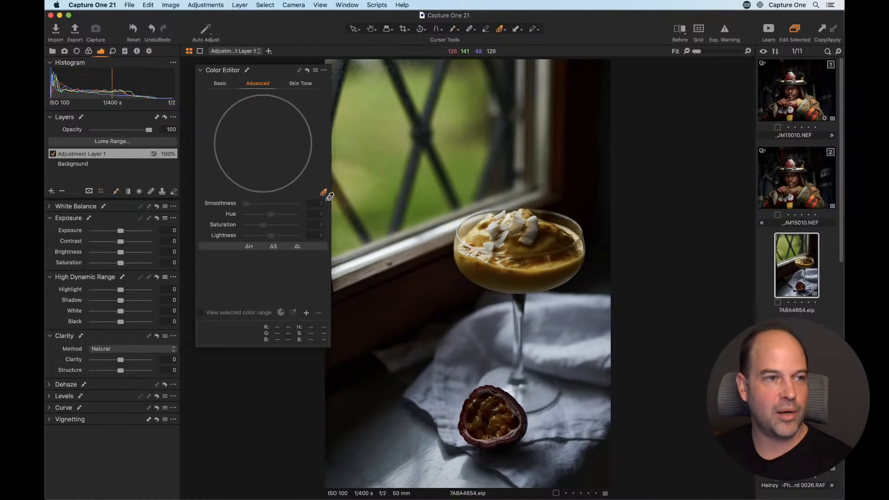
Pick the smoothie's golden yellow as the layer's Advanced color range, and set Hue 2.8, Saturation 11.8 and Lightness 7.3.
{"action": "left_click", "coordinate": [106, 165]}
{"action": "left_click", "coordinate": [96, 156]}
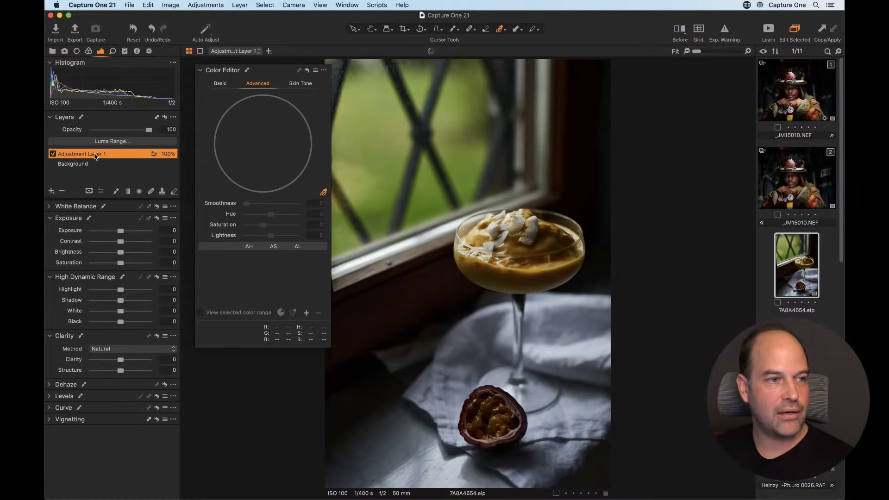
{"action": "left_click", "coordinate": [518, 244]}
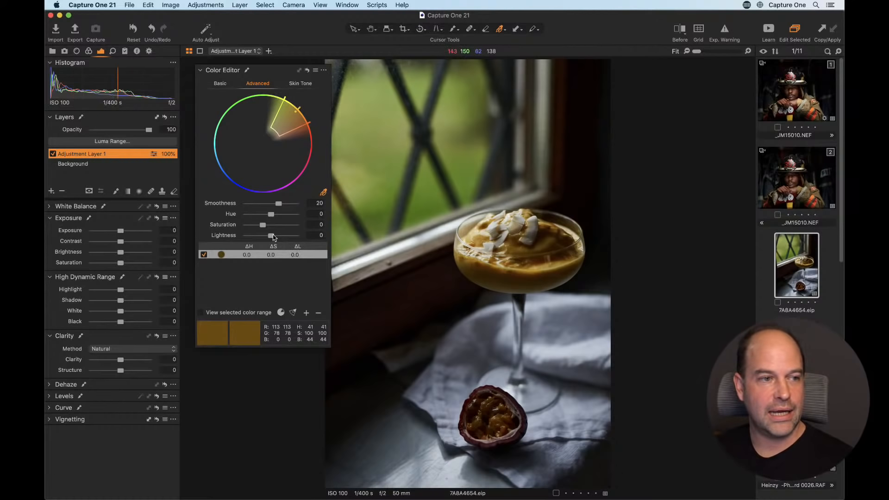
{"action": "left_click_drag", "start_coordinate": [279, 236], "coordinate": [277, 216]}
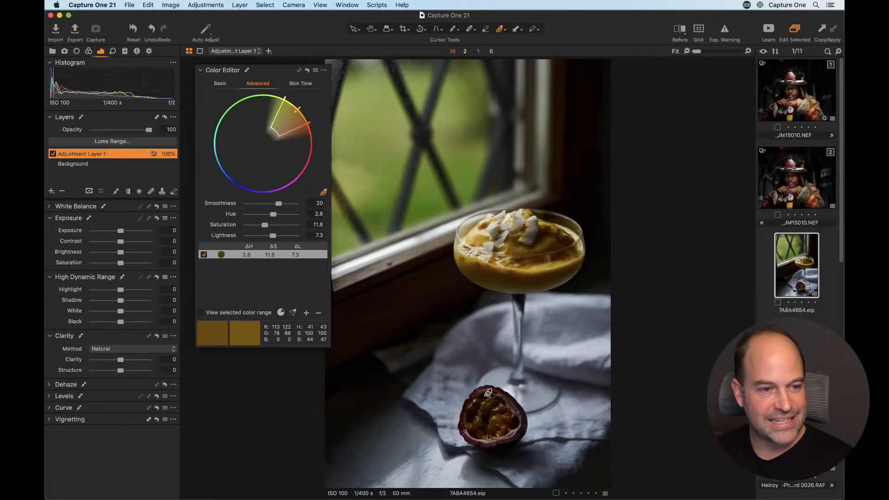
Add a second adjustment layer and brush its mask over the passion fruit's flesh.
{"action": "left_click", "coordinate": [51, 192]}
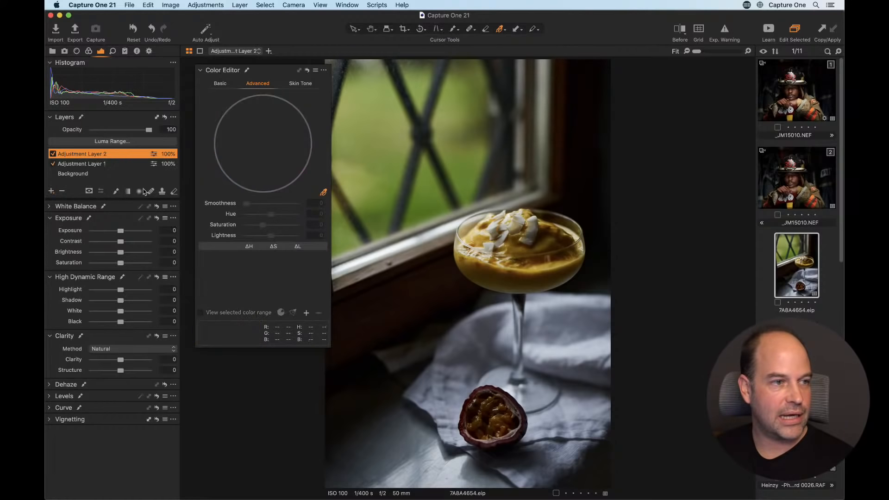
{"action": "left_click", "coordinate": [116, 192]}
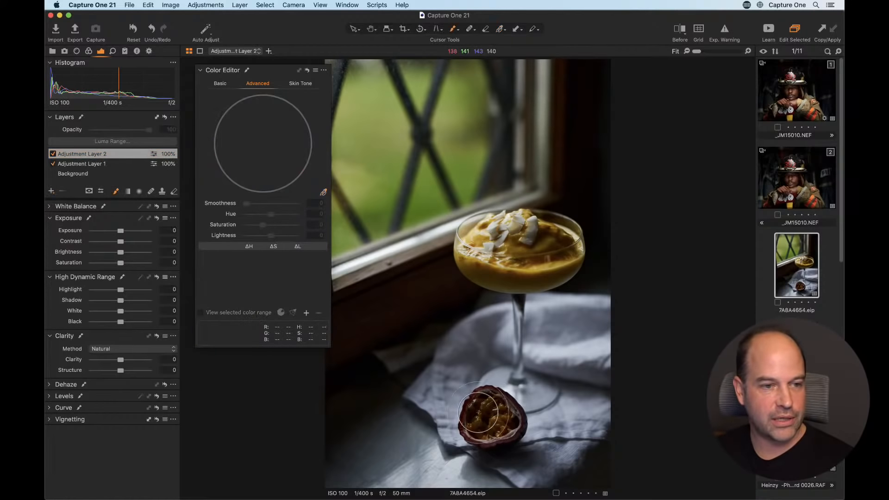
{"action": "left_click_drag", "start_coordinate": [486, 419], "coordinate": [495, 425]}
{"action": "key", "text": "m"}
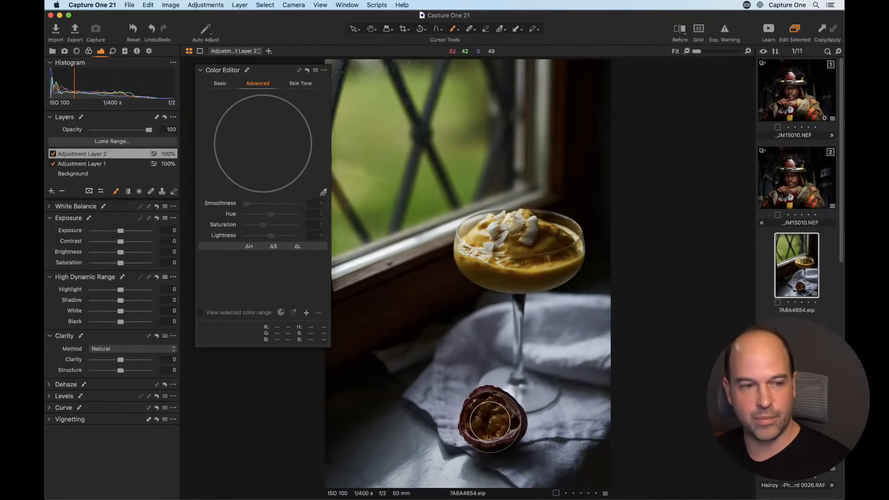
Pick the passion fruit's orange-brown as an Advanced color range, and set its Saturation to 7 and Lightness to 46.1.
{"action": "left_click", "coordinate": [323, 192]}
{"action": "left_click", "coordinate": [499, 414]}
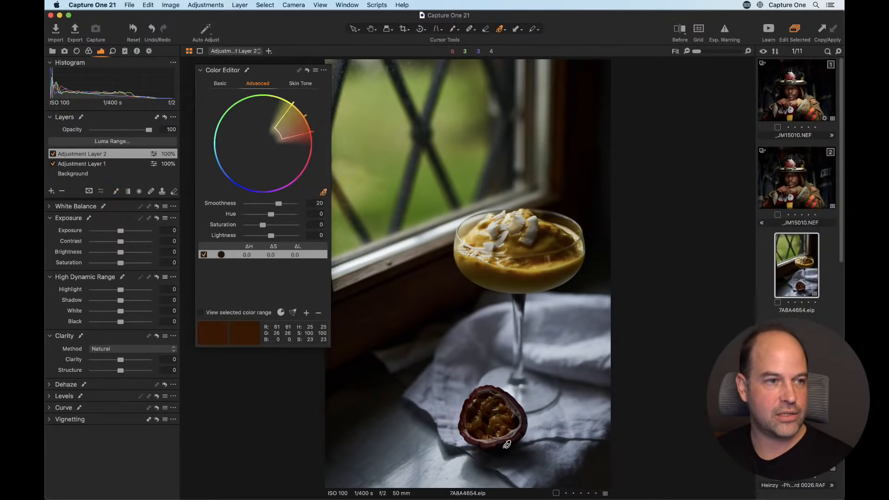
{"action": "mouse_move", "coordinate": [273, 232]}
{"action": "left_mouse_down"}
{"action": "mouse_move", "coordinate": [284, 233]}
{"action": "mouse_move", "coordinate": [266, 227]}
{"action": "left_mouse_up"}
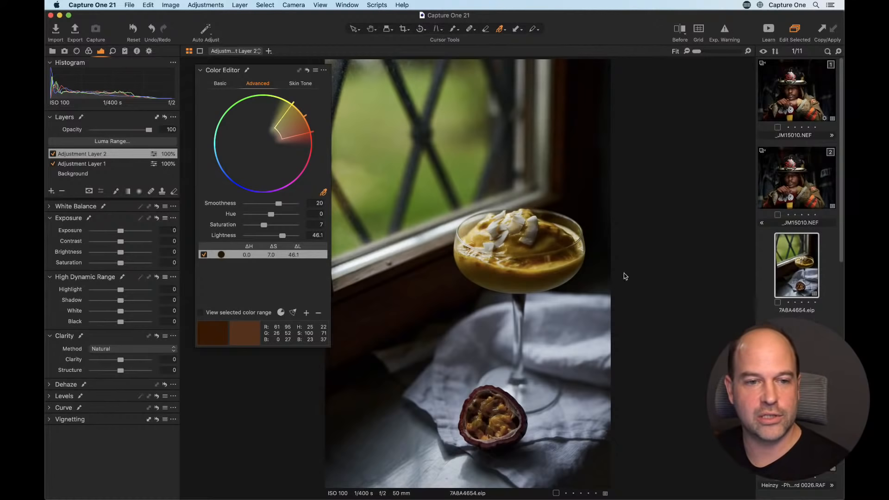
Open the photo of the man in the gold jacket and reset its Color Editor adjustments.
{"action": "scroll", "coordinate": [800, 285], "scroll_direction": "down", "scroll_amount": 5}
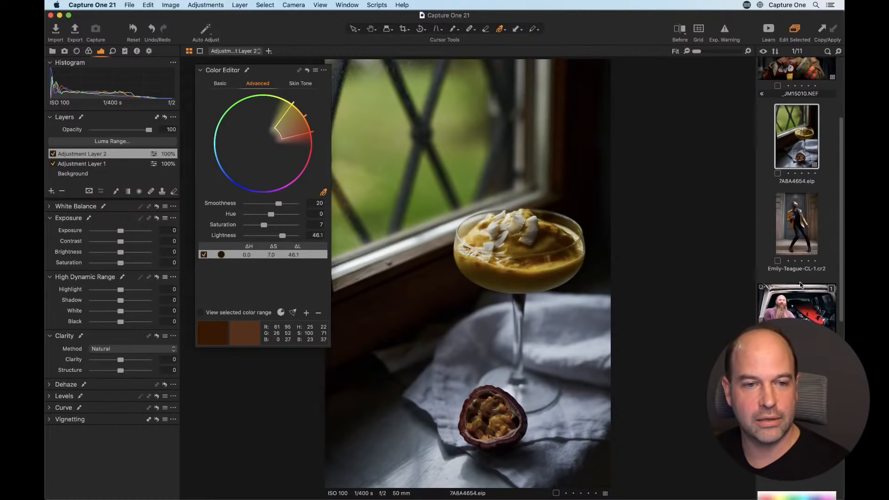
{"action": "left_click", "coordinate": [795, 239]}
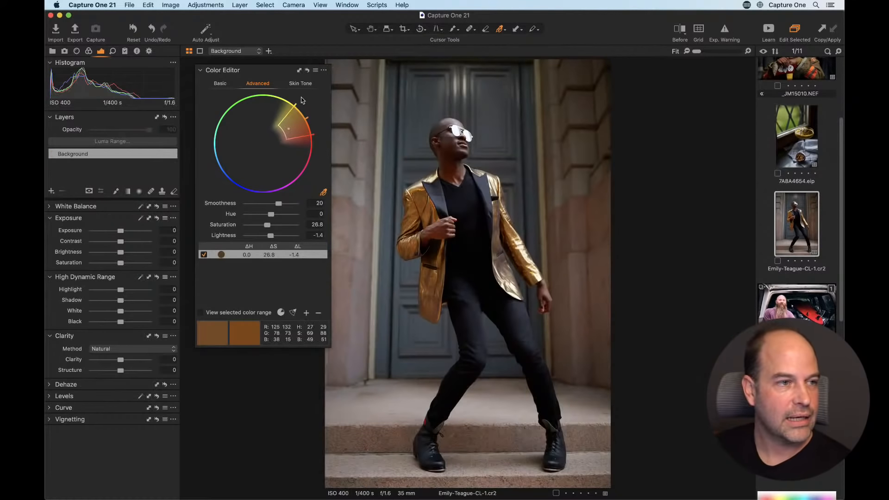
{"action": "left_click", "coordinate": [307, 71]}
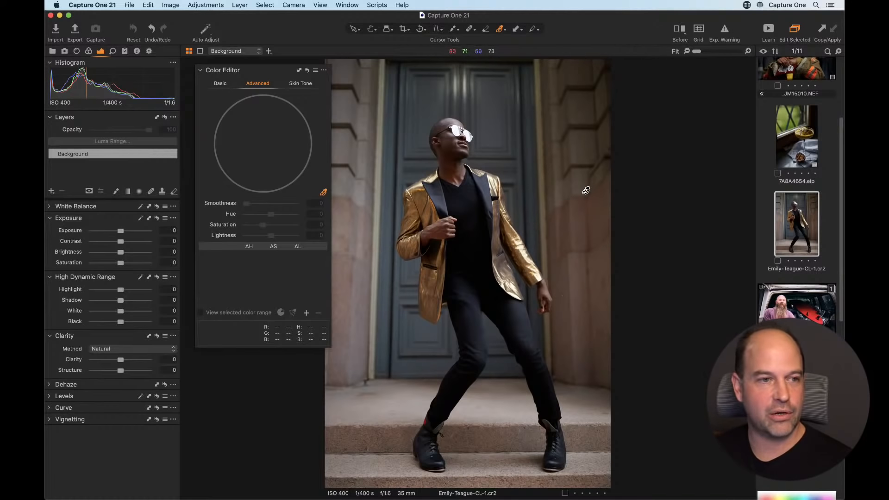
Try a background-wide range picked from the gold jacket with Saturation 46.6 and Lightness -15.6, and reset the Color Editor.
{"action": "left_click", "coordinate": [423, 199]}
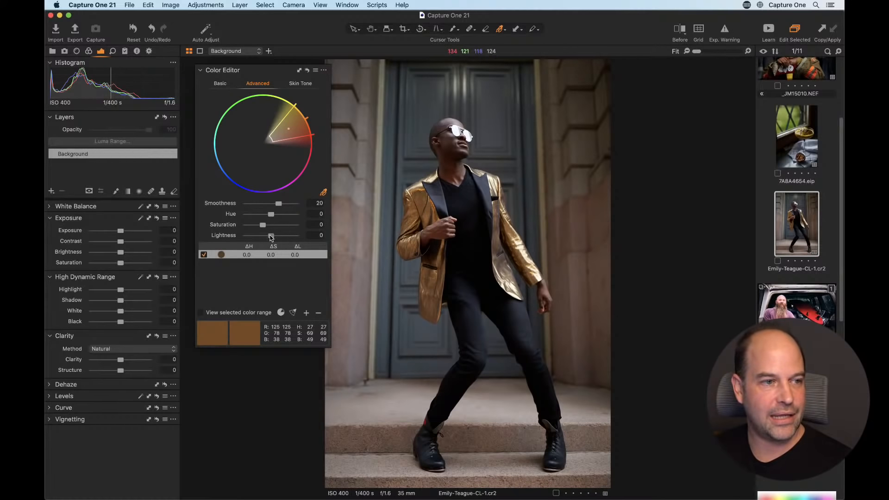
{"action": "mouse_move", "coordinate": [272, 237]}
{"action": "left_mouse_down"}
{"action": "mouse_move", "coordinate": [262, 238]}
{"action": "mouse_move", "coordinate": [273, 227]}
{"action": "left_mouse_up"}
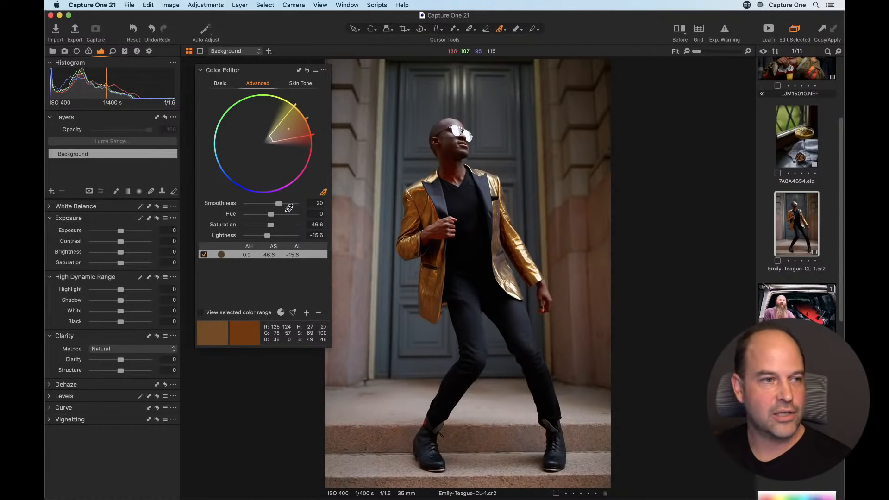
{"action": "left_click", "coordinate": [308, 71]}
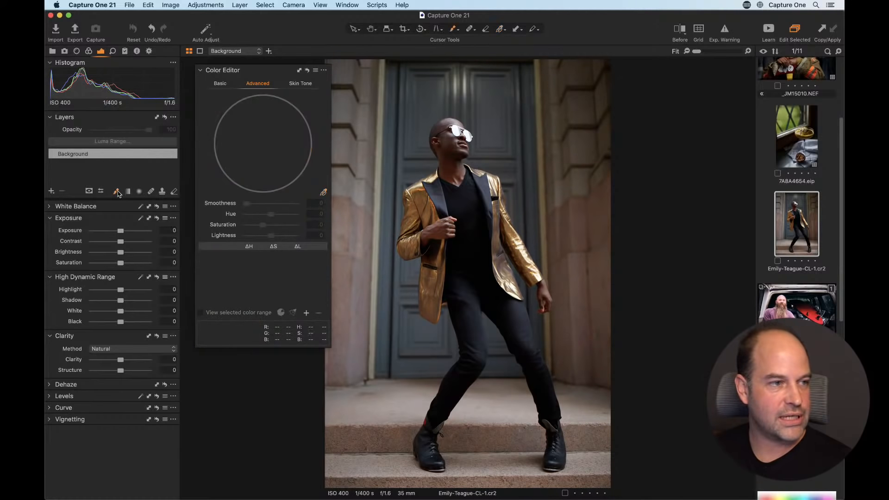
Resize the brush and paint a new adjustment layer mask over the jacket half beside the raised hand, including its sleeve.
{"action": "right_click", "coordinate": [415, 205]}
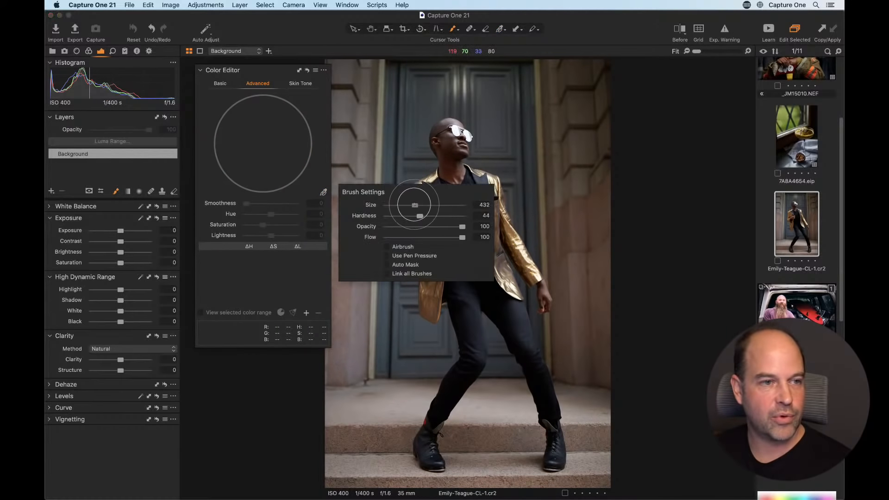
{"action": "mouse_move", "coordinate": [414, 205]}
{"action": "left_mouse_down"}
{"action": "mouse_move", "coordinate": [427, 185]}
{"action": "mouse_move", "coordinate": [406, 227]}
{"action": "mouse_move", "coordinate": [414, 238]}
{"action": "mouse_move", "coordinate": [432, 201]}
{"action": "mouse_move", "coordinate": [436, 274]}
{"action": "mouse_move", "coordinate": [426, 314]}
{"action": "mouse_move", "coordinate": [422, 245]}
{"action": "mouse_move", "coordinate": [407, 242]}
{"action": "mouse_move", "coordinate": [419, 177]}
{"action": "mouse_move", "coordinate": [436, 230]}
{"action": "mouse_move", "coordinate": [442, 226]}
{"action": "mouse_move", "coordinate": [422, 224]}
{"action": "left_mouse_up"}
{"action": "left_click", "coordinate": [422, 184]}
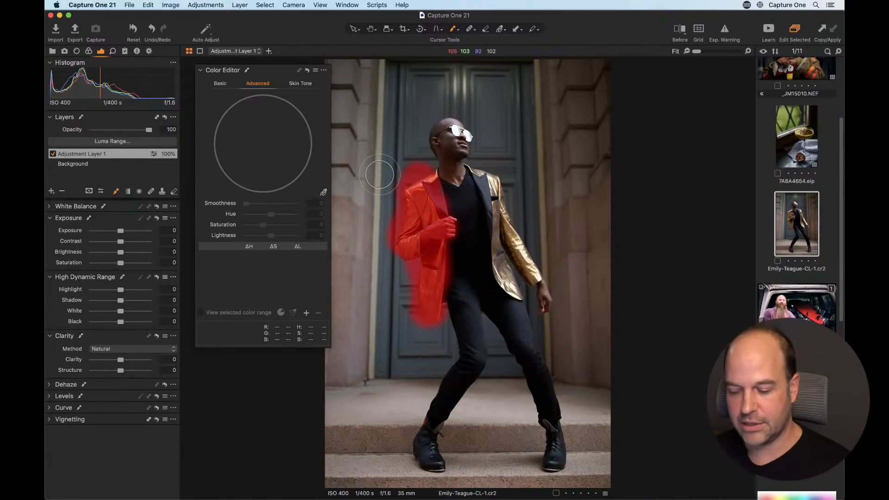
Pick the jacket's gold as the layer's Advanced color range, and set its Saturation to 20.6 and Lightness to -21.5.
{"action": "left_click", "coordinate": [323, 192]}
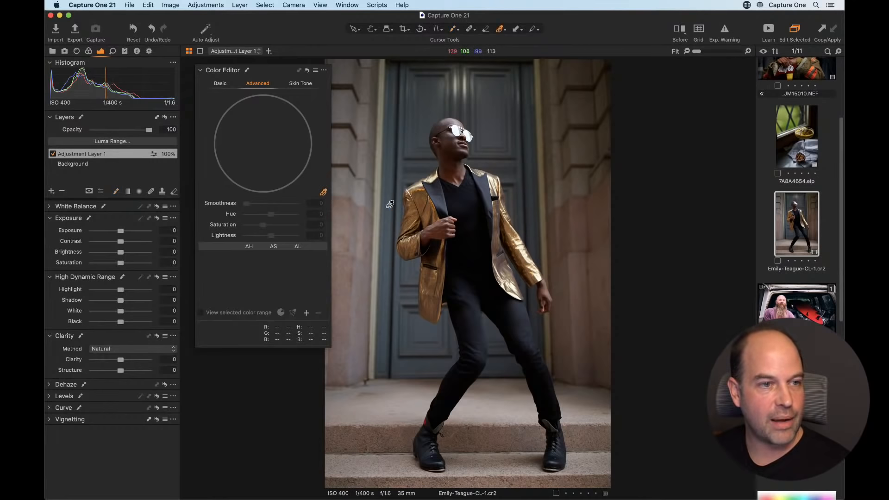
{"action": "left_click", "coordinate": [423, 197]}
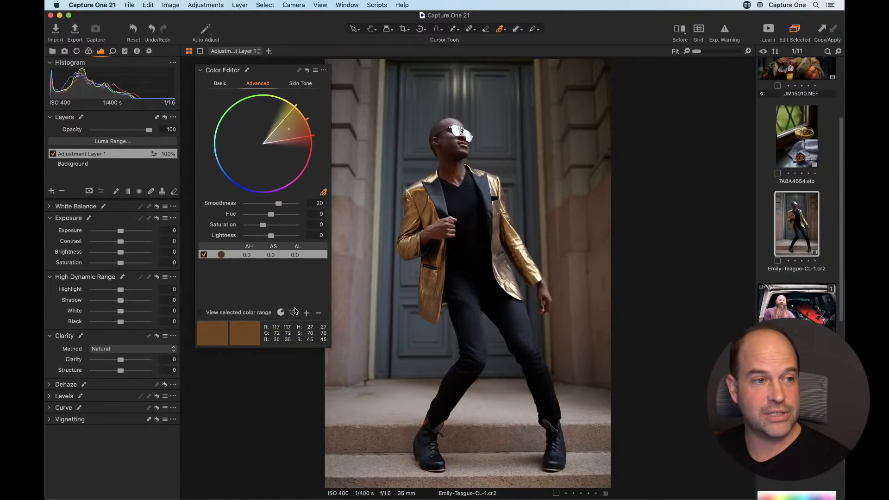
{"action": "left_click_drag", "start_coordinate": [264, 237], "coordinate": [262, 230]}
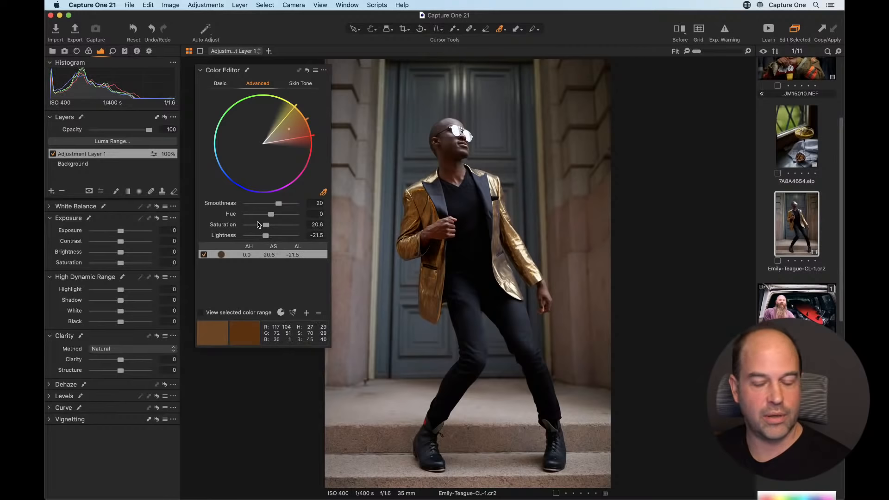
Compare the jacket close up with the adjustment layer off and on, and erase the mask from the raised hand.
{"action": "key", "text": "super+plus"}
{"action": "key", "text": "super+plus"}
{"action": "key", "text": "super+plus"}
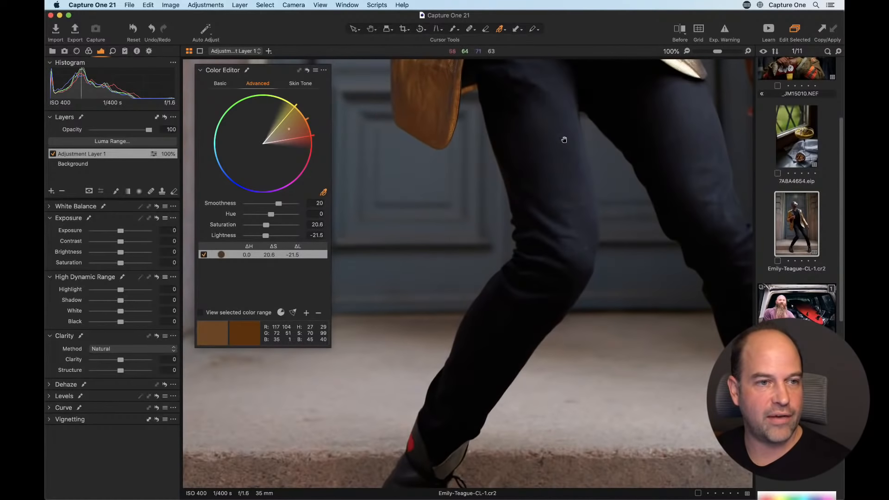
{"action": "left_click_drag", "start_coordinate": [487, 129], "coordinate": [493, 203]}
{"action": "scroll", "coordinate": [492, 203], "scroll_direction": "up", "scroll_amount": 10}
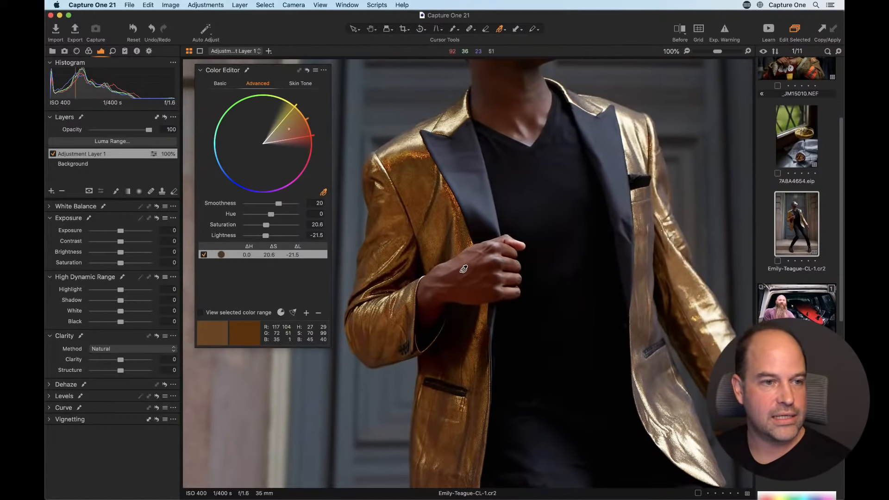
{"action": "left_click", "coordinate": [53, 154]}
{"action": "left_click", "coordinate": [52, 154]}
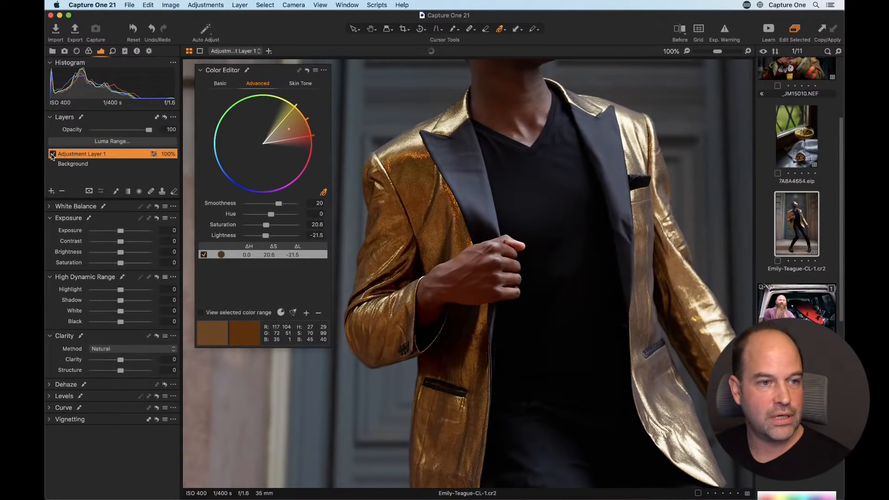
{"action": "left_click", "coordinate": [174, 192]}
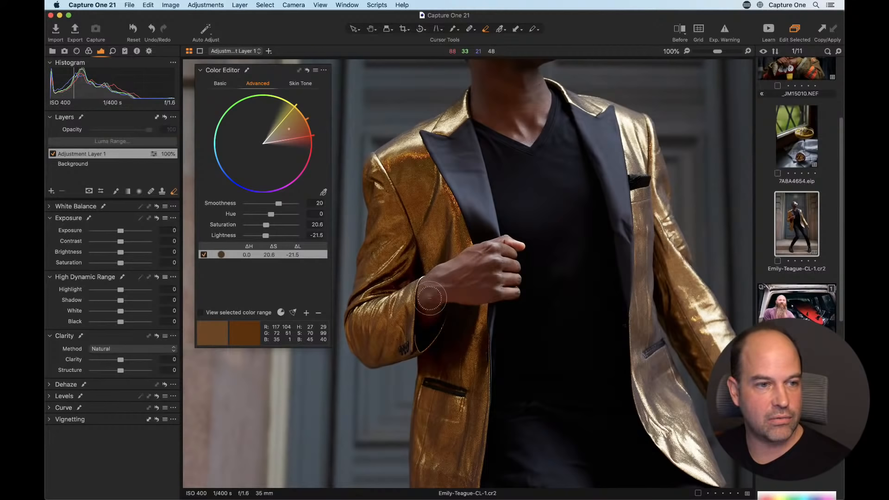
Resize the brush and extend the layer's mask over the other half of the gold jacket and its sleeve.
{"action": "left_click", "coordinate": [115, 191]}
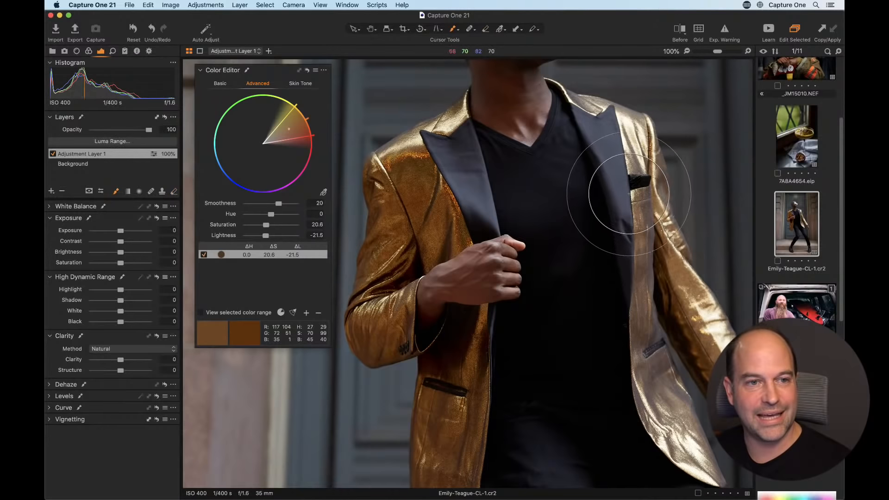
{"action": "right_click", "coordinate": [626, 195]}
{"action": "left_click_drag", "start_coordinate": [626, 195], "coordinate": [520, 191]}
{"action": "left_click", "coordinate": [612, 130]}
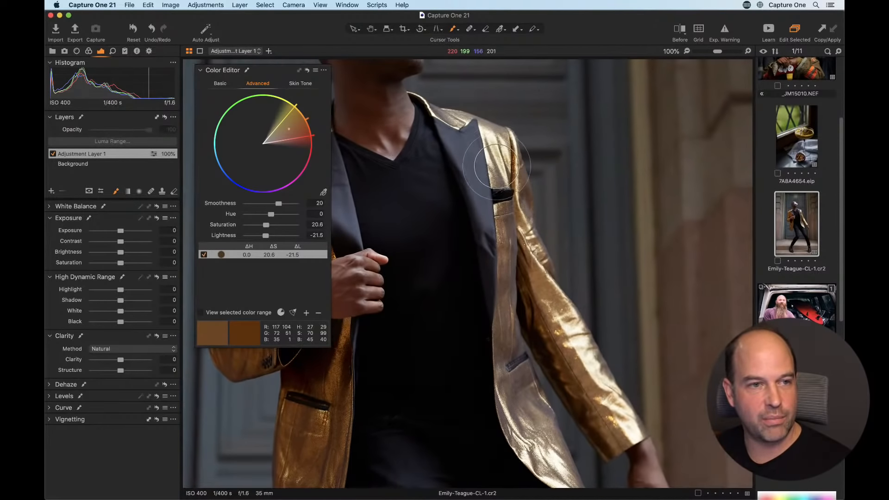
{"action": "mouse_move", "coordinate": [506, 262]}
{"action": "left_mouse_down"}
{"action": "mouse_move", "coordinate": [516, 349]}
{"action": "mouse_move", "coordinate": [549, 449]}
{"action": "mouse_move", "coordinate": [595, 409]}
{"action": "mouse_move", "coordinate": [625, 422]}
{"action": "mouse_move", "coordinate": [530, 293]}
{"action": "mouse_move", "coordinate": [504, 219]}
{"action": "mouse_move", "coordinate": [510, 180]}
{"action": "mouse_move", "coordinate": [488, 144]}
{"action": "mouse_move", "coordinate": [416, 97]}
{"action": "left_mouse_up"}
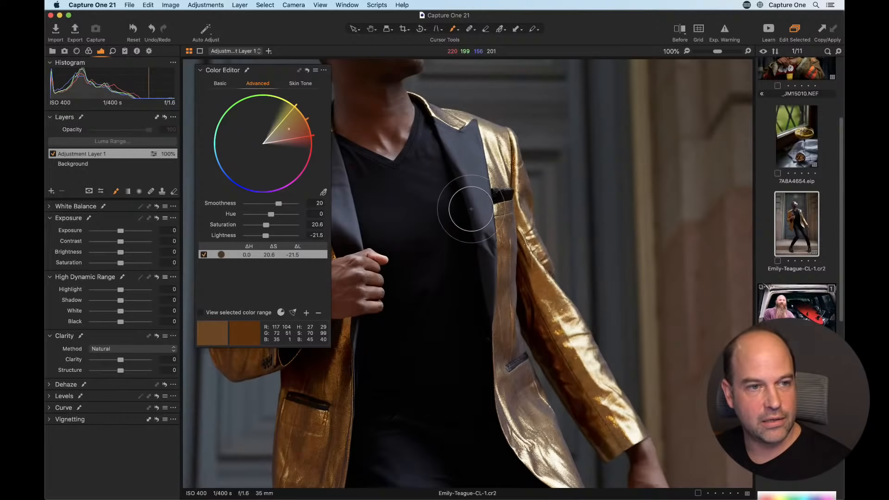
{"action": "scroll", "coordinate": [542, 379], "scroll_direction": "down", "scroll_amount": 5}
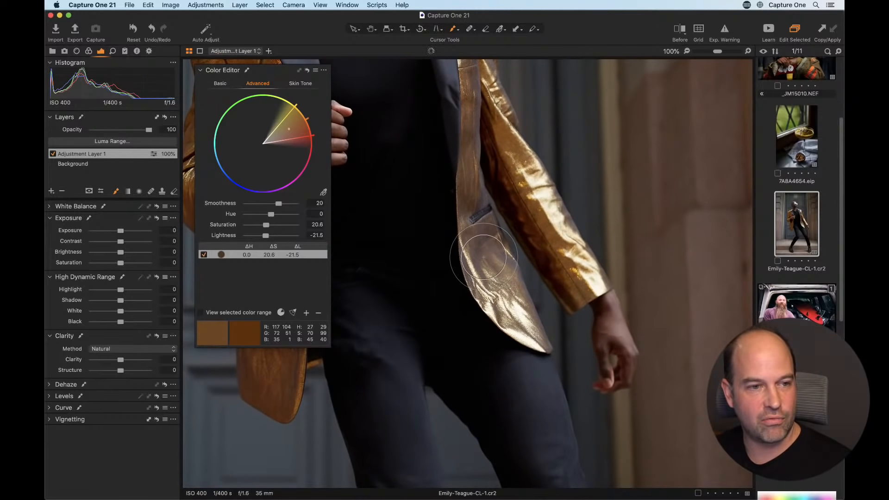
{"action": "mouse_move", "coordinate": [527, 328]}
{"action": "left_mouse_down"}
{"action": "mouse_move", "coordinate": [551, 283]}
{"action": "mouse_move", "coordinate": [575, 277]}
{"action": "mouse_move", "coordinate": [520, 177]}
{"action": "left_mouse_up"}
{"action": "left_click_drag", "start_coordinate": [472, 191], "coordinate": [552, 325]}
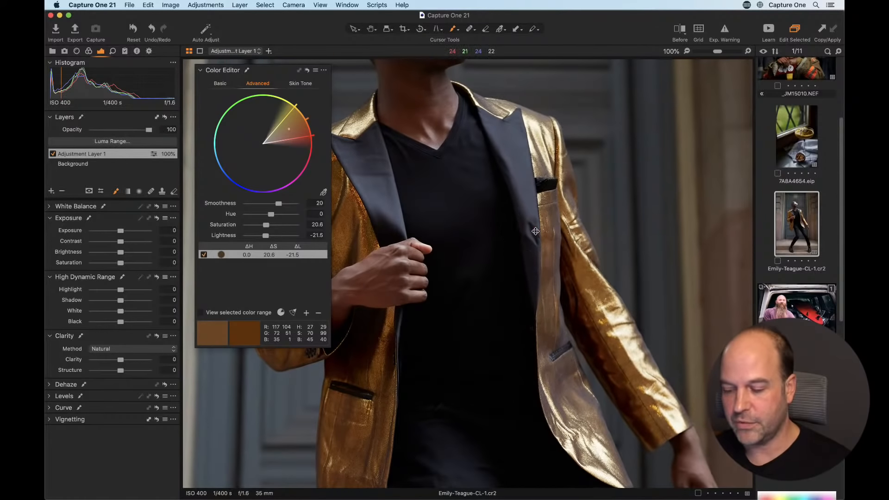
Compare the wider photo with the jacket's adjustment layer off and on, and inspect the mask's coverage.
{"action": "key", "text": "super+minus"}
{"action": "key", "text": "super+minus"}
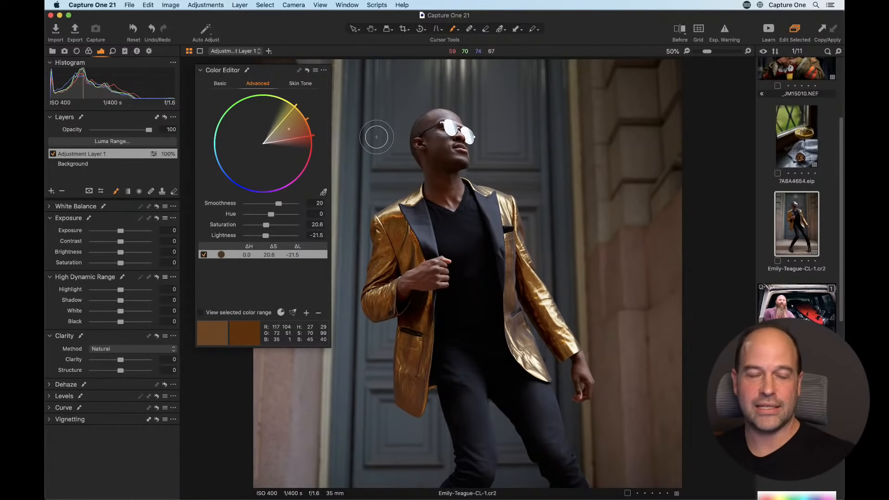
{"action": "left_click", "coordinate": [52, 154]}
{"action": "left_click", "coordinate": [53, 154]}
{"action": "left_click", "coordinate": [52, 154]}
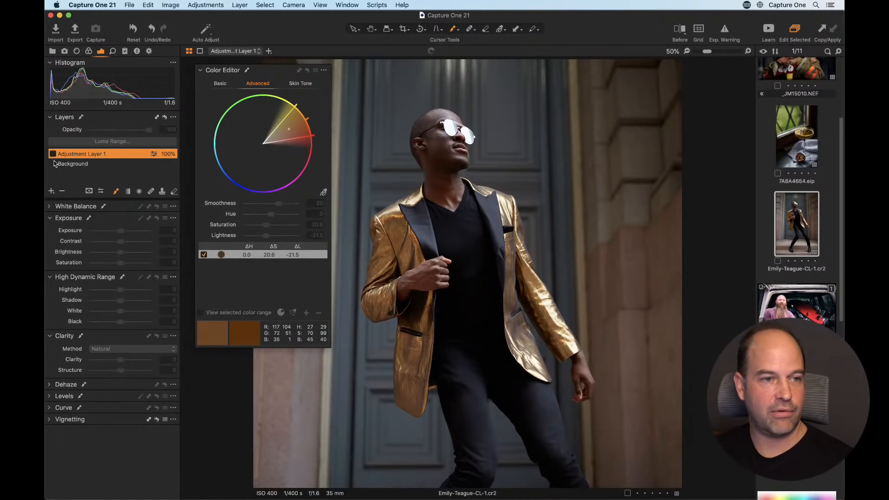
{"action": "left_click", "coordinate": [53, 154]}
{"action": "left_click", "coordinate": [53, 154]}
{"action": "left_click", "coordinate": [53, 154]}
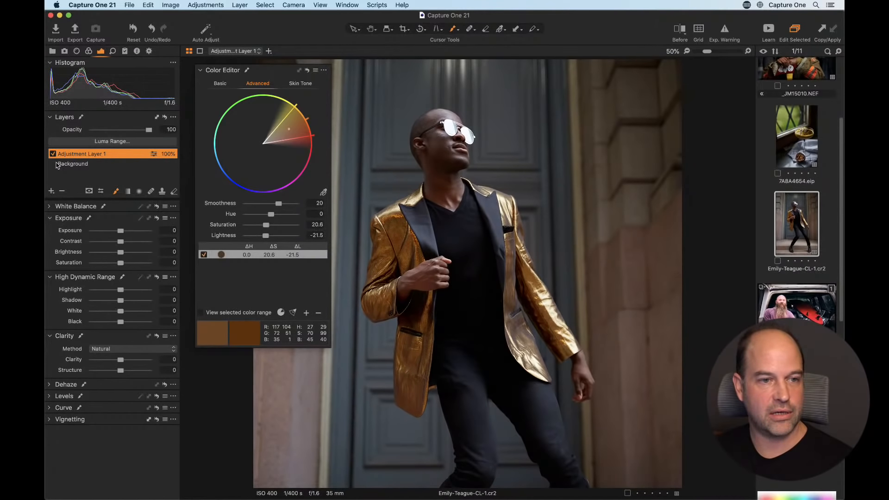
{"action": "key", "text": "m"}
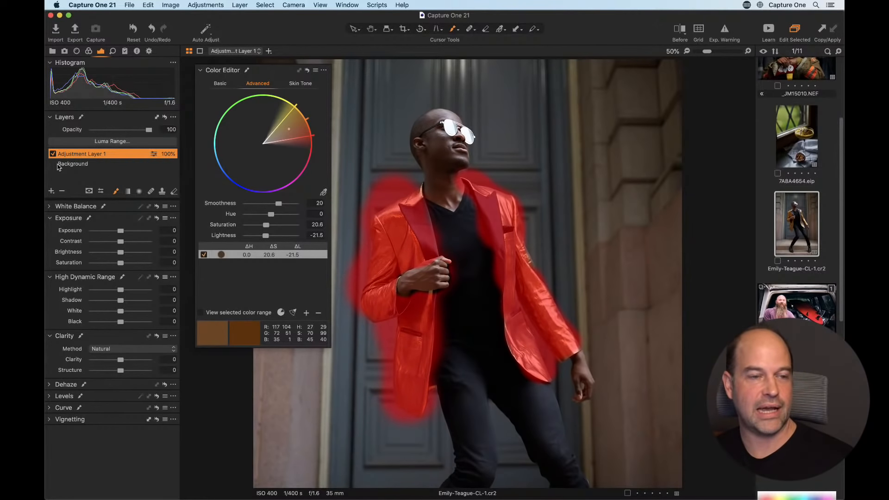
{"action": "key", "text": "m"}
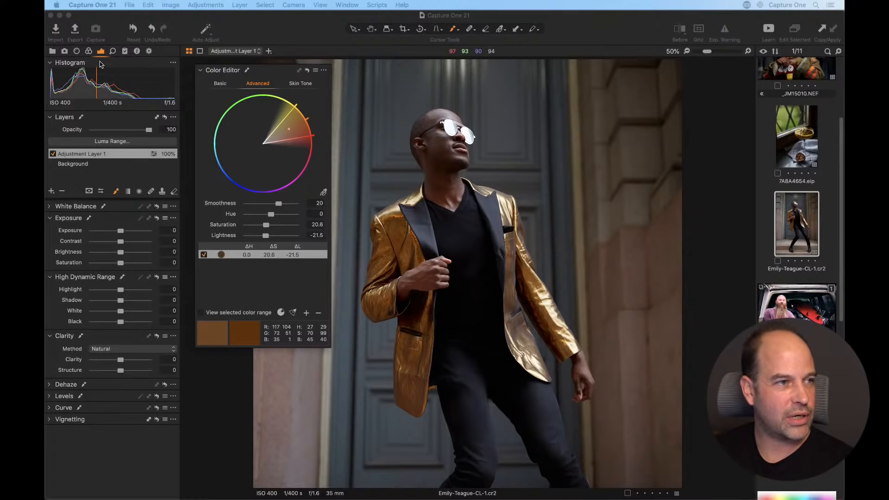
Locate the Normalize tool among the color tools and expand its settings.
{"action": "left_click", "coordinate": [112, 52]}
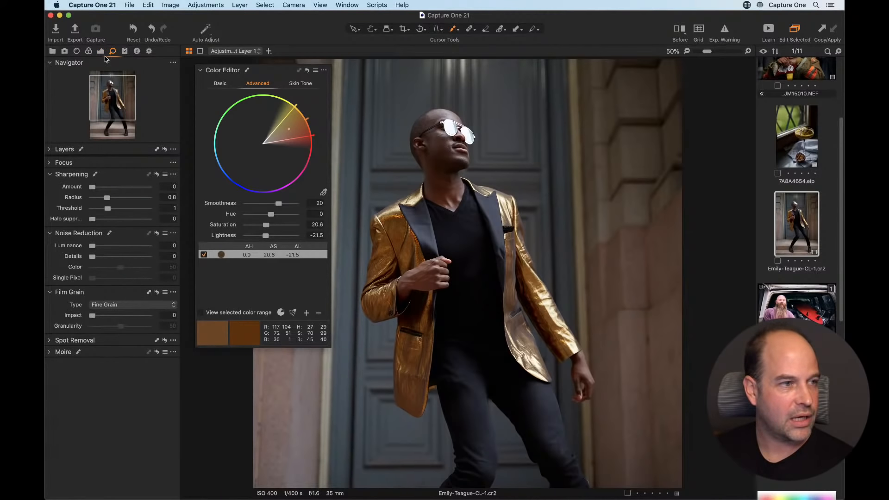
{"action": "left_click", "coordinate": [77, 51]}
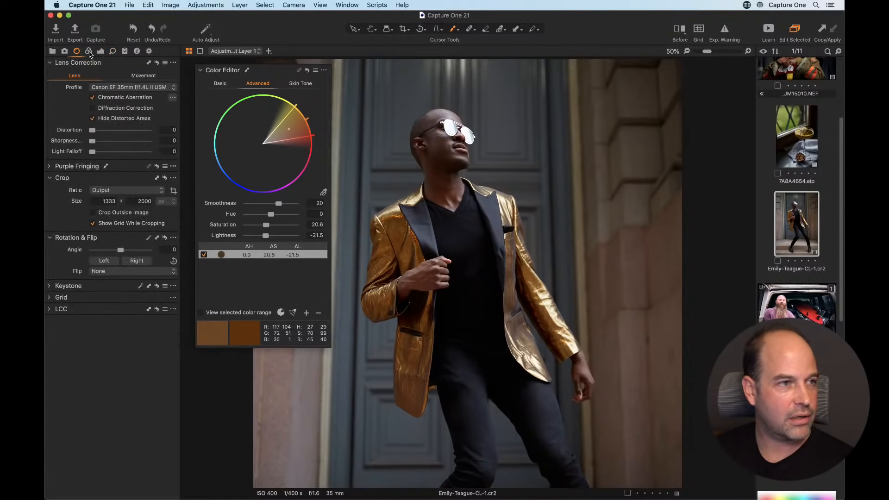
{"action": "left_click", "coordinate": [88, 51]}
{"action": "left_click", "coordinate": [62, 413]}
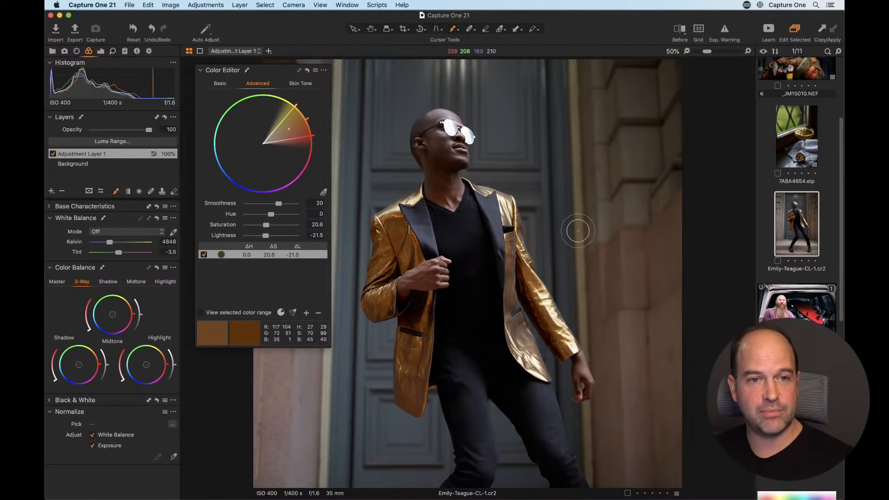
Try to apply normalization on the gold jacket with Adjustment Layer 1 selected.
{"action": "left_click", "coordinate": [173, 457]}
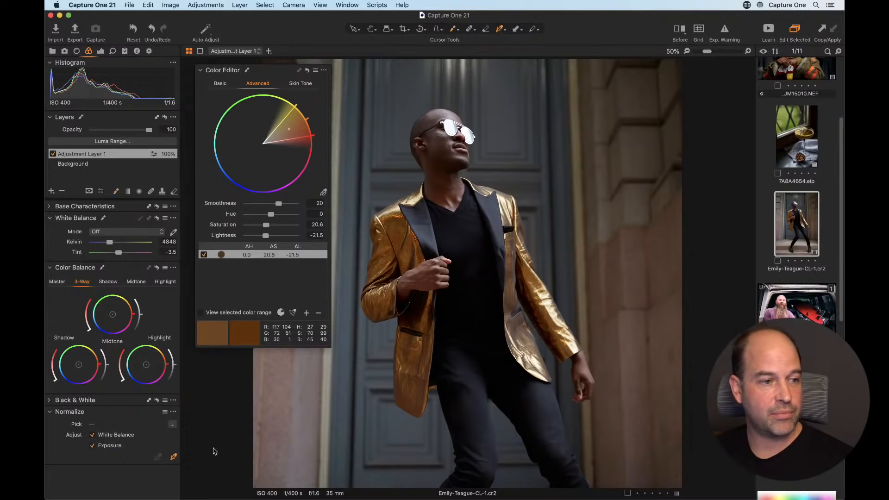
{"action": "left_click", "coordinate": [402, 234]}
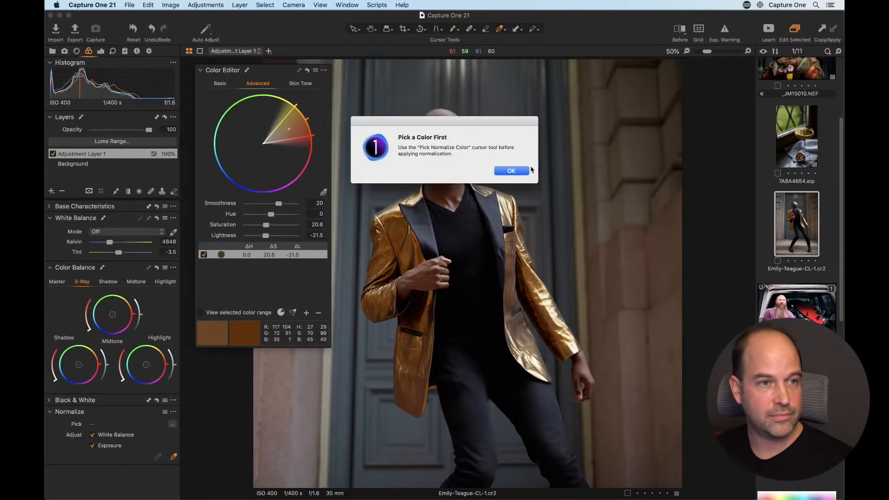
{"action": "left_click", "coordinate": [504, 172]}
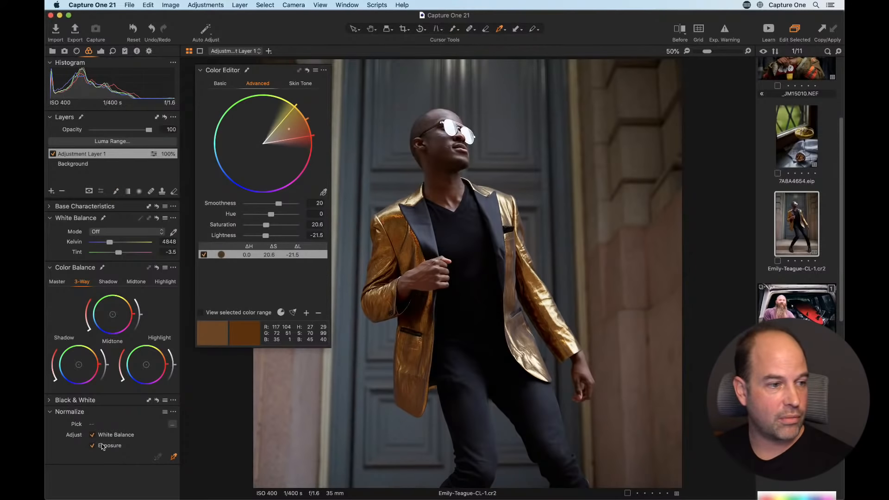
{"action": "left_click", "coordinate": [409, 267]}
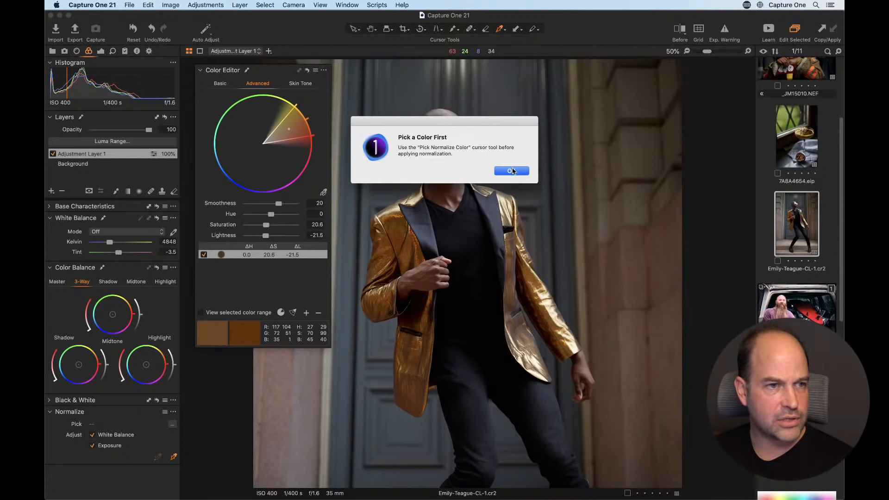
{"action": "left_click", "coordinate": [510, 171]}
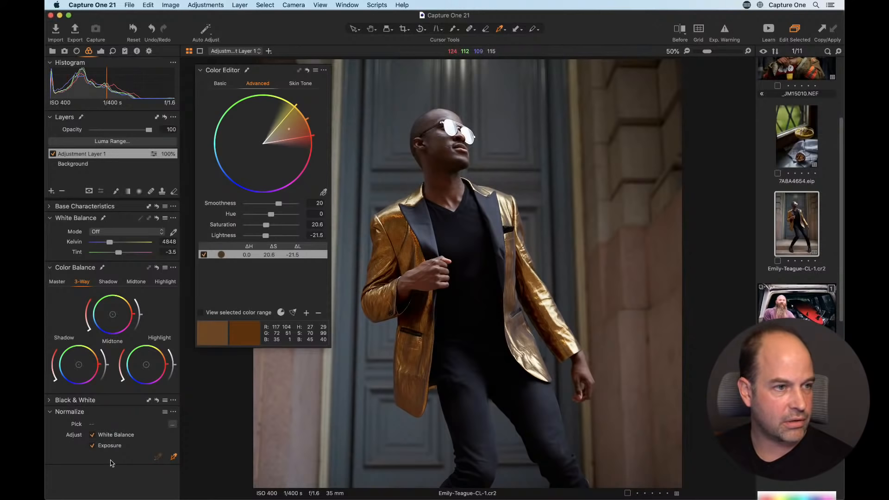
Select the Background layer and try again to apply normalization on the jacket and the black shirt.
{"action": "left_click", "coordinate": [98, 164]}
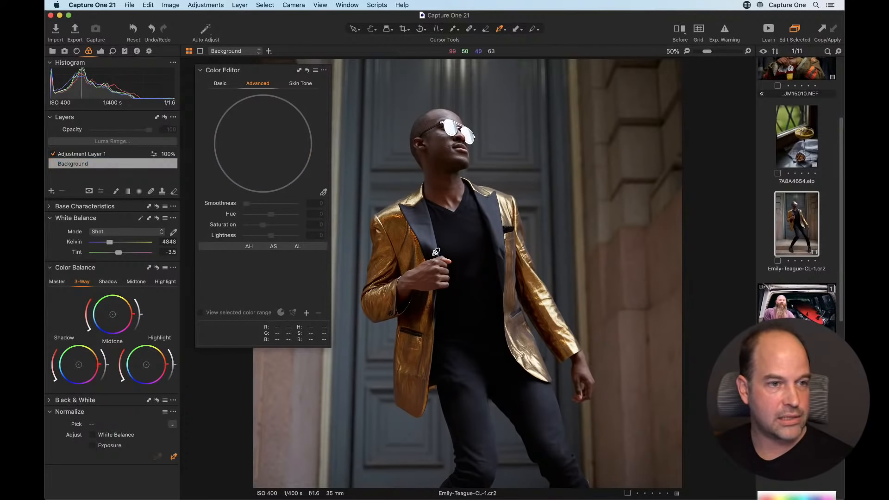
{"action": "left_click", "coordinate": [407, 250]}
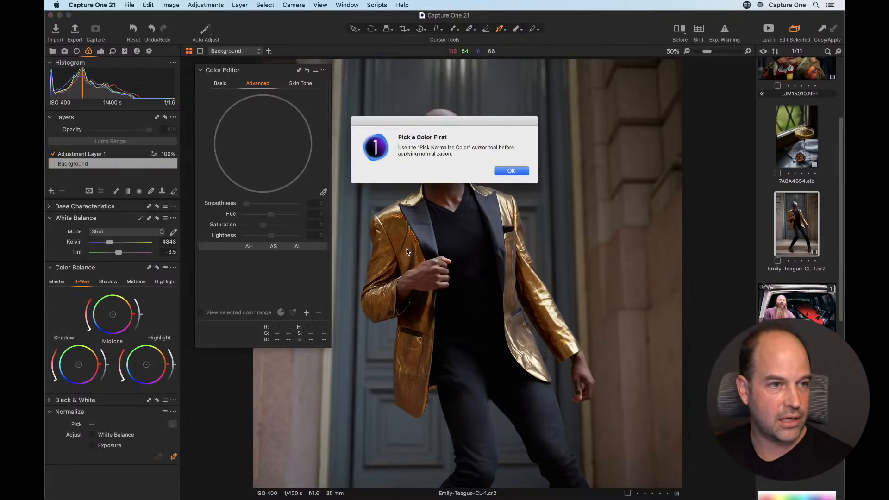
{"action": "left_click", "coordinate": [519, 173]}
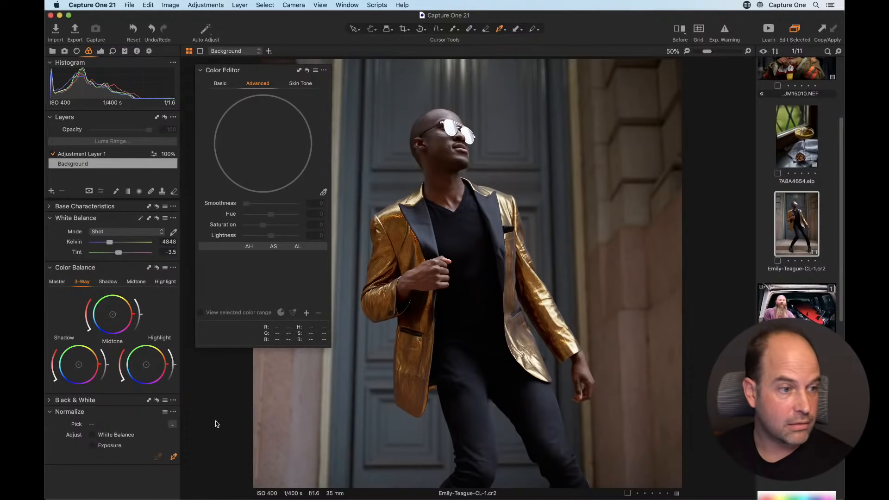
{"action": "left_click", "coordinate": [172, 457]}
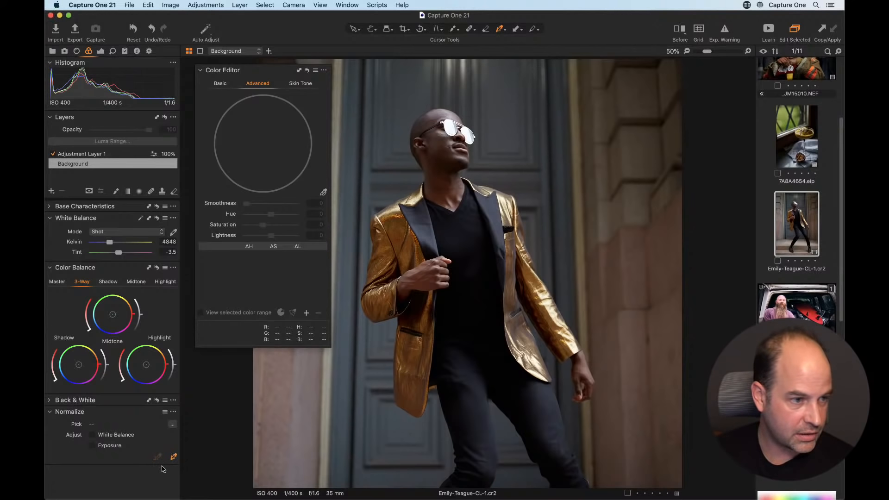
{"action": "left_click", "coordinate": [442, 307]}
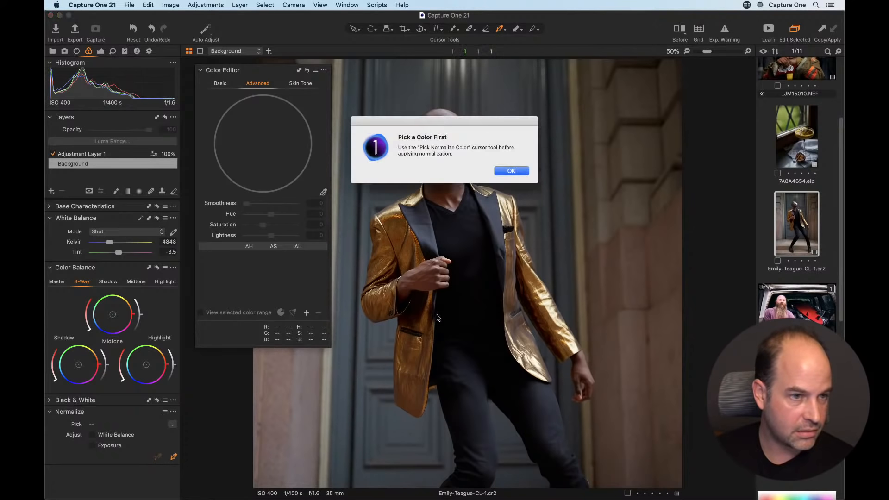
{"action": "left_click", "coordinate": [507, 171]}
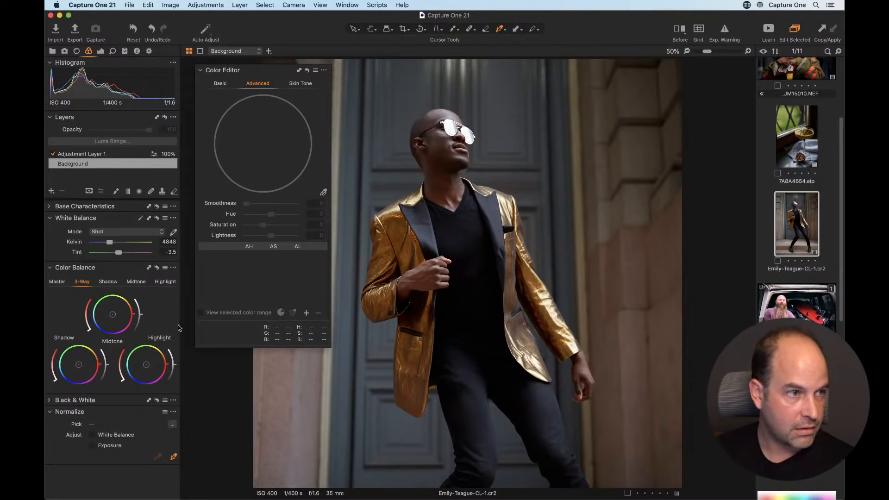
{"action": "left_click", "coordinate": [171, 424]}
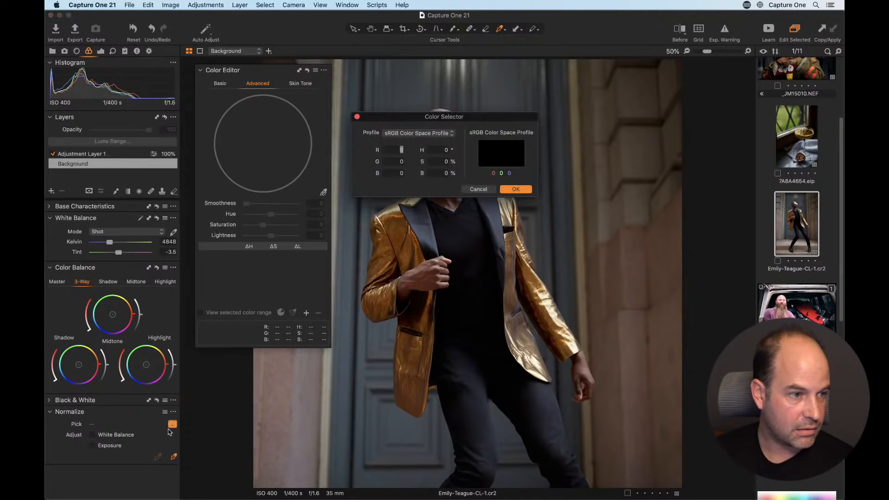
{"action": "key", "text": "Escape"}
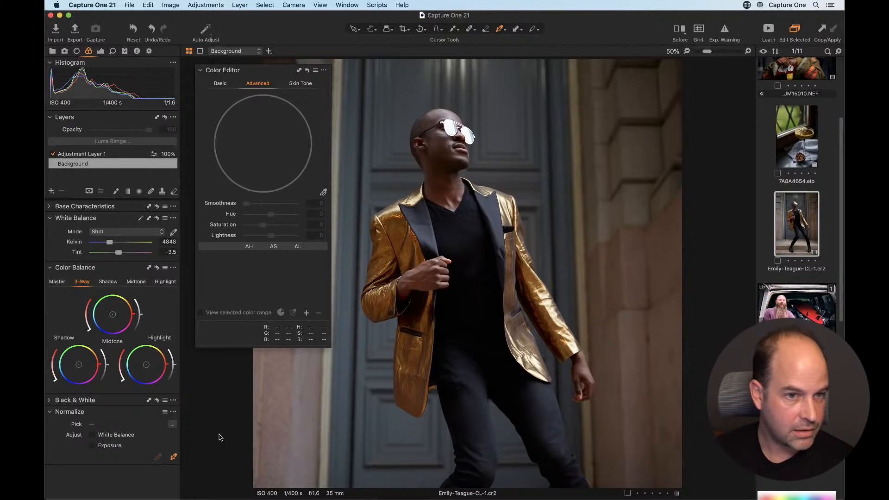
{"action": "left_click", "coordinate": [785, 307]}
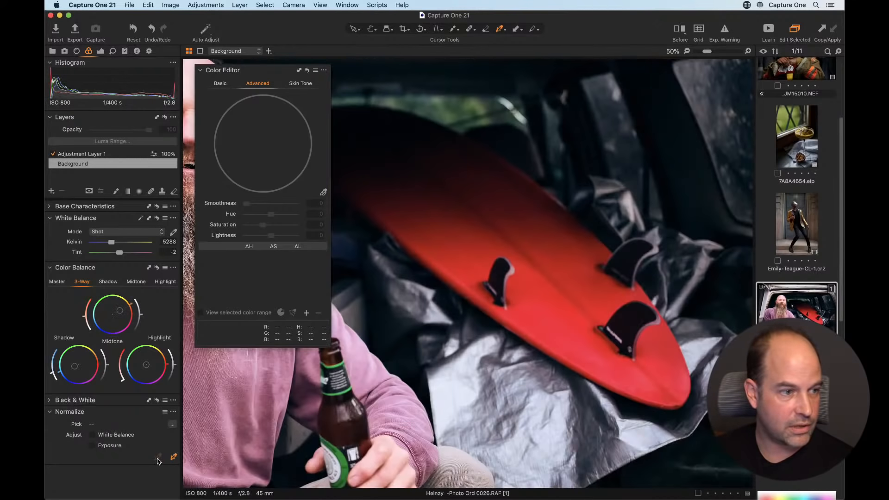
{"action": "left_click", "coordinate": [798, 225]}
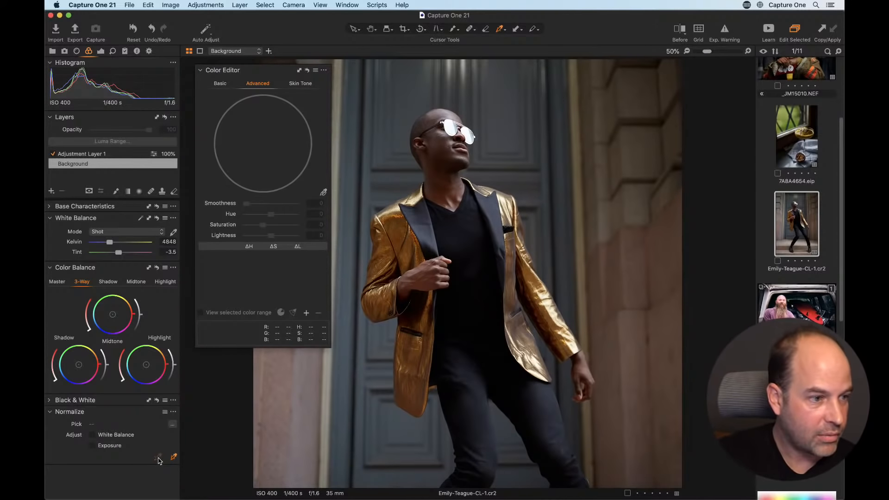
Switch to Pick Normalize Color and sample the jacket's gold as the Normalize reference color.
{"action": "left_click", "coordinate": [500, 30]}
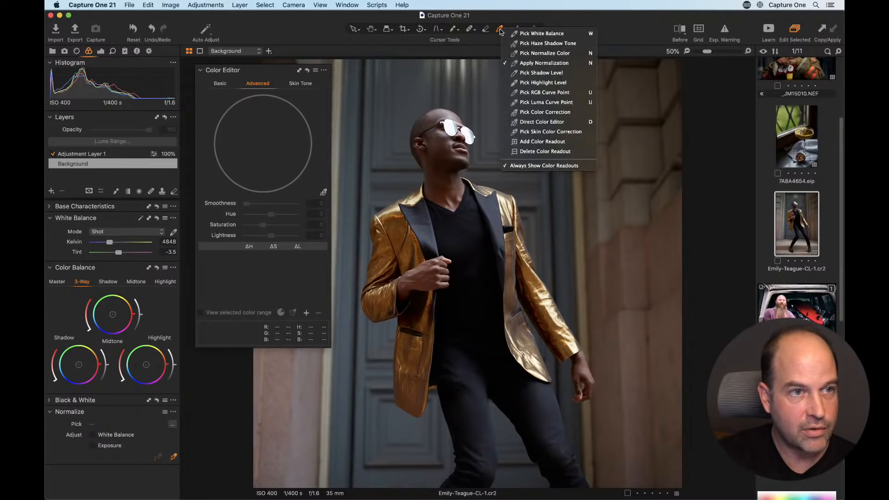
{"action": "left_click", "coordinate": [513, 52]}
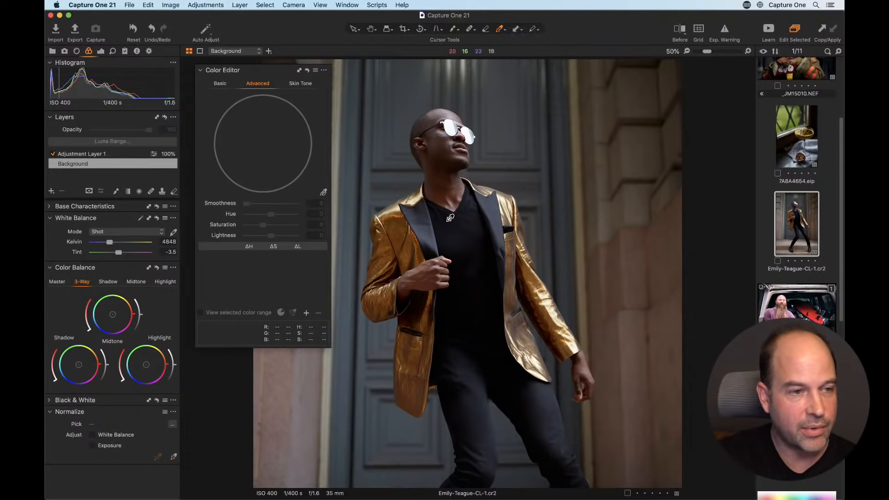
{"action": "left_click", "coordinate": [410, 249]}
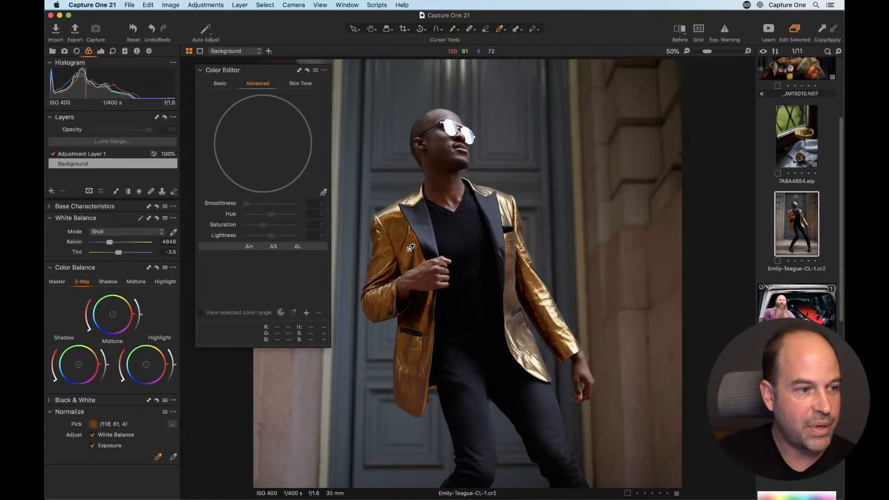
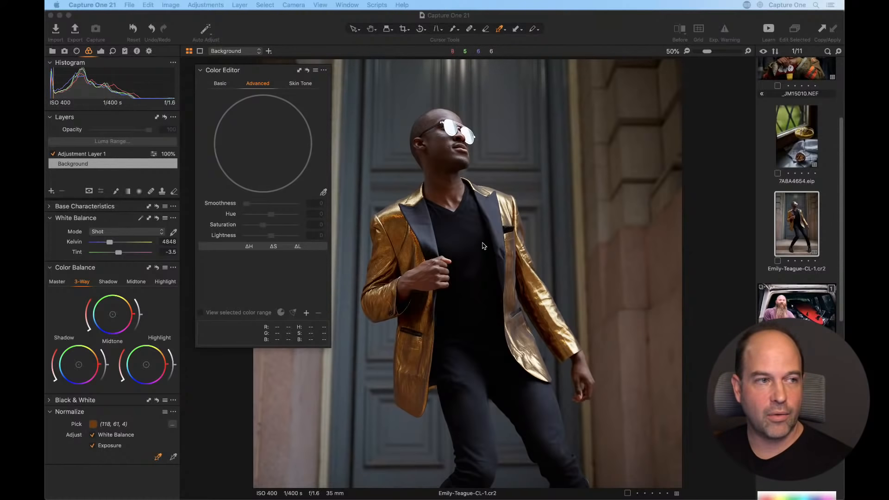
Open the second variant of the bearded man and red surfboard photo from the Advanced Color Editor album's thumbnails.
{"action": "left_click", "coordinate": [53, 51]}
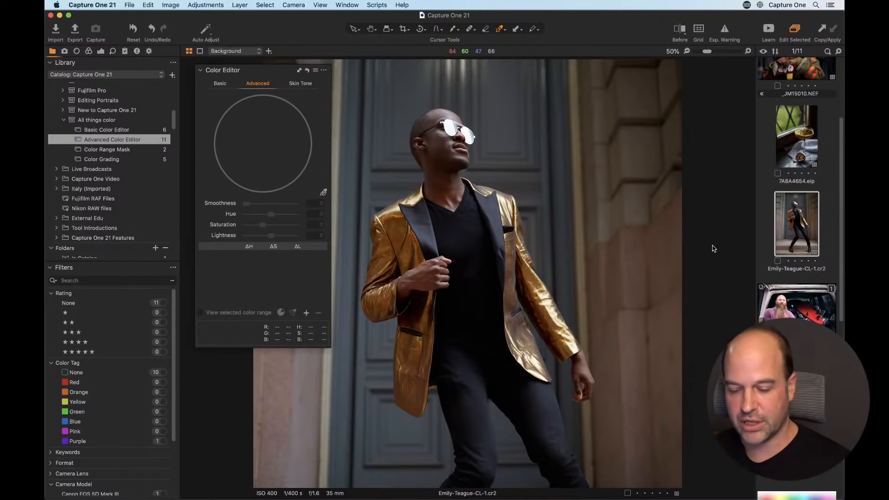
{"action": "key", "text": "super+alt+v"}
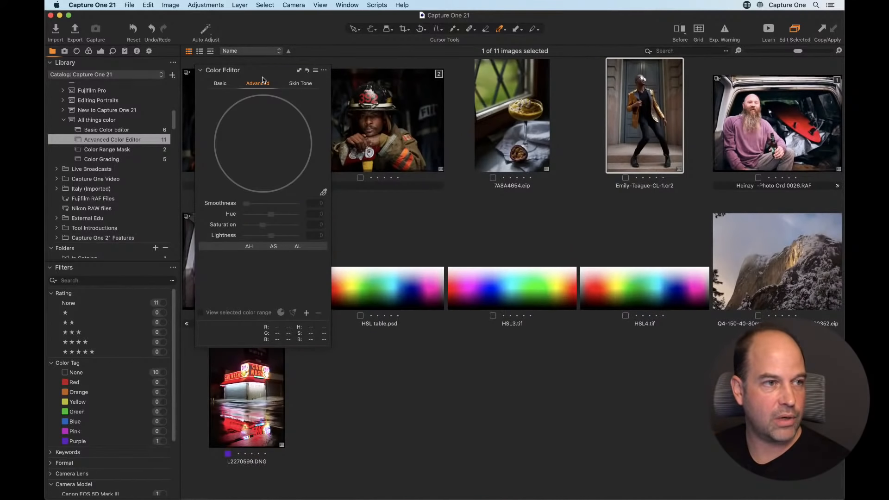
{"action": "left_click_drag", "start_coordinate": [265, 74], "coordinate": [326, 73]}
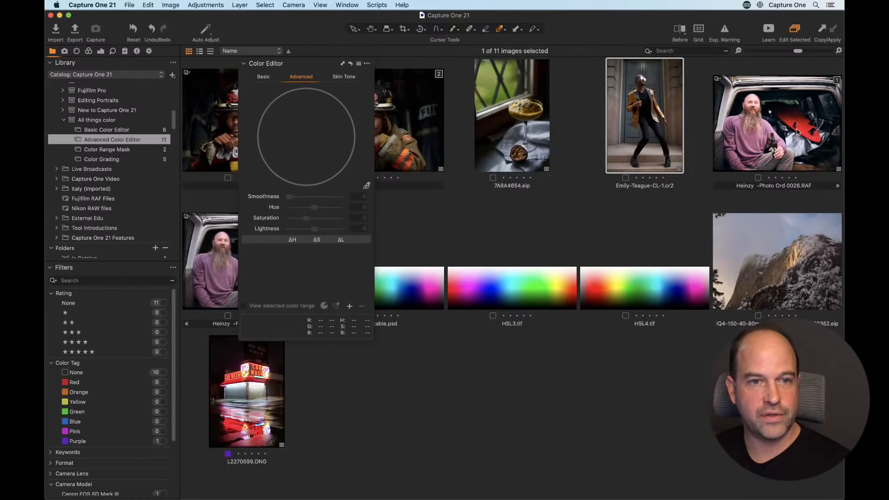
{"action": "double_click", "coordinate": [781, 168]}
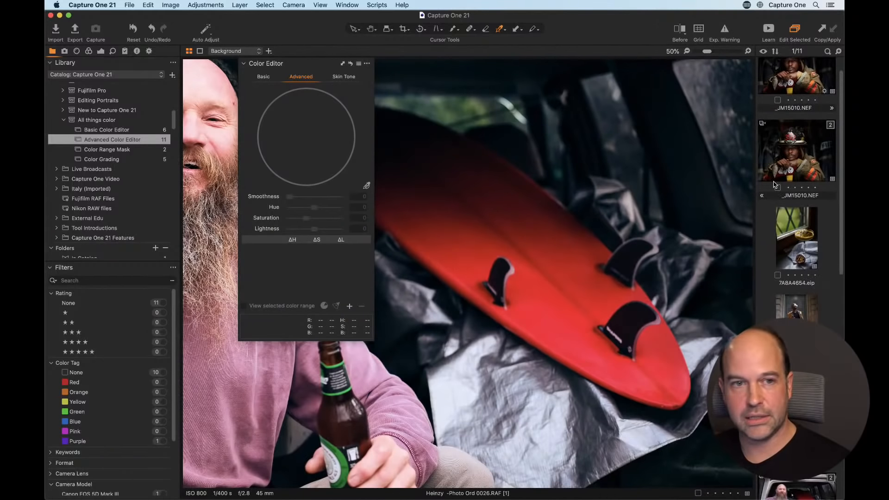
{"action": "key", "text": "super+Right"}
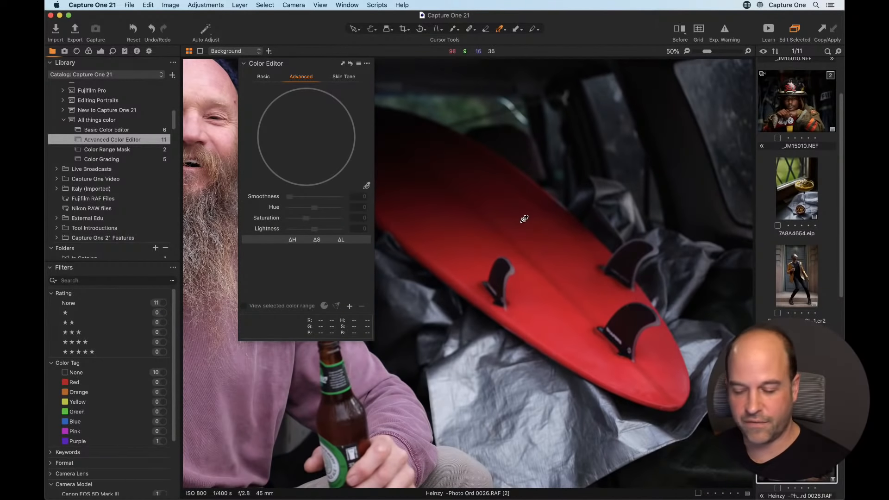
Fit the whole surfboard photo in the viewer and reset all its adjustments.
{"action": "key", "text": "space"}
{"action": "double_click", "coordinate": [499, 241]}
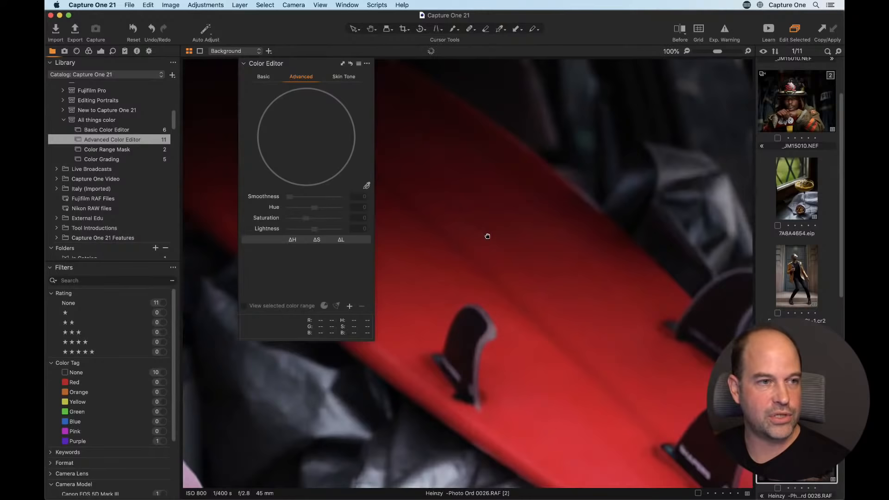
{"action": "double_click", "coordinate": [487, 236]}
{"action": "left_click", "coordinate": [133, 30]}
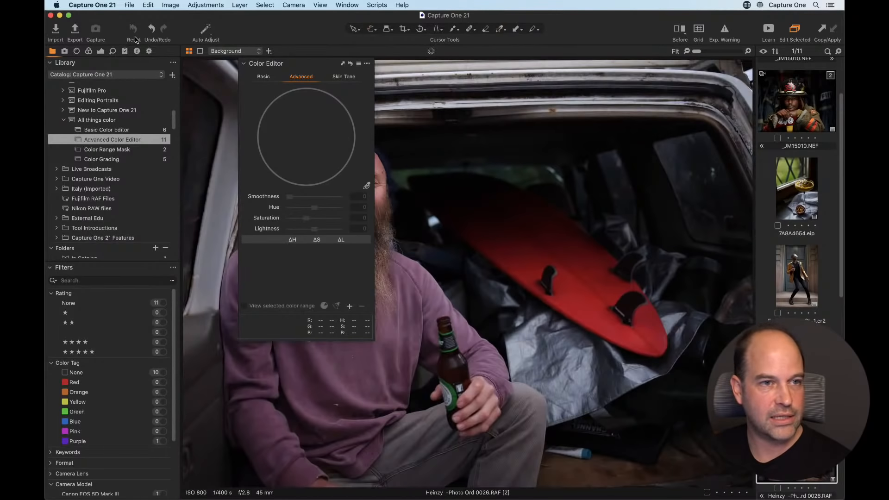
Dock the floating Color Editor directly beneath White Balance in the color tools.
{"action": "left_click", "coordinate": [88, 51]}
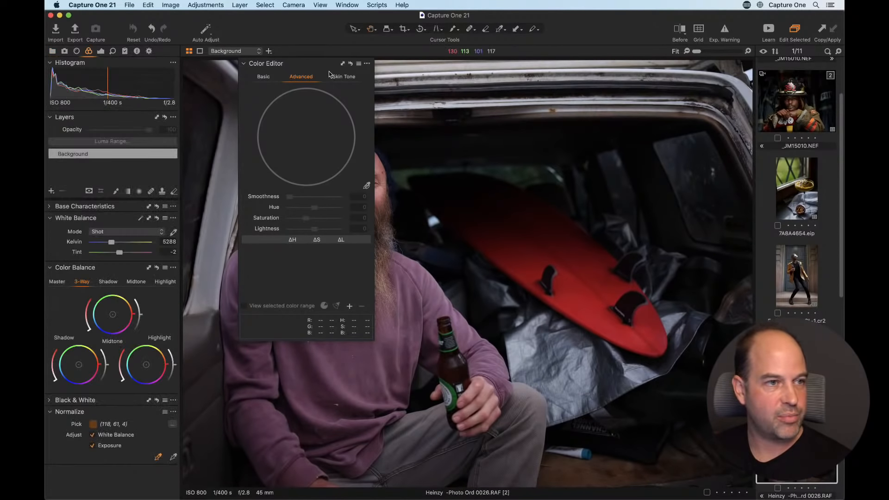
{"action": "left_click_drag", "start_coordinate": [266, 63], "coordinate": [141, 275]}
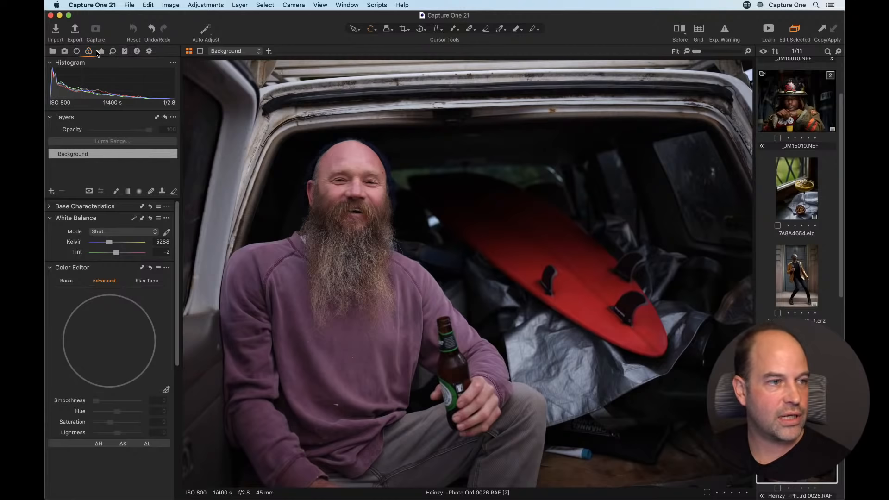
Set the Background's Exposure to 0.31, Brightness to 17, Shadow to 15 and Black to -37.
{"action": "left_click", "coordinate": [100, 51]}
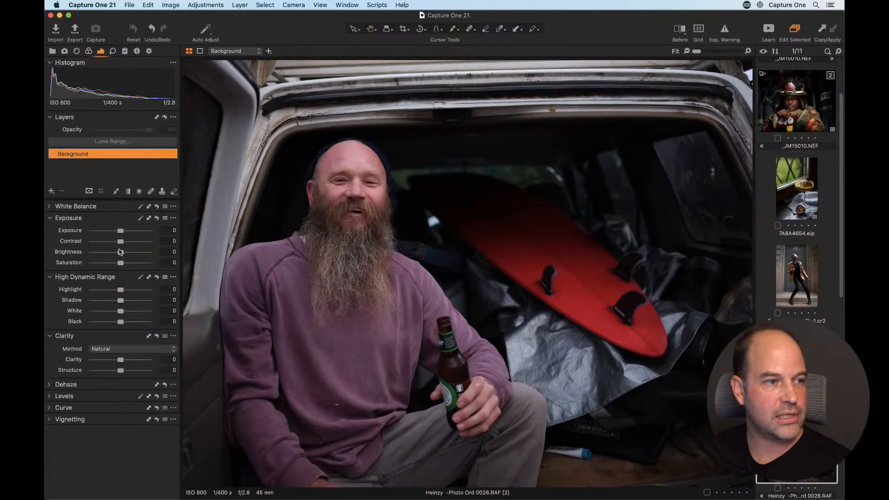
{"action": "left_click_drag", "start_coordinate": [120, 254], "coordinate": [123, 232]}
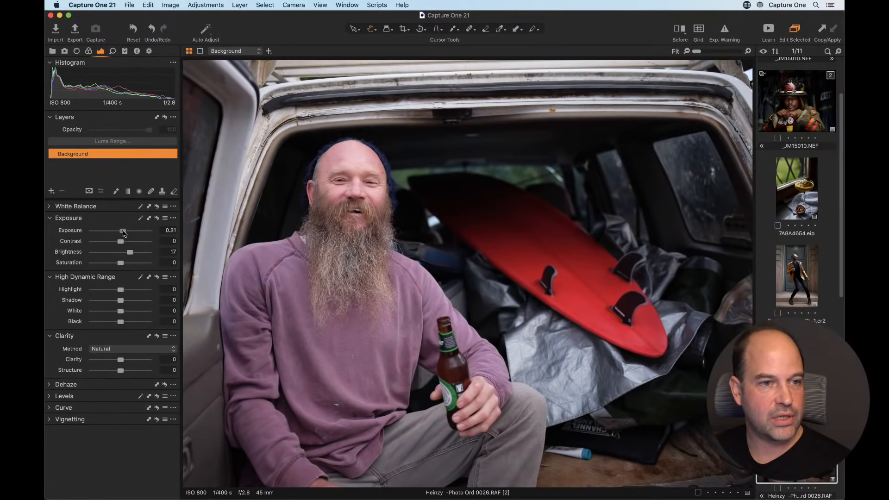
{"action": "mouse_move", "coordinate": [120, 301]}
{"action": "left_mouse_down"}
{"action": "mouse_move", "coordinate": [129, 302]}
{"action": "mouse_move", "coordinate": [111, 323]}
{"action": "mouse_move", "coordinate": [124, 301]}
{"action": "left_mouse_up"}
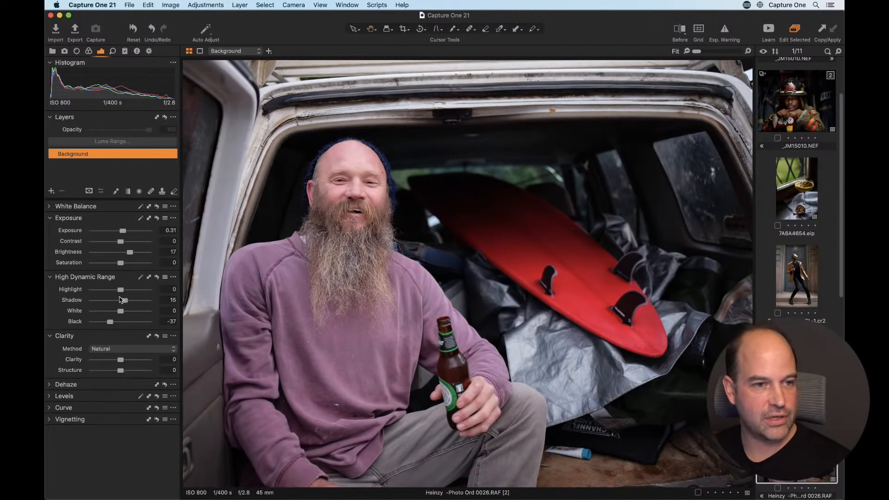
Set the Background's white balance Kelvin to 5572 and switch to the color tools.
{"action": "left_click", "coordinate": [49, 206]}
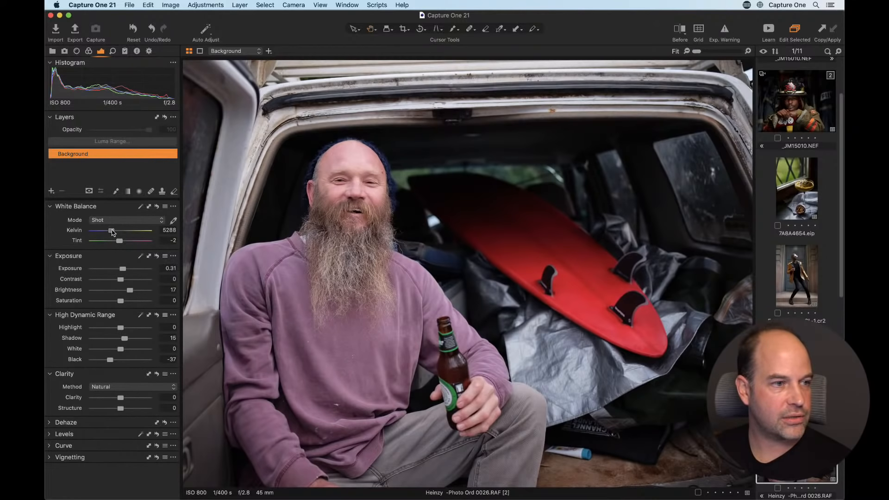
{"action": "left_click_drag", "start_coordinate": [111, 232], "coordinate": [114, 232]}
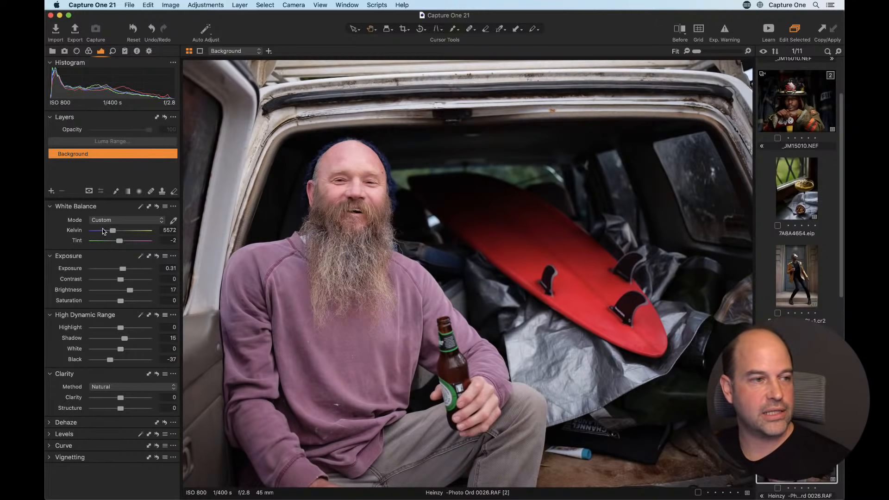
{"action": "left_click", "coordinate": [89, 52]}
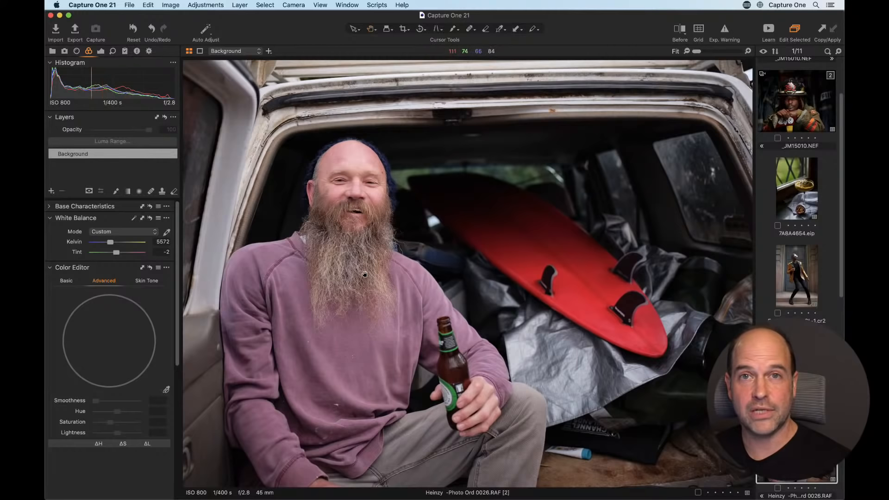
Examine the red skin tones on the man's face at 100% and compare them with the whole photo.
{"action": "left_click", "coordinate": [320, 166]}
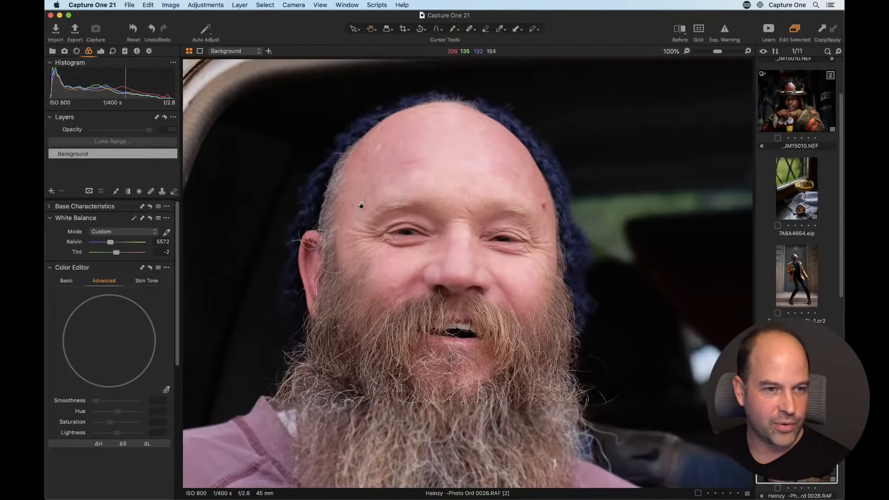
{"action": "left_click_drag", "start_coordinate": [403, 297], "coordinate": [486, 326]}
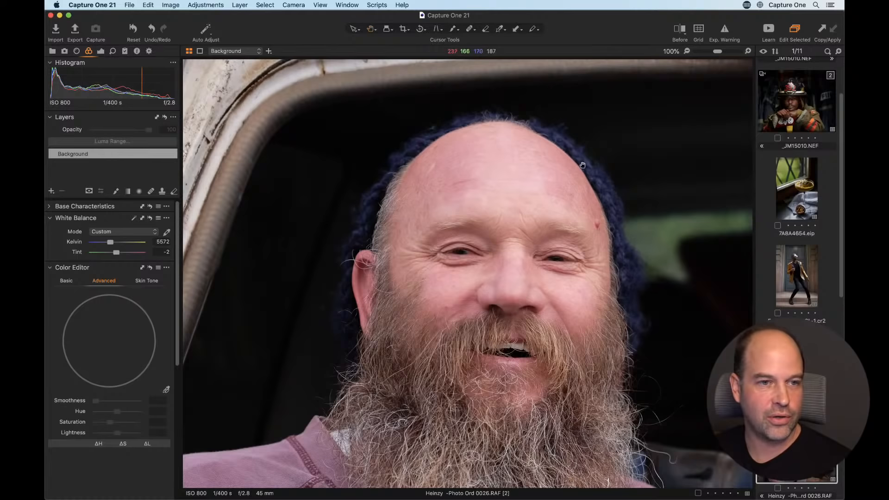
{"action": "double_click", "coordinate": [499, 258]}
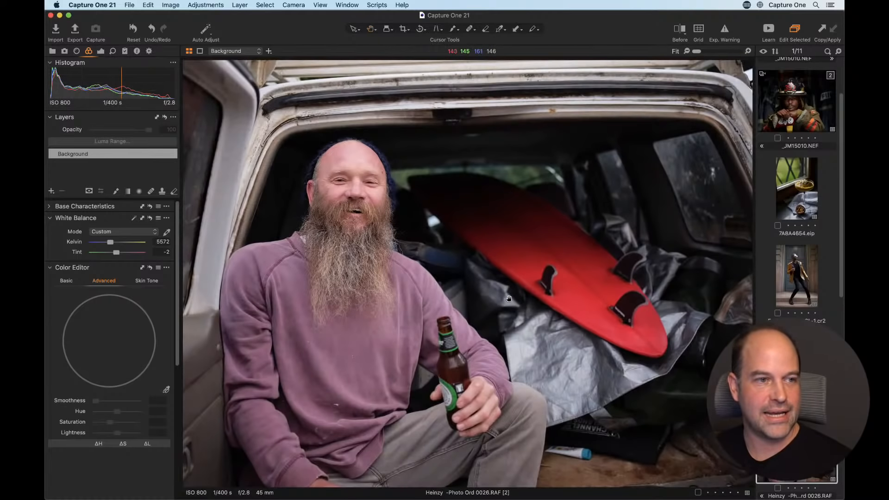
{"action": "double_click", "coordinate": [526, 267]}
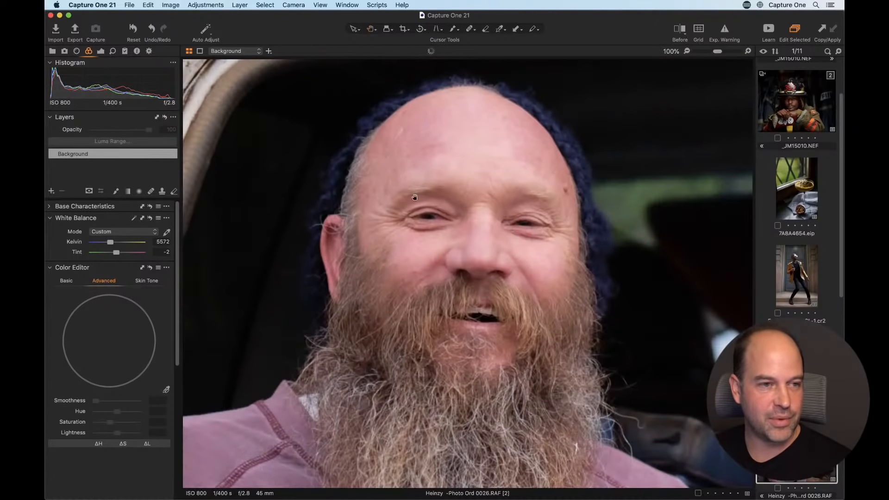
{"action": "double_click", "coordinate": [531, 272]}
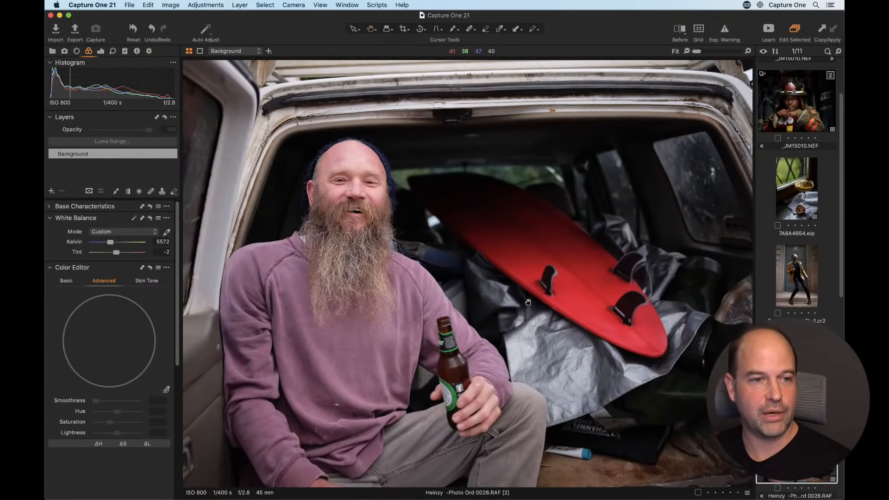
{"action": "key", "text": "g"}
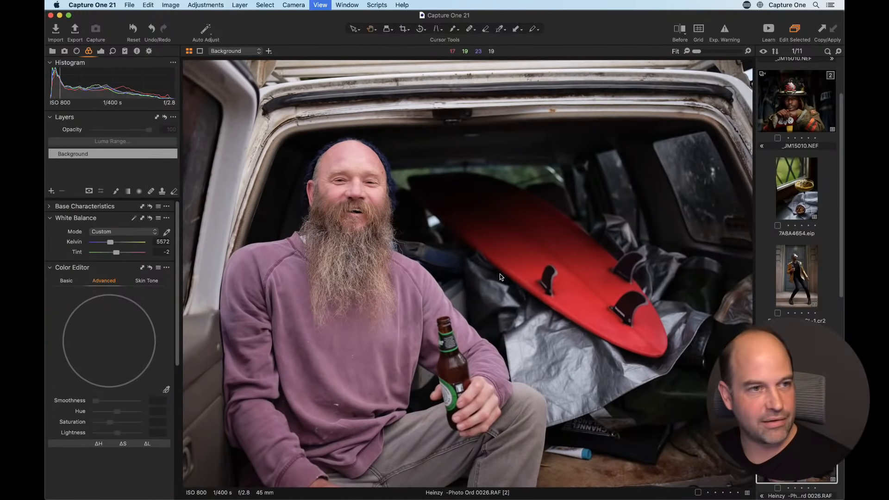
{"action": "key", "text": "alt+super+v"}
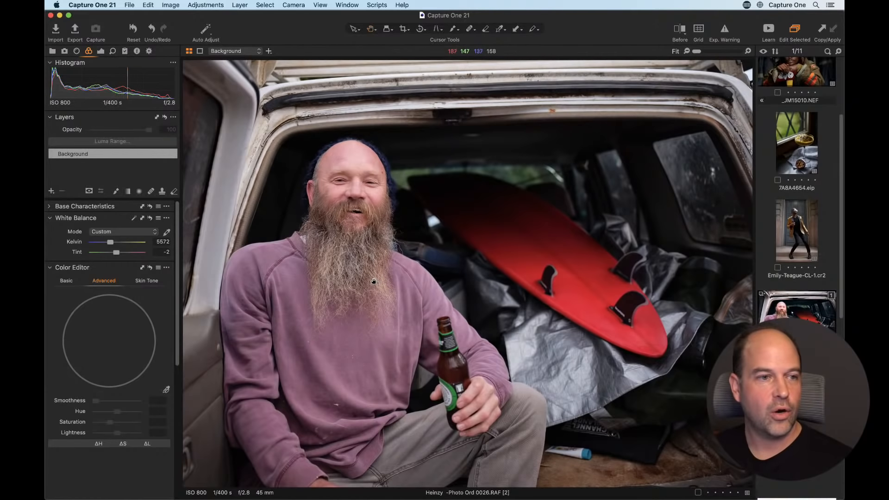
Pick the surfboard's red as a new color range in the Advanced Color Editor.
{"action": "left_click", "coordinate": [167, 391]}
{"action": "left_click", "coordinate": [531, 248]}
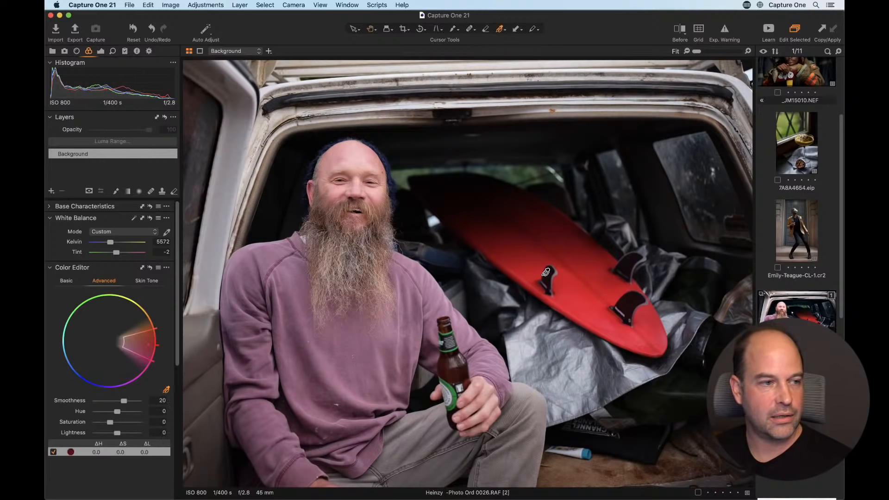
Float and enlarge the Color Editor, turn on View selected color range, and place the editor clear of the man.
{"action": "left_click_drag", "start_coordinate": [93, 270], "coordinate": [272, 96]}
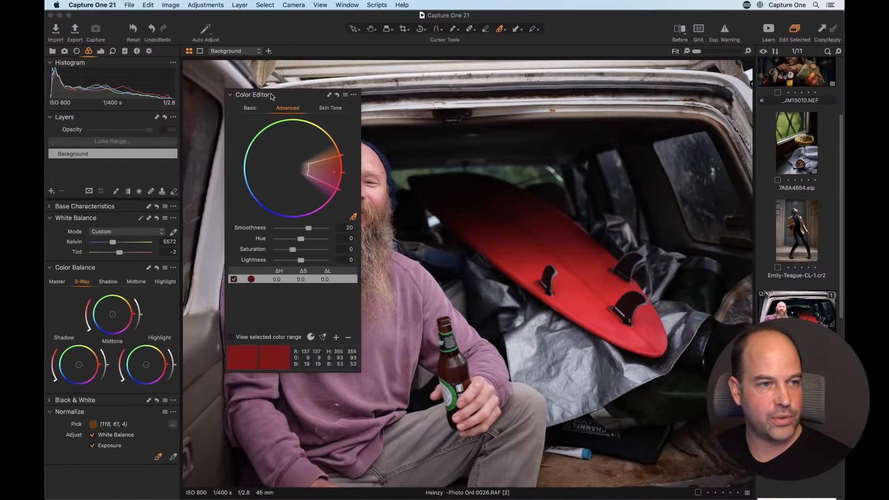
{"action": "left_click_drag", "start_coordinate": [360, 370], "coordinate": [416, 415]}
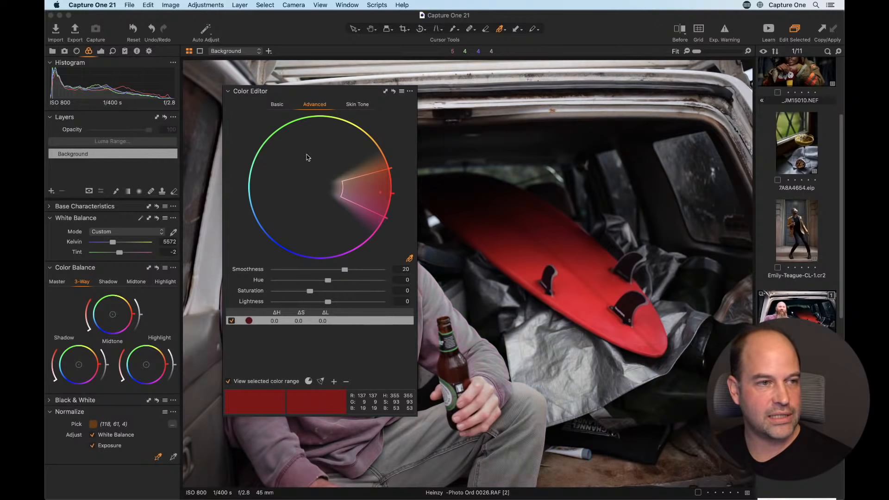
{"action": "left_click_drag", "start_coordinate": [313, 98], "coordinate": [696, 146]}
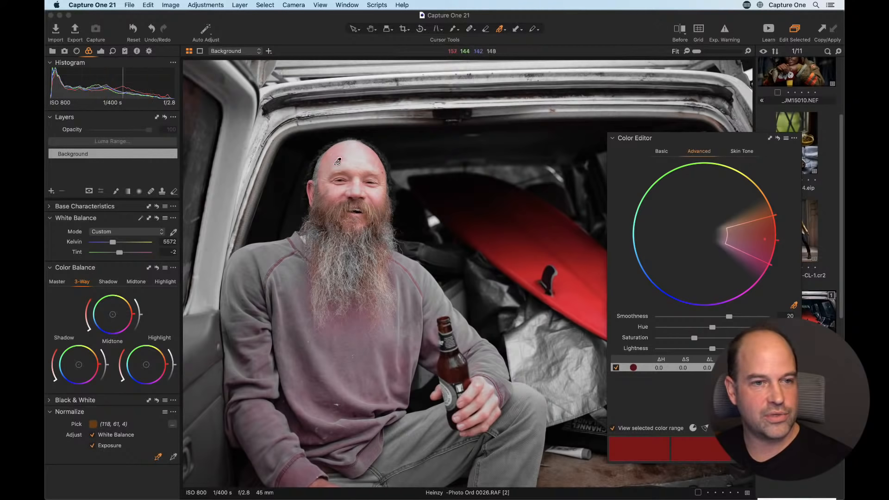
Narrow the red color range in the Advanced Color Editor to isolate the surfboard from the skin and sweatshirt, ending with the range preview off.
{"action": "left_click_drag", "start_coordinate": [653, 138], "coordinate": [224, 194]}
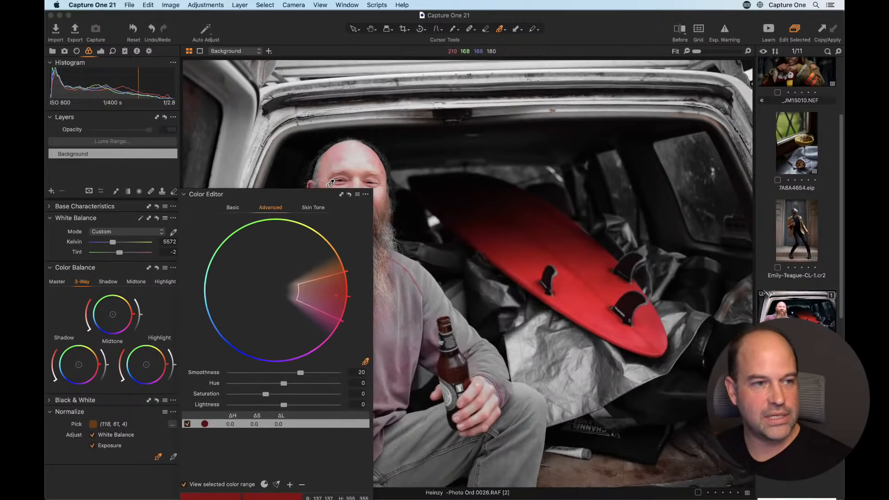
{"action": "left_click_drag", "start_coordinate": [318, 198], "coordinate": [237, 78]}
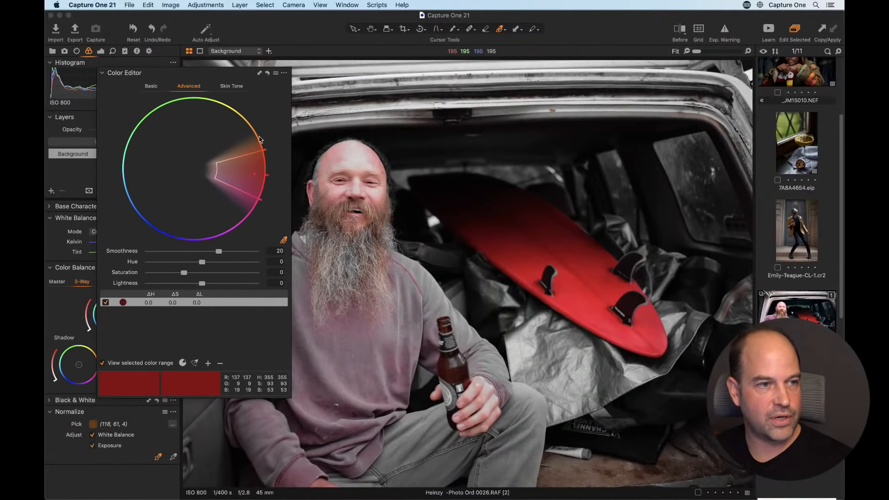
{"action": "left_click_drag", "start_coordinate": [255, 152], "coordinate": [260, 180]}
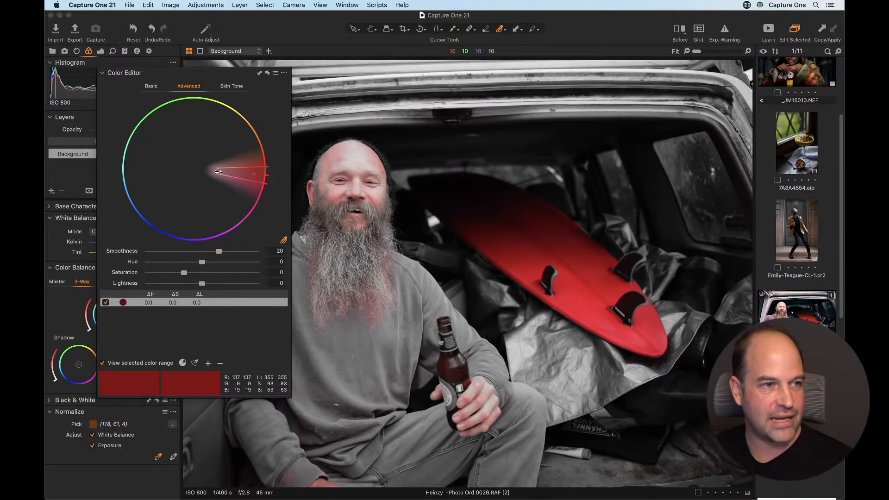
{"action": "left_click_drag", "start_coordinate": [218, 171], "coordinate": [247, 175]}
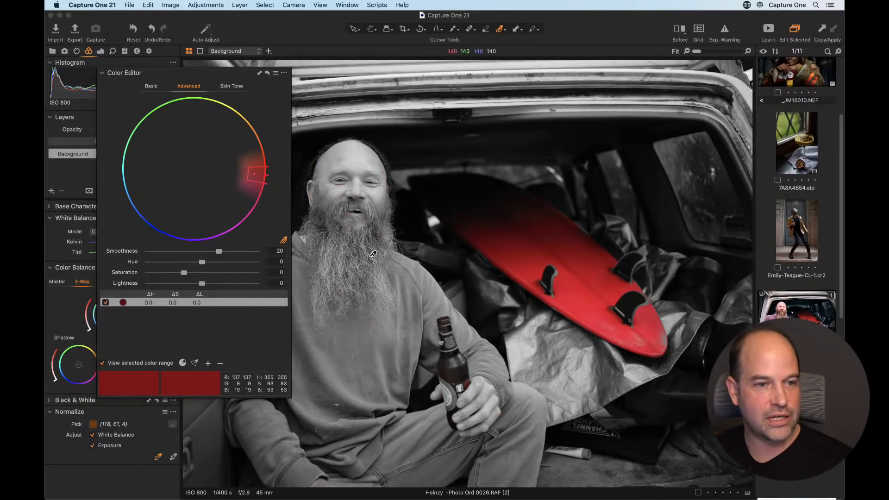
{"action": "left_click", "coordinate": [113, 366]}
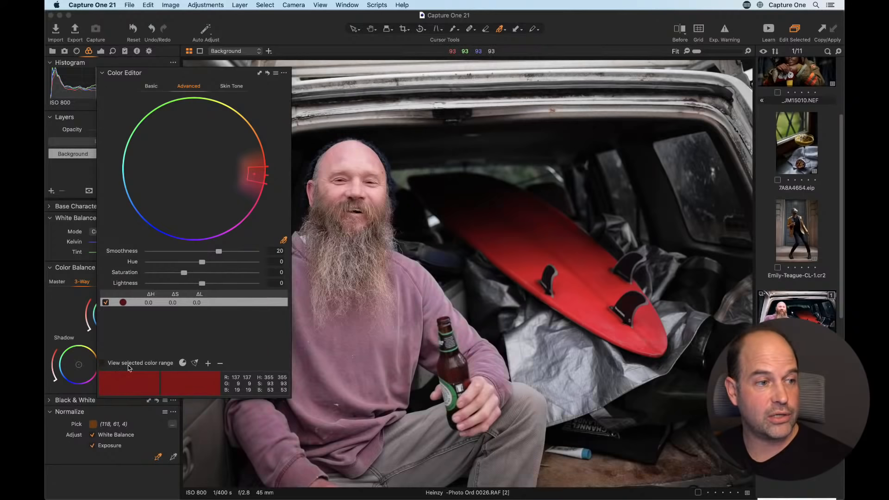
Mute the surfboard's red range with Saturation -21.4 and Lightness -6.1.
{"action": "mouse_move", "coordinate": [202, 284]}
{"action": "left_mouse_down"}
{"action": "mouse_move", "coordinate": [192, 284]}
{"action": "mouse_move", "coordinate": [216, 284]}
{"action": "mouse_move", "coordinate": [199, 285]}
{"action": "left_mouse_up"}
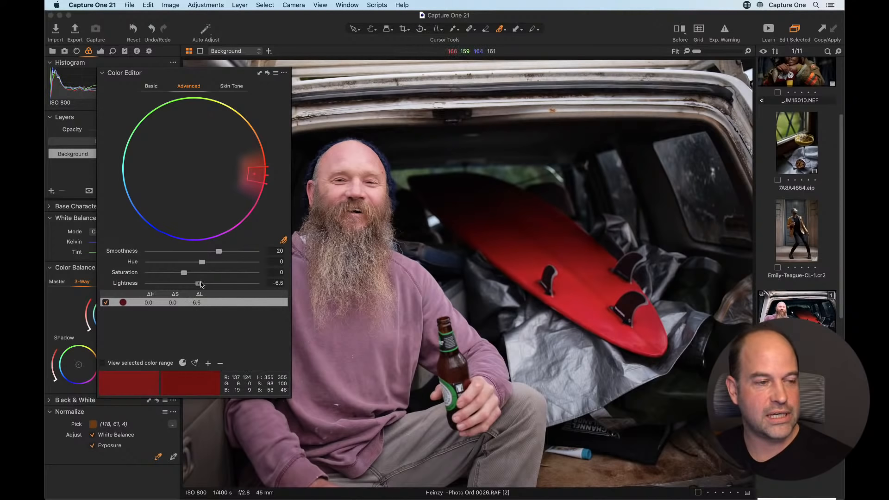
{"action": "double_click", "coordinate": [201, 283]}
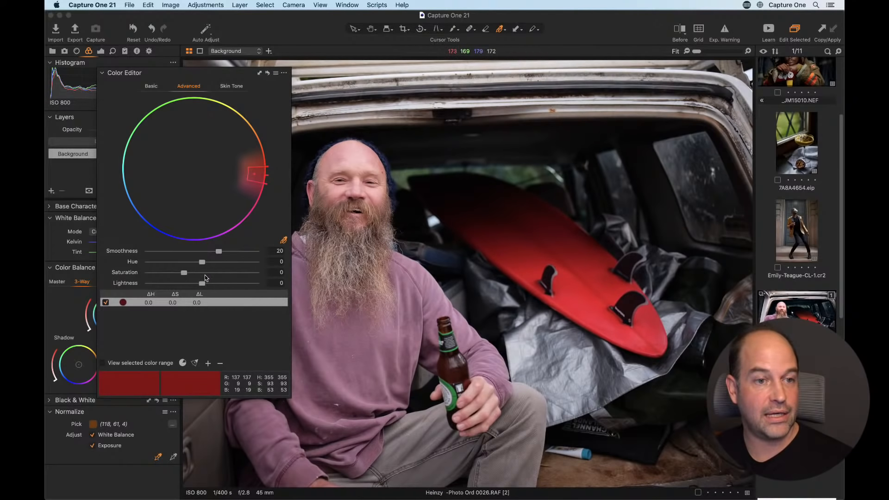
{"action": "mouse_move", "coordinate": [183, 276]}
{"action": "left_mouse_down"}
{"action": "mouse_move", "coordinate": [205, 284]}
{"action": "mouse_move", "coordinate": [176, 272]}
{"action": "left_mouse_up"}
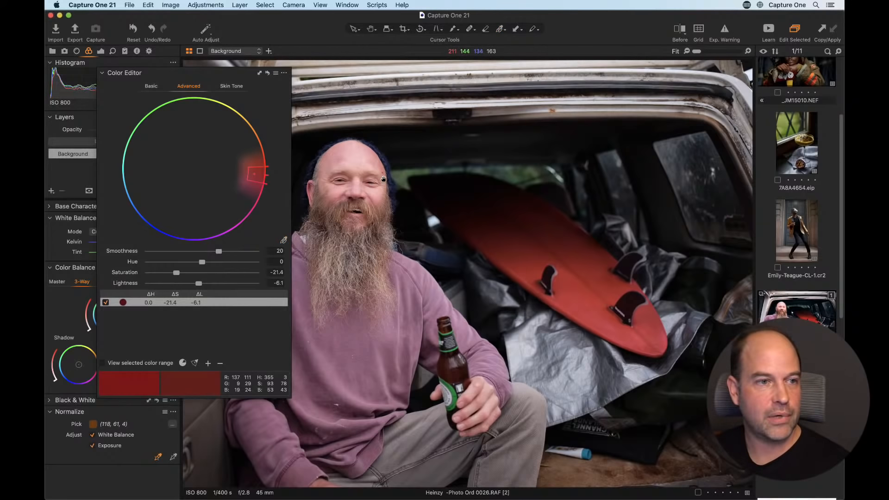
Sample the blue of the man's hat as a second color range and extend it slightly outward using the range preview.
{"action": "left_click_drag", "start_coordinate": [368, 189], "coordinate": [490, 179]}
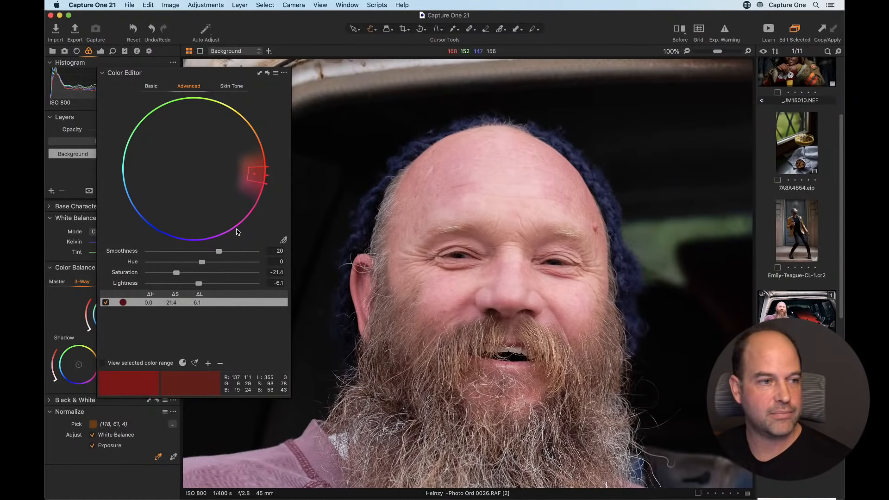
{"action": "left_click", "coordinate": [285, 240]}
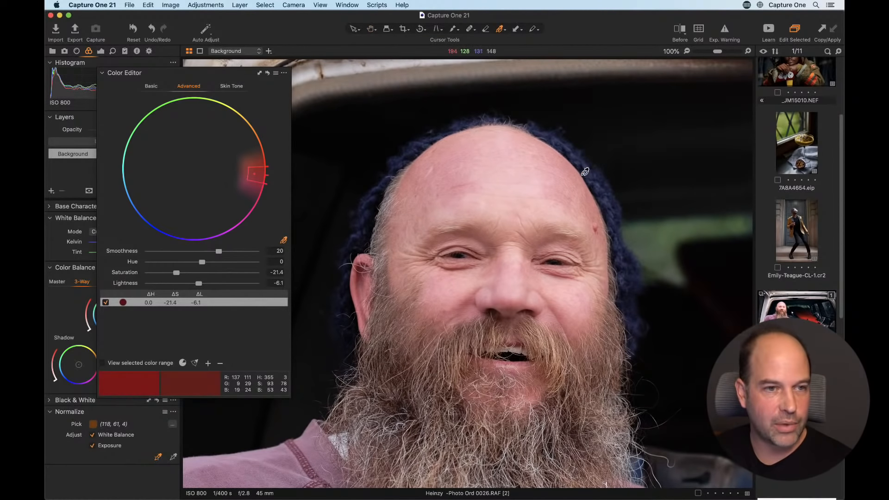
{"action": "left_click", "coordinate": [599, 184]}
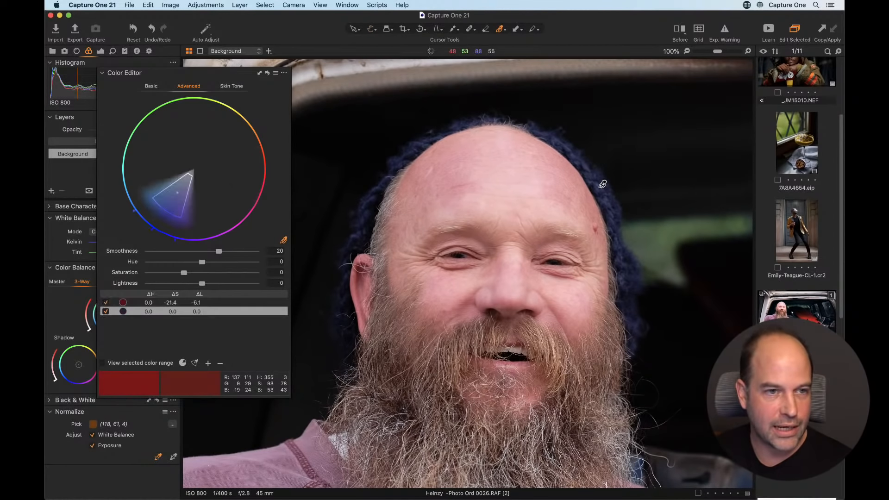
{"action": "left_click", "coordinate": [111, 365]}
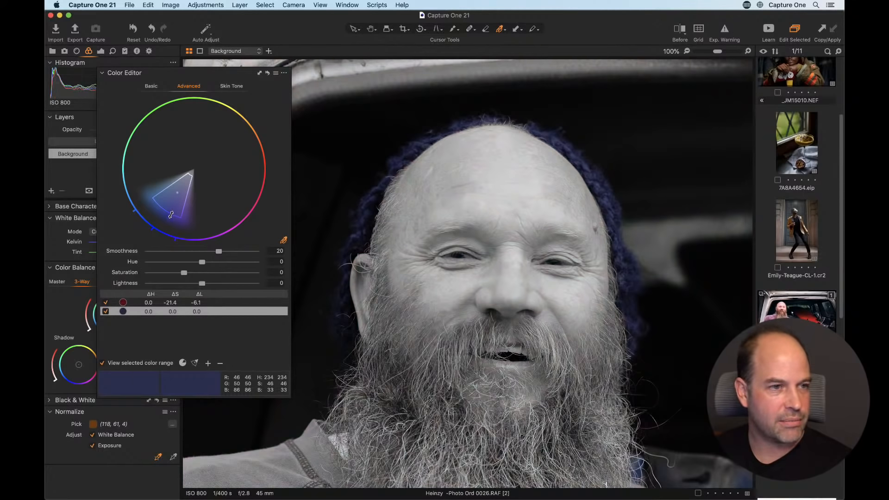
{"action": "mouse_move", "coordinate": [171, 214]}
{"action": "left_mouse_down"}
{"action": "mouse_move", "coordinate": [158, 236]}
{"action": "mouse_move", "coordinate": [172, 214]}
{"action": "left_mouse_up"}
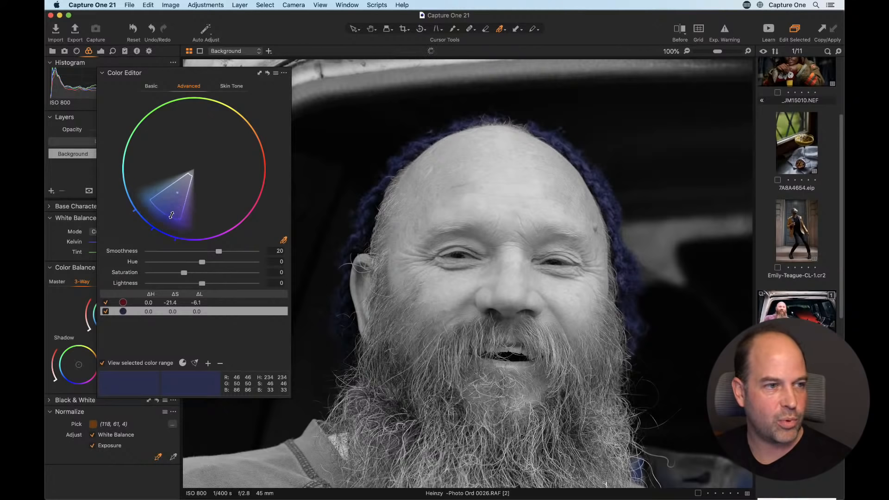
{"action": "left_click", "coordinate": [104, 364]}
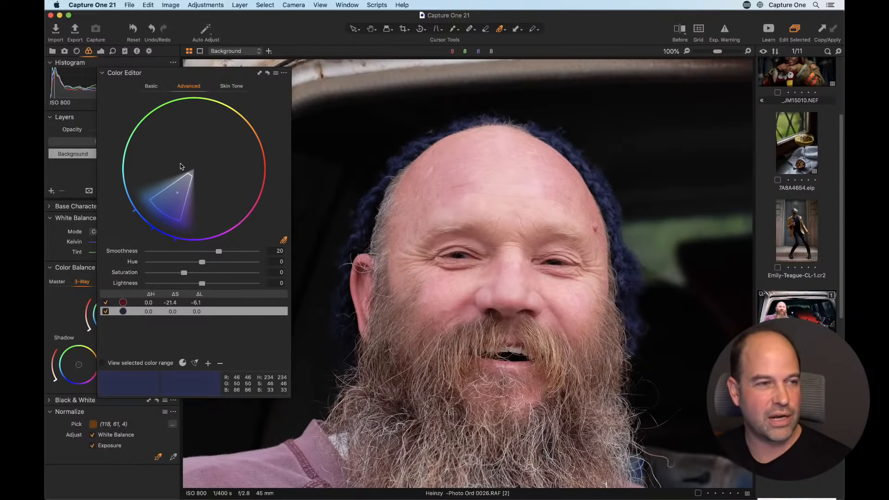
Desaturate the hat's blue range with Saturation -68.4 and Lightness -0.9.
{"action": "left_click", "coordinate": [200, 283]}
{"action": "left_click_drag", "start_coordinate": [183, 273], "coordinate": [159, 275]}
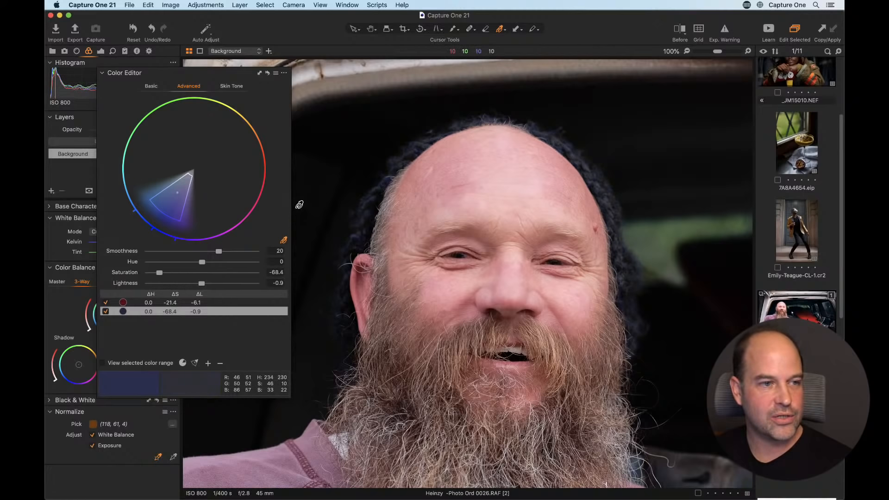
{"action": "key", "text": "h"}
{"action": "double_click", "coordinate": [387, 217]}
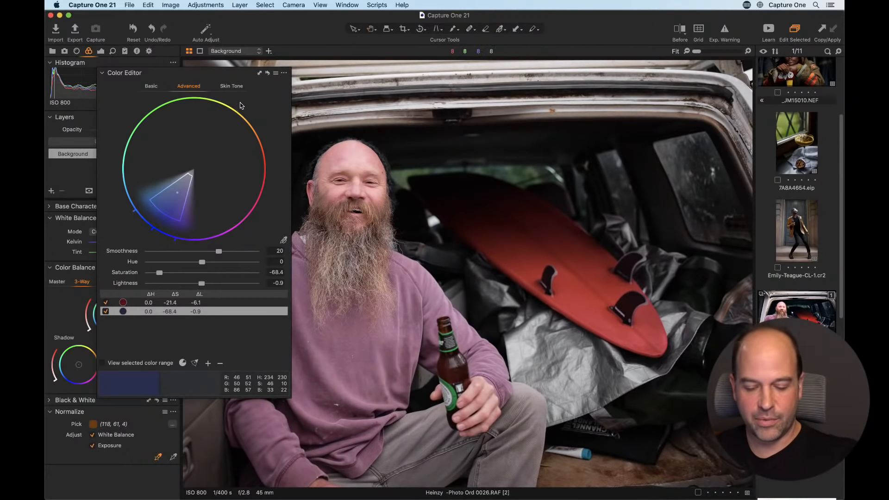
Switch the Color Editor to its Skin Tone adjustments for work on the man's face.
{"action": "left_click", "coordinate": [234, 87]}
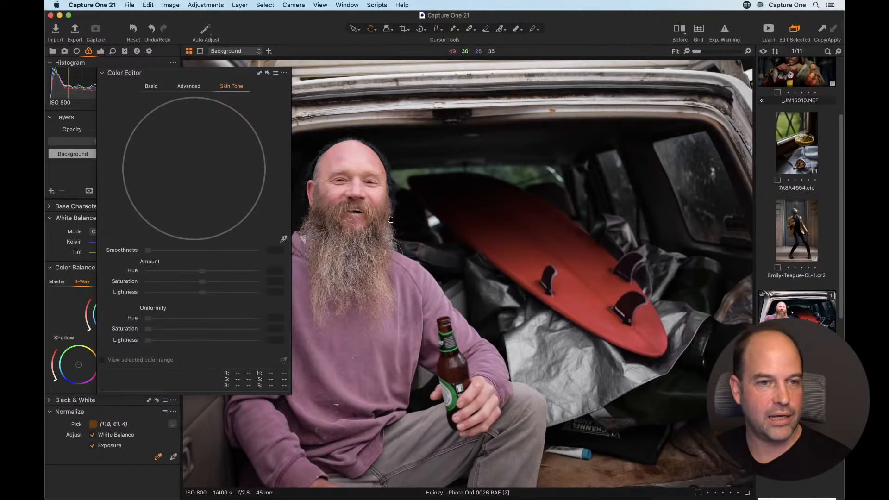
{"action": "left_click", "coordinate": [355, 200]}
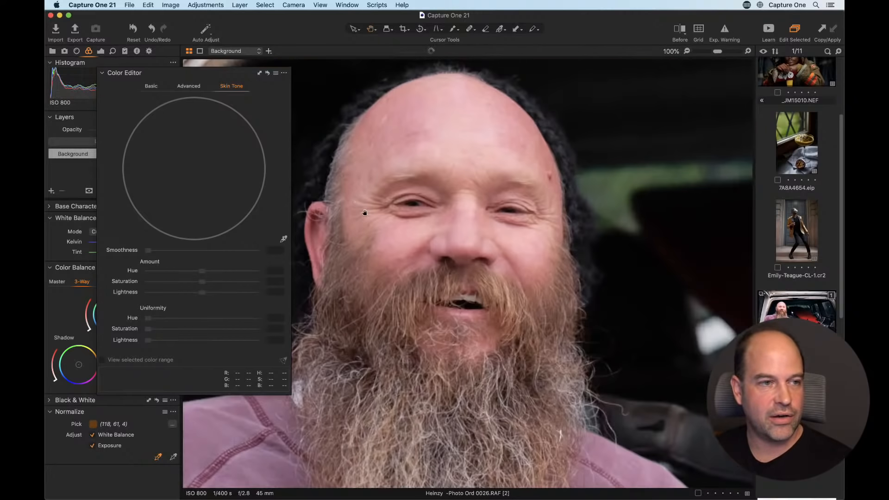
{"action": "key", "text": "super+plus"}
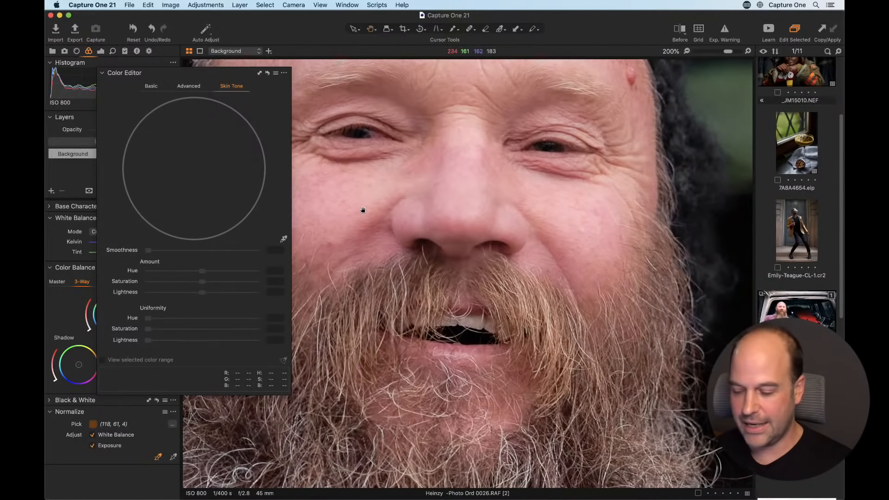
{"action": "key", "text": "super+minus"}
{"action": "left_click_drag", "start_coordinate": [360, 206], "coordinate": [455, 233]}
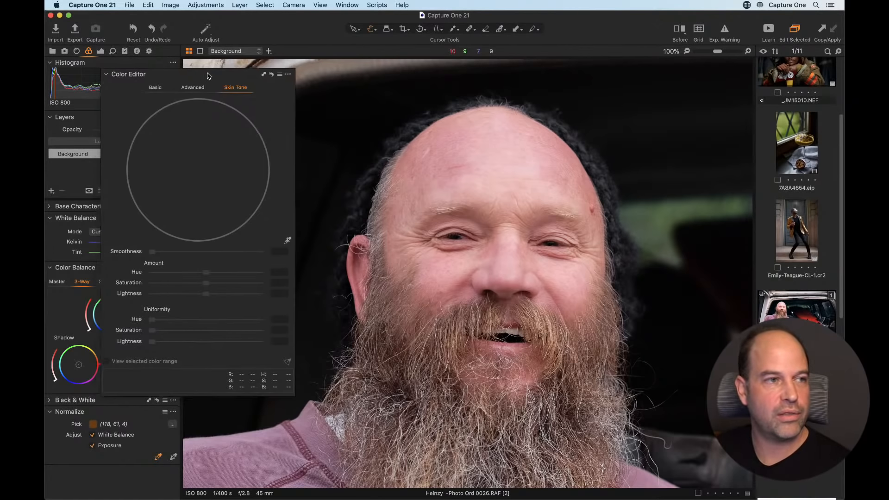
Brush a mask over the man's face and forehead on a new adjustment layer, then hide the mask overlay.
{"action": "left_click_drag", "start_coordinate": [201, 74], "coordinate": [268, 35]}
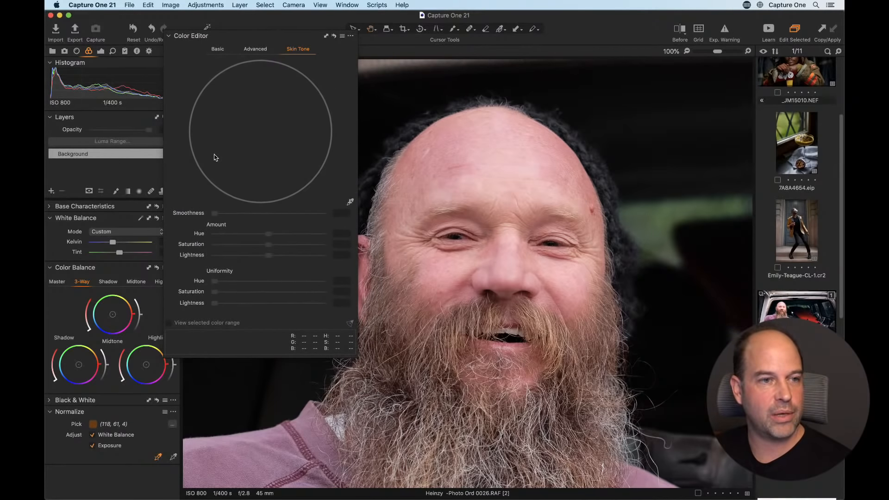
{"action": "left_click", "coordinate": [116, 192]}
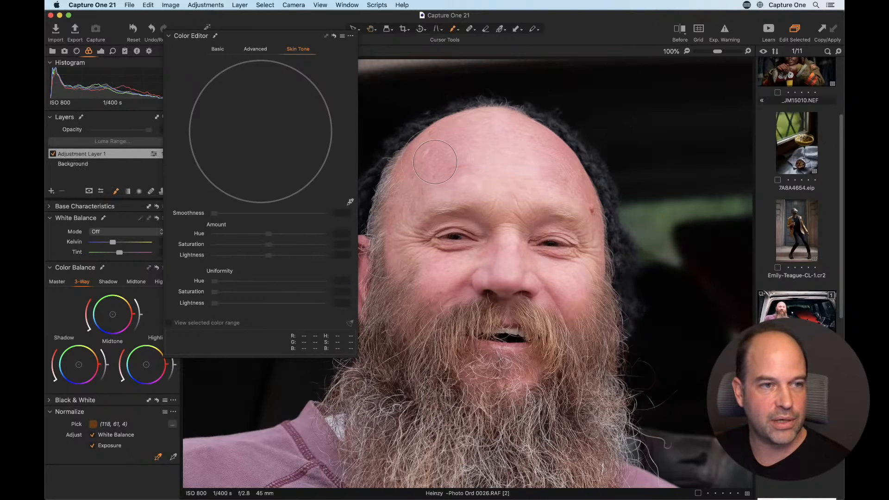
{"action": "mouse_move", "coordinate": [435, 150]}
{"action": "left_mouse_down"}
{"action": "mouse_move", "coordinate": [395, 195]}
{"action": "mouse_move", "coordinate": [400, 262]}
{"action": "mouse_move", "coordinate": [434, 285]}
{"action": "mouse_move", "coordinate": [483, 263]}
{"action": "mouse_move", "coordinate": [569, 289]}
{"action": "mouse_move", "coordinate": [591, 274]}
{"action": "mouse_move", "coordinate": [601, 245]}
{"action": "mouse_move", "coordinate": [571, 173]}
{"action": "mouse_move", "coordinate": [527, 125]}
{"action": "mouse_move", "coordinate": [488, 118]}
{"action": "mouse_move", "coordinate": [420, 152]}
{"action": "mouse_move", "coordinate": [487, 138]}
{"action": "mouse_move", "coordinate": [455, 165]}
{"action": "mouse_move", "coordinate": [503, 166]}
{"action": "mouse_move", "coordinate": [455, 195]}
{"action": "mouse_move", "coordinate": [431, 231]}
{"action": "mouse_move", "coordinate": [465, 244]}
{"action": "mouse_move", "coordinate": [536, 239]}
{"action": "mouse_move", "coordinate": [564, 255]}
{"action": "mouse_move", "coordinate": [566, 225]}
{"action": "mouse_move", "coordinate": [520, 195]}
{"action": "mouse_move", "coordinate": [525, 182]}
{"action": "mouse_move", "coordinate": [530, 210]}
{"action": "mouse_move", "coordinate": [561, 226]}
{"action": "mouse_move", "coordinate": [564, 265]}
{"action": "mouse_move", "coordinate": [579, 274]}
{"action": "mouse_move", "coordinate": [490, 237]}
{"action": "mouse_move", "coordinate": [446, 264]}
{"action": "mouse_move", "coordinate": [396, 274]}
{"action": "mouse_move", "coordinate": [427, 231]}
{"action": "mouse_move", "coordinate": [498, 193]}
{"action": "left_mouse_up"}
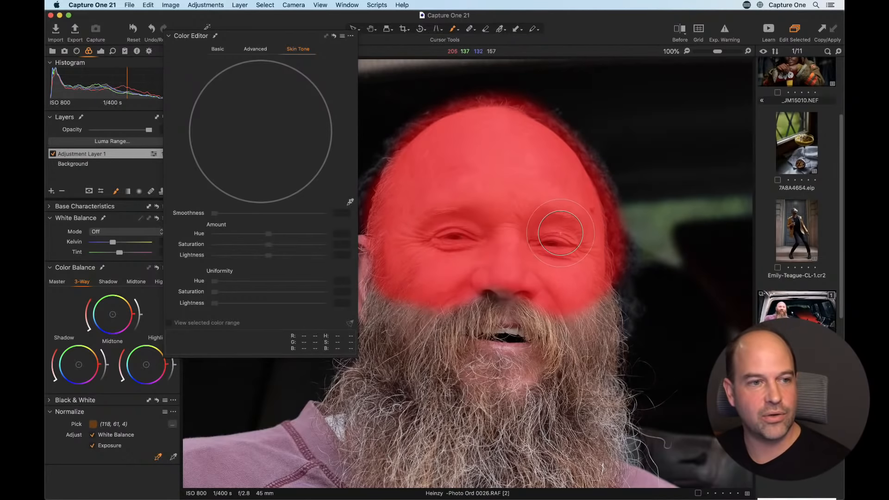
{"action": "key", "text": "m"}
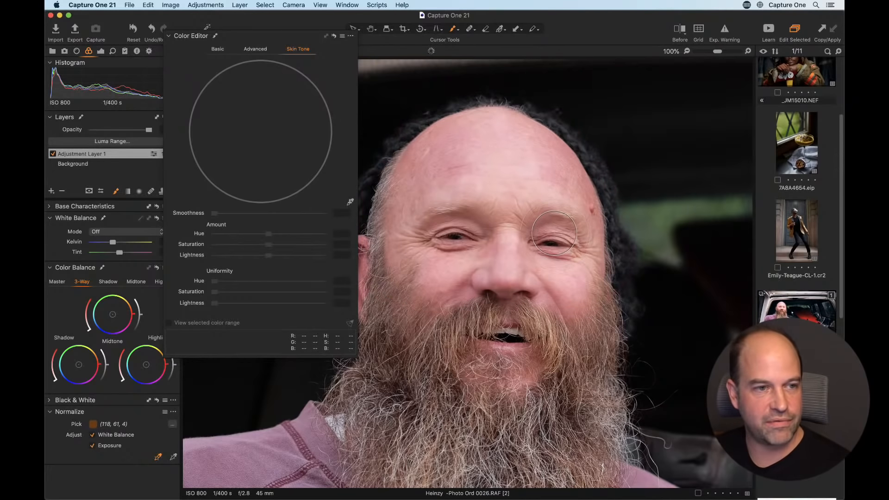
Sample the skin tone from the man's forehead and widen the selected range toward full saturation, yellow and magenta.
{"action": "key", "text": "super+plus"}
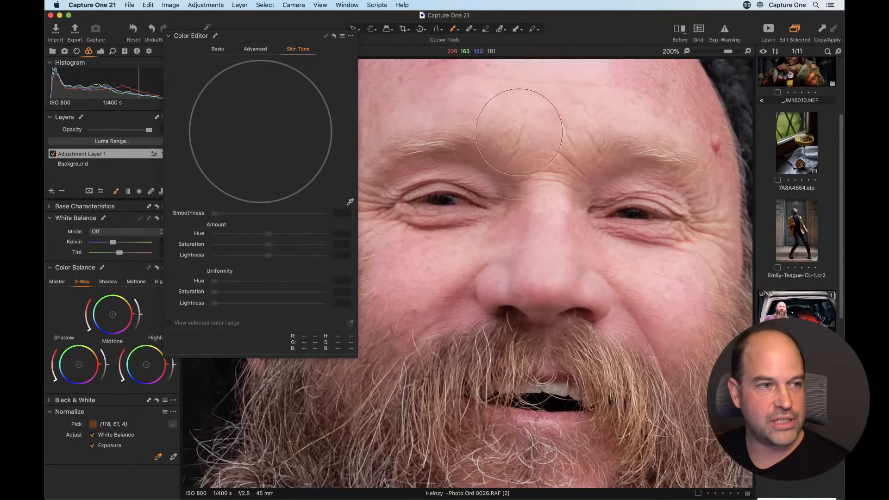
{"action": "left_click_drag", "start_coordinate": [490, 131], "coordinate": [510, 208]}
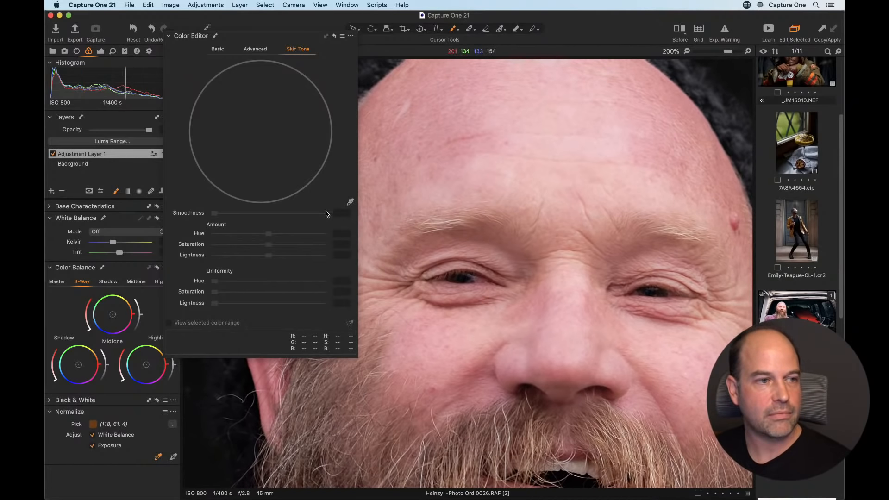
{"action": "left_click", "coordinate": [351, 203]}
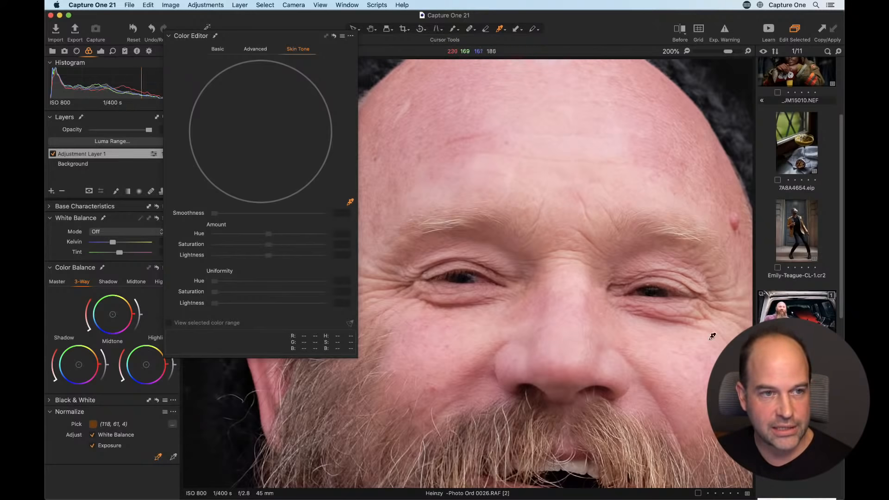
{"action": "left_click", "coordinate": [595, 227]}
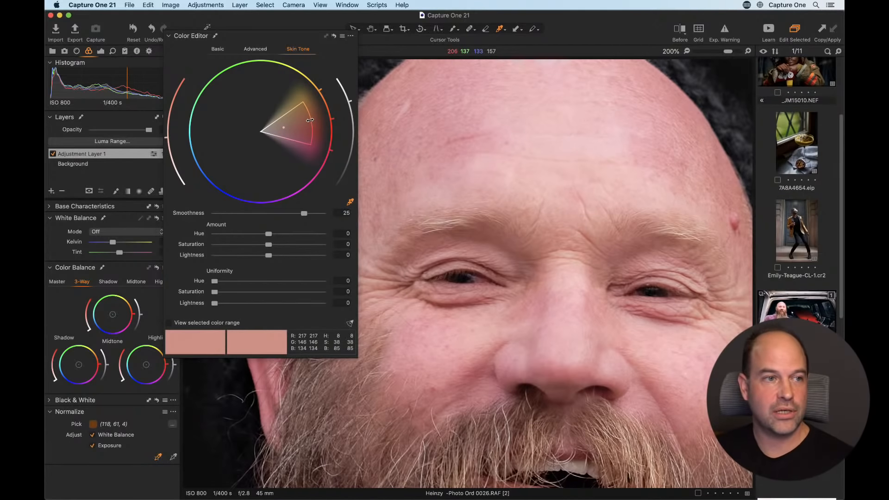
{"action": "left_click_drag", "start_coordinate": [311, 120], "coordinate": [310, 160]}
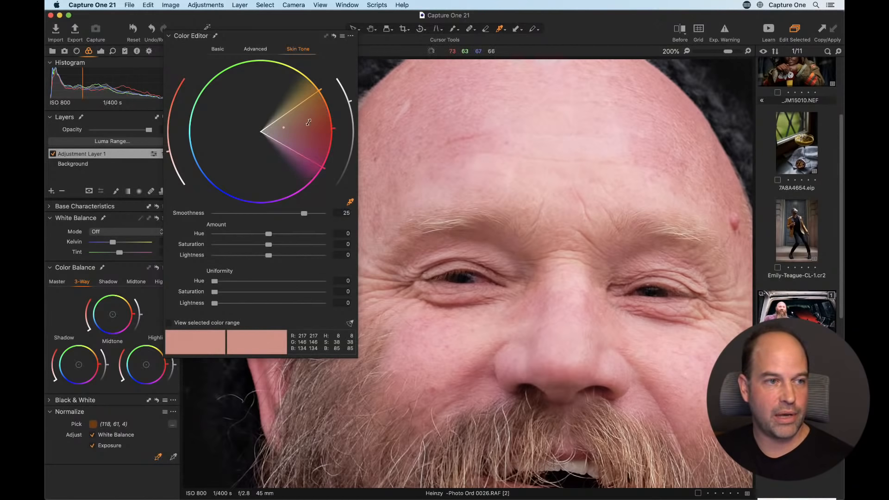
{"action": "left_click_drag", "start_coordinate": [300, 104], "coordinate": [295, 98]}
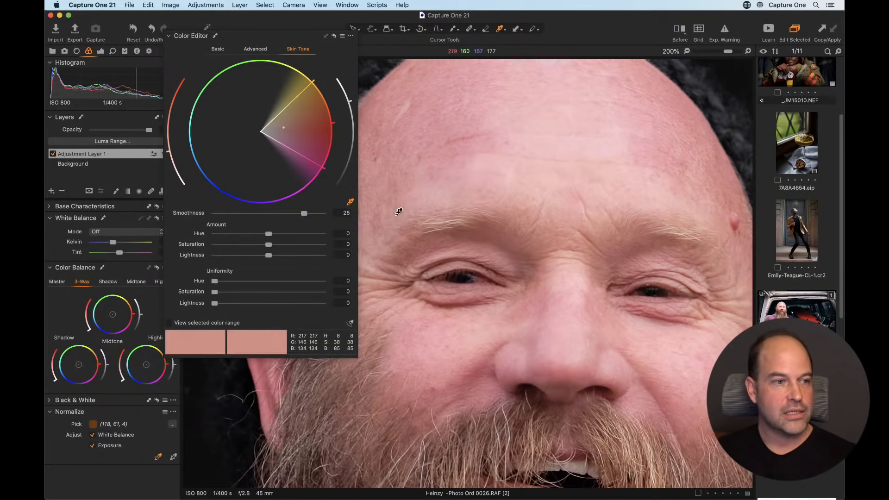
Even out the skin tone with Uniformity Hue 100 and Saturation 76, leaving Uniformity Lightness at 0.
{"action": "left_click_drag", "start_coordinate": [215, 282], "coordinate": [322, 281]}
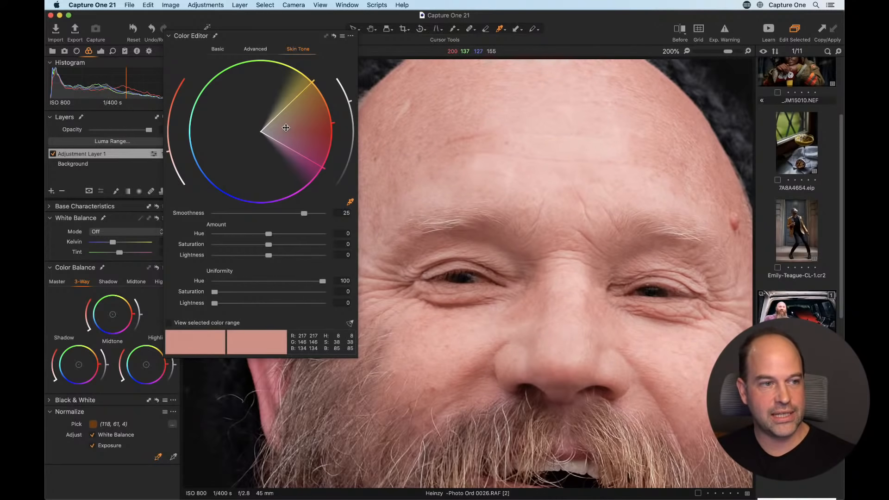
{"action": "left_click_drag", "start_coordinate": [216, 291], "coordinate": [317, 292]}
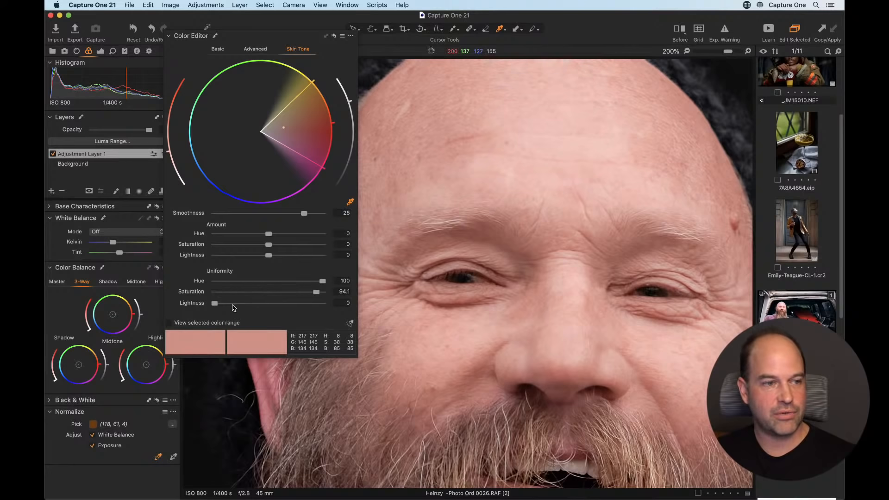
{"action": "left_click_drag", "start_coordinate": [214, 303], "coordinate": [303, 293]}
{"action": "double_click", "coordinate": [306, 303]}
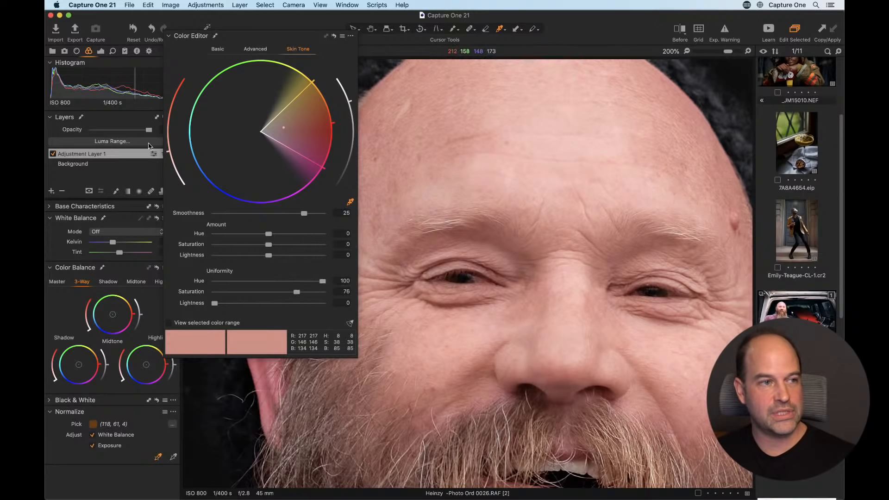
Reduce Adjustment Layer 1's opacity to 53 and shift the target skin tone slightly warmer, to hue 13 and saturation 46.
{"action": "left_click_drag", "start_coordinate": [149, 130], "coordinate": [122, 133]}
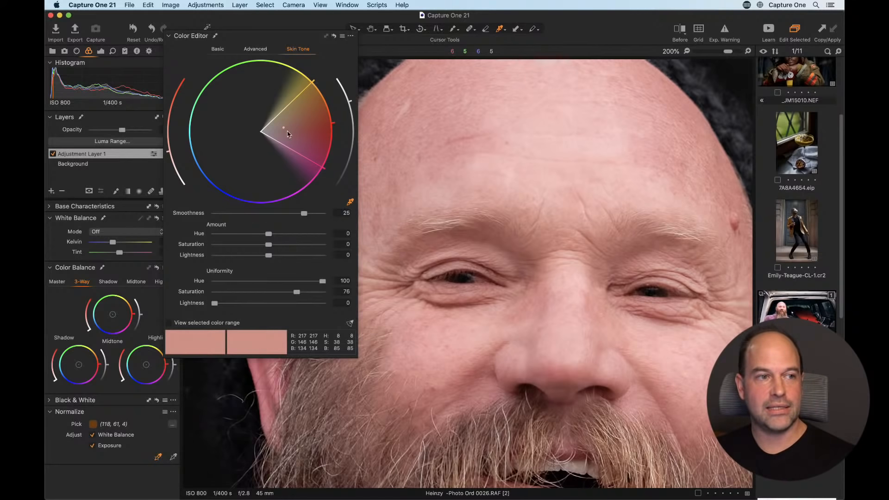
{"action": "left_click_drag", "start_coordinate": [284, 128], "coordinate": [316, 163]}
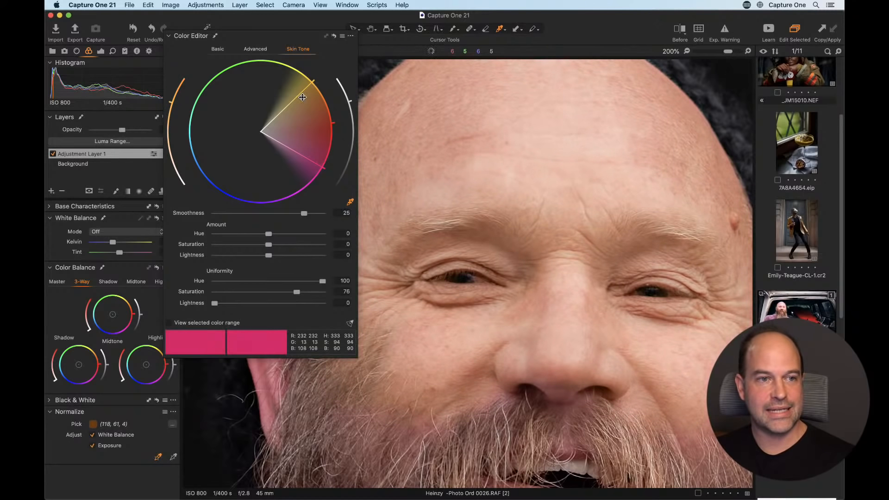
{"action": "left_click_drag", "start_coordinate": [302, 97], "coordinate": [322, 152]}
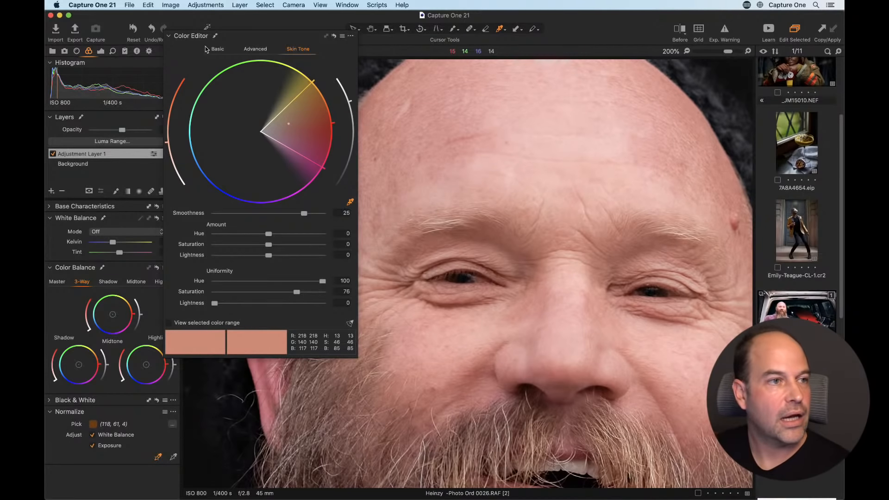
Dock the Color Editor directly beneath White Balance and fit the whole portrait in the viewer.
{"action": "left_click_drag", "start_coordinate": [264, 37], "coordinate": [116, 269]}
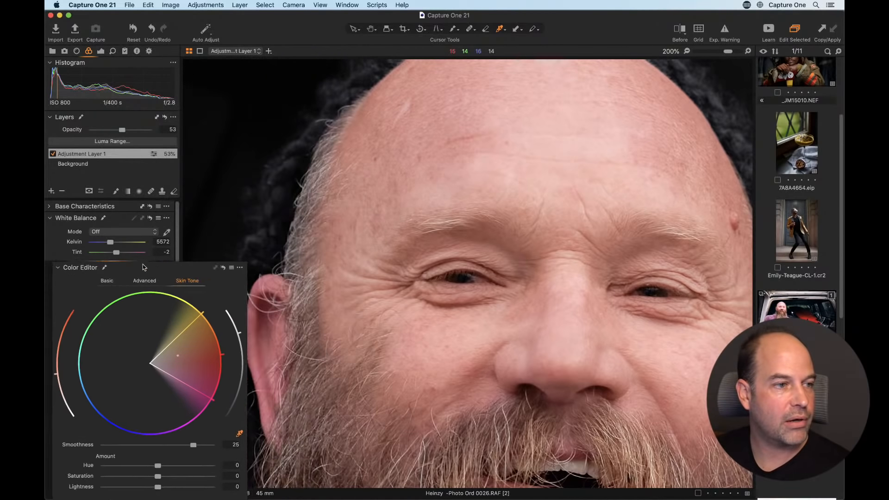
{"action": "key", "text": "space"}
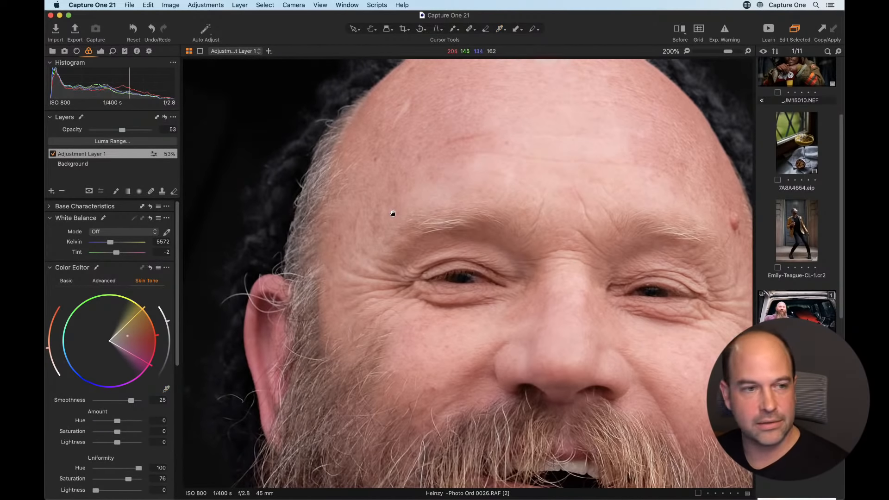
{"action": "double_click", "coordinate": [394, 213]}
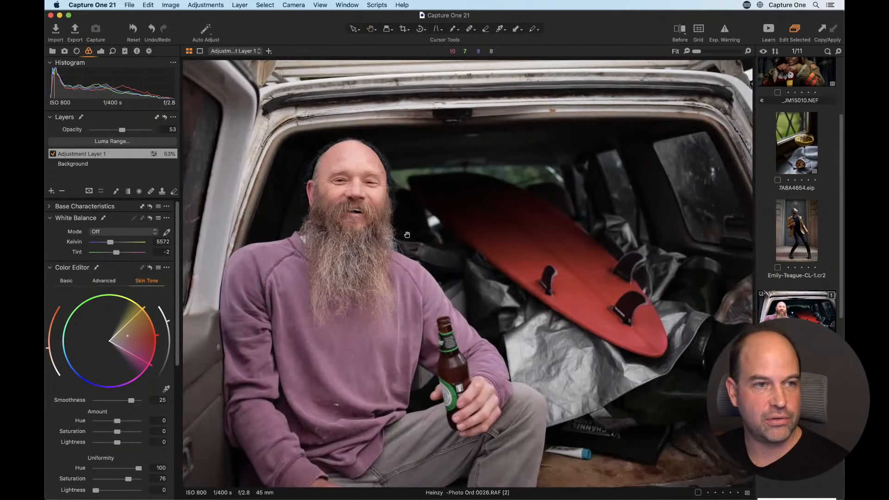
Review the Background layer's two Advanced color corrections, and return to Adjustment Layer 1's Skin Tone settings.
{"action": "left_click", "coordinate": [83, 165]}
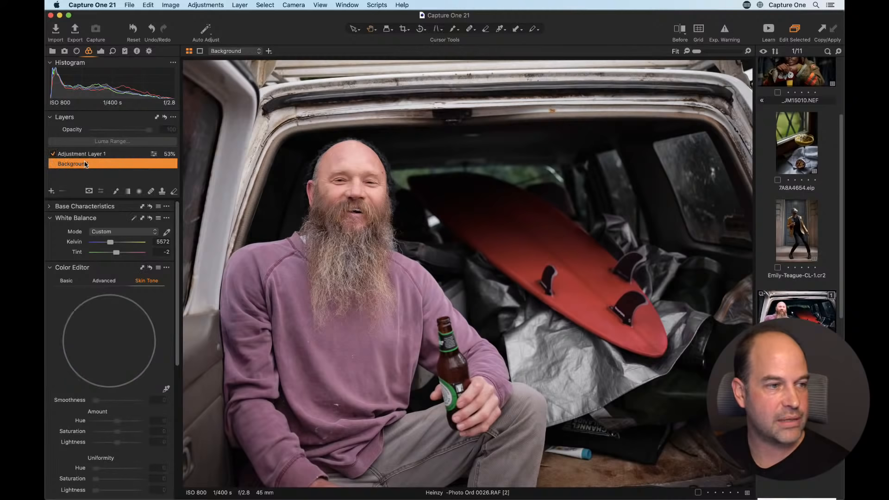
{"action": "left_click", "coordinate": [83, 155]}
{"action": "left_click", "coordinate": [85, 166]}
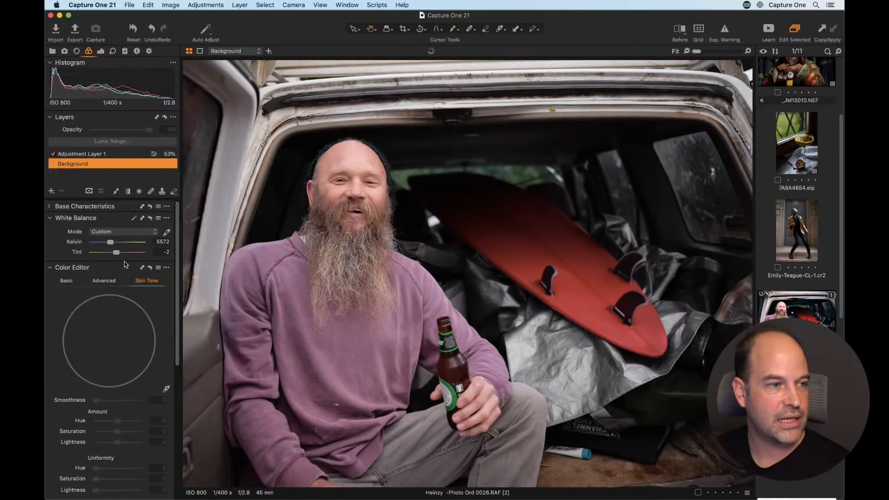
{"action": "left_click", "coordinate": [111, 283]}
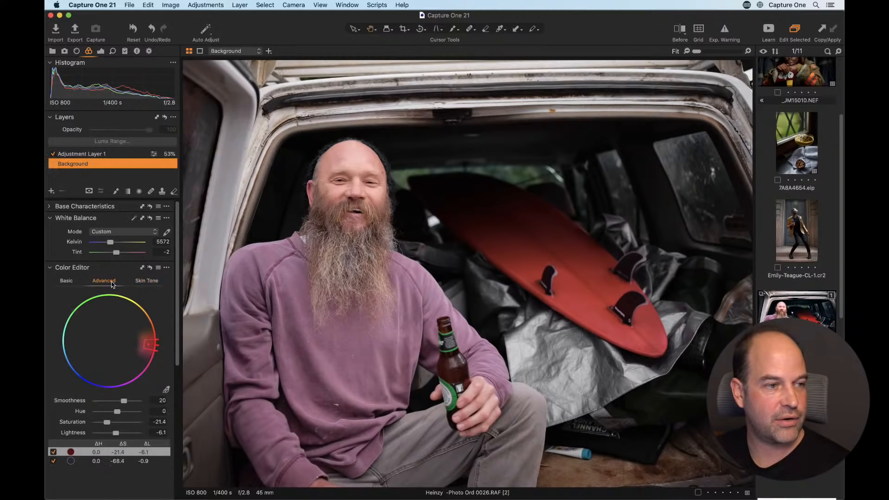
{"action": "left_click", "coordinate": [93, 461]}
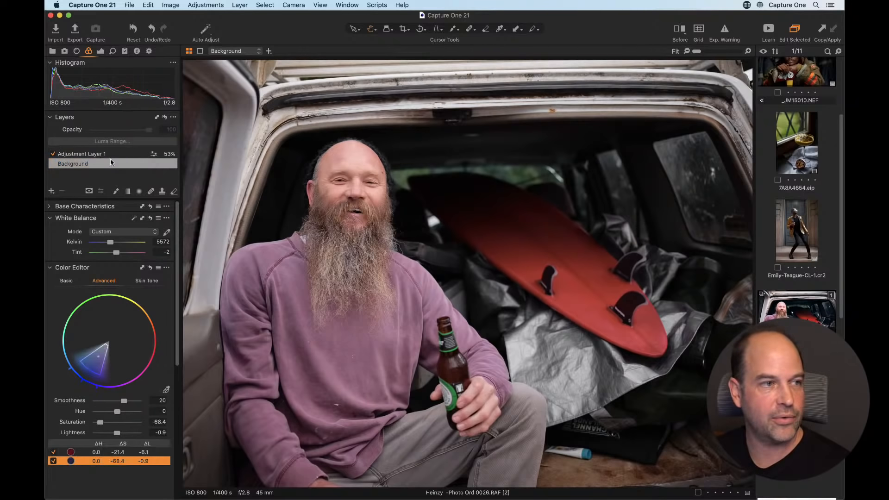
{"action": "left_click", "coordinate": [102, 155]}
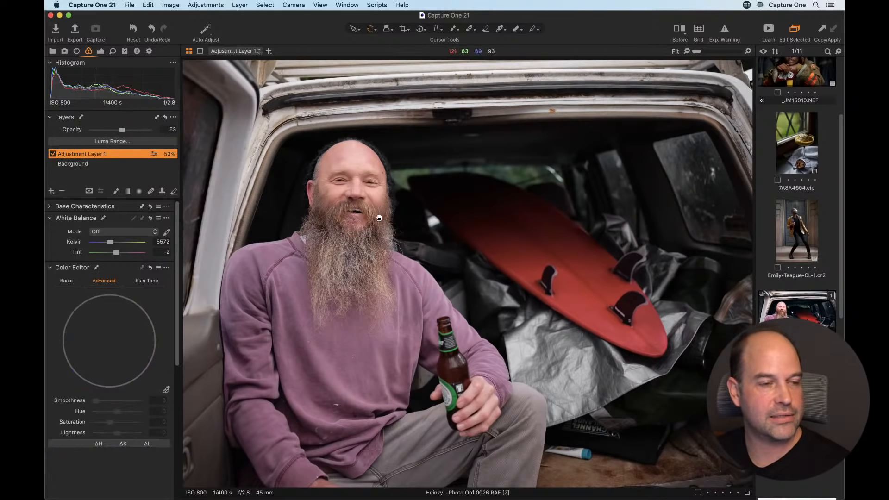
{"action": "left_click", "coordinate": [146, 281]}
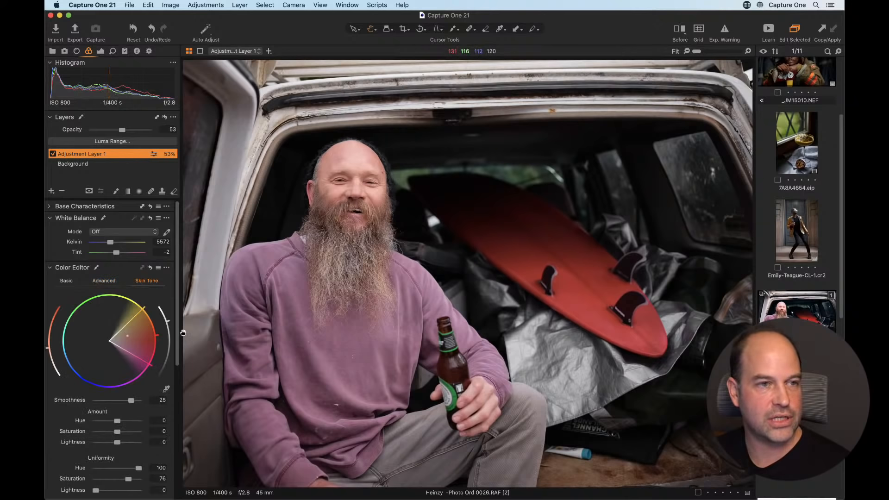
Compare the portrait before and after editing with the split view, then turn the comparison off.
{"action": "left_click", "coordinate": [679, 29]}
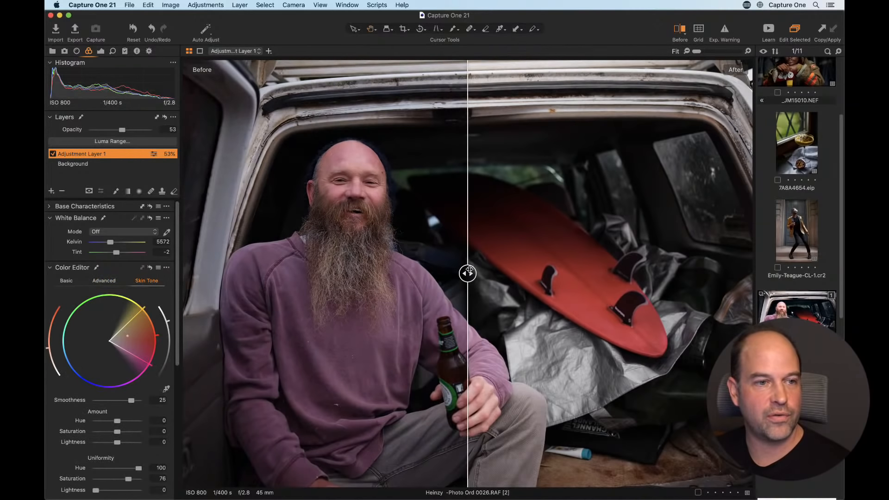
{"action": "left_click_drag", "start_coordinate": [471, 256], "coordinate": [458, 273]}
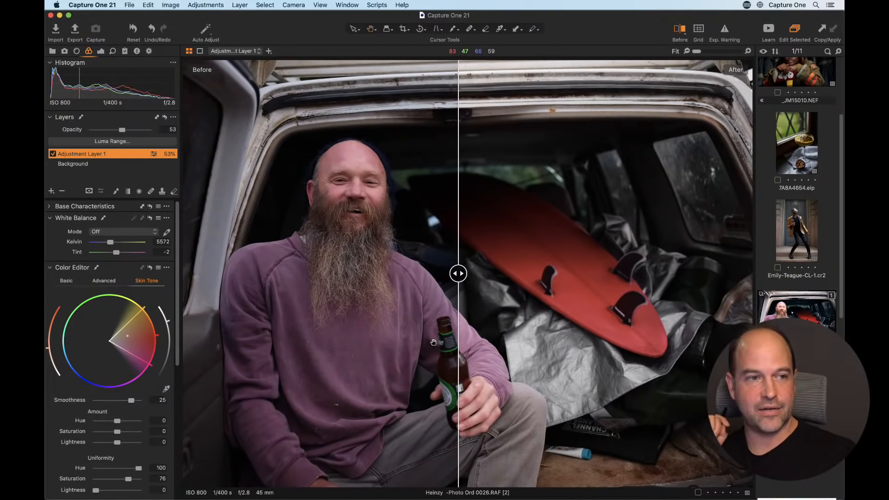
{"action": "key", "text": "y"}
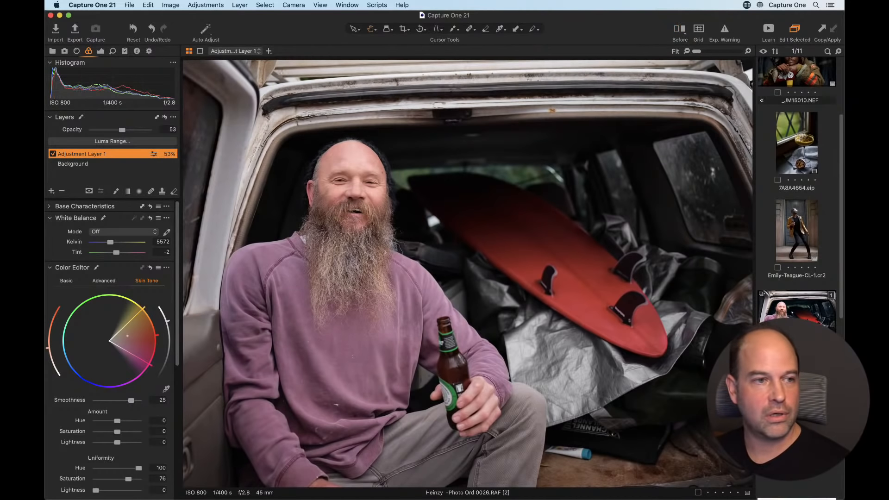
{"action": "right_click", "coordinate": [697, 216]}
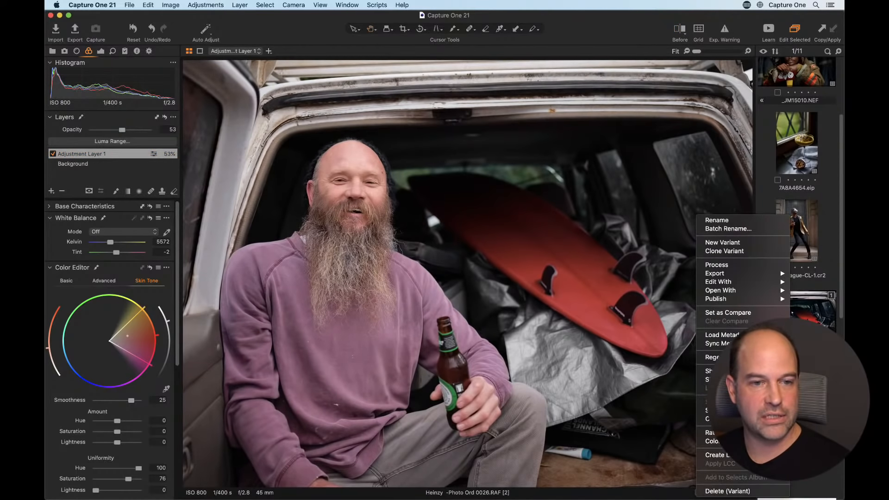
{"action": "left_click", "coordinate": [722, 379]}
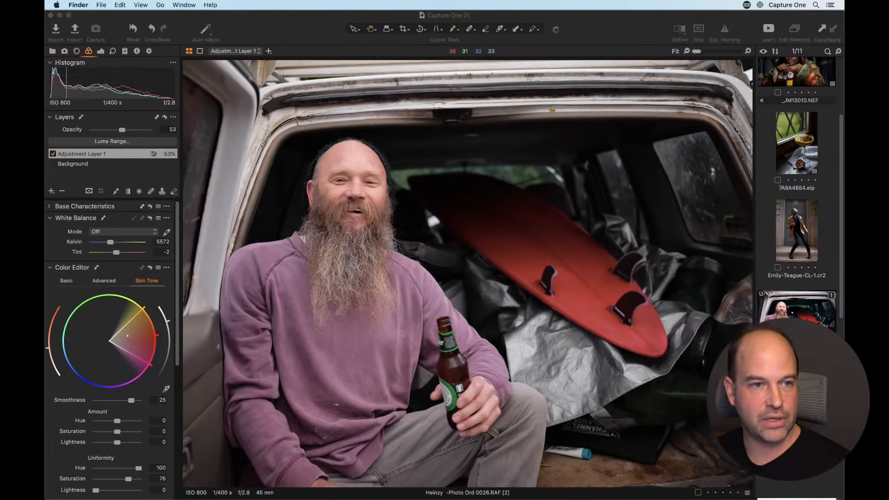
{"action": "right_click", "coordinate": [699, 216]}
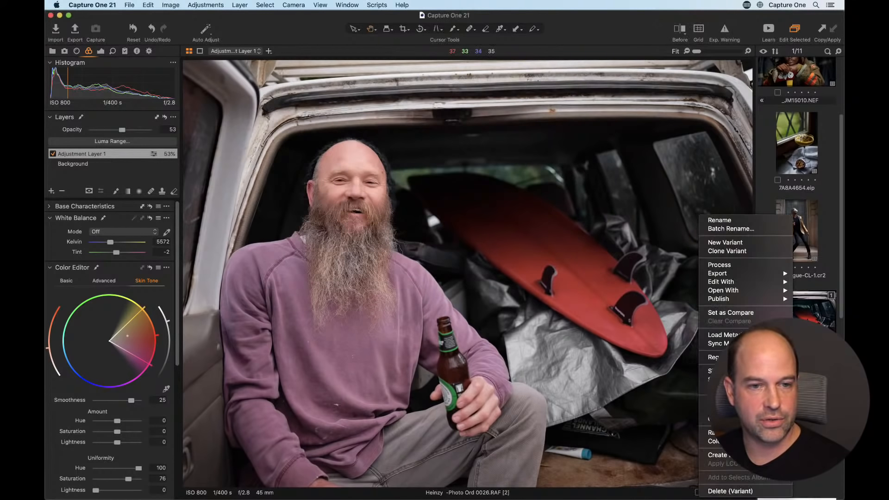
{"action": "left_click", "coordinate": [715, 370]}
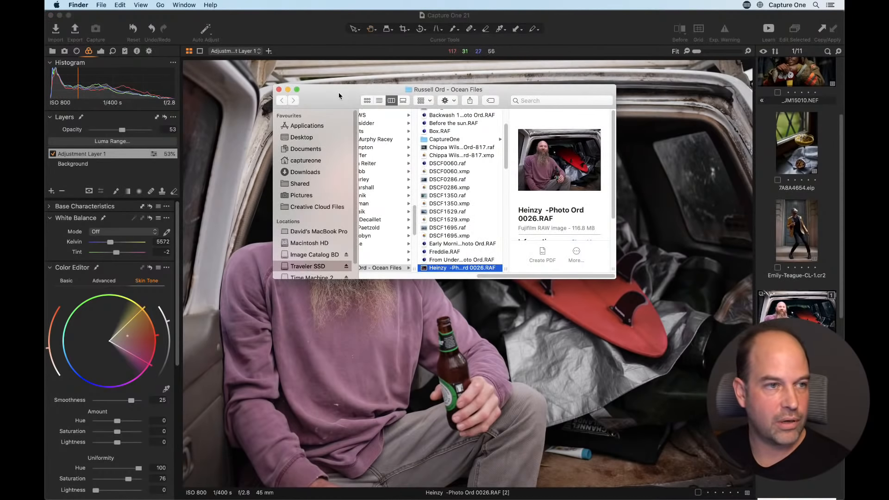
{"action": "key", "text": "super+w"}
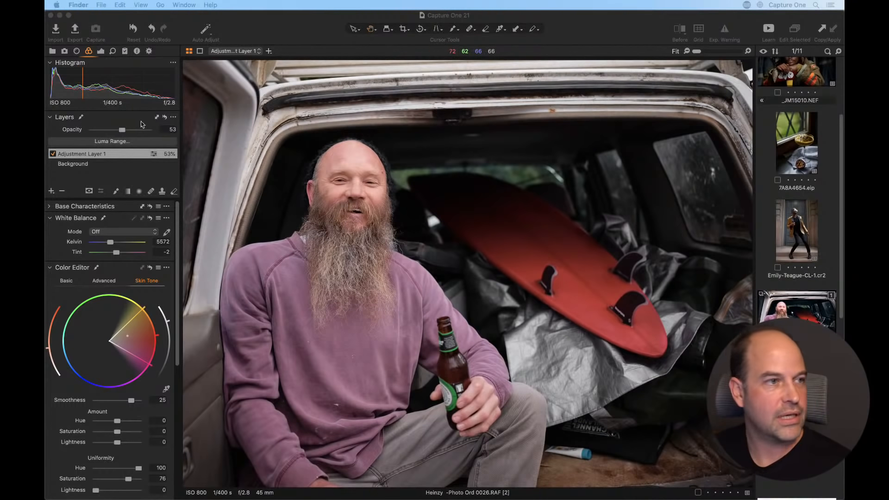
Show the current portrait's source folder in the library and display its images as a full thumbnail grid.
{"action": "left_click", "coordinate": [52, 51]}
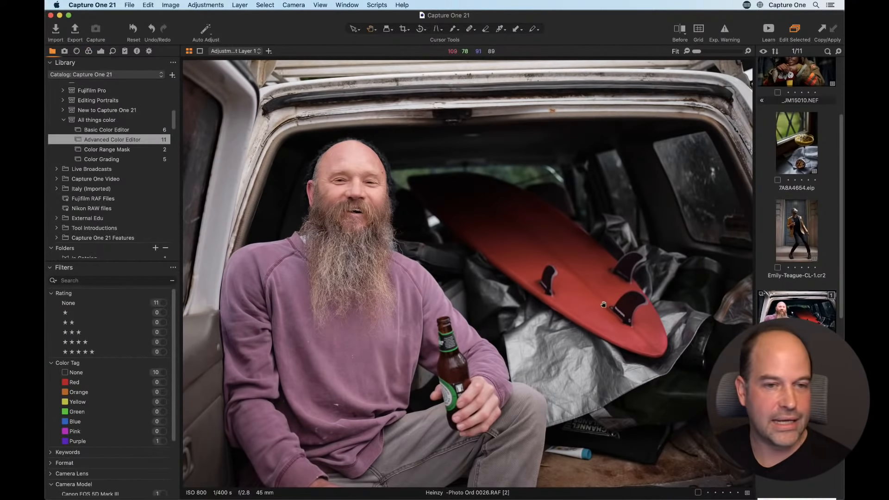
{"action": "right_click", "coordinate": [688, 216]}
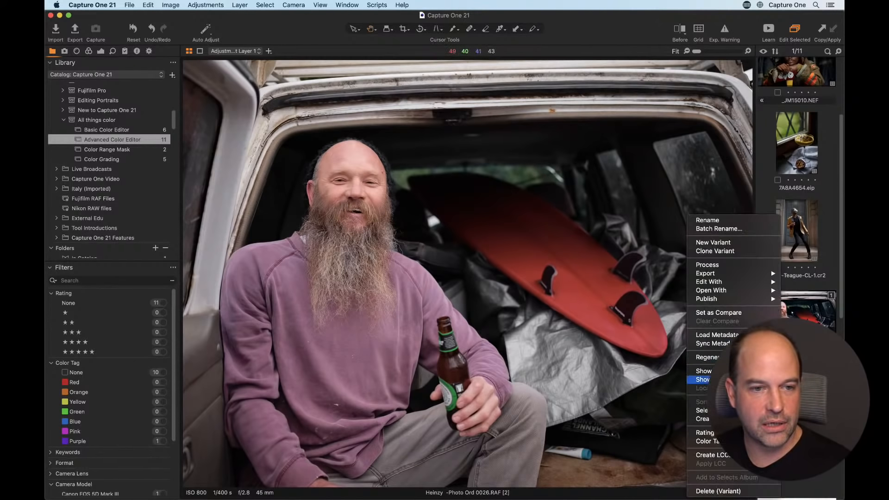
{"action": "left_click", "coordinate": [704, 371]}
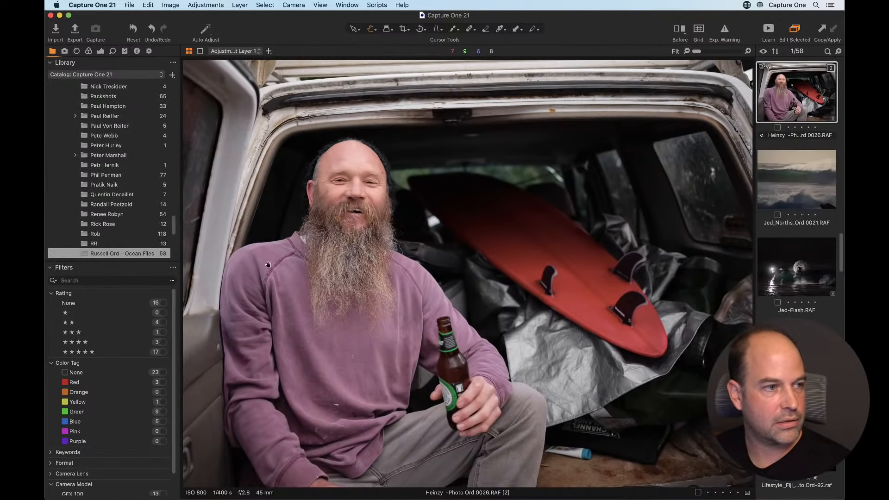
{"action": "scroll", "coordinate": [153, 200], "scroll_direction": "down", "scroll_amount": 3}
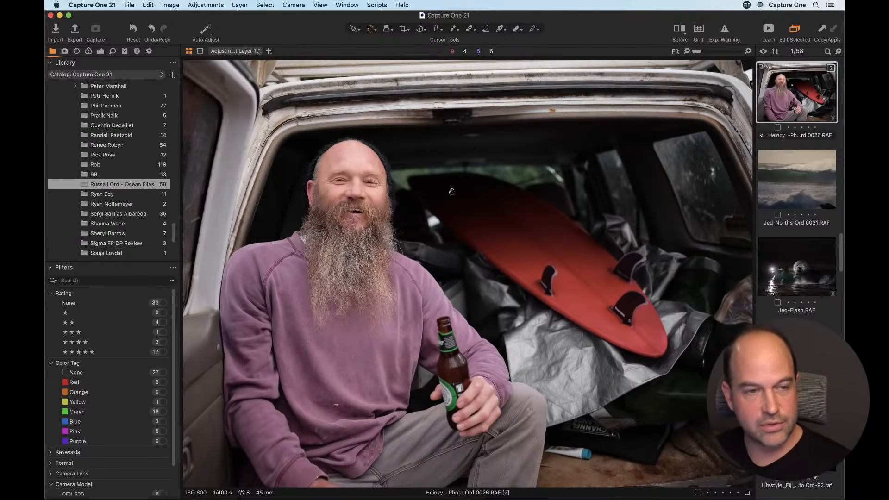
{"action": "key", "text": "super+alt+v"}
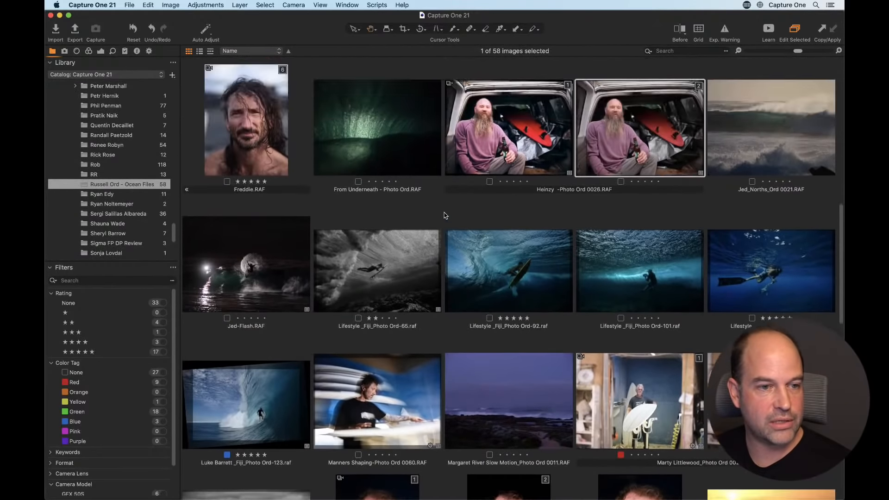
Open variant 1 of the older man's portrait in the grey tank top and view it at 25%.
{"action": "scroll", "coordinate": [444, 214], "scroll_direction": "down", "scroll_amount": 5}
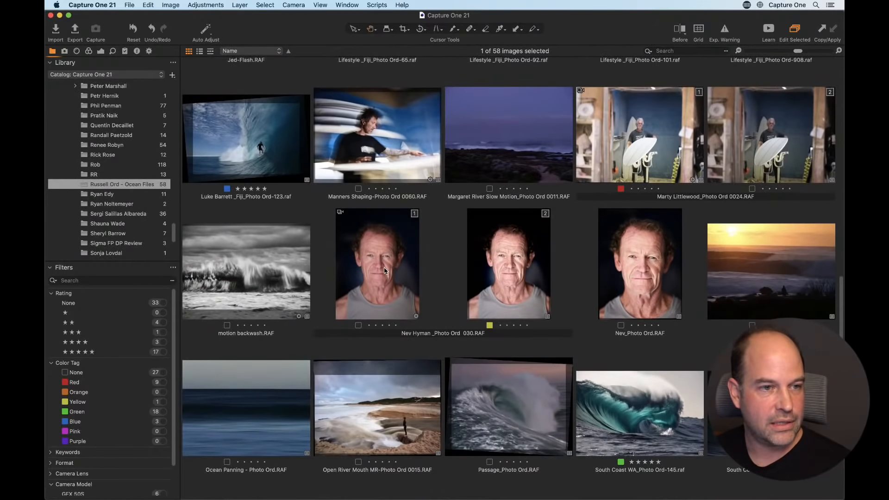
{"action": "left_click", "coordinate": [497, 288]}
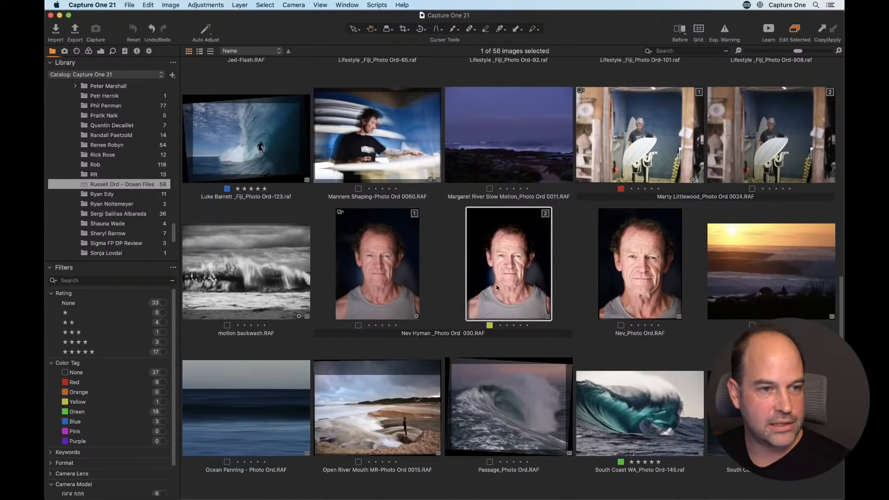
{"action": "left_click", "coordinate": [380, 266]}
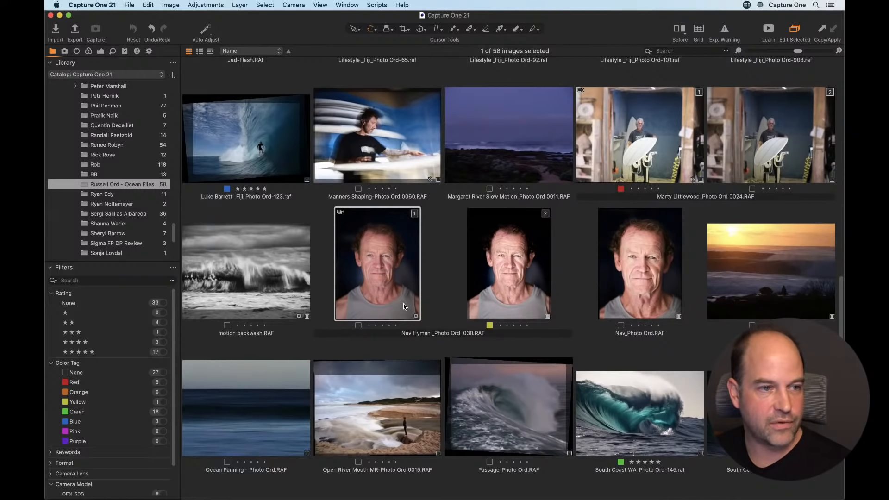
{"action": "double_click", "coordinate": [403, 303]}
{"action": "key", "text": "super+equal"}
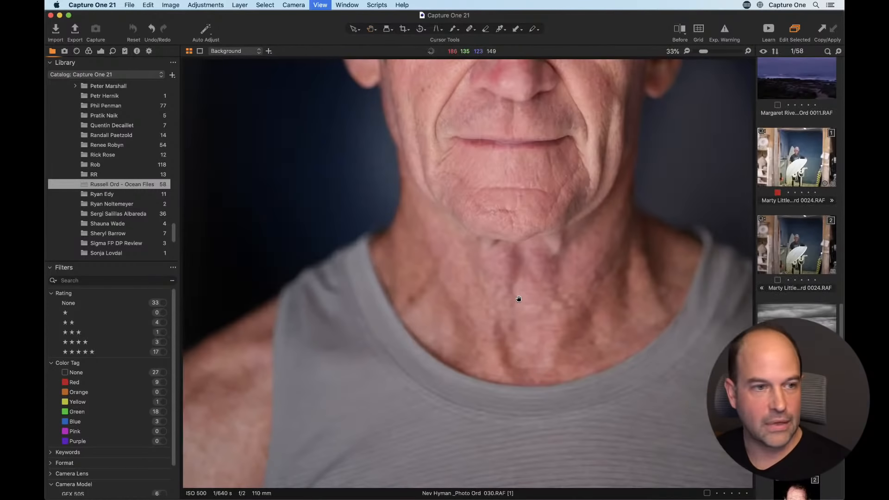
{"action": "key", "text": "super+minus"}
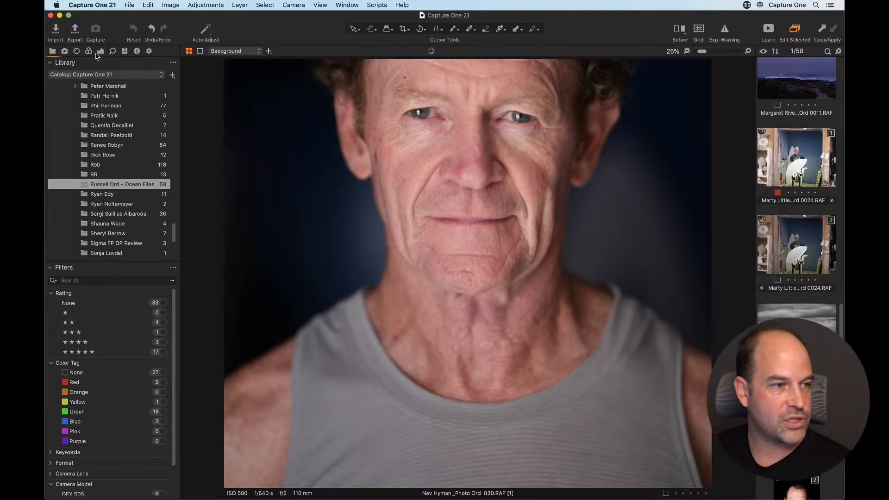
Set the portrait's Contrast to 8, Clarity to 21 and Brightness to 6 on the Background layer.
{"action": "left_click", "coordinate": [101, 51]}
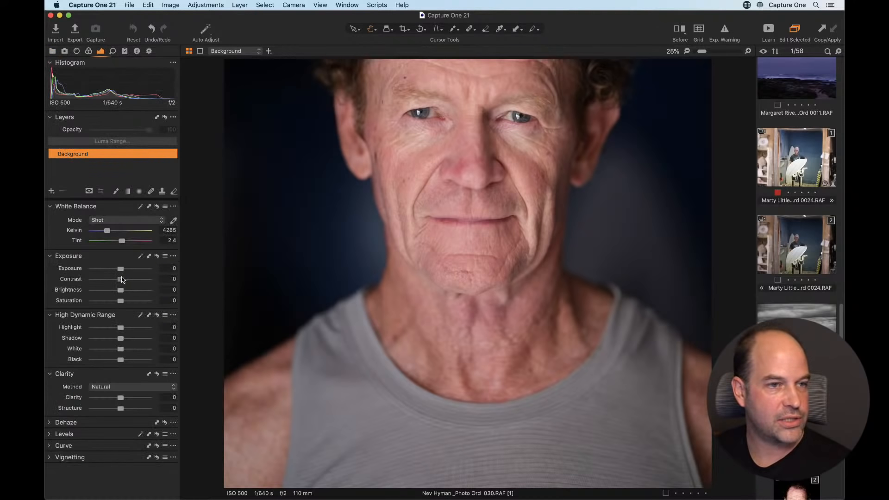
{"action": "left_click_drag", "start_coordinate": [123, 279], "coordinate": [126, 280]}
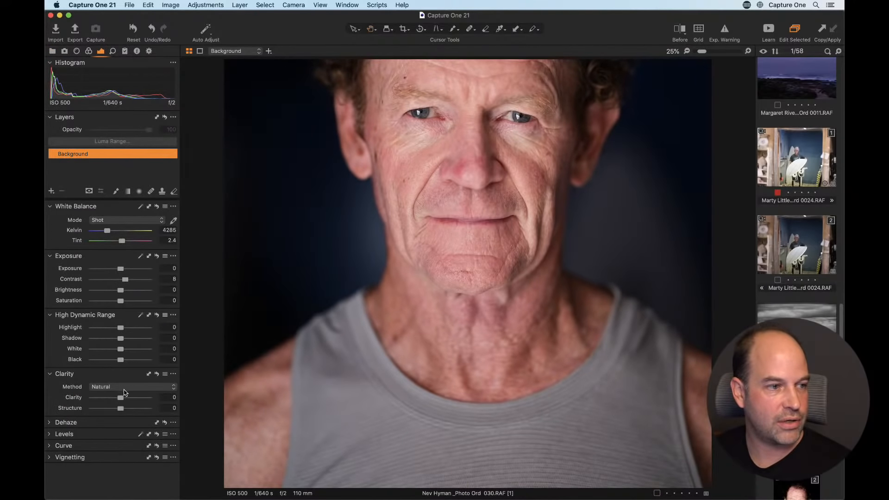
{"action": "left_click_drag", "start_coordinate": [121, 397], "coordinate": [126, 397]}
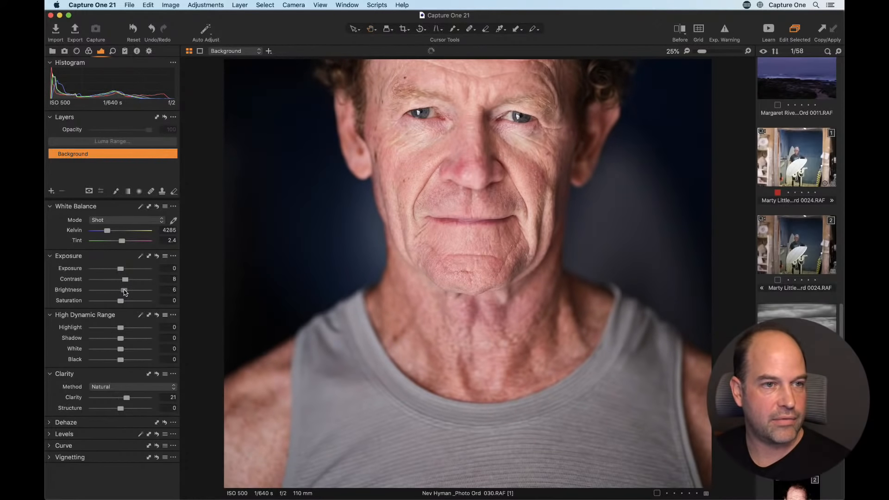
{"action": "left_click_drag", "start_coordinate": [123, 290], "coordinate": [125, 290]}
Examine the skin around the man's nose, cheeks and eyes at 67% magnification.
{"action": "scroll", "coordinate": [564, 276], "scroll_direction": "up", "scroll_amount": 3}
{"action": "scroll", "coordinate": [564, 276], "scroll_direction": "up", "scroll_amount": 5}
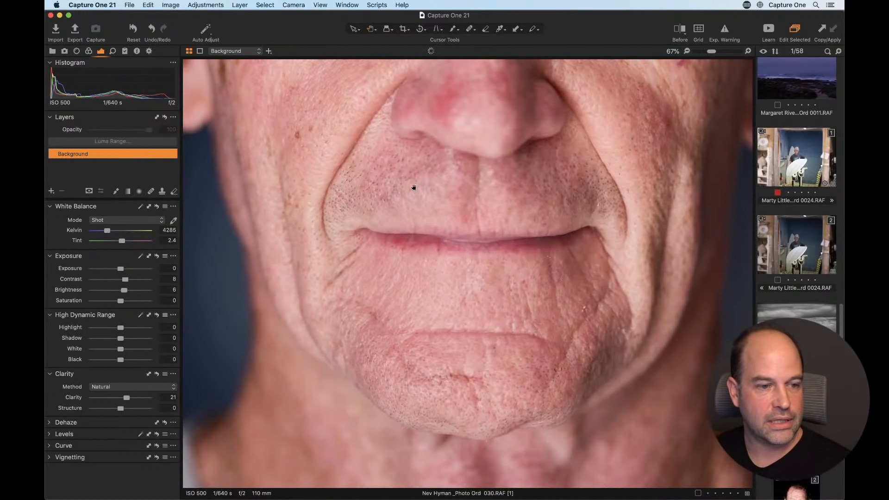
{"action": "left_click_drag", "start_coordinate": [413, 187], "coordinate": [432, 302]}
{"action": "left_click_drag", "start_coordinate": [417, 252], "coordinate": [396, 278]}
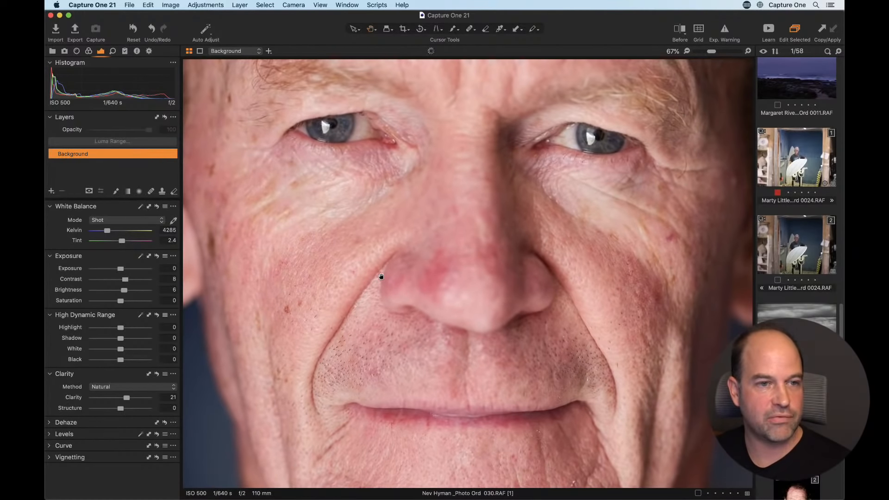
Add a filled adjustment layer to the older man's portrait for colour work and check its mask overlay.
{"action": "left_click_drag", "start_coordinate": [533, 293], "coordinate": [566, 283]}
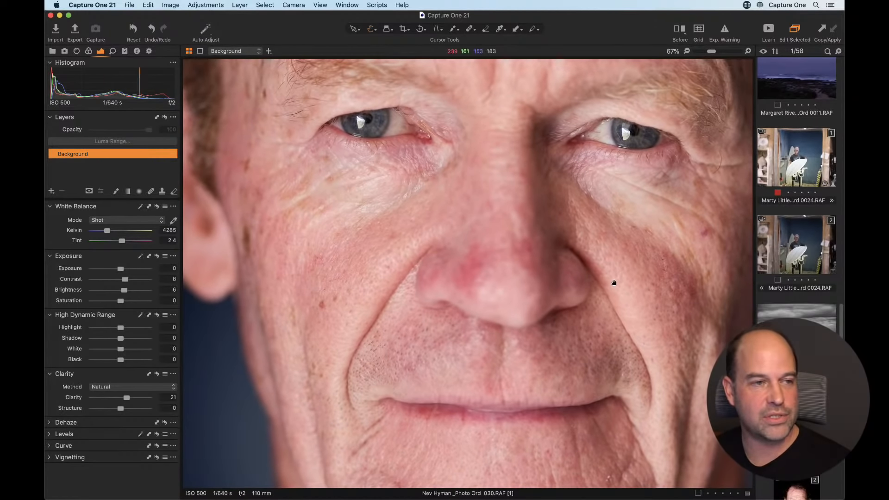
{"action": "left_click", "coordinate": [89, 51]}
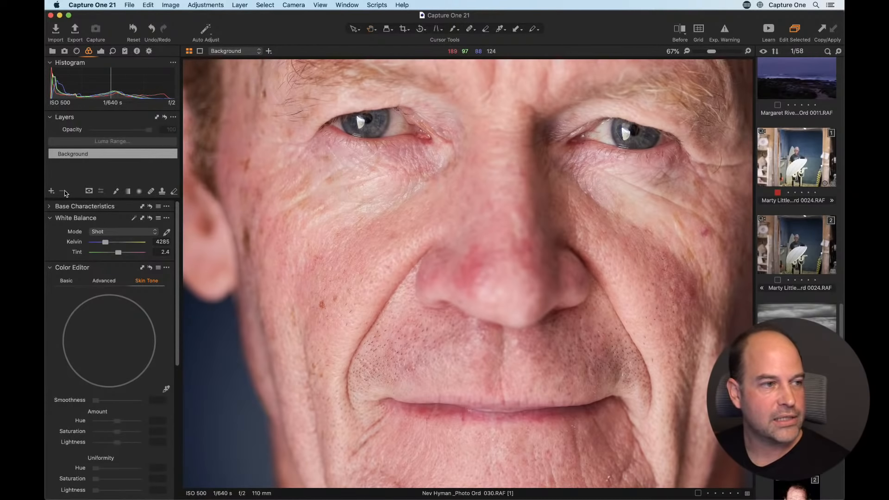
{"action": "left_click", "coordinate": [52, 193]}
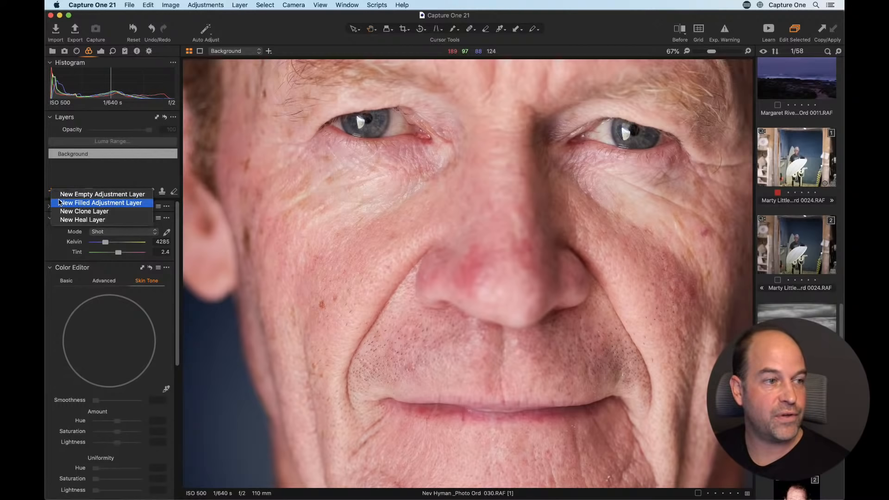
{"action": "left_click", "coordinate": [60, 202]}
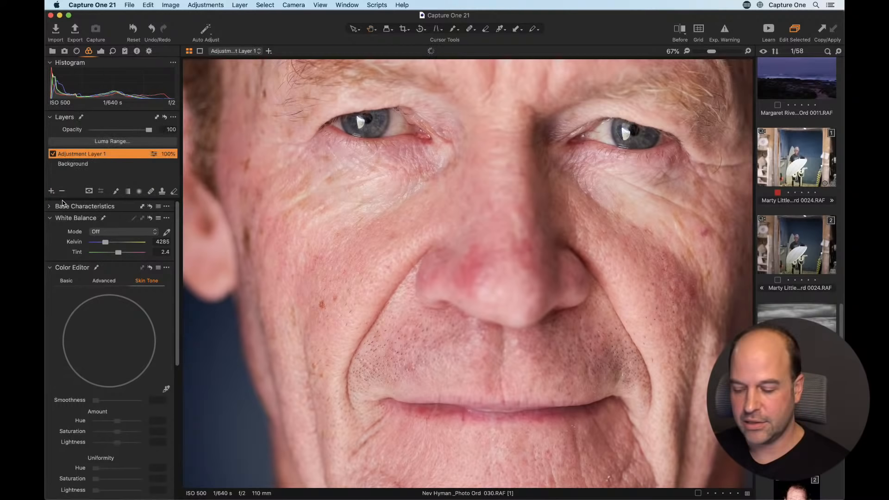
{"action": "key", "text": "m"}
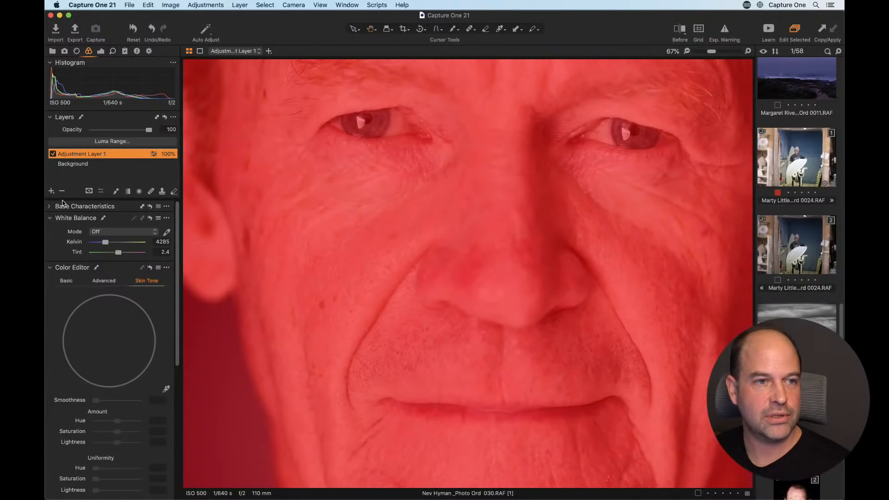
{"action": "key", "text": "m"}
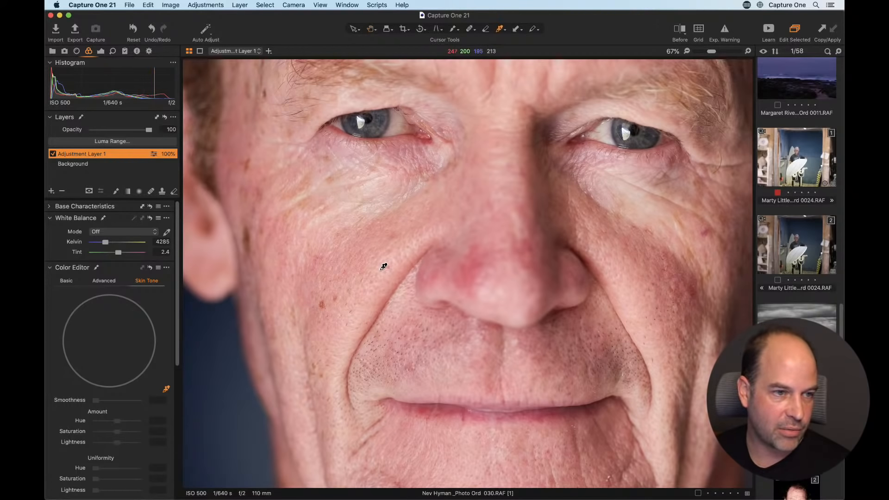
Sample the cheek beside the nose as the Skin Tone colour and widen its hue range from yellow to magenta.
{"action": "left_click", "coordinate": [385, 263]}
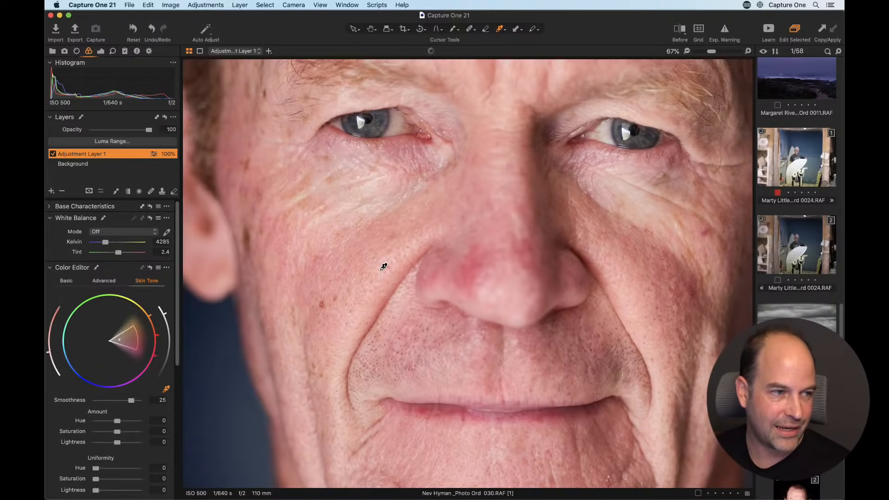
{"action": "left_click_drag", "start_coordinate": [138, 341], "coordinate": [135, 361]}
{"action": "left_click_drag", "start_coordinate": [131, 328], "coordinate": [122, 324]}
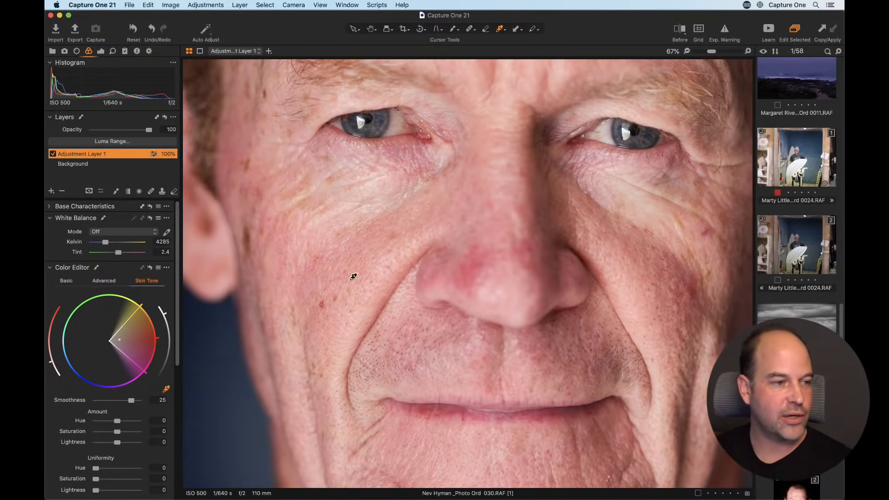
Set the Skin Tone Uniformity to Hue 100 and Saturation 83.2.
{"action": "scroll", "coordinate": [80, 422], "scroll_direction": "down", "scroll_amount": 3}
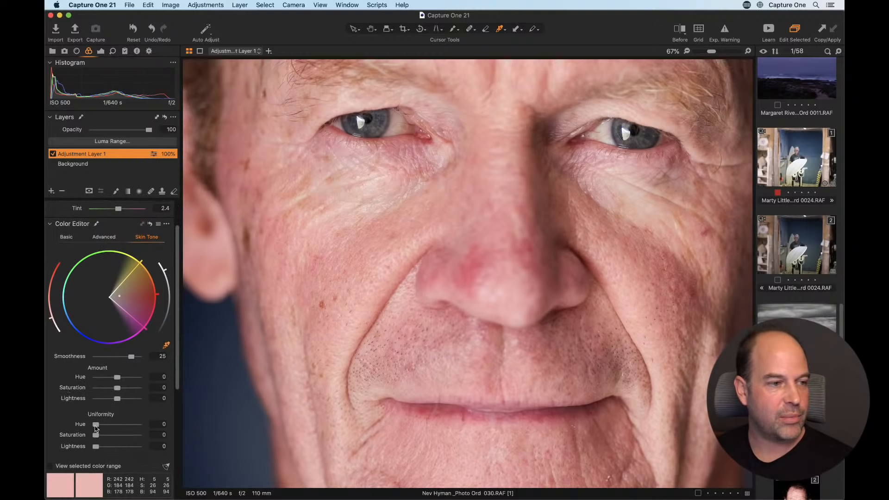
{"action": "left_click_drag", "start_coordinate": [95, 429], "coordinate": [169, 429]}
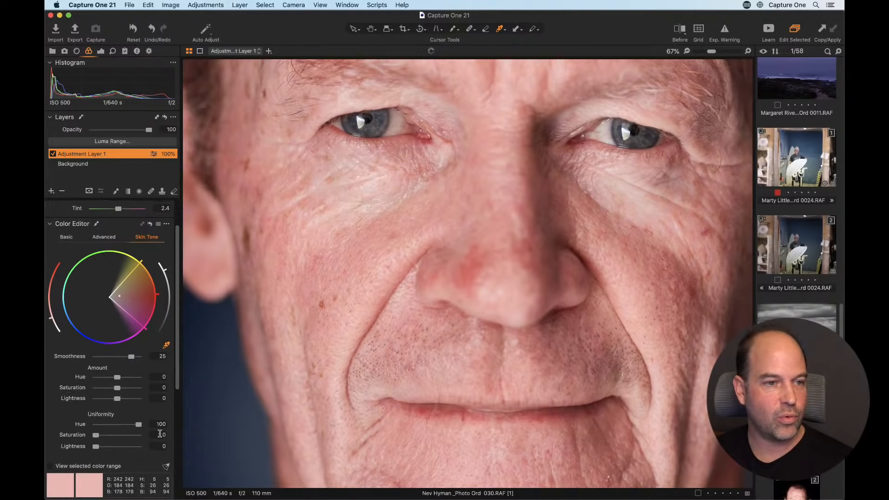
{"action": "left_click_drag", "start_coordinate": [94, 439], "coordinate": [120, 443]}
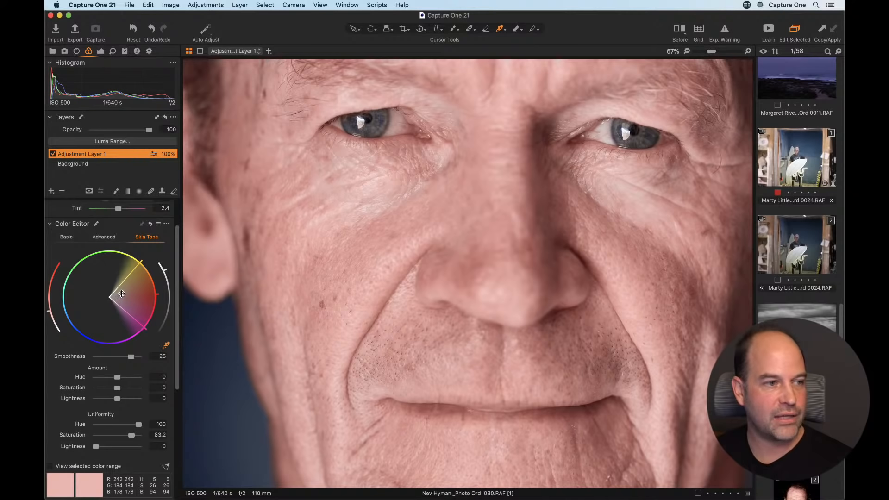
Shift the target skin tone to RGB 247, 163, 147 and compare the portrait with Adjustment Layer 1 off and on.
{"action": "left_click_drag", "start_coordinate": [121, 294], "coordinate": [122, 293]}
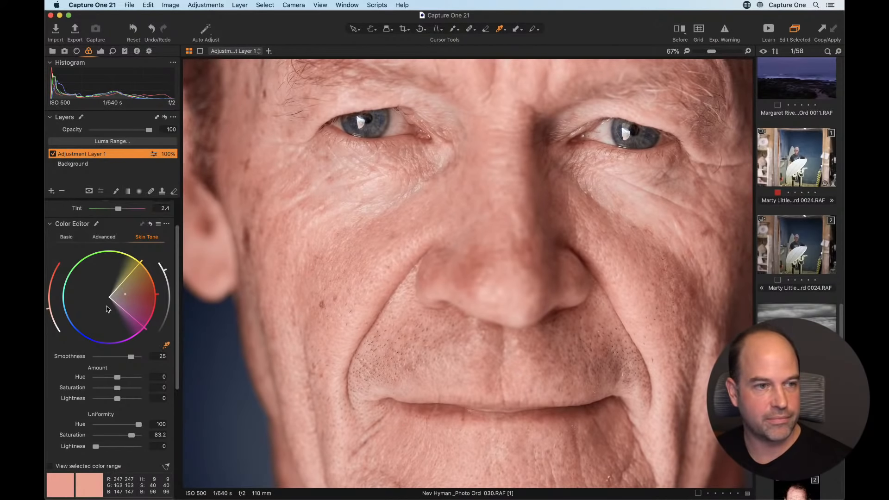
{"action": "left_click", "coordinate": [52, 154]}
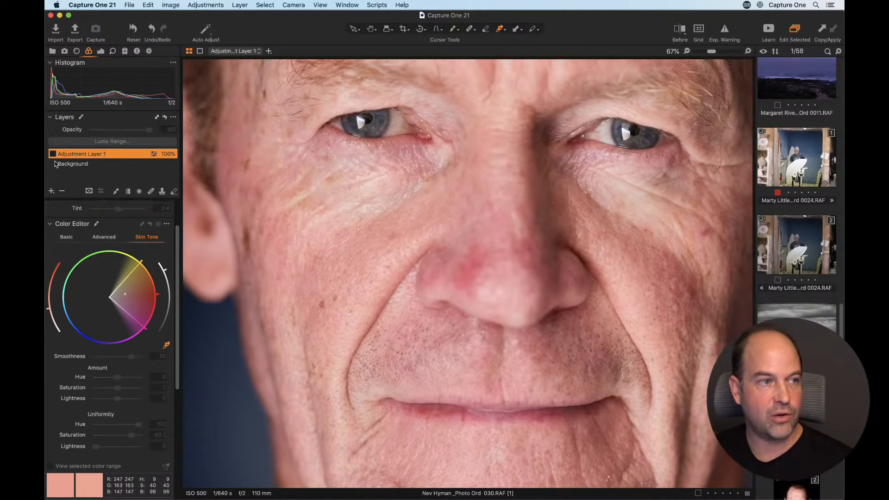
{"action": "left_click", "coordinate": [53, 155]}
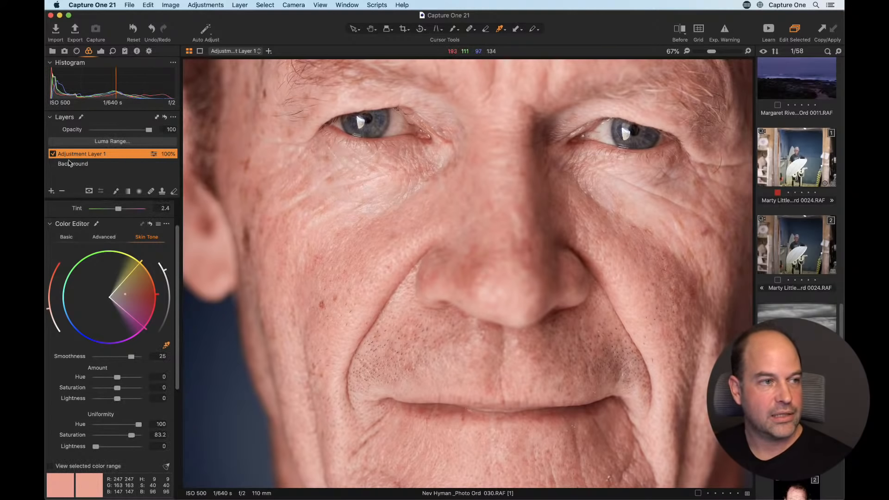
Clear the mask of Adjustment Layer 1 and brush the skin tone correction onto the nose and upper cheeks.
{"action": "right_click", "coordinate": [82, 155]}
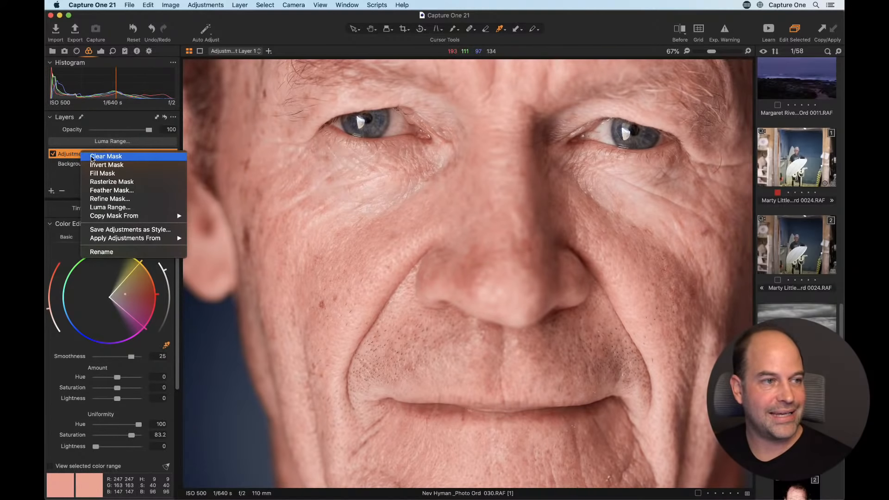
{"action": "left_click", "coordinate": [96, 157]}
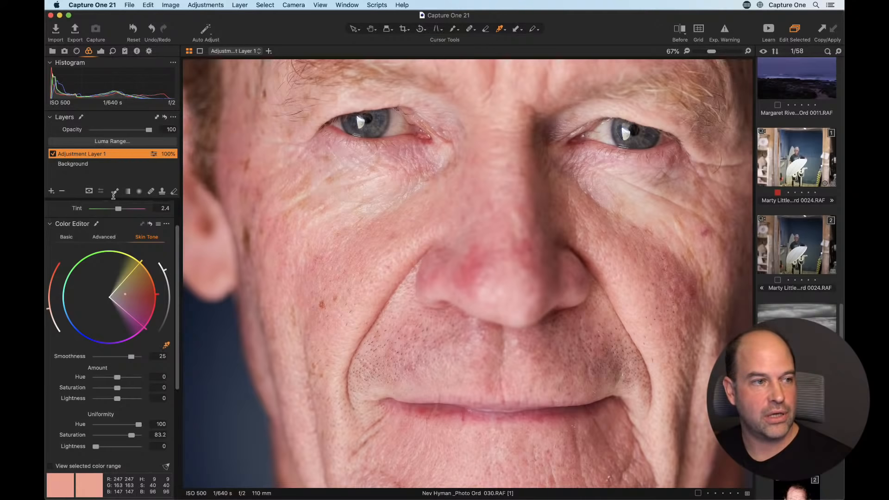
{"action": "left_click", "coordinate": [116, 192]}
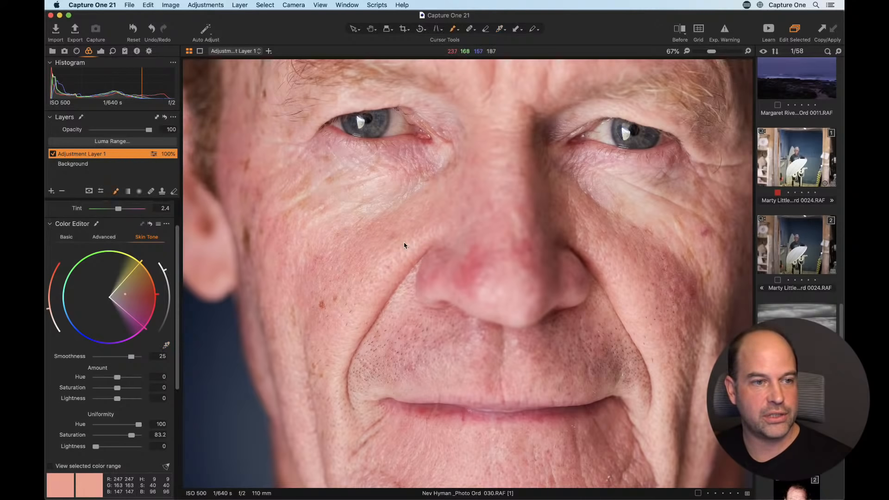
{"action": "right_click", "coordinate": [409, 241]}
{"action": "mouse_move", "coordinate": [411, 241]}
{"action": "left_mouse_down"}
{"action": "mouse_move", "coordinate": [415, 276]}
{"action": "mouse_move", "coordinate": [386, 275]}
{"action": "left_mouse_up"}
{"action": "mouse_move", "coordinate": [481, 187]}
{"action": "left_mouse_down"}
{"action": "mouse_move", "coordinate": [458, 204]}
{"action": "mouse_move", "coordinate": [467, 278]}
{"action": "mouse_move", "coordinate": [505, 273]}
{"action": "mouse_move", "coordinate": [579, 305]}
{"action": "mouse_move", "coordinate": [532, 324]}
{"action": "mouse_move", "coordinate": [471, 310]}
{"action": "mouse_move", "coordinate": [492, 184]}
{"action": "mouse_move", "coordinate": [573, 249]}
{"action": "mouse_move", "coordinate": [554, 216]}
{"action": "mouse_move", "coordinate": [591, 199]}
{"action": "mouse_move", "coordinate": [565, 189]}
{"action": "mouse_move", "coordinate": [436, 201]}
{"action": "mouse_move", "coordinate": [319, 185]}
{"action": "mouse_move", "coordinate": [407, 182]}
{"action": "mouse_move", "coordinate": [347, 188]}
{"action": "mouse_move", "coordinate": [337, 278]}
{"action": "mouse_move", "coordinate": [398, 296]}
{"action": "left_mouse_up"}
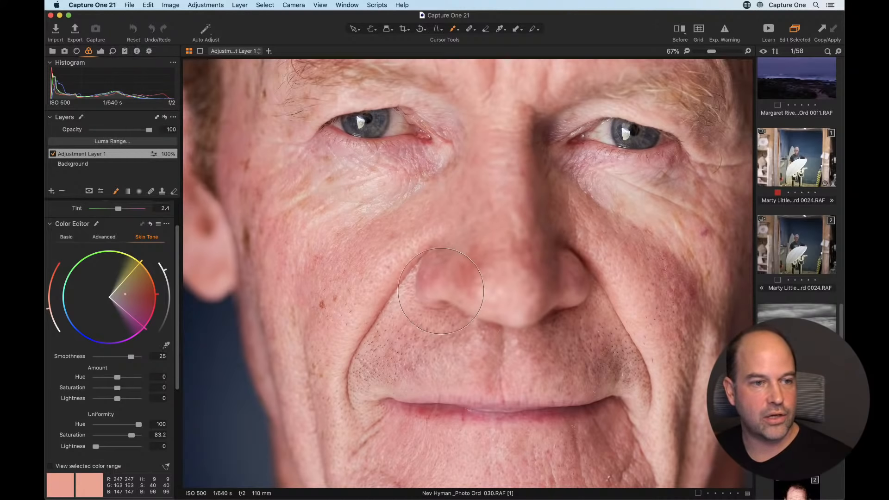
{"action": "left_click_drag", "start_coordinate": [466, 268], "coordinate": [477, 241]}
Brush the skin tone correction onto the red areas of the neck and forehead.
{"action": "scroll", "coordinate": [477, 240], "scroll_direction": "down", "scroll_amount": 5}
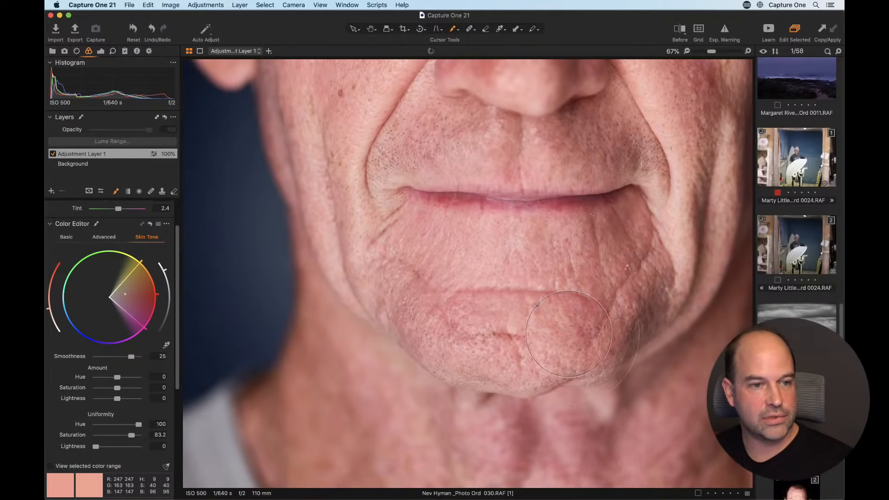
{"action": "left_click_drag", "start_coordinate": [500, 298], "coordinate": [396, 150]}
{"action": "mouse_move", "coordinate": [429, 309]}
{"action": "left_mouse_down"}
{"action": "mouse_move", "coordinate": [377, 295]}
{"action": "mouse_move", "coordinate": [526, 275]}
{"action": "mouse_move", "coordinate": [369, 296]}
{"action": "mouse_move", "coordinate": [497, 296]}
{"action": "mouse_move", "coordinate": [453, 303]}
{"action": "mouse_move", "coordinate": [356, 290]}
{"action": "mouse_move", "coordinate": [408, 295]}
{"action": "mouse_move", "coordinate": [467, 271]}
{"action": "mouse_move", "coordinate": [372, 275]}
{"action": "mouse_move", "coordinate": [430, 307]}
{"action": "mouse_move", "coordinate": [594, 230]}
{"action": "mouse_move", "coordinate": [453, 381]}
{"action": "mouse_move", "coordinate": [451, 402]}
{"action": "mouse_move", "coordinate": [394, 357]}
{"action": "mouse_move", "coordinate": [353, 292]}
{"action": "mouse_move", "coordinate": [412, 300]}
{"action": "mouse_move", "coordinate": [567, 235]}
{"action": "left_mouse_up"}
{"action": "left_click_drag", "start_coordinate": [504, 150], "coordinate": [506, 466]}
{"action": "left_click_drag", "start_coordinate": [471, 209], "coordinate": [504, 430]}
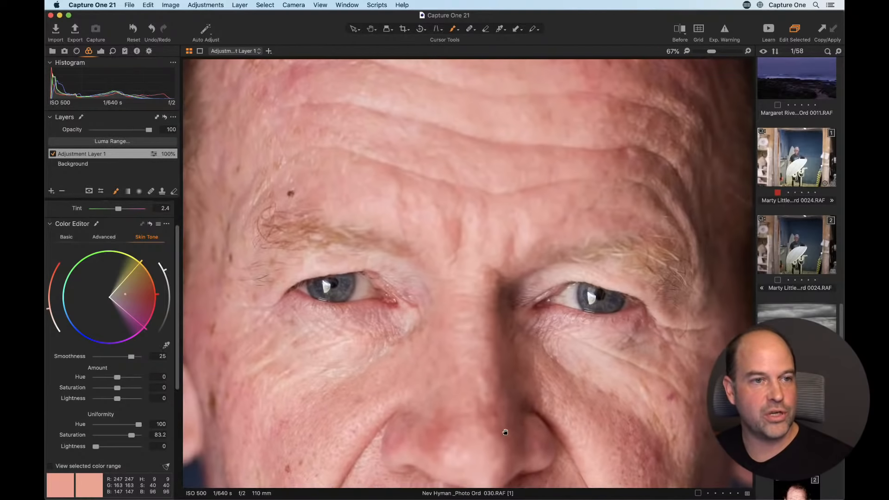
{"action": "left_click_drag", "start_coordinate": [460, 241], "coordinate": [470, 392]}
{"action": "mouse_move", "coordinate": [340, 223]}
{"action": "left_mouse_down"}
{"action": "mouse_move", "coordinate": [334, 196]}
{"action": "mouse_move", "coordinate": [313, 182]}
{"action": "mouse_move", "coordinate": [310, 200]}
{"action": "mouse_move", "coordinate": [366, 128]}
{"action": "mouse_move", "coordinate": [369, 170]}
{"action": "mouse_move", "coordinate": [433, 164]}
{"action": "mouse_move", "coordinate": [616, 179]}
{"action": "mouse_move", "coordinate": [375, 173]}
{"action": "mouse_move", "coordinate": [327, 124]}
{"action": "mouse_move", "coordinate": [485, 268]}
{"action": "left_mouse_up"}
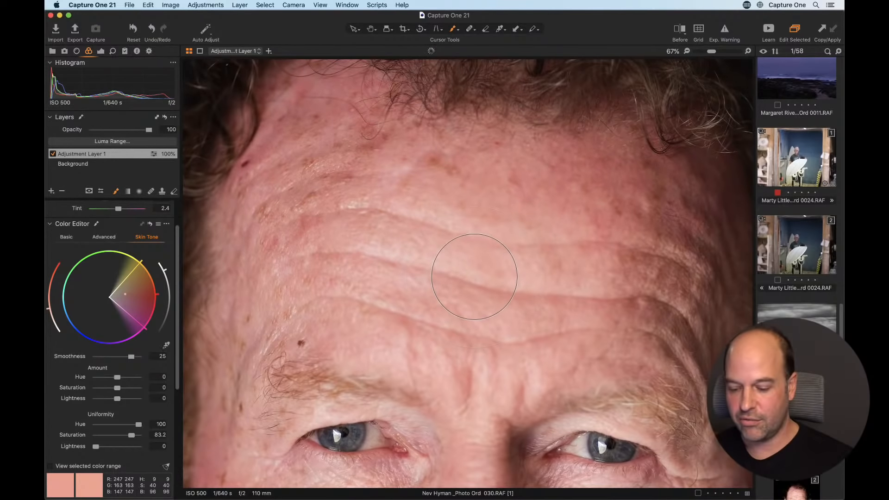
Examine the painted mask over the whole face and neck at 25% with its overlay on and off.
{"action": "key", "text": "super+minus"}
{"action": "key", "text": "super+minus"}
{"action": "key", "text": "super+minus"}
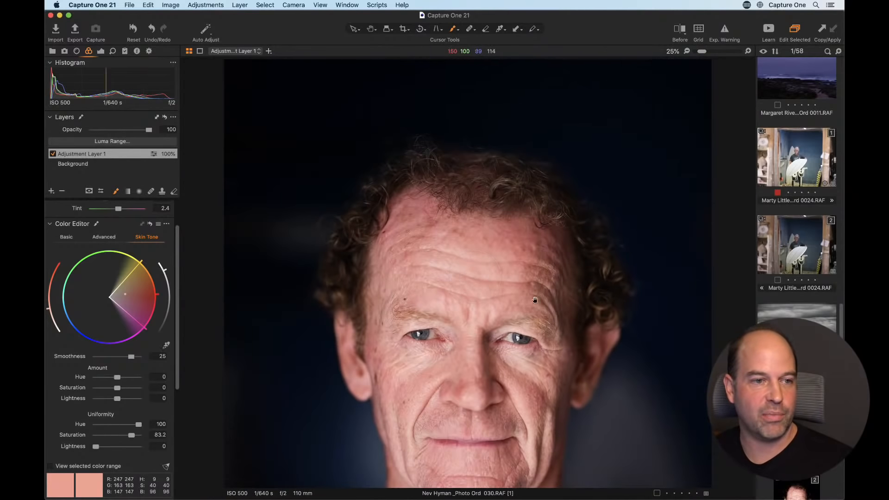
{"action": "left_click_drag", "start_coordinate": [520, 320], "coordinate": [492, 225]}
{"action": "key", "text": "m"}
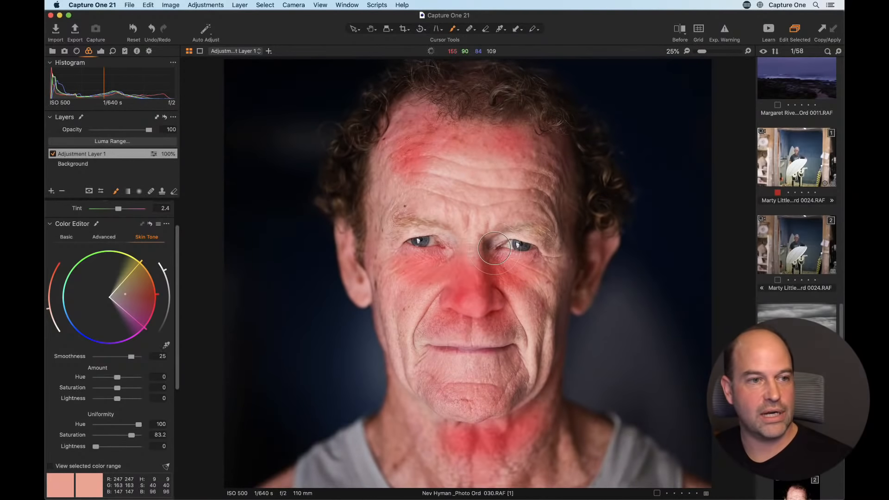
{"action": "key", "text": "m"}
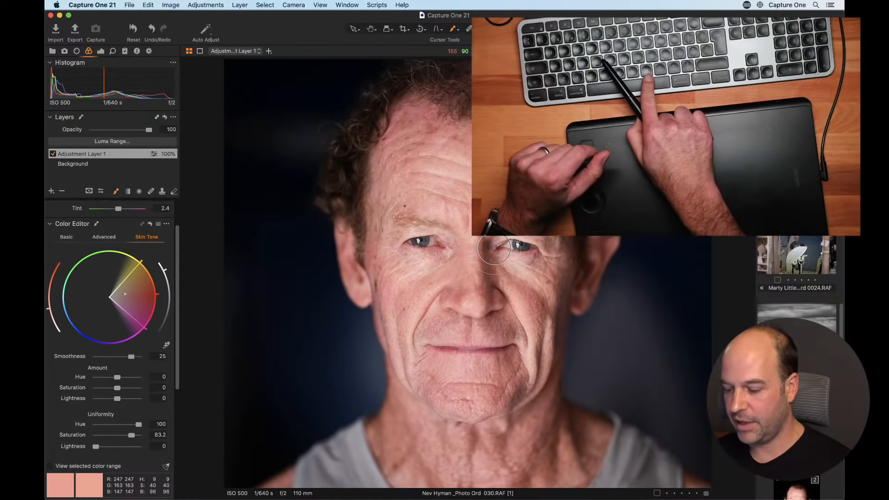
{"action": "key", "text": "m"}
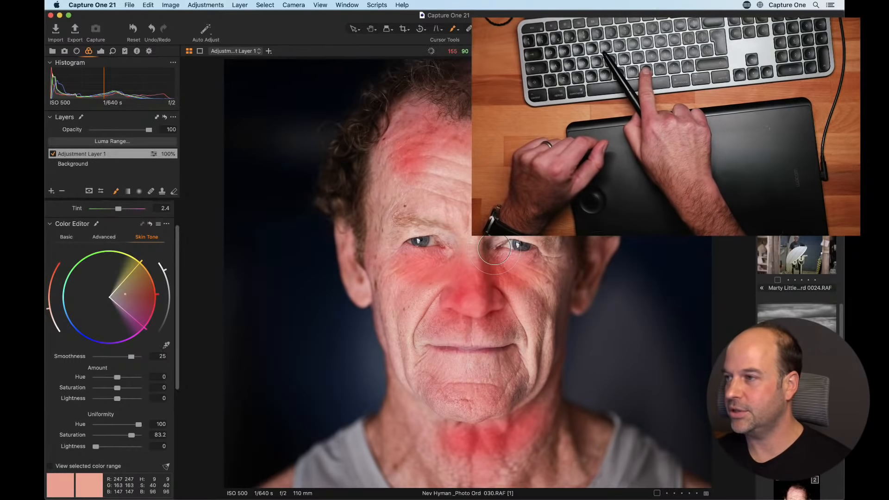
{"action": "key", "text": "m"}
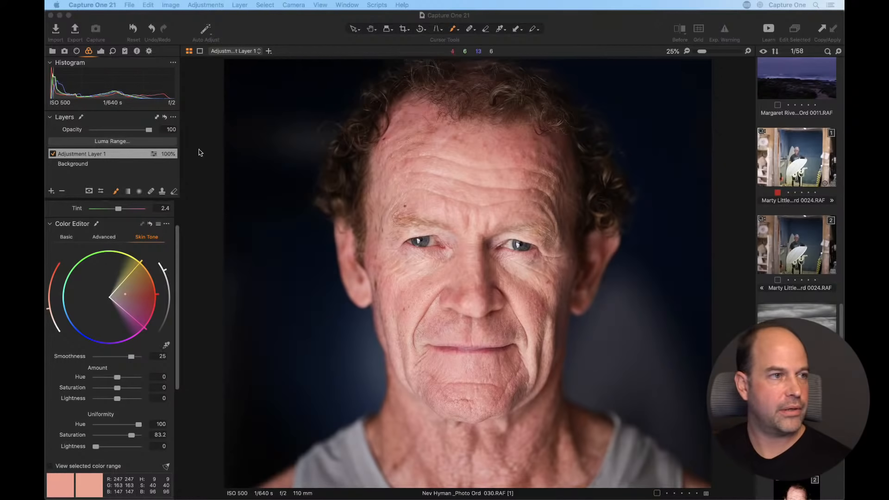
Open the Color Range Mask album under All things color and show DSC01763.ARW, the portrait in the blue dress.
{"action": "left_click", "coordinate": [52, 51]}
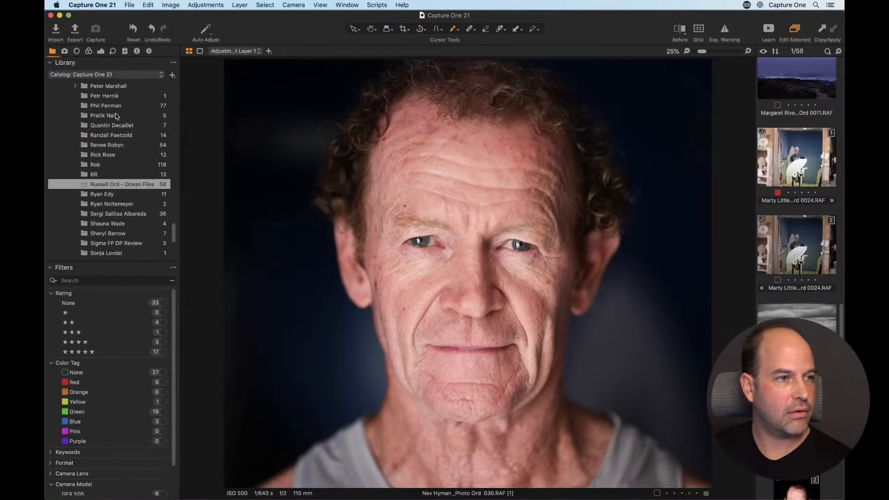
{"action": "scroll", "coordinate": [116, 113], "scroll_direction": "up", "scroll_amount": 15}
{"action": "scroll", "coordinate": [115, 113], "scroll_direction": "up", "scroll_amount": 8}
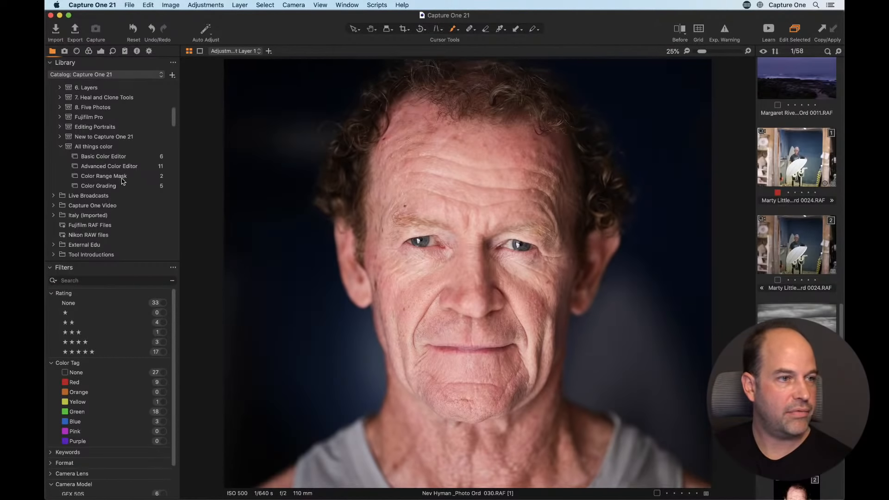
{"action": "left_click", "coordinate": [121, 177]}
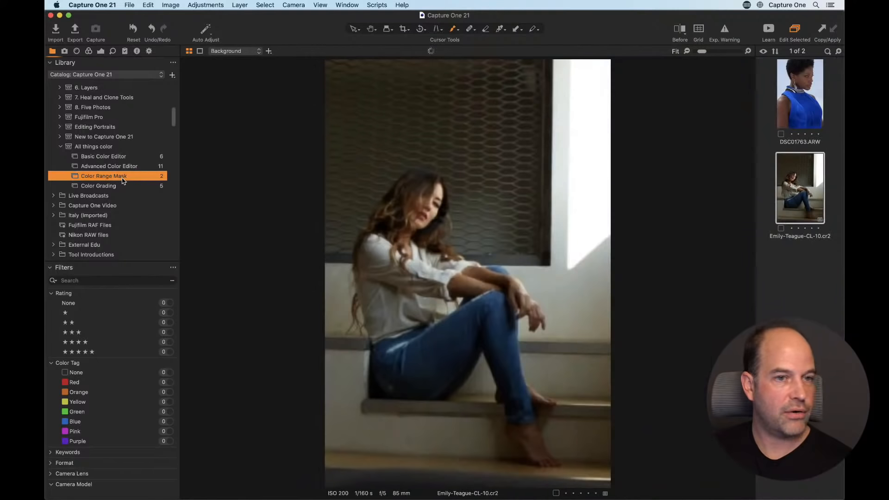
{"action": "left_click", "coordinate": [795, 124]}
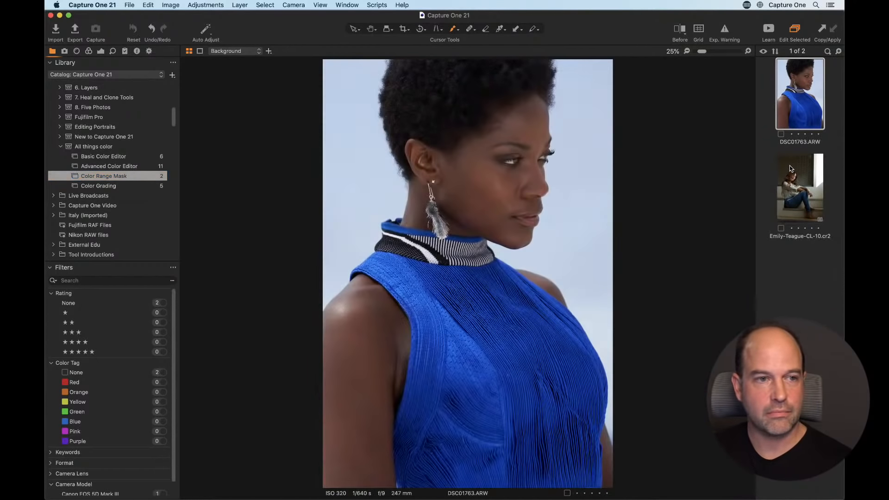
Sample the blue dress as the Skin Tone colour and detach the Color Editor as a floating tool beside the portrait.
{"action": "left_click", "coordinate": [100, 51]}
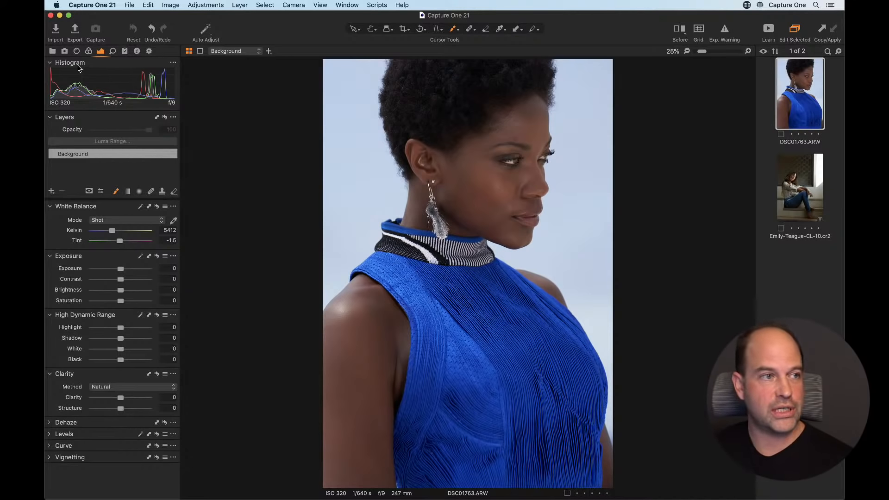
{"action": "left_click", "coordinate": [89, 51]}
{"action": "scroll", "coordinate": [151, 292], "scroll_direction": "up", "scroll_amount": 2}
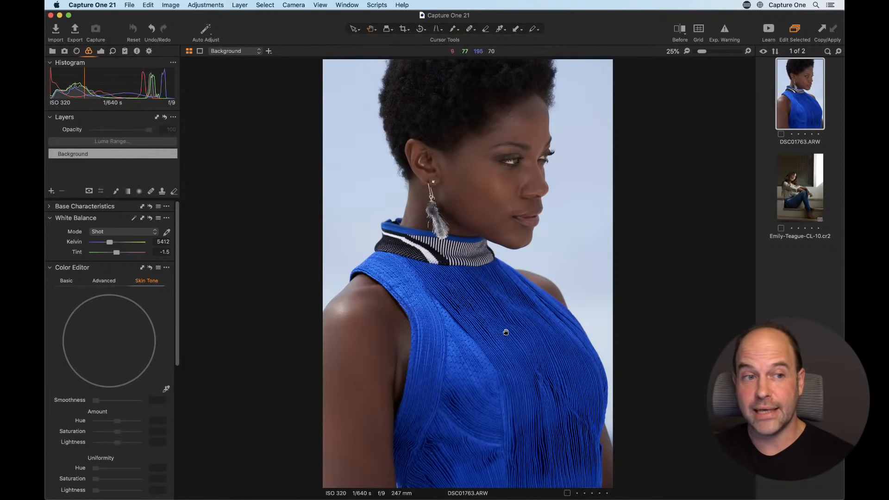
{"action": "left_click", "coordinate": [167, 391]}
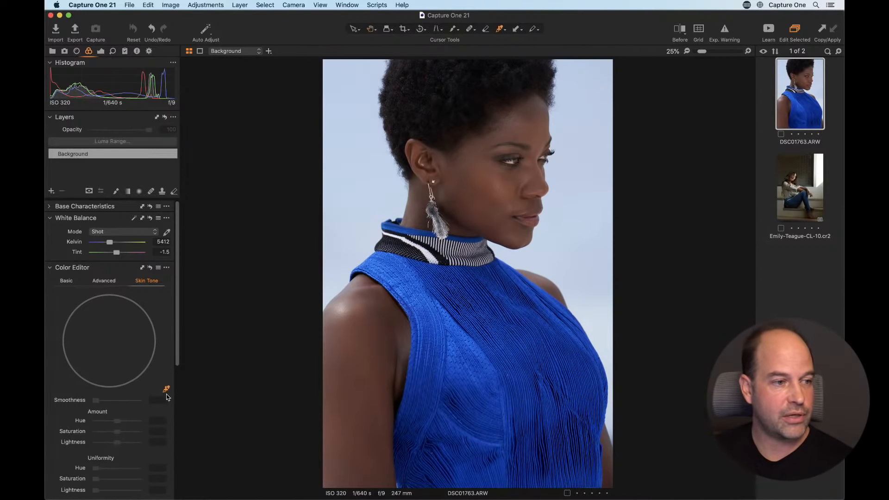
{"action": "left_click", "coordinate": [513, 341]}
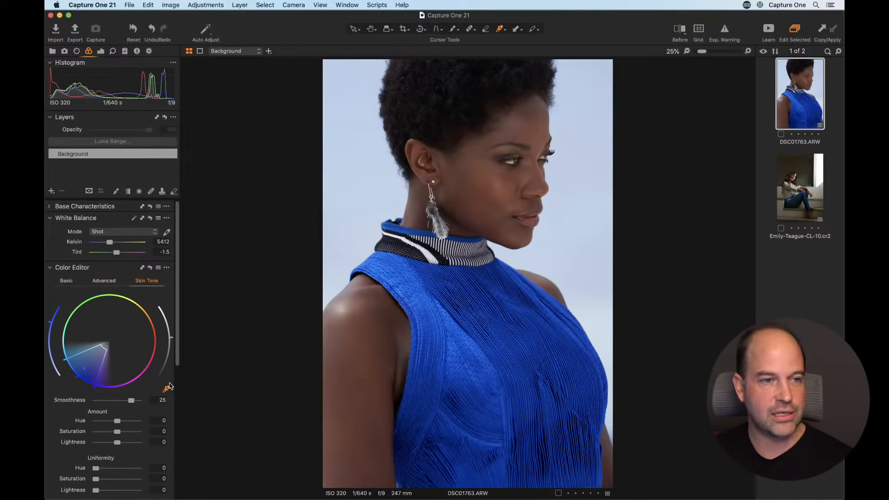
{"action": "left_click_drag", "start_coordinate": [109, 271], "coordinate": [257, 74]}
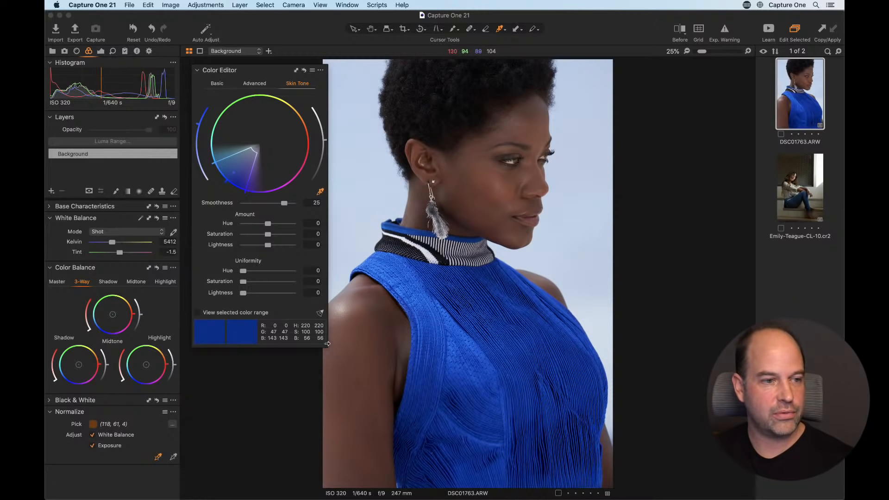
Enlarge the floating Color Editor and examine the pleated fabric of the blue dress at 100%.
{"action": "left_click_drag", "start_coordinate": [324, 348], "coordinate": [380, 390]}
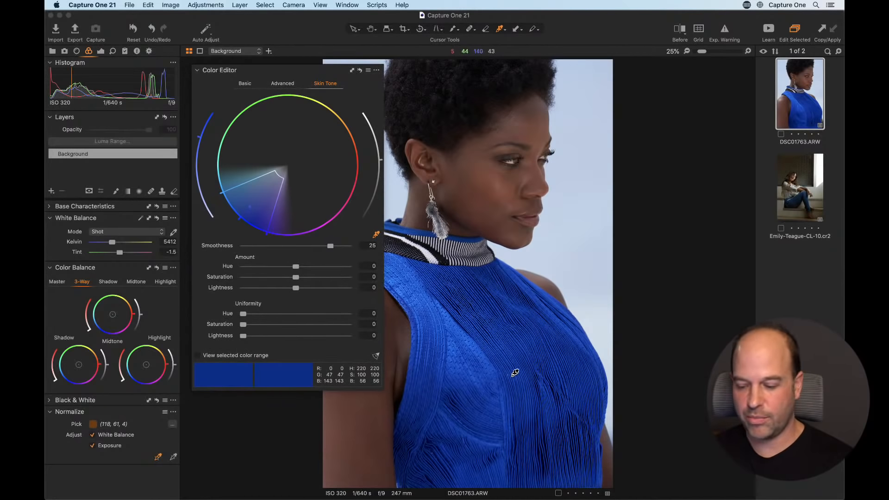
{"action": "key", "text": "h"}
{"action": "double_click", "coordinate": [488, 317]}
{"action": "left_click_drag", "start_coordinate": [507, 293], "coordinate": [632, 350]}
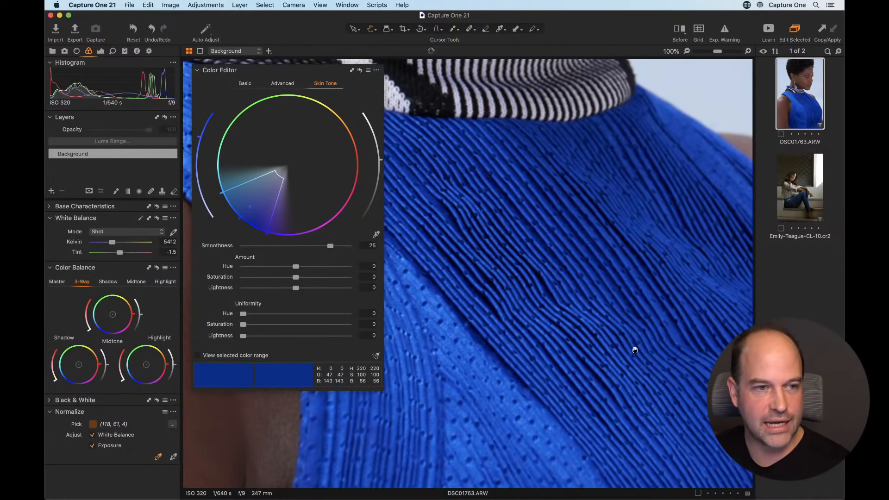
{"action": "double_click", "coordinate": [603, 337]}
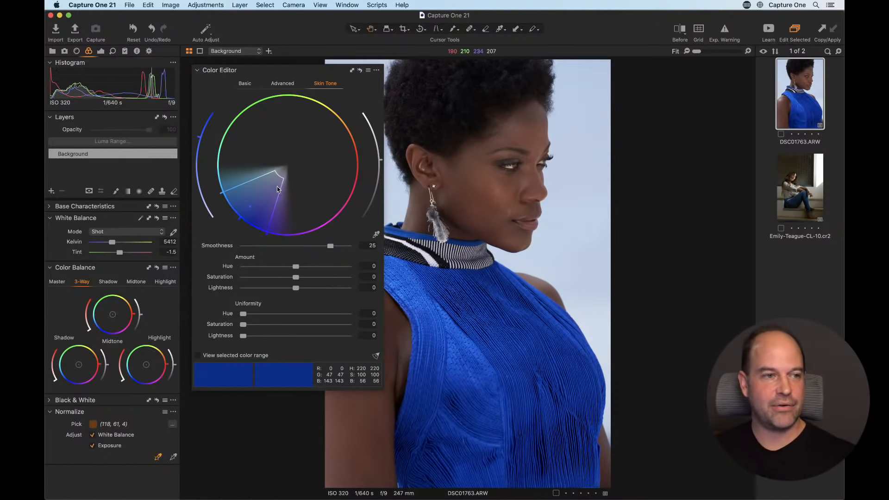
Extend the blue selection's saturation range to the centre of the colour wheel and preview the selected colour range.
{"action": "left_click_drag", "start_coordinate": [280, 177], "coordinate": [291, 164]}
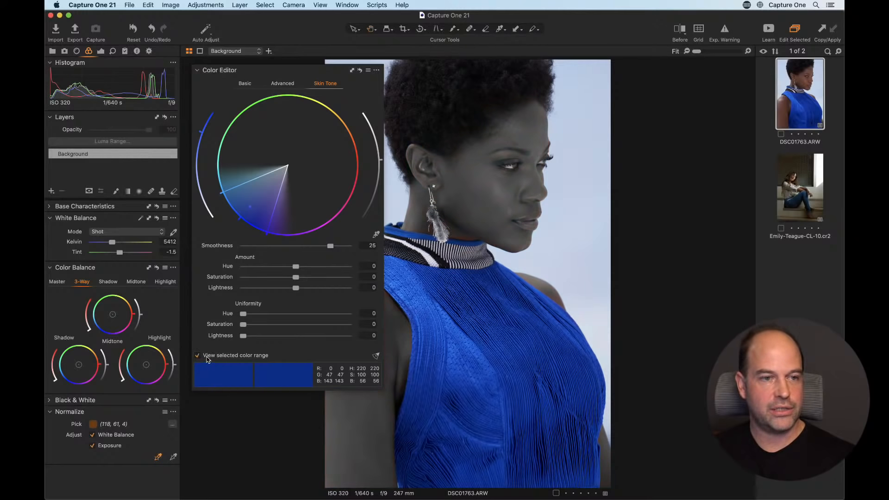
{"action": "left_click_drag", "start_coordinate": [310, 73], "coordinate": [232, 79]}
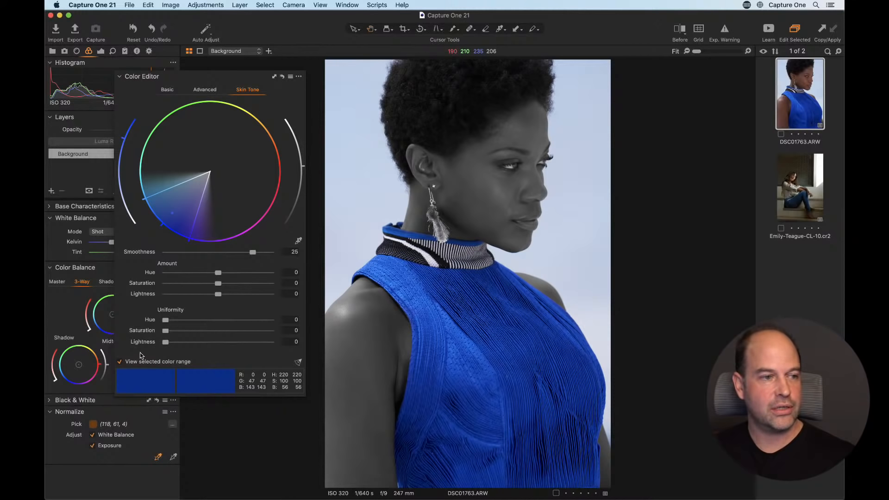
{"action": "left_click_drag", "start_coordinate": [165, 342], "coordinate": [119, 355]}
{"action": "left_click", "coordinate": [120, 362]}
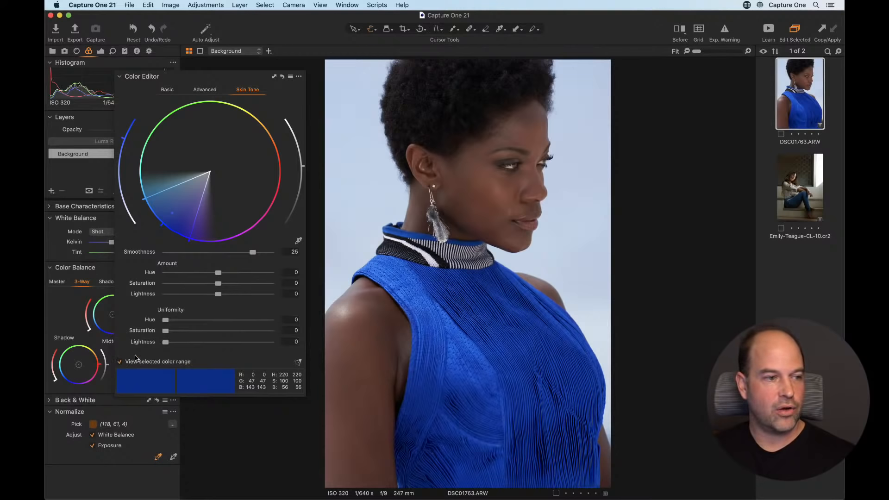
Restrict the blue selection to the more saturated colours of the dress and create a masked layer from the selection.
{"action": "left_click_drag", "start_coordinate": [208, 173], "coordinate": [184, 210]}
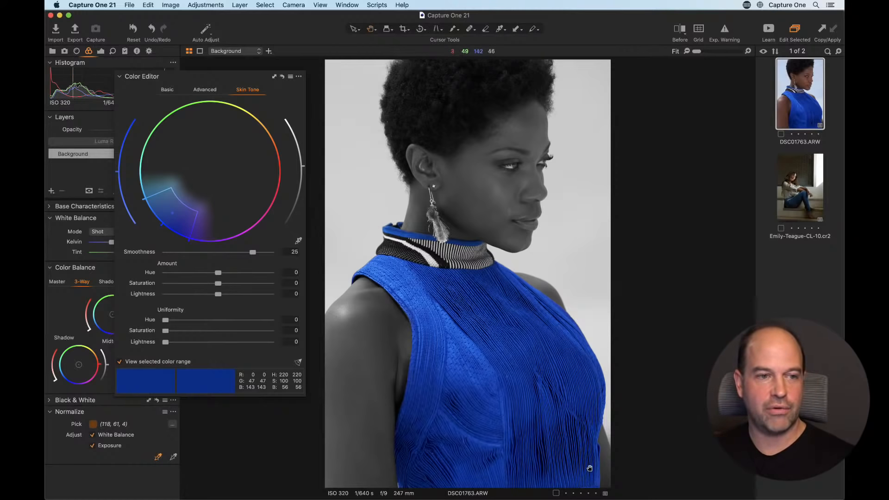
{"action": "left_click", "coordinate": [122, 362]}
{"action": "left_click_drag", "start_coordinate": [200, 77], "coordinate": [279, 71]}
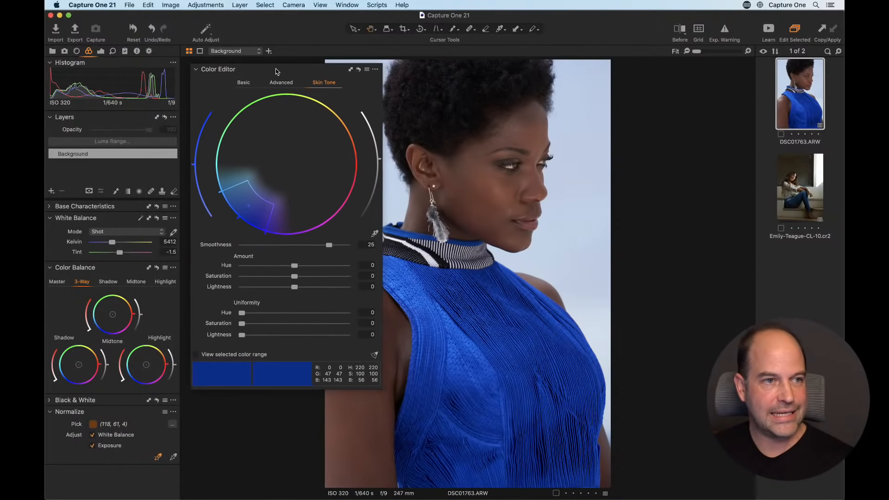
{"action": "left_click", "coordinate": [375, 71]}
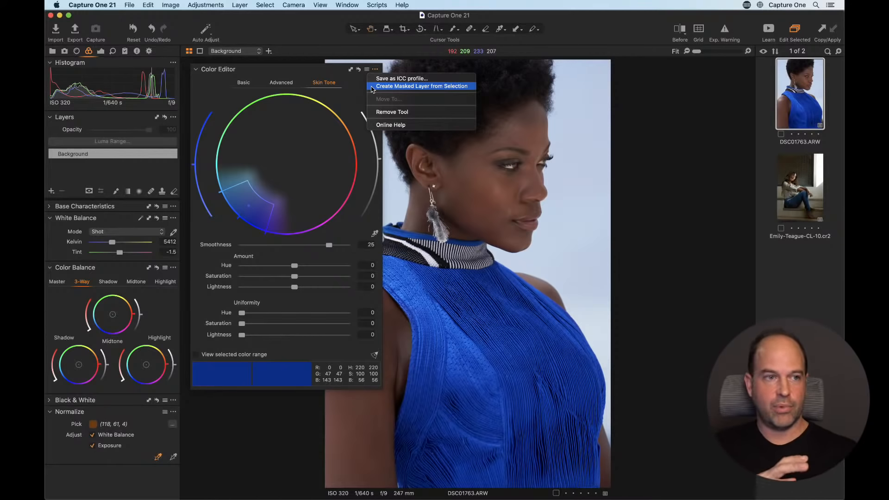
{"action": "left_click", "coordinate": [373, 86]}
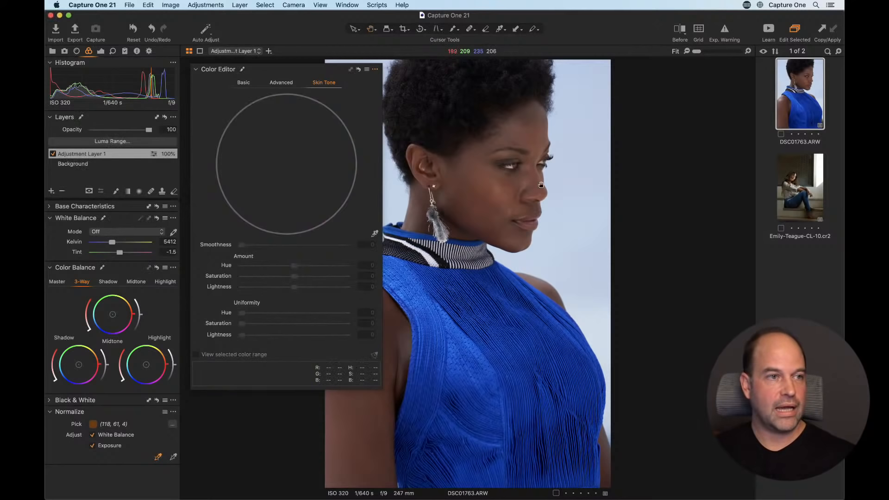
Dock the Color Editor back below White Balance and check the new layer's mask with its overlay on and off.
{"action": "left_click_drag", "start_coordinate": [262, 70], "coordinate": [222, 246]}
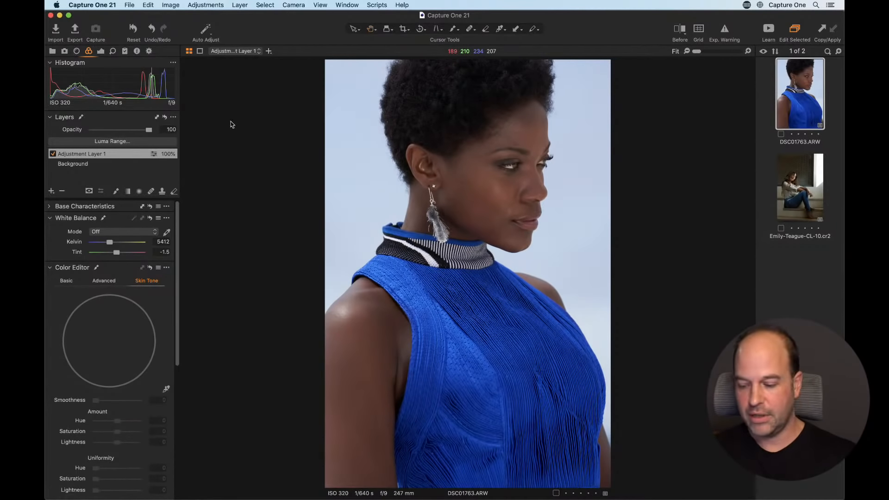
{"action": "key", "text": "m"}
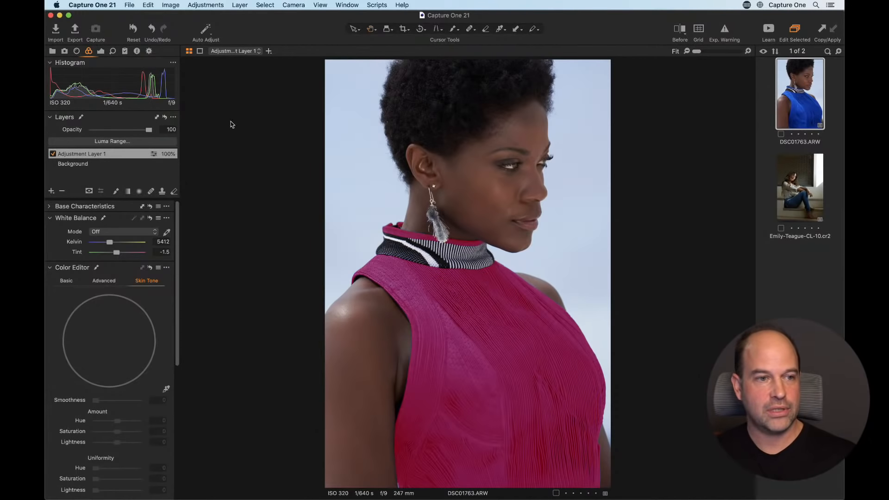
{"action": "key", "text": "m"}
{"action": "key", "text": "m"}
{"action": "key", "text": "m"}
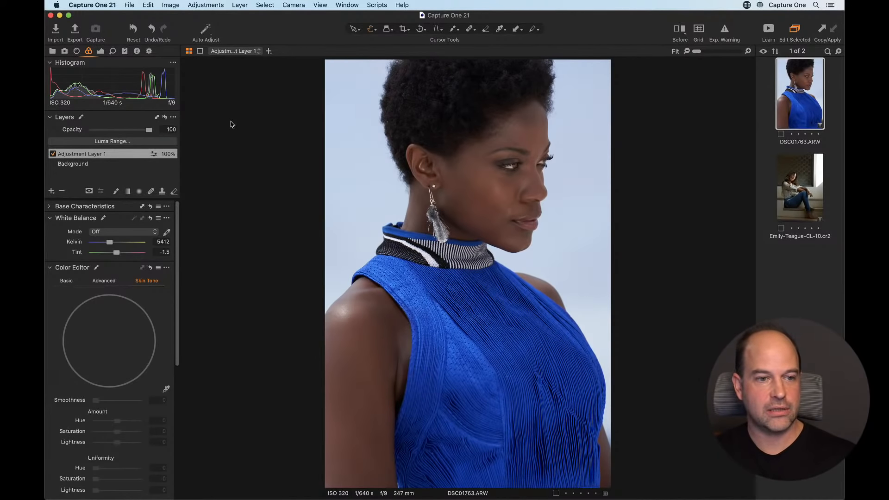
{"action": "key", "text": "m"}
{"action": "key", "text": "m"}
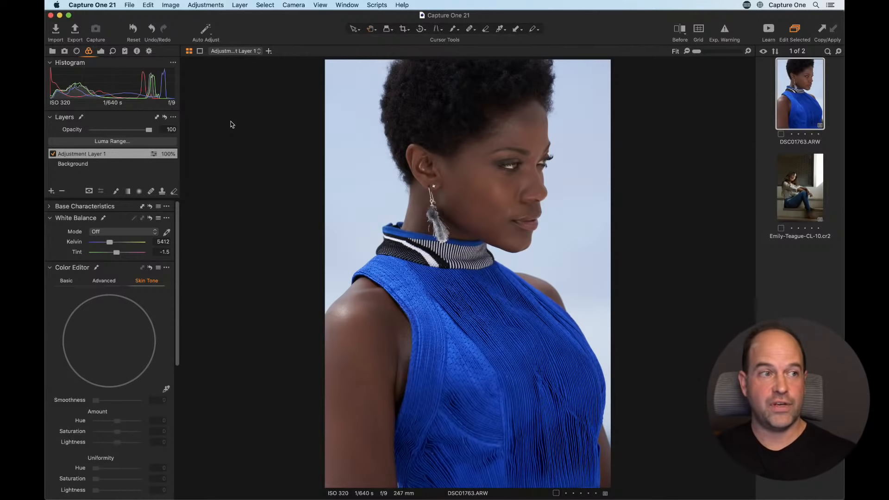
Display the dress layer's mask in grayscale and examine the gaps in it at 50%.
{"action": "left_click", "coordinate": [89, 192]}
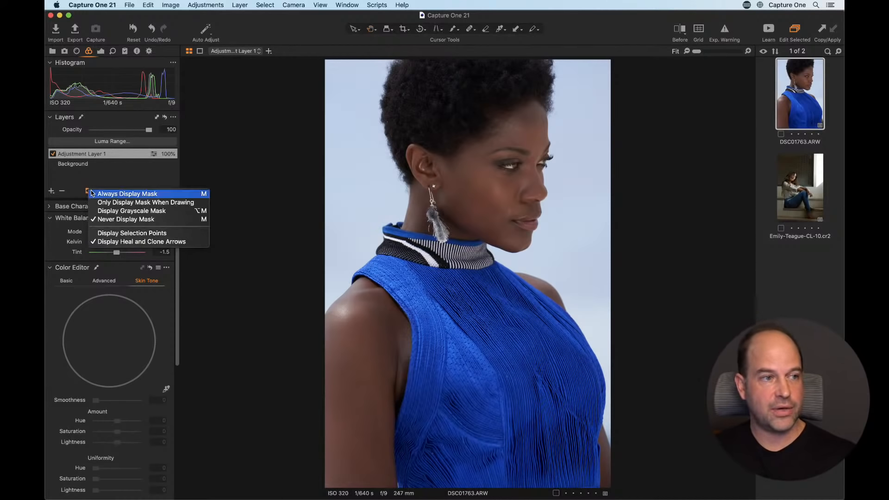
{"action": "left_click", "coordinate": [101, 211]}
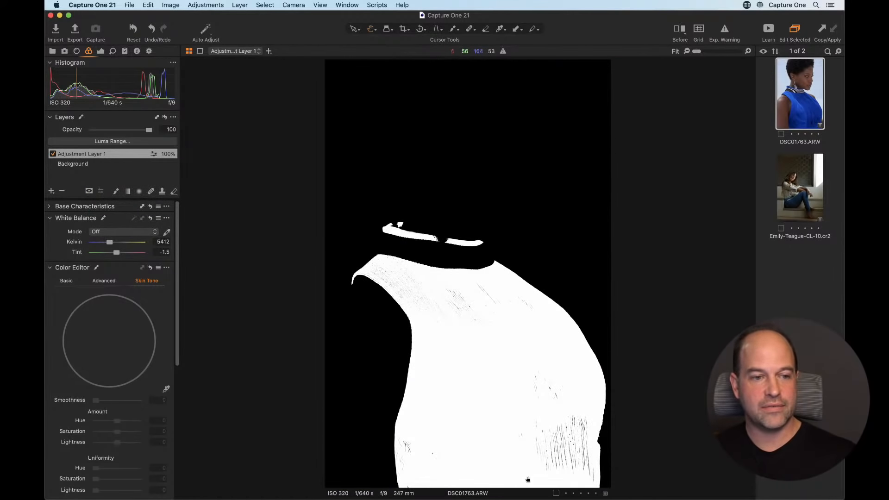
{"action": "left_click", "coordinate": [479, 337]}
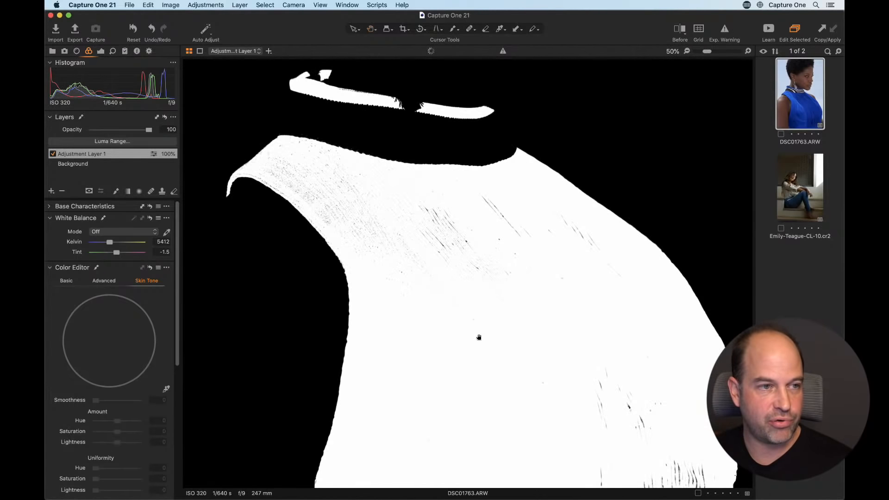
{"action": "left_click_drag", "start_coordinate": [505, 334], "coordinate": [508, 179]}
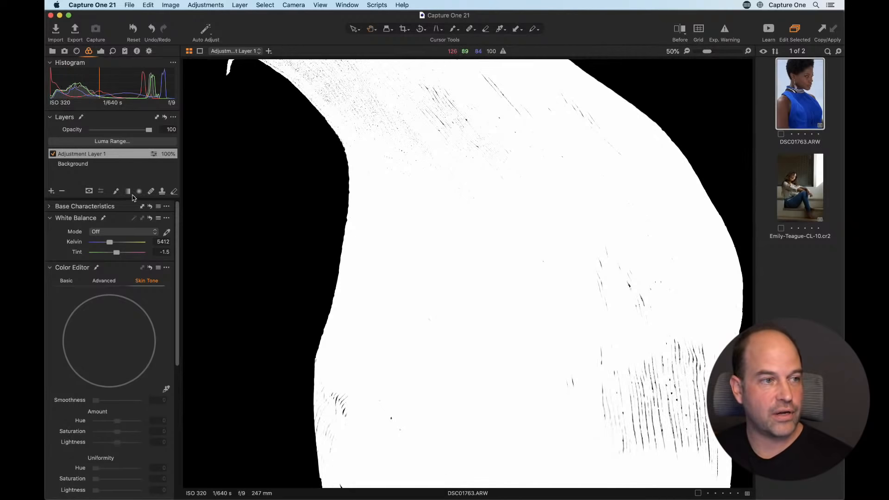
Compare the grayscale mask with the photo and brush in its gaps over the dress's front folds and waist.
{"action": "left_click", "coordinate": [116, 191]}
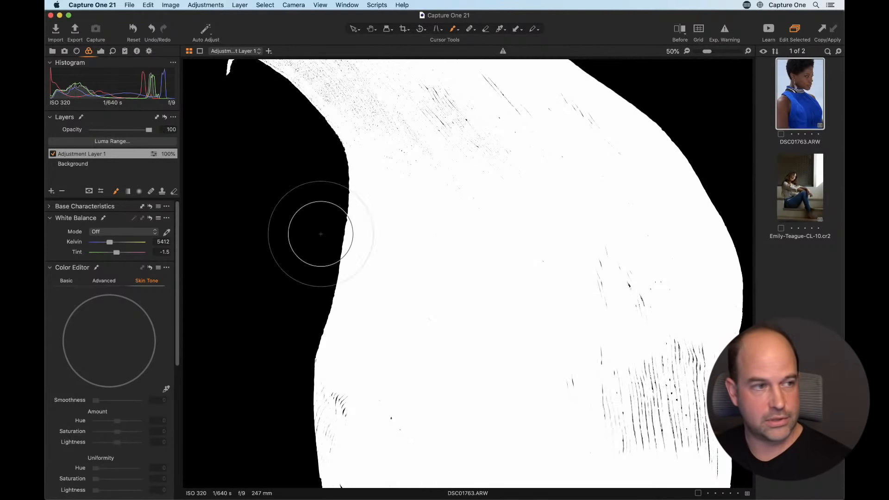
{"action": "left_click", "coordinate": [89, 191]}
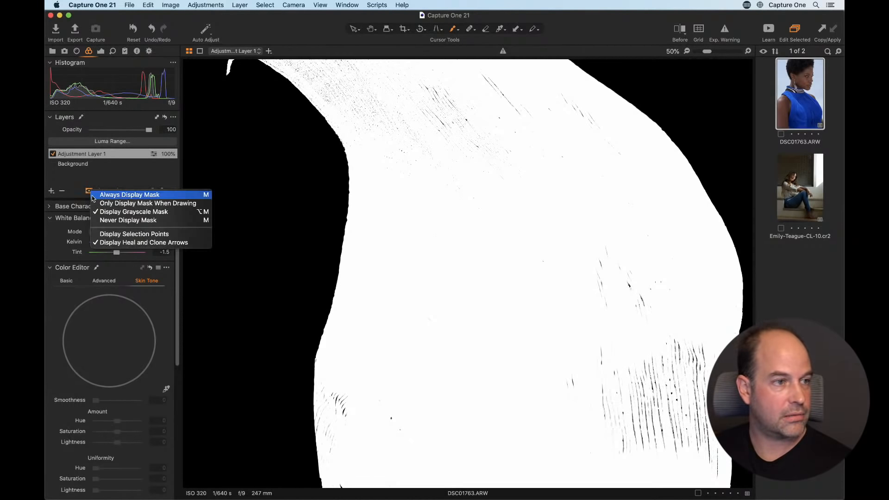
{"action": "left_click", "coordinate": [105, 220]}
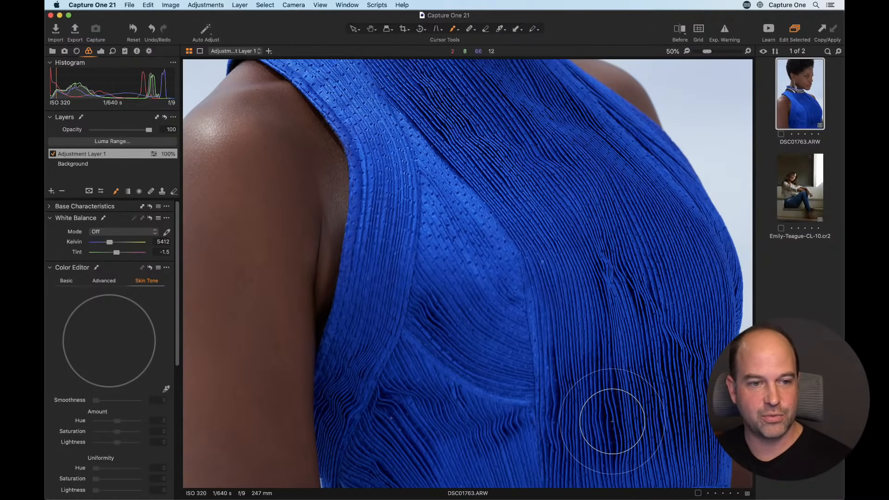
{"action": "key", "text": "alt+m"}
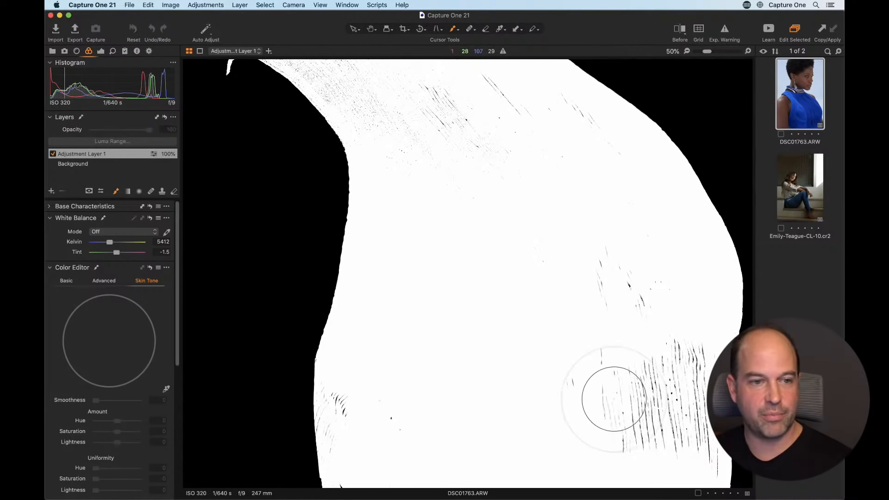
{"action": "right_click", "coordinate": [572, 370]}
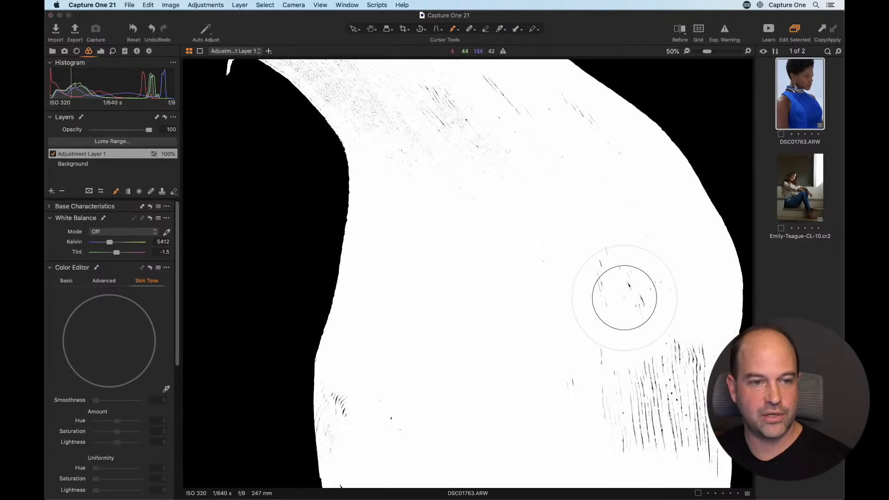
{"action": "mouse_move", "coordinate": [612, 306]}
{"action": "left_mouse_down"}
{"action": "mouse_move", "coordinate": [642, 446]}
{"action": "mouse_move", "coordinate": [677, 361]}
{"action": "mouse_move", "coordinate": [681, 441]}
{"action": "mouse_move", "coordinate": [693, 461]}
{"action": "mouse_move", "coordinate": [619, 275]}
{"action": "mouse_move", "coordinate": [595, 261]}
{"action": "left_mouse_up"}
{"action": "mouse_move", "coordinate": [516, 176]}
{"action": "left_mouse_down"}
{"action": "mouse_move", "coordinate": [526, 350]}
{"action": "mouse_move", "coordinate": [437, 281]}
{"action": "mouse_move", "coordinate": [560, 287]}
{"action": "mouse_move", "coordinate": [592, 369]}
{"action": "left_mouse_up"}
{"action": "left_click_drag", "start_coordinate": [537, 367], "coordinate": [530, 191]}
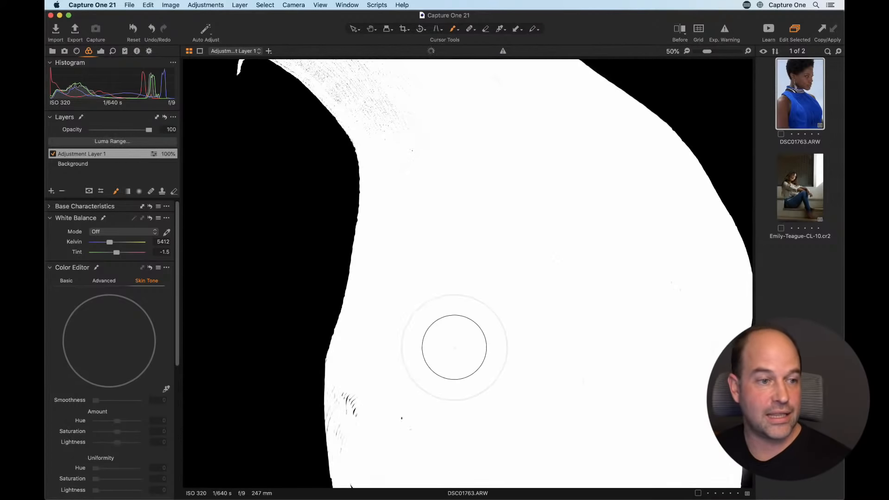
{"action": "mouse_move", "coordinate": [423, 383]}
{"action": "left_mouse_down"}
{"action": "mouse_move", "coordinate": [387, 406]}
{"action": "mouse_move", "coordinate": [421, 399]}
{"action": "mouse_move", "coordinate": [415, 391]}
{"action": "mouse_move", "coordinate": [414, 405]}
{"action": "mouse_move", "coordinate": [397, 397]}
{"action": "mouse_move", "coordinate": [417, 400]}
{"action": "mouse_move", "coordinate": [412, 420]}
{"action": "left_mouse_up"}
{"action": "mouse_move", "coordinate": [369, 397]}
{"action": "left_mouse_down"}
{"action": "mouse_move", "coordinate": [353, 400]}
{"action": "mouse_move", "coordinate": [360, 470]}
{"action": "left_mouse_up"}
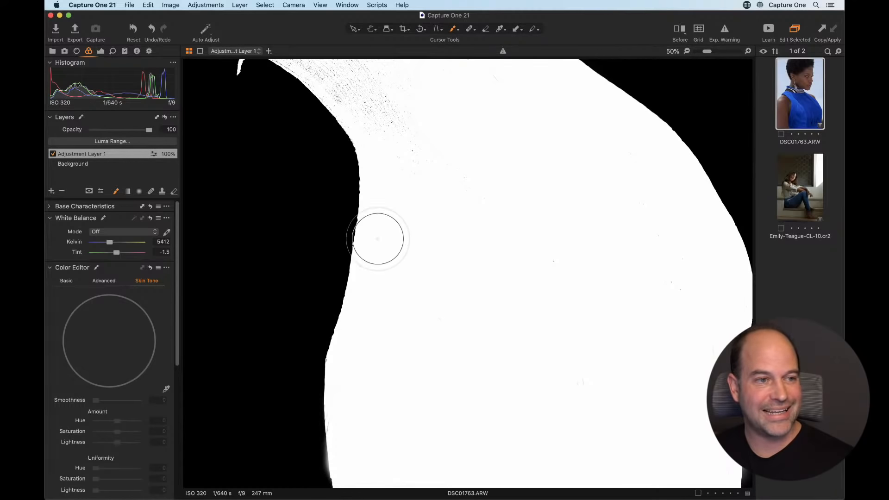
Brush in the speckled gaps of the mask across the upper chest towards the shoulder edge.
{"action": "key", "text": "space"}
{"action": "left_click_drag", "start_coordinate": [456, 177], "coordinate": [458, 384]}
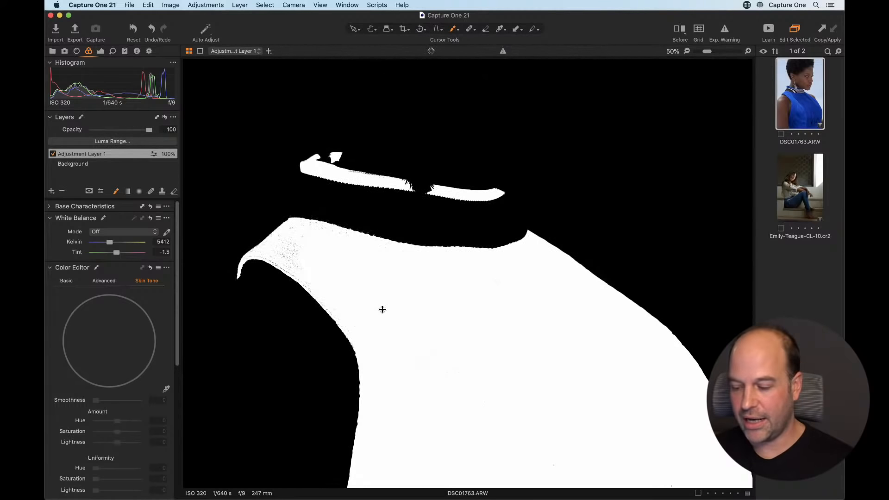
{"action": "key", "text": "super+plus"}
{"action": "mouse_move", "coordinate": [369, 296]}
{"action": "left_mouse_down"}
{"action": "mouse_move", "coordinate": [587, 206]}
{"action": "mouse_move", "coordinate": [641, 172]}
{"action": "left_mouse_up"}
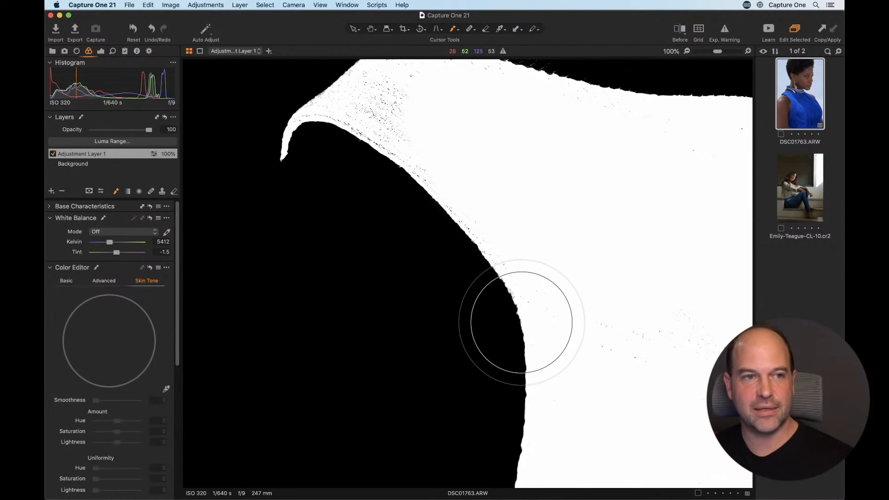
Refine the dress mask with a radius of 59, then fit the image in the viewer and hide the mask.
{"action": "right_click", "coordinate": [103, 157]}
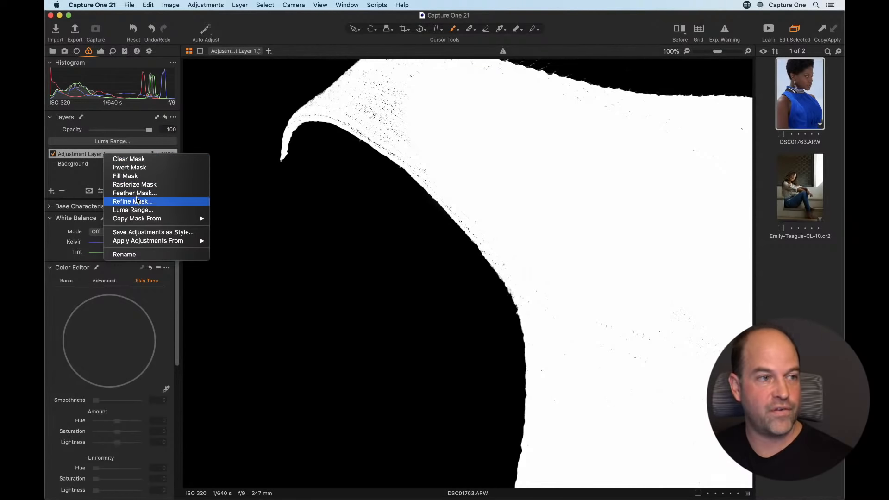
{"action": "left_click", "coordinate": [153, 203]}
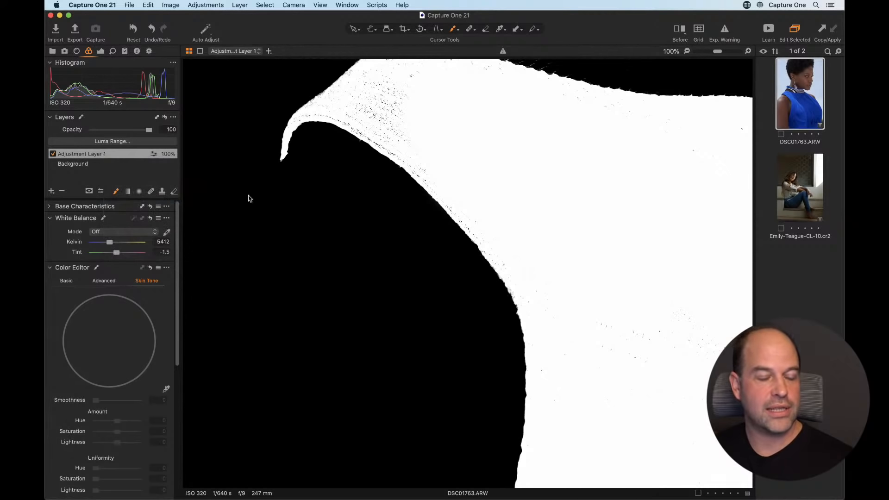
{"action": "mouse_move", "coordinate": [469, 138]}
{"action": "left_mouse_down"}
{"action": "mouse_move", "coordinate": [412, 138]}
{"action": "mouse_move", "coordinate": [469, 139]}
{"action": "left_mouse_up"}
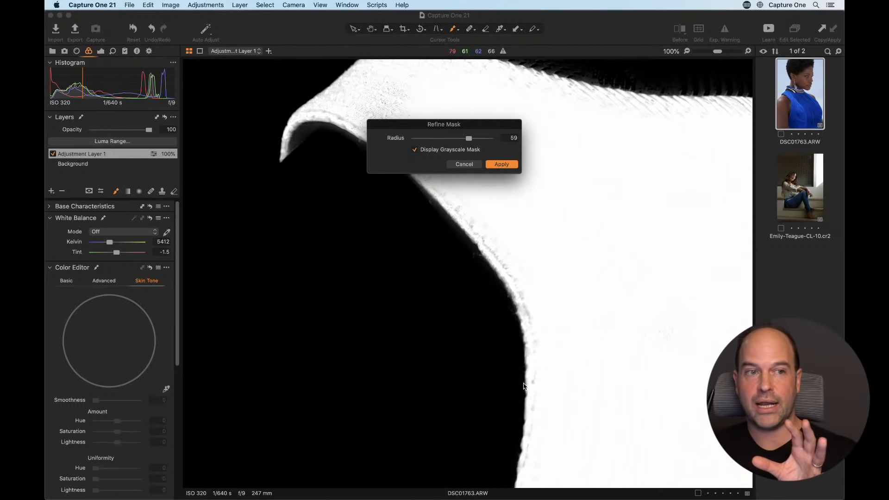
{"action": "left_click", "coordinate": [504, 164]}
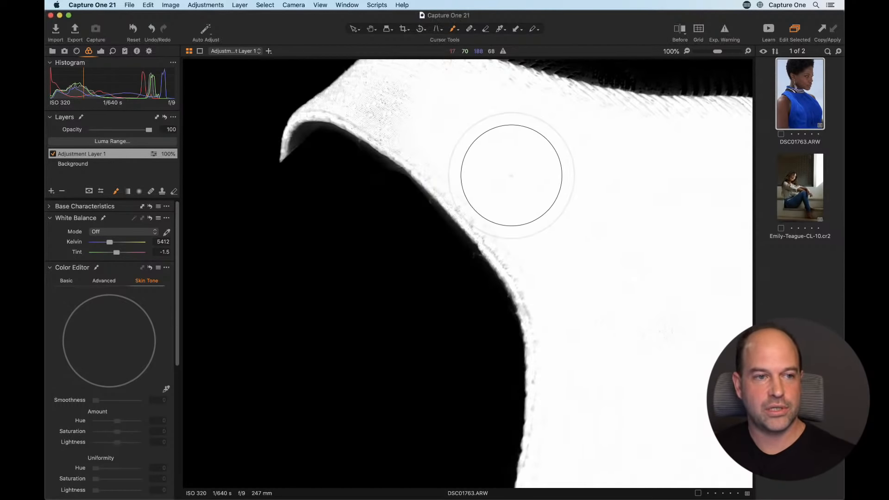
{"action": "key", "text": "super+0"}
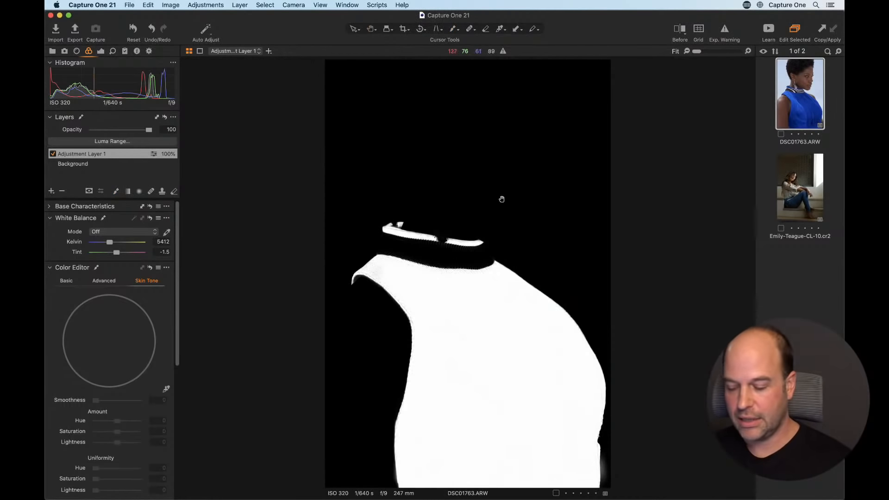
{"action": "key", "text": "m"}
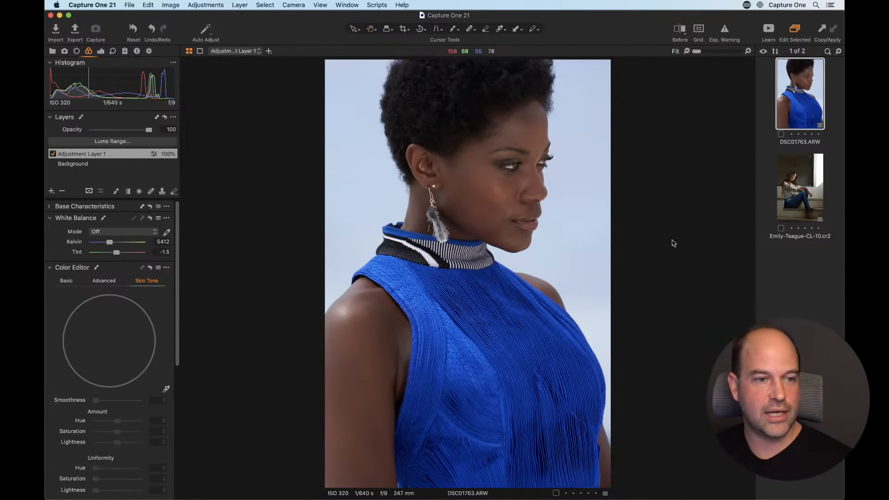
Set the masked dress layer to Exposure 0.31, Contrast 22 and Clarity 35, and check the fabric at 100%.
{"action": "left_click", "coordinate": [104, 51]}
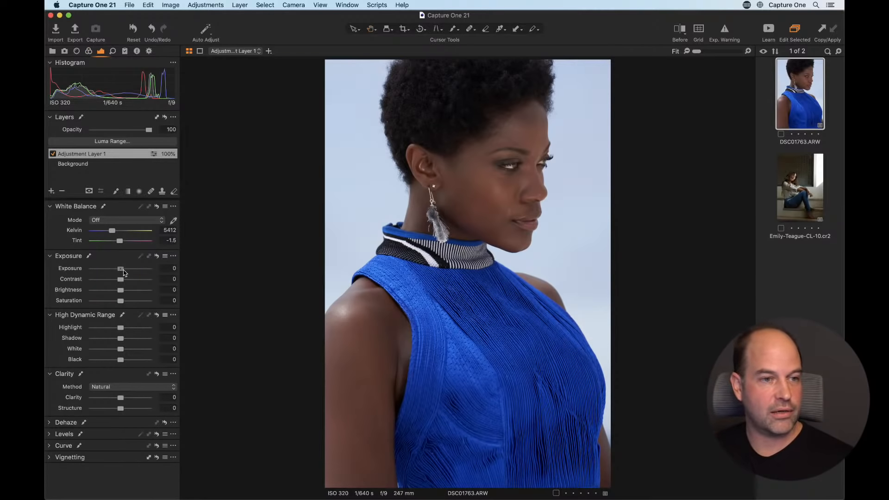
{"action": "left_click_drag", "start_coordinate": [124, 270], "coordinate": [134, 283]}
{"action": "left_click_drag", "start_coordinate": [120, 398], "coordinate": [137, 401]}
{"action": "left_click", "coordinate": [460, 299]}
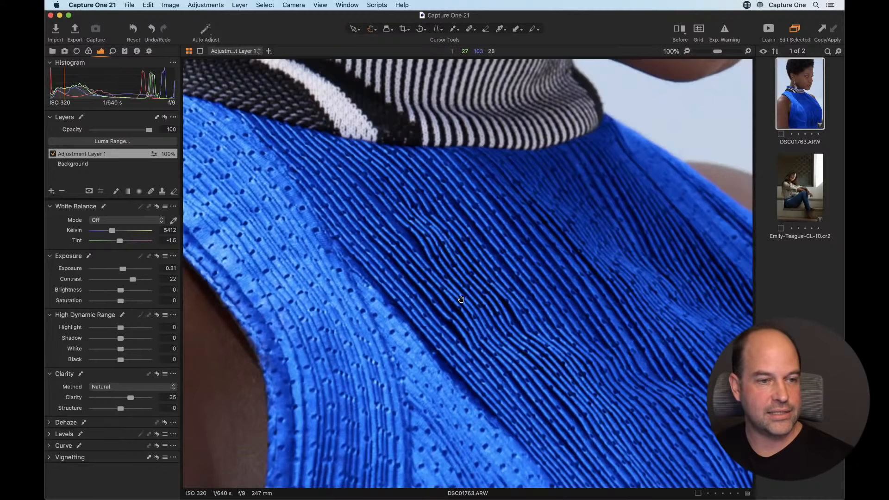
Set the sharpening amount of the masked dress layer to 82 and fit the whole portrait in the viewer.
{"action": "left_click_drag", "start_coordinate": [467, 312], "coordinate": [494, 299]}
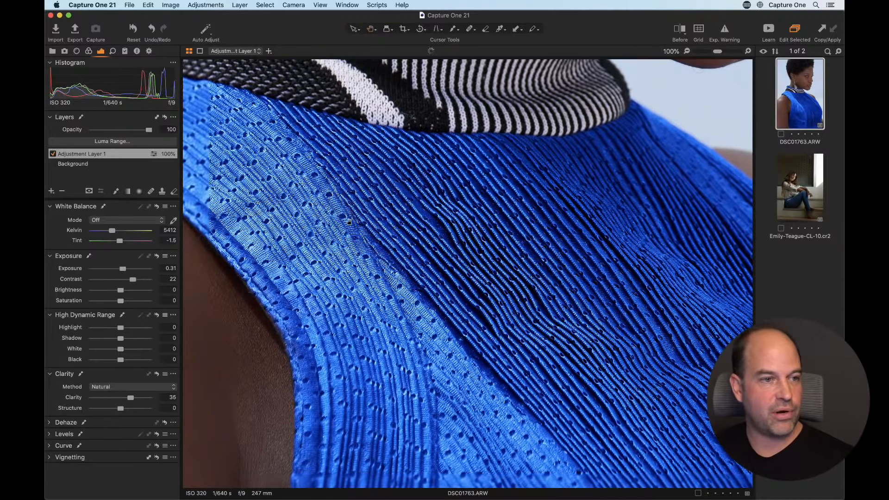
{"action": "left_click", "coordinate": [113, 51]}
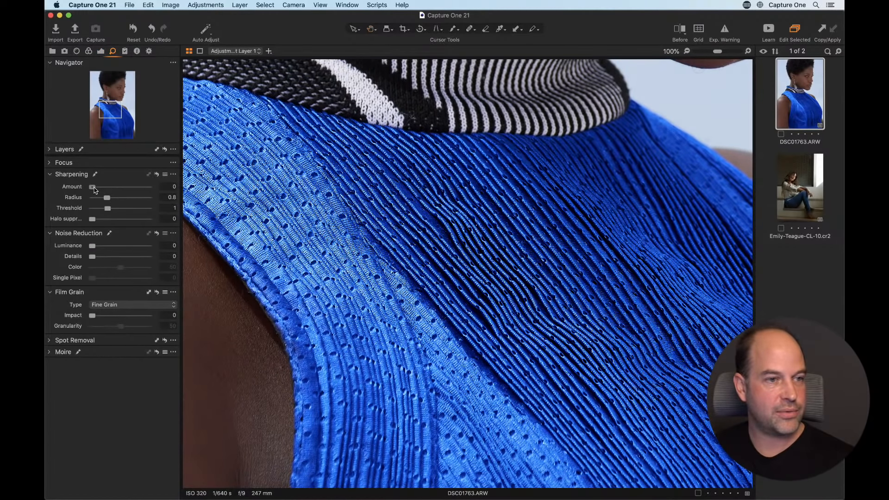
{"action": "left_click_drag", "start_coordinate": [94, 190], "coordinate": [98, 190]}
{"action": "left_click", "coordinate": [407, 255]}
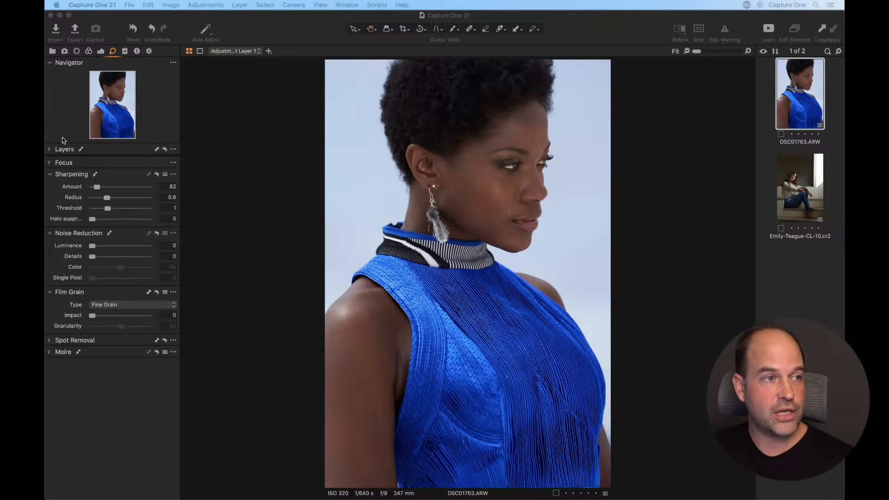
{"action": "left_click", "coordinate": [100, 52]}
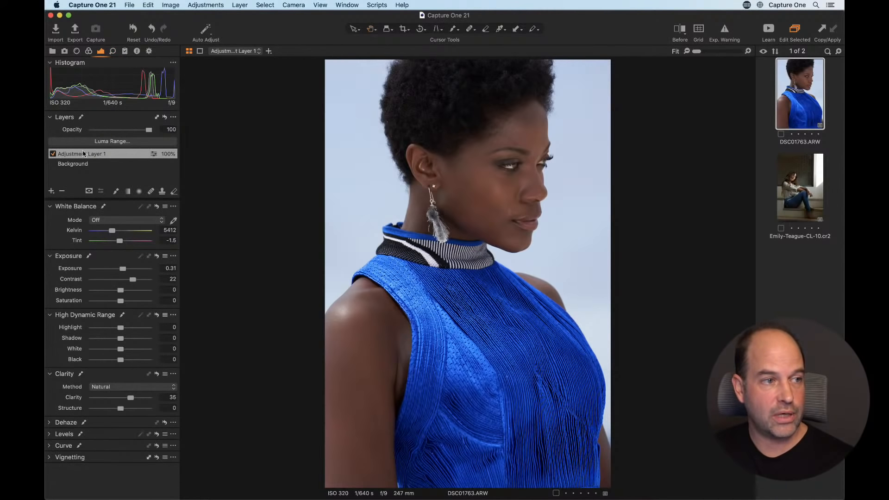
{"action": "right_click", "coordinate": [91, 153]}
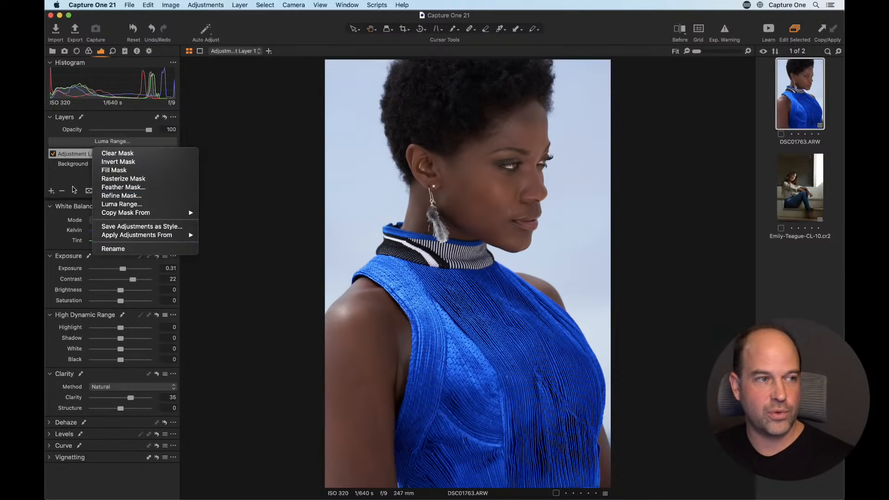
{"action": "left_click", "coordinate": [68, 181]}
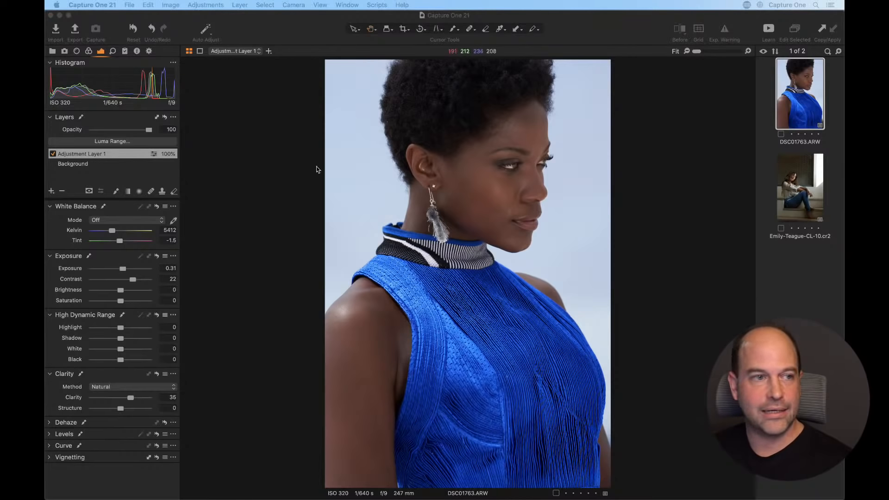
Open the photo in the Advanced Color Editor album and detach the Color Balance tool so it floats over the image.
{"action": "left_click", "coordinate": [53, 51]}
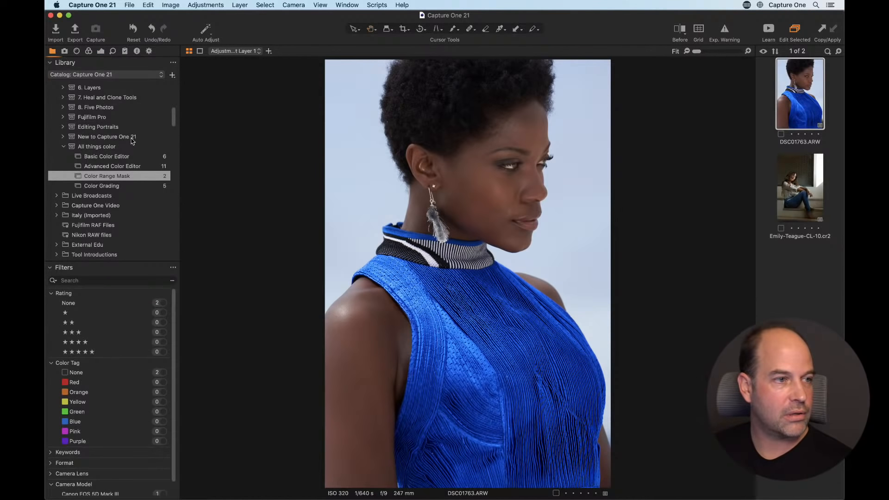
{"action": "left_click", "coordinate": [124, 168]}
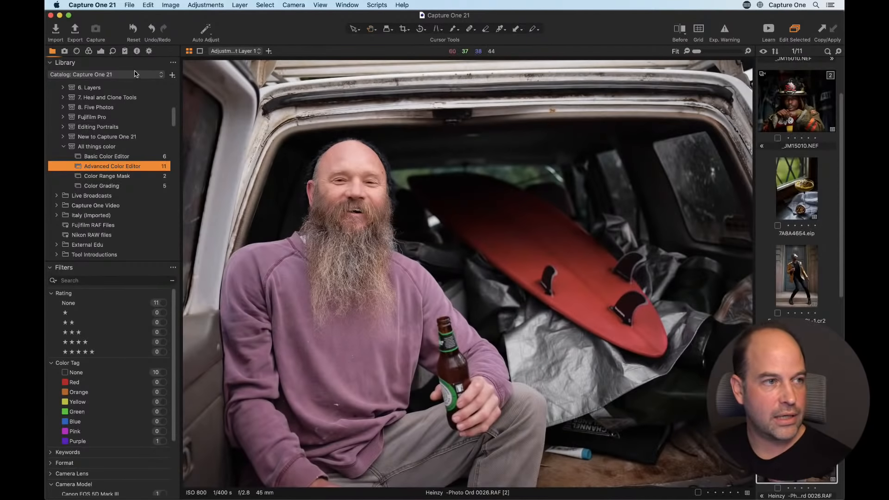
{"action": "left_click", "coordinate": [101, 52]}
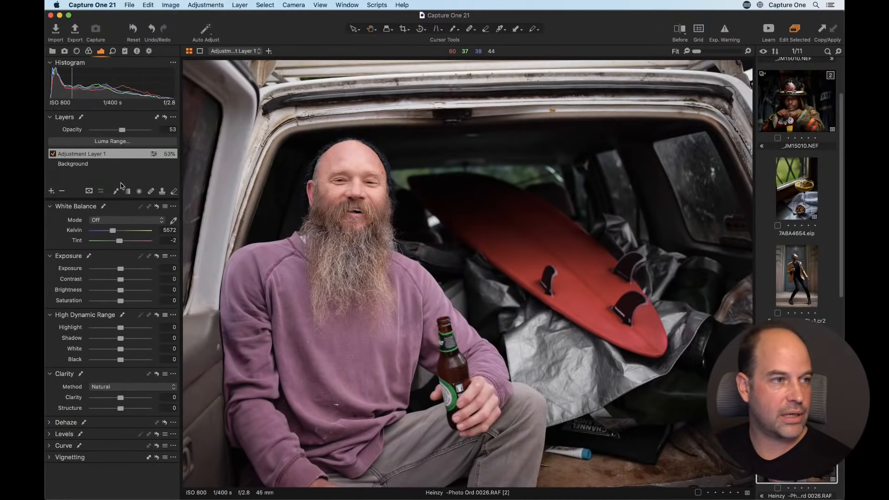
{"action": "left_click", "coordinate": [88, 52]}
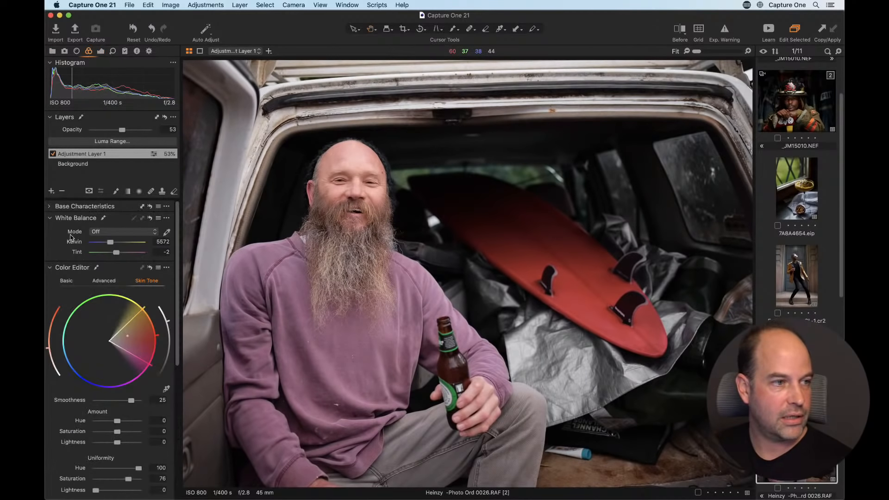
{"action": "left_click", "coordinate": [52, 267]}
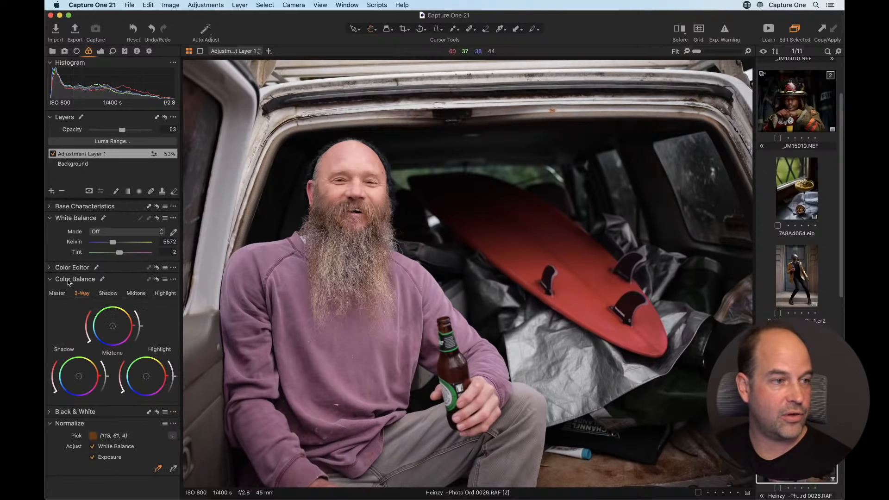
{"action": "left_click_drag", "start_coordinate": [68, 282], "coordinate": [492, 131]}
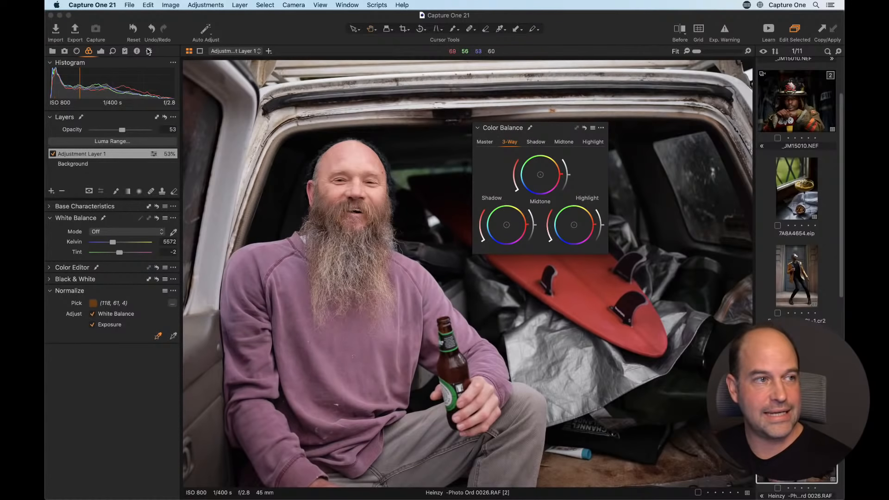
{"action": "left_click", "coordinate": [102, 51]}
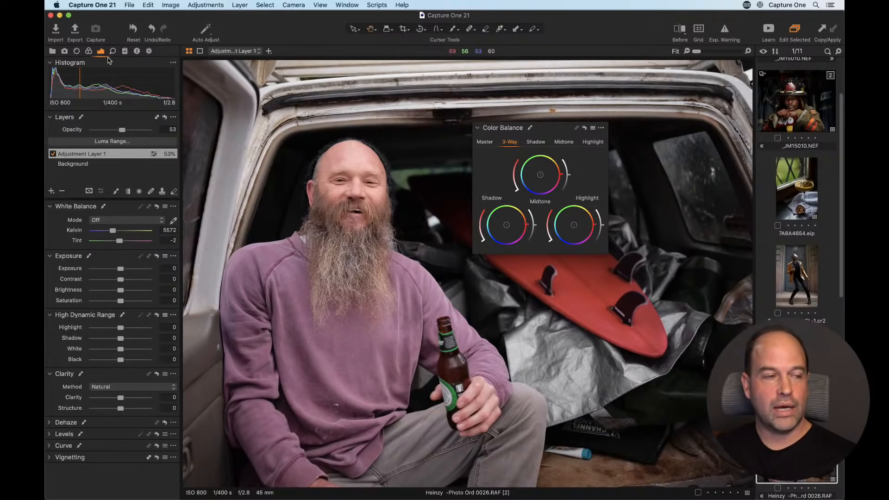
Compare the Master and 3-Way colour balance wheels and try a warm master tint on the adjustment layer.
{"action": "left_click", "coordinate": [489, 147]}
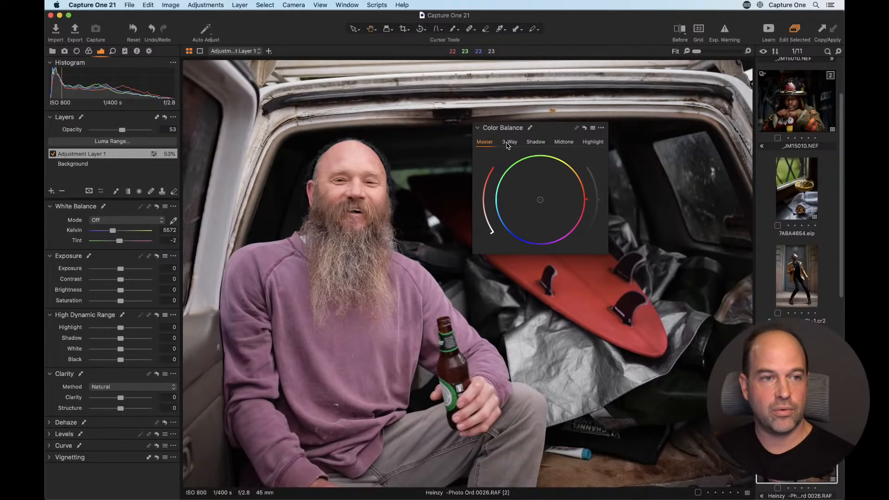
{"action": "left_click", "coordinate": [508, 144]}
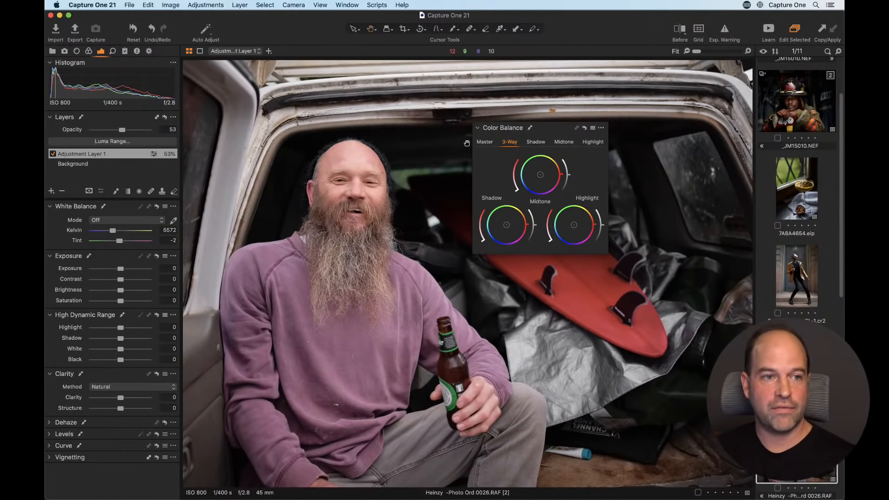
{"action": "left_click", "coordinate": [486, 143]}
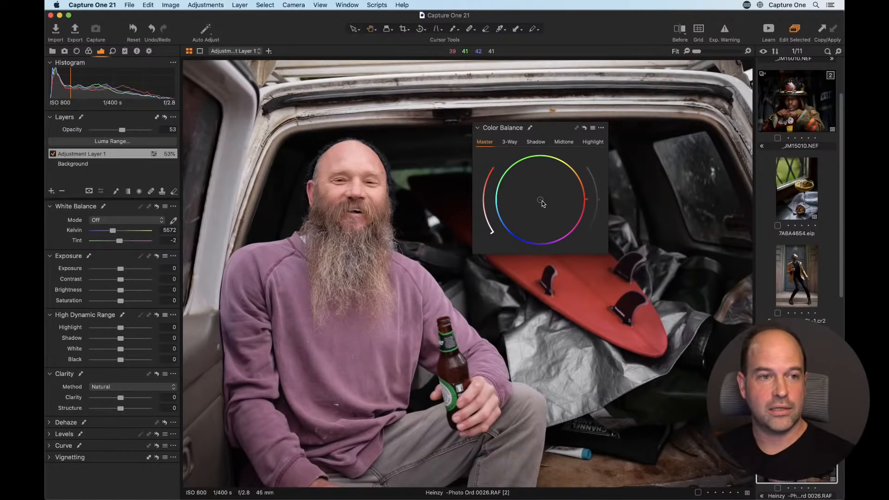
{"action": "left_click_drag", "start_coordinate": [542, 203], "coordinate": [590, 168]}
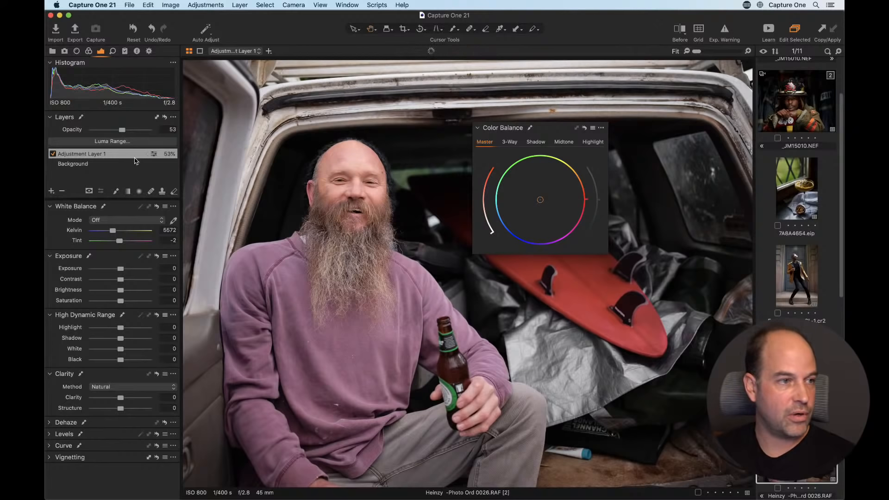
Try a strong and a subtle orange master tint on the Background layer, and reset the wheel to neutral.
{"action": "left_click", "coordinate": [92, 167]}
{"action": "left_click_drag", "start_coordinate": [540, 199], "coordinate": [572, 170]}
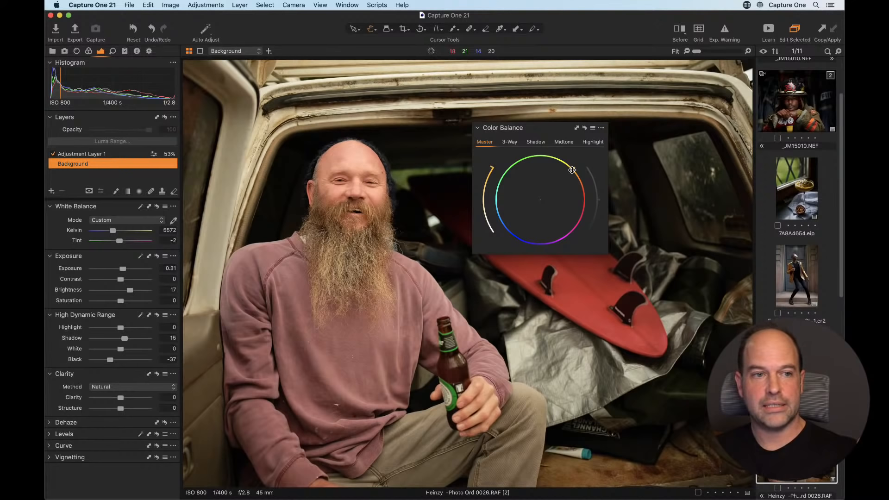
{"action": "left_click_drag", "start_coordinate": [572, 169], "coordinate": [540, 200]}
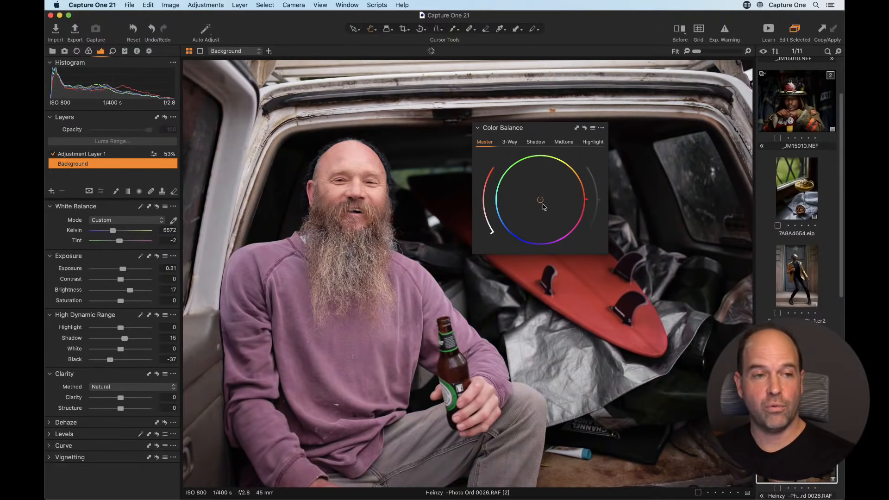
{"action": "left_click_drag", "start_coordinate": [541, 199], "coordinate": [547, 192]}
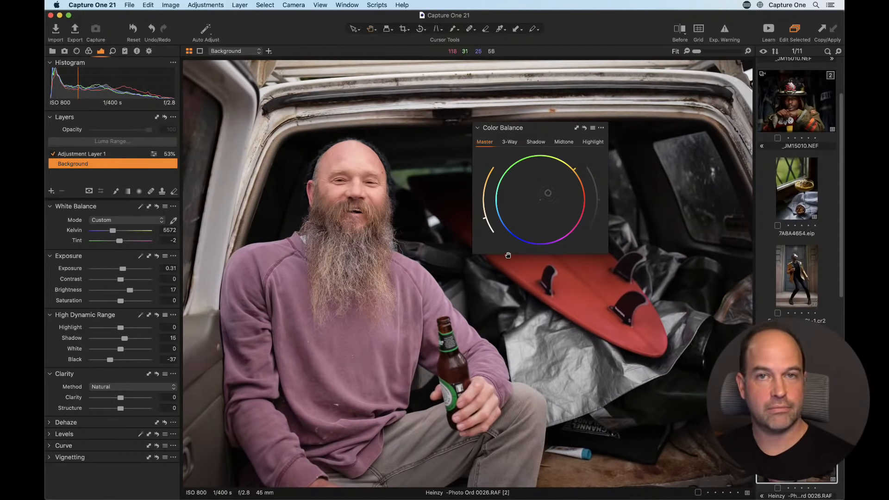
{"action": "double_click", "coordinate": [563, 198]}
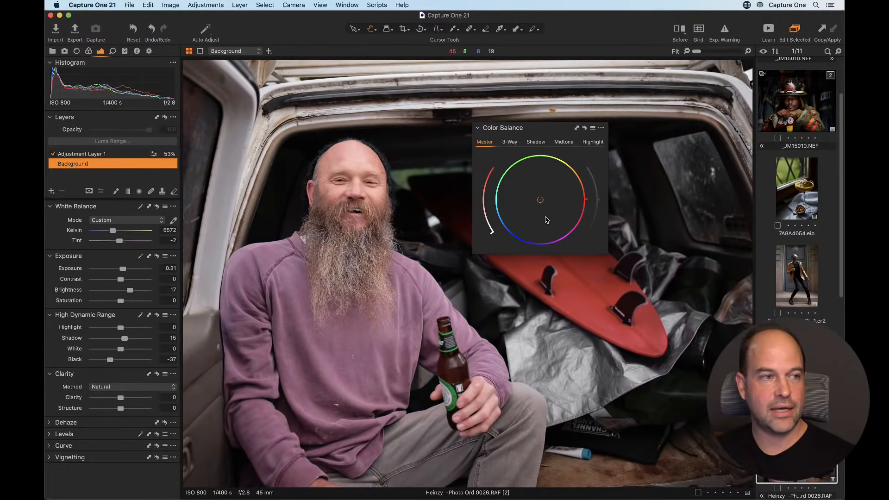
Rename the existing adjustment layer as skin.
{"action": "left_click", "coordinate": [80, 155]}
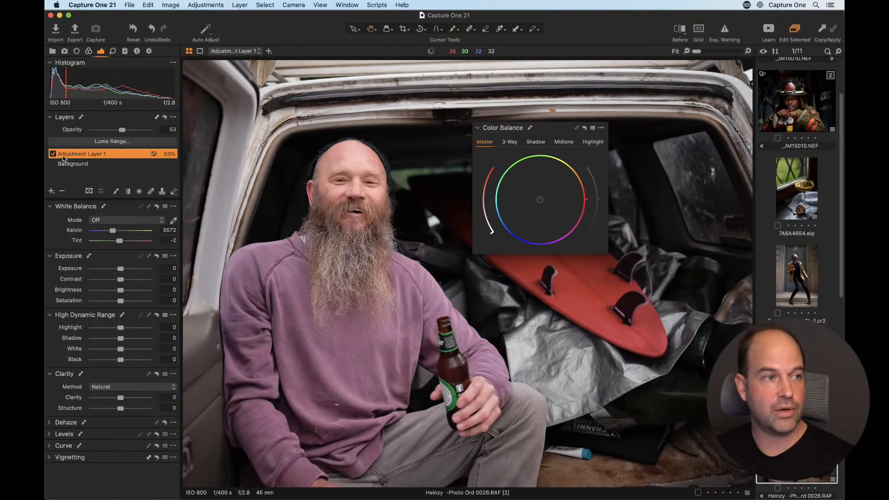
{"action": "double_click", "coordinate": [77, 153]}
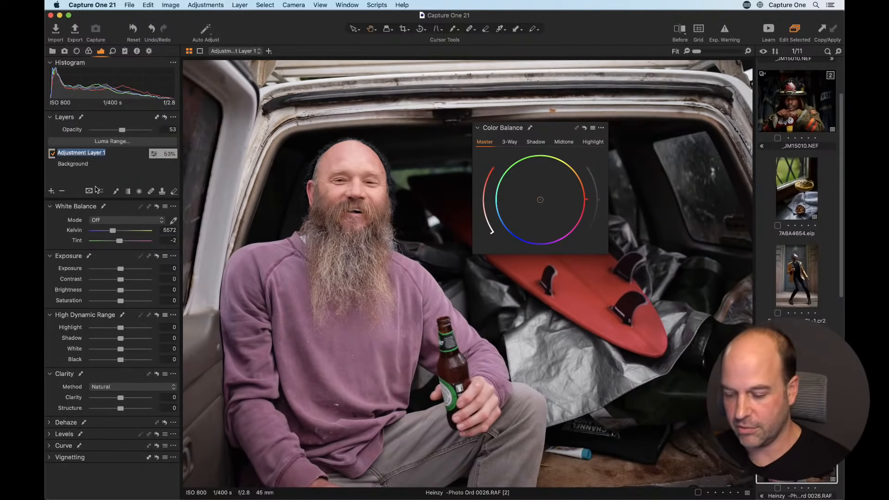
{"action": "type", "text": "skin"}
{"action": "key", "text": "Return"}
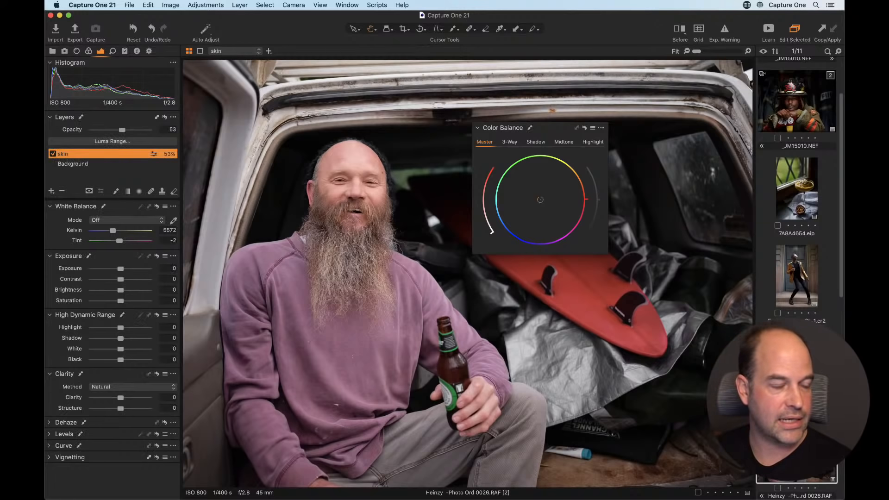
Create a new filled adjustment layer named "col g" and check its mask coverage over the photo.
{"action": "left_click", "coordinate": [51, 192]}
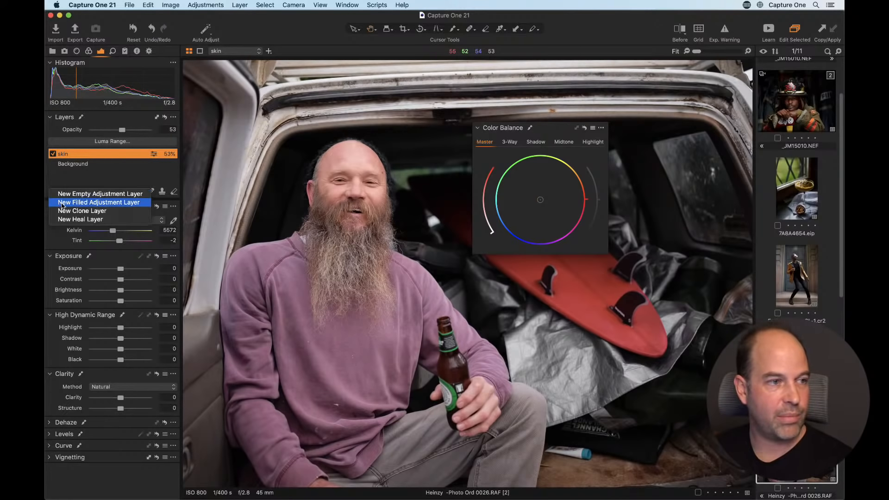
{"action": "left_click", "coordinate": [63, 206]}
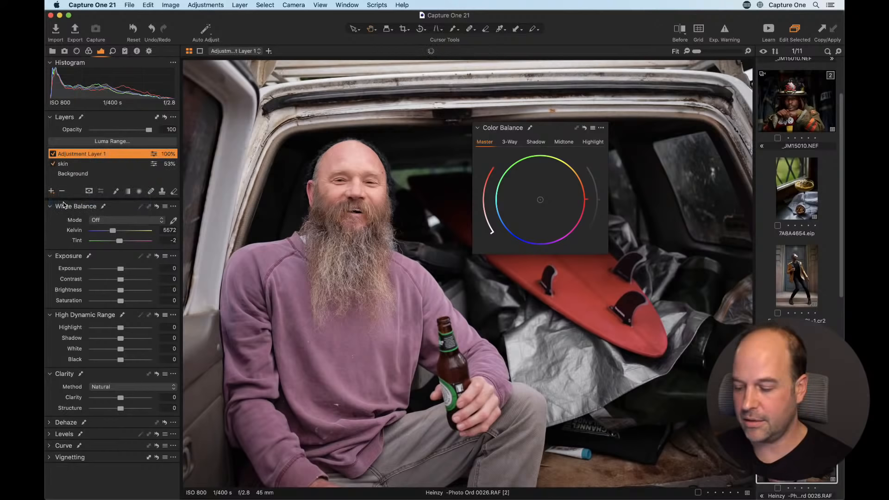
{"action": "type", "text": "col"}
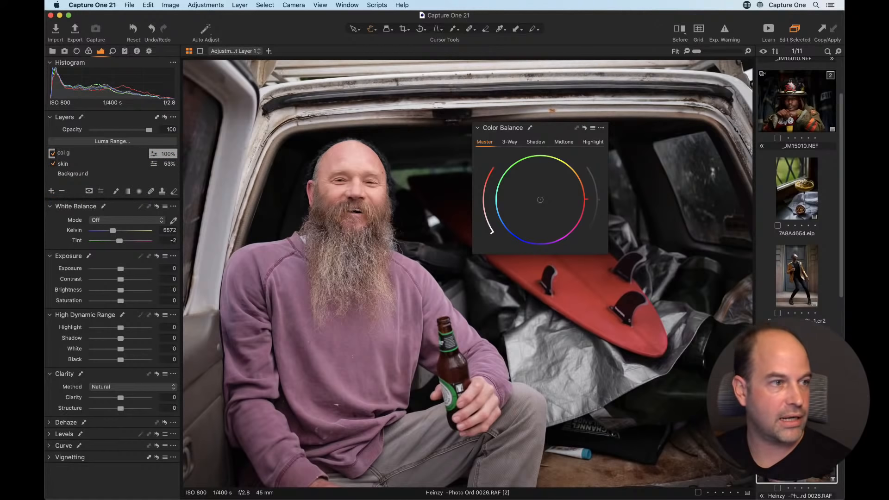
{"action": "type", "text": " g"}
{"action": "key", "text": "Return"}
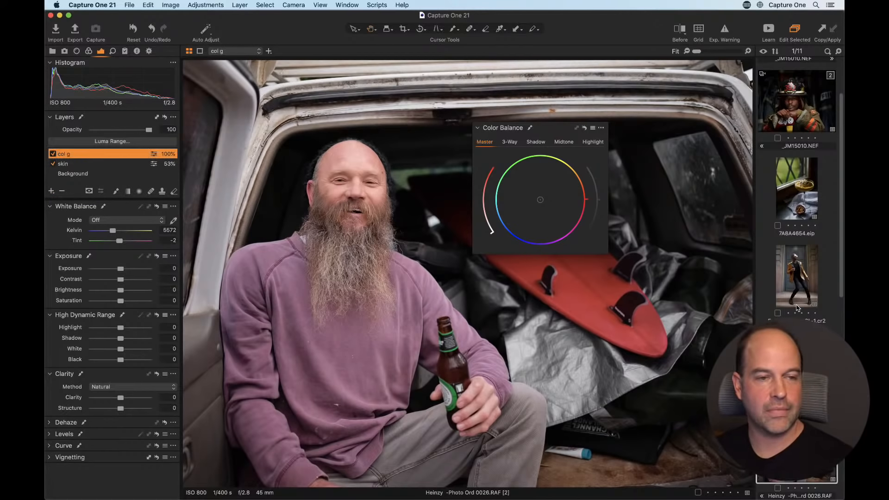
{"action": "key", "text": "m"}
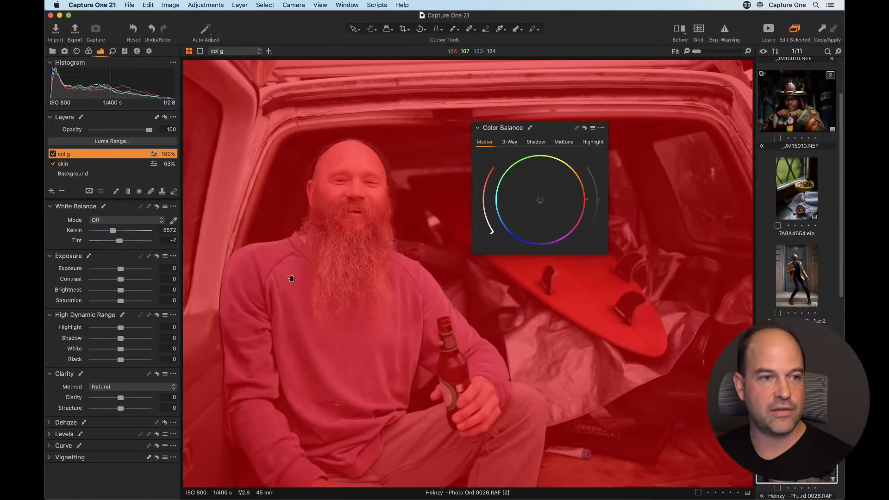
{"action": "key", "text": "m"}
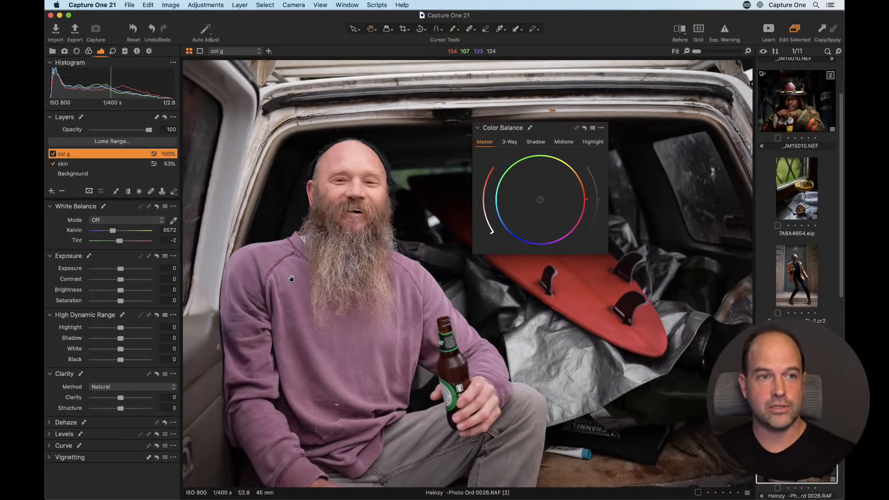
Nudge the master colour balance of the "col g" layer slightly towards orange and review the 3-Way, Shadow, Midtone and Highlight wheels.
{"action": "left_click_drag", "start_coordinate": [541, 200], "coordinate": [545, 194]}
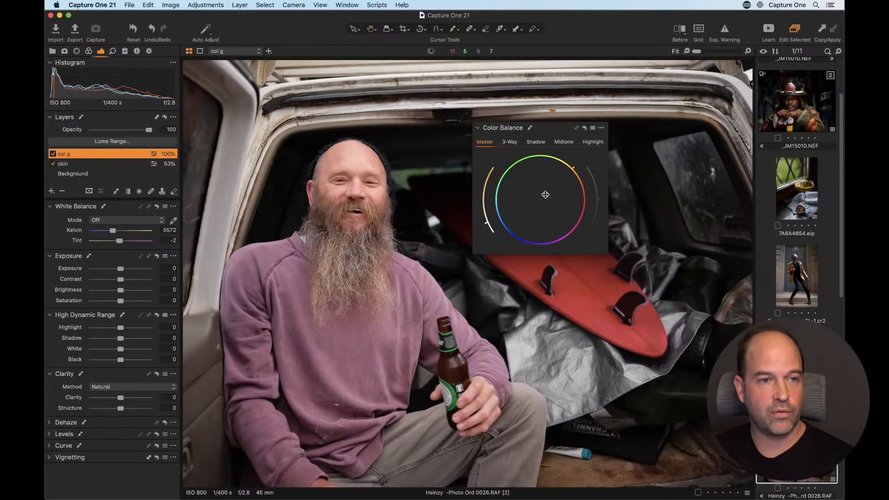
{"action": "left_click", "coordinate": [511, 143]}
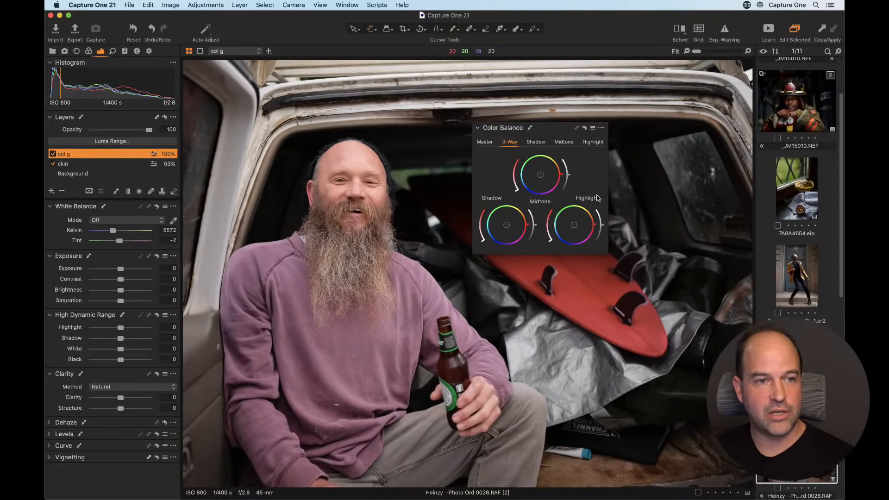
{"action": "left_click", "coordinate": [541, 145]}
{"action": "left_click", "coordinate": [566, 144]}
{"action": "left_click", "coordinate": [594, 144]}
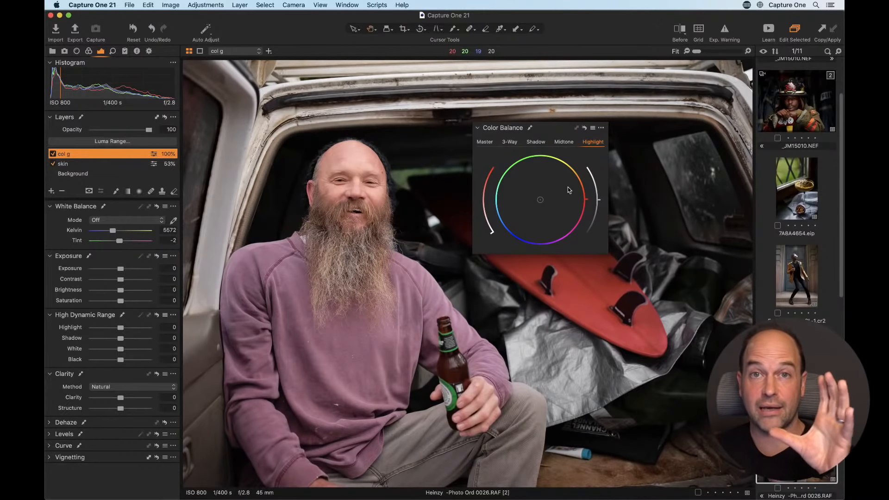
Enlarge the floating Color Balance tool and tint the shadows of the "col g" layer slightly towards blue using the 3-Way wheels.
{"action": "left_click_drag", "start_coordinate": [607, 254], "coordinate": [622, 267]}
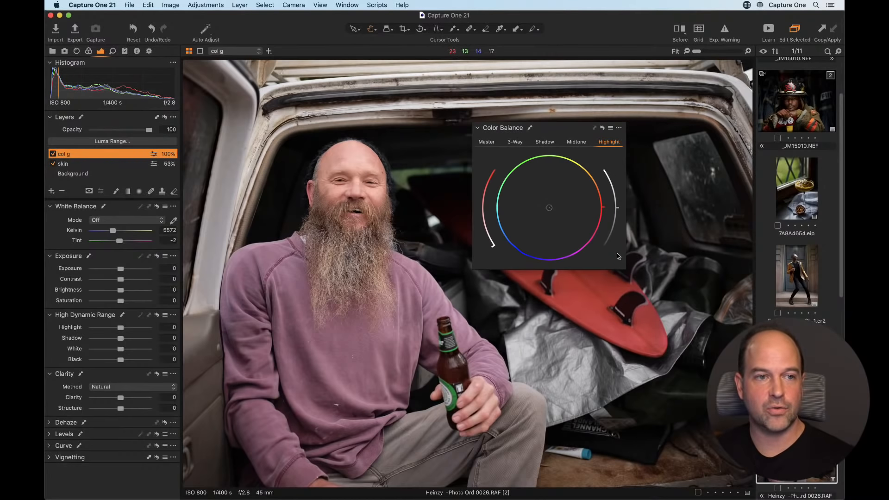
{"action": "left_click", "coordinate": [515, 142]}
{"action": "left_click_drag", "start_coordinate": [511, 237], "coordinate": [504, 239]}
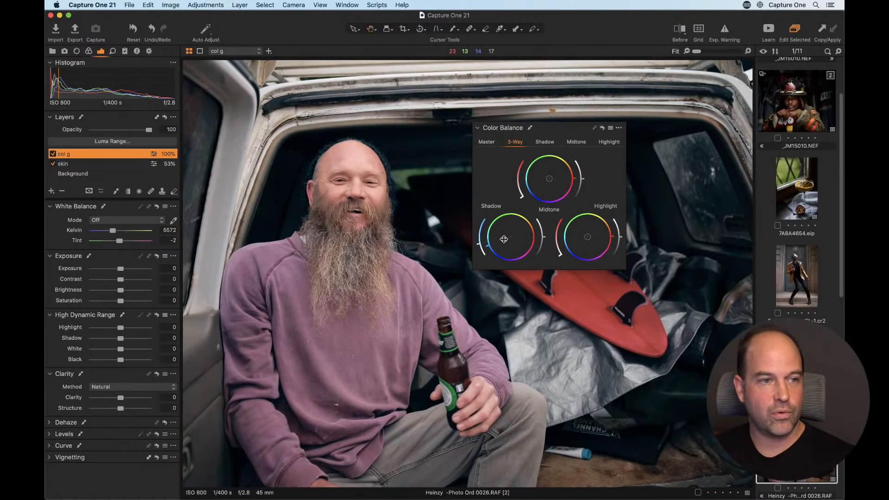
Tint the midtones and highlights of the "col g" layer towards orange with slightly brighter midtones, and dock the Color Balance tool among the colour tools.
{"action": "left_click_drag", "start_coordinate": [549, 179], "coordinate": [554, 174]}
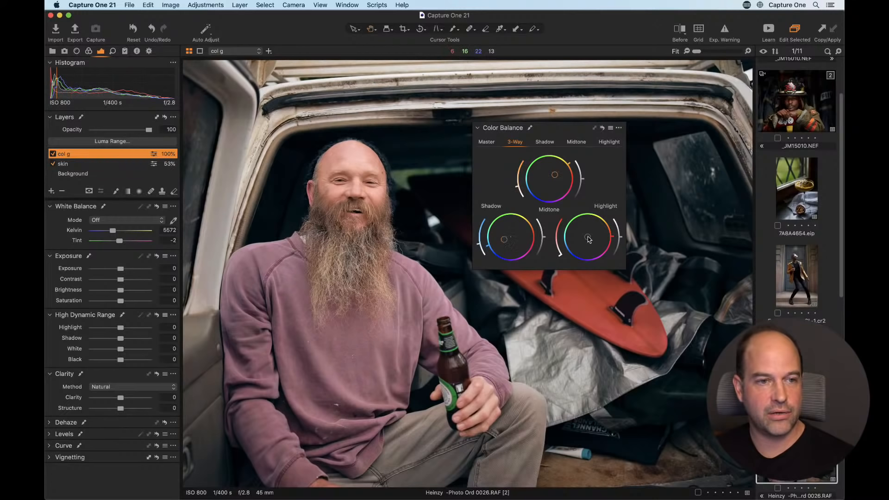
{"action": "left_click_drag", "start_coordinate": [587, 236], "coordinate": [545, 239]}
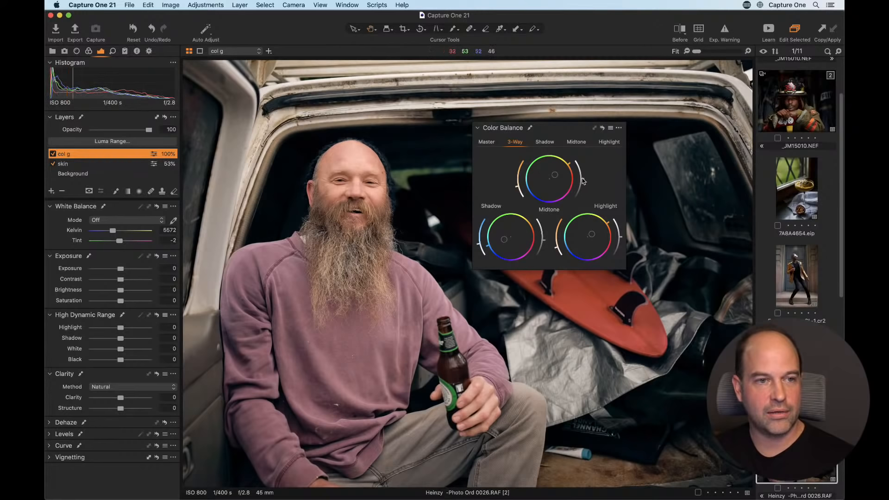
{"action": "left_click_drag", "start_coordinate": [583, 175], "coordinate": [582, 172]}
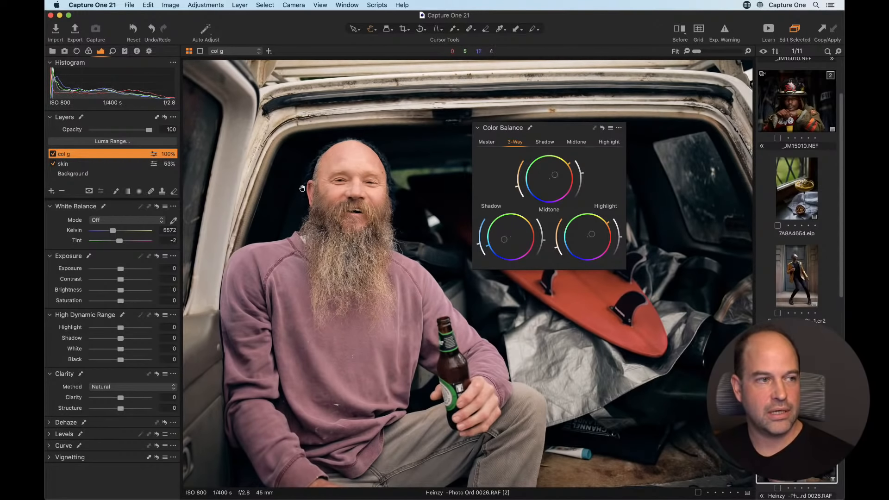
{"action": "left_click_drag", "start_coordinate": [550, 132], "coordinate": [137, 270]}
{"action": "left_click", "coordinate": [89, 51]}
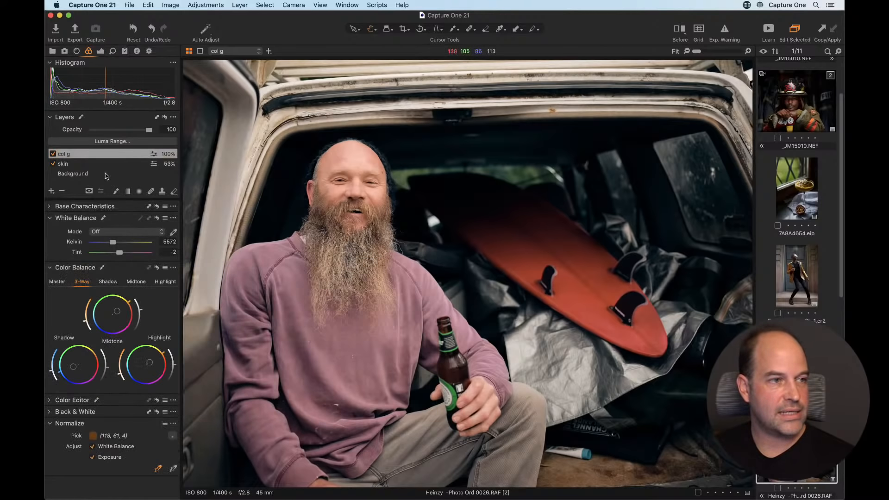
Compare the photo with the "col g" layer off and on, and try its opacity at 81 before restoring it to 100.
{"action": "left_click", "coordinate": [53, 154]}
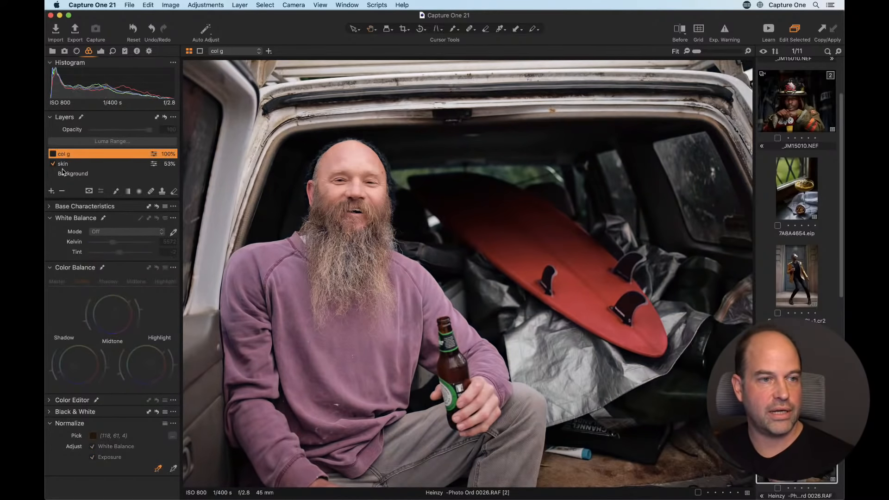
{"action": "left_click", "coordinate": [52, 154]}
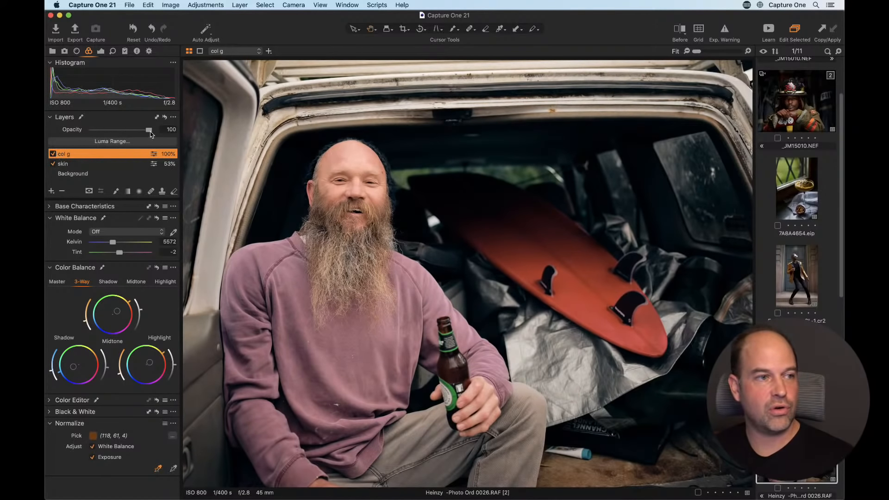
{"action": "mouse_move", "coordinate": [149, 131]}
{"action": "left_mouse_down"}
{"action": "mouse_move", "coordinate": [93, 132]}
{"action": "mouse_move", "coordinate": [139, 132]}
{"action": "left_mouse_up"}
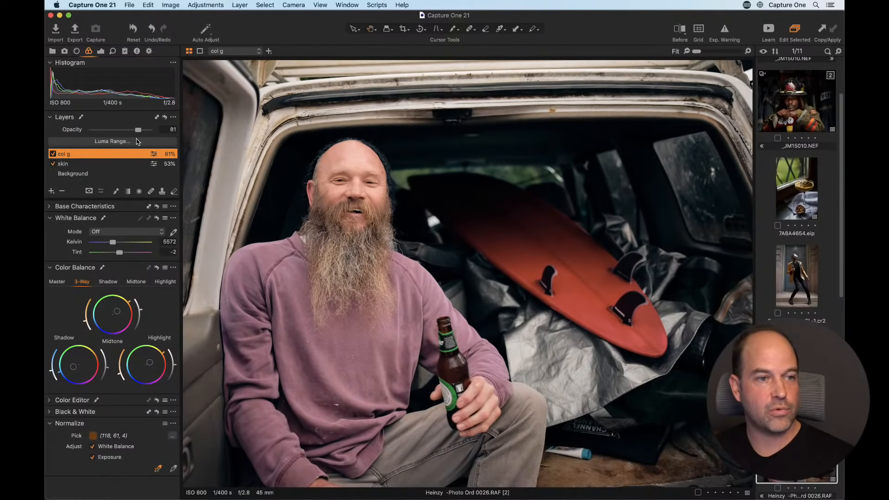
{"action": "double_click", "coordinate": [141, 132]}
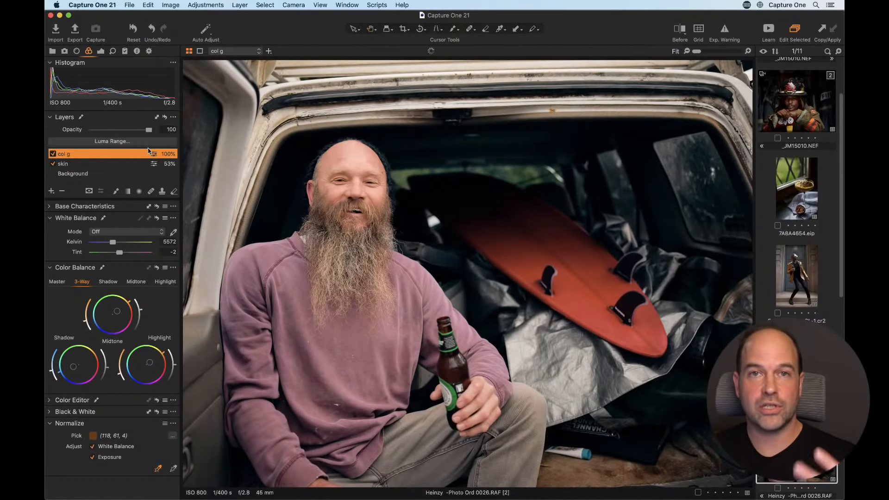
Set the exposure saturation of the "col g" layer to -22 and return to the colour tools.
{"action": "left_click", "coordinate": [100, 51]}
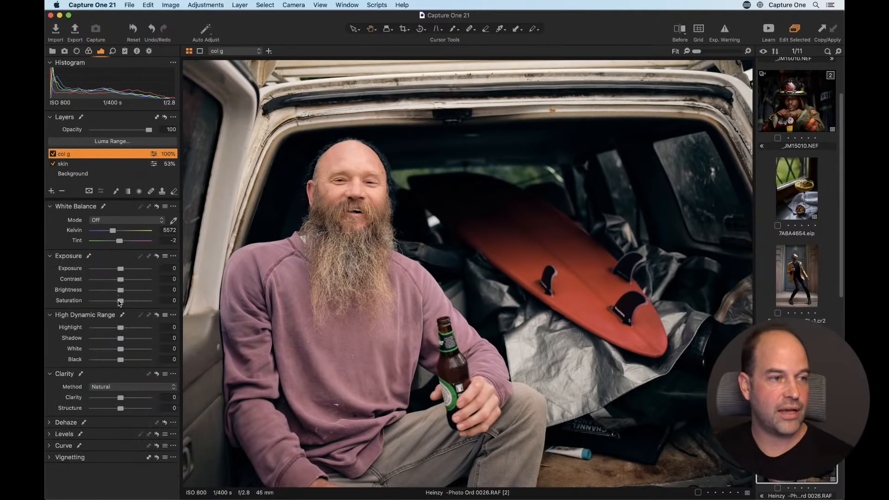
{"action": "left_click_drag", "start_coordinate": [123, 303], "coordinate": [115, 305]}
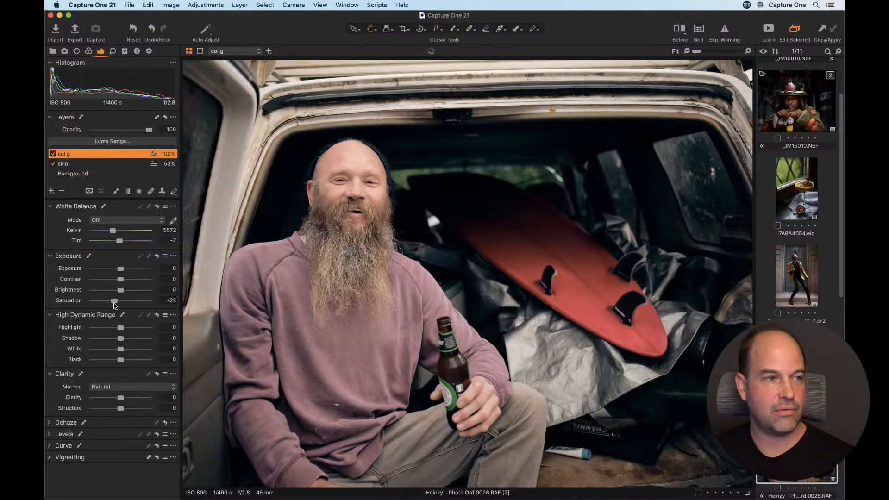
{"action": "left_click", "coordinate": [89, 52]}
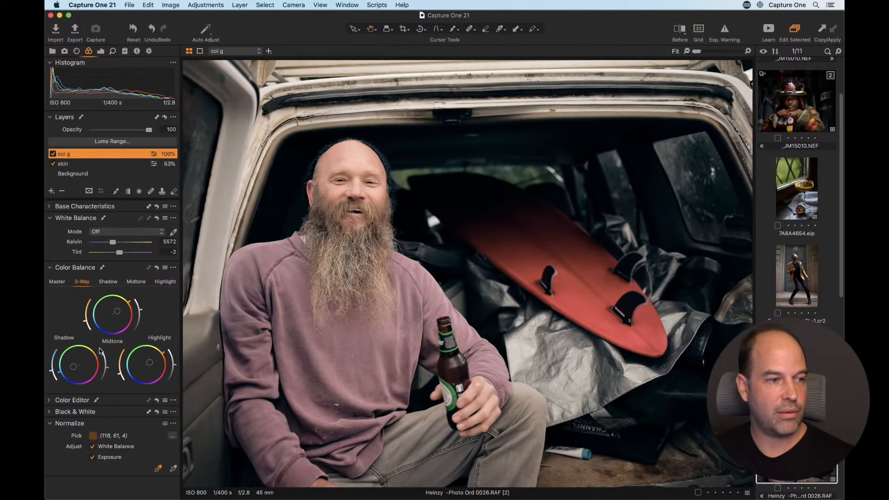
Push the "col g" midtones further towards orange and the shadows further towards blue, with the layer opacity at 88.
{"action": "left_click_drag", "start_coordinate": [118, 311], "coordinate": [119, 309]}
{"action": "left_click_drag", "start_coordinate": [73, 367], "coordinate": [71, 369]}
{"action": "mouse_move", "coordinate": [148, 130]}
{"action": "left_mouse_down"}
{"action": "mouse_move", "coordinate": [93, 132]}
{"action": "mouse_move", "coordinate": [141, 134]}
{"action": "left_mouse_up"}
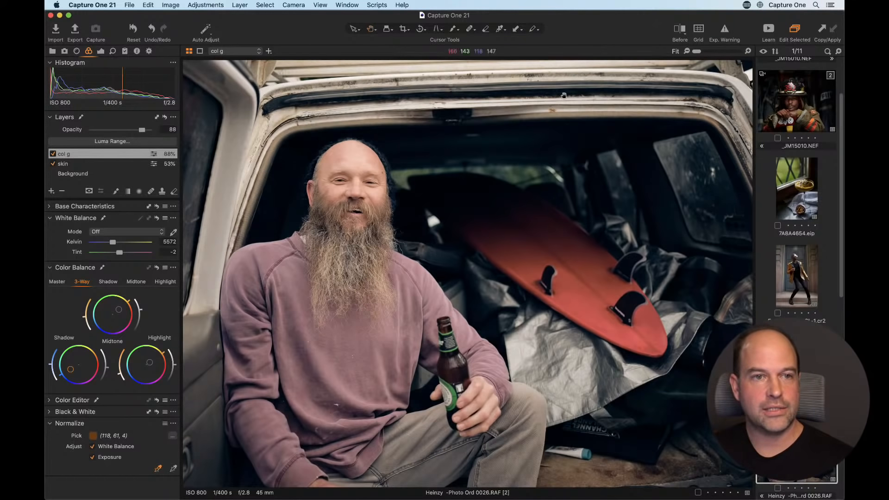
Compare the photo before and after in a split view, and lower the "col g" layer's opacity to 58.
{"action": "left_click", "coordinate": [680, 29]}
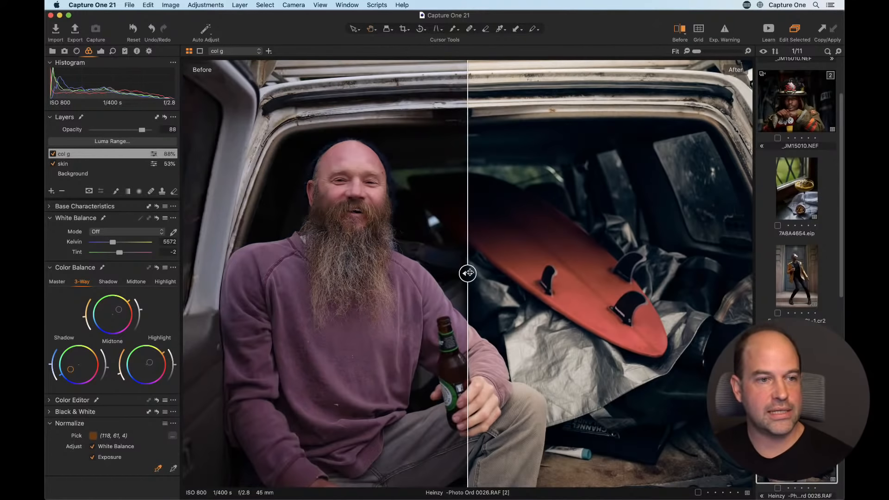
{"action": "mouse_move", "coordinate": [468, 273]}
{"action": "left_mouse_down"}
{"action": "mouse_move", "coordinate": [772, 270]}
{"action": "mouse_move", "coordinate": [188, 273]}
{"action": "mouse_move", "coordinate": [296, 305]}
{"action": "mouse_move", "coordinate": [602, 273]}
{"action": "mouse_move", "coordinate": [383, 273]}
{"action": "mouse_move", "coordinate": [474, 273]}
{"action": "left_mouse_up"}
{"action": "left_click", "coordinate": [679, 30]}
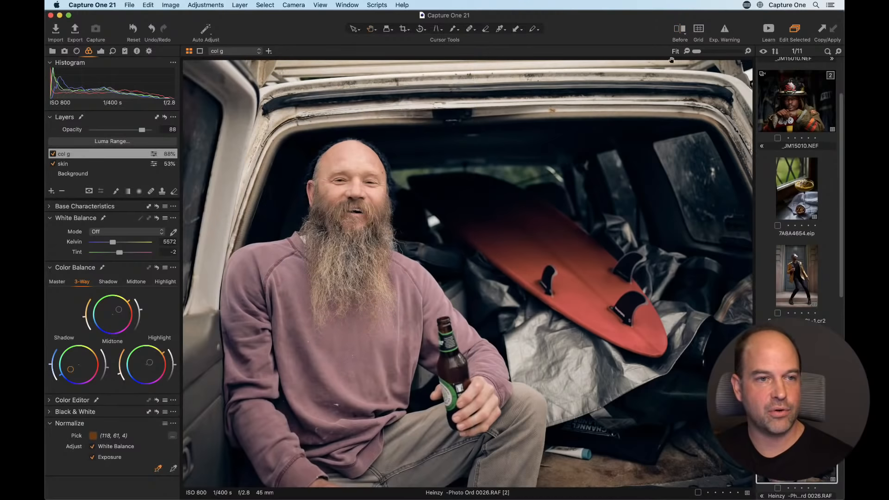
{"action": "left_click_drag", "start_coordinate": [138, 134], "coordinate": [123, 135]}
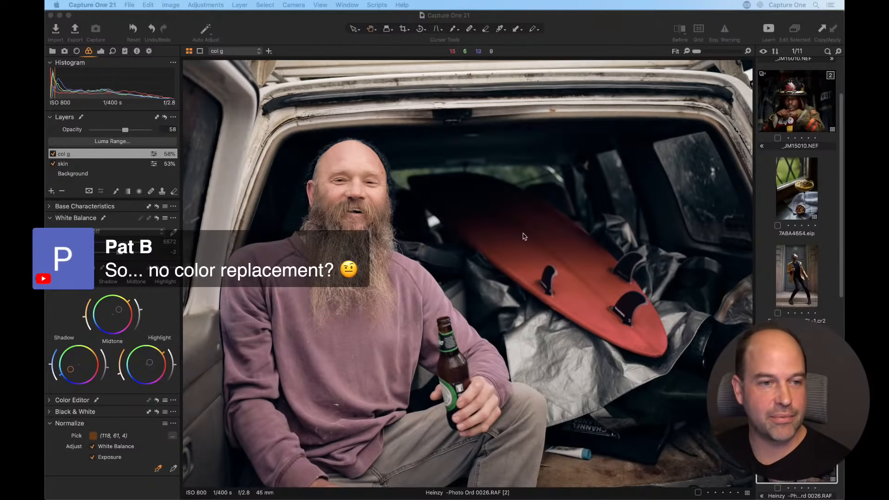
Add a new layer named "Board" and brush its mask over the red surfboard.
{"action": "left_click", "coordinate": [52, 191]}
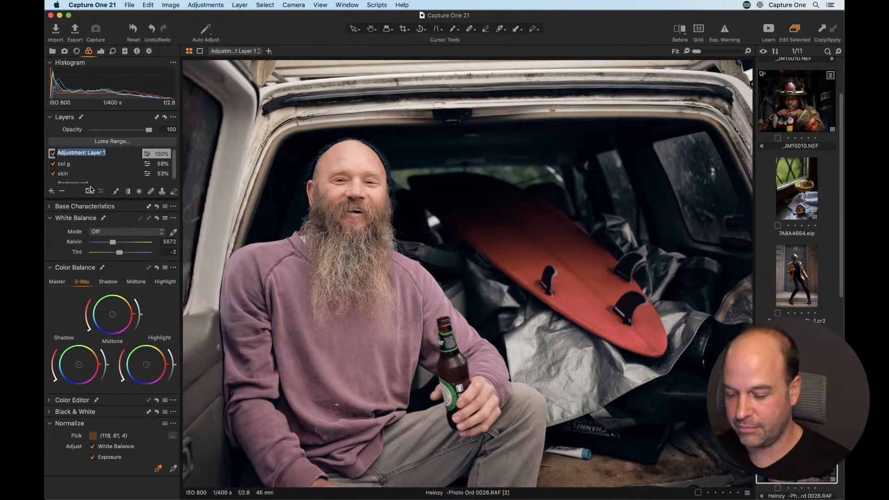
{"action": "type", "text": "Board"}
{"action": "key", "text": "Return"}
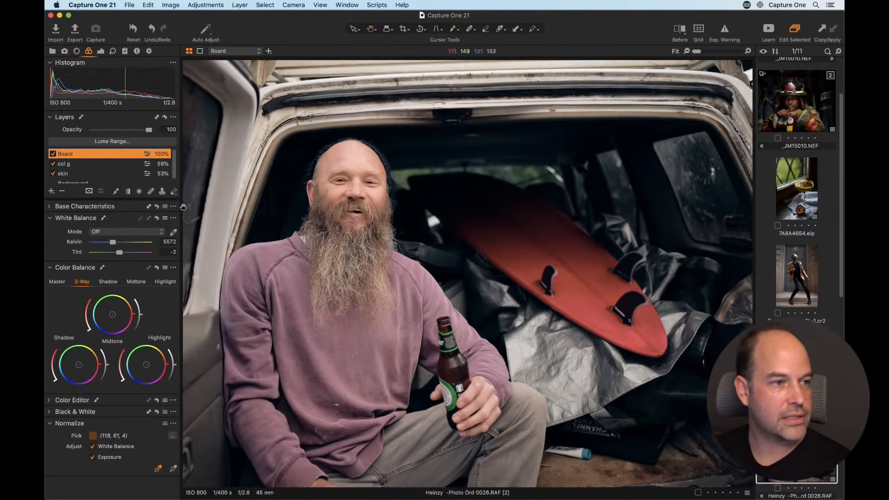
{"action": "left_click", "coordinate": [116, 191]}
{"action": "right_click", "coordinate": [546, 243]}
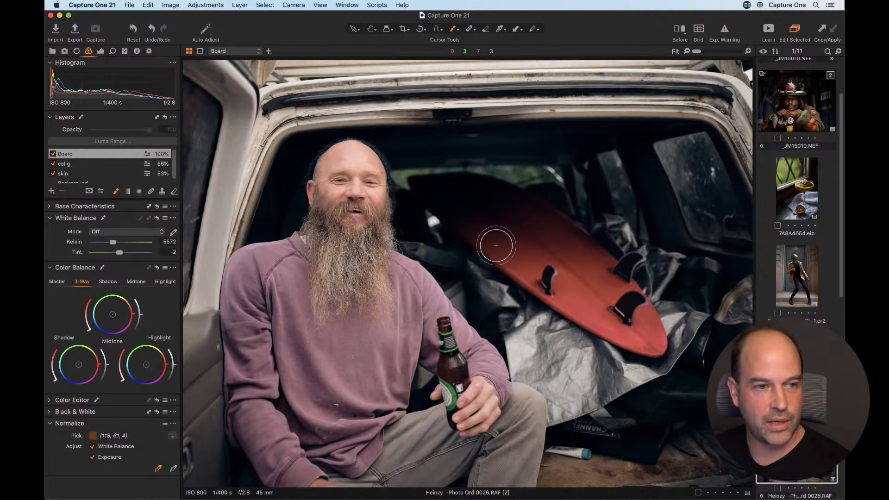
{"action": "mouse_move", "coordinate": [486, 235]}
{"action": "left_mouse_down"}
{"action": "mouse_move", "coordinate": [652, 344]}
{"action": "mouse_move", "coordinate": [634, 298]}
{"action": "mouse_move", "coordinate": [530, 205]}
{"action": "mouse_move", "coordinate": [497, 183]}
{"action": "mouse_move", "coordinate": [424, 179]}
{"action": "mouse_move", "coordinate": [485, 202]}
{"action": "mouse_move", "coordinate": [625, 313]}
{"action": "mouse_move", "coordinate": [568, 293]}
{"action": "mouse_move", "coordinate": [416, 176]}
{"action": "mouse_move", "coordinate": [578, 289]}
{"action": "mouse_move", "coordinate": [535, 273]}
{"action": "left_mouse_up"}
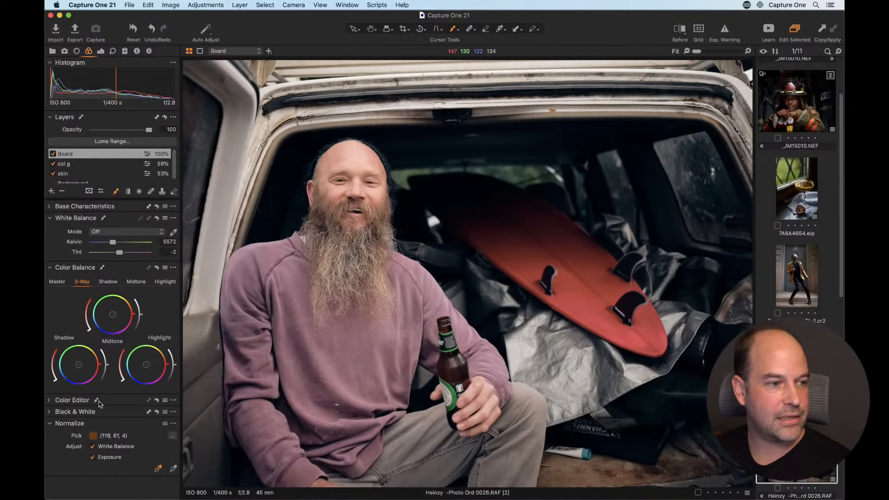
Float the Color Editor, sample the surfboard's red in its Advanced mode and set the hue shift to 30.
{"action": "left_click", "coordinate": [54, 399]}
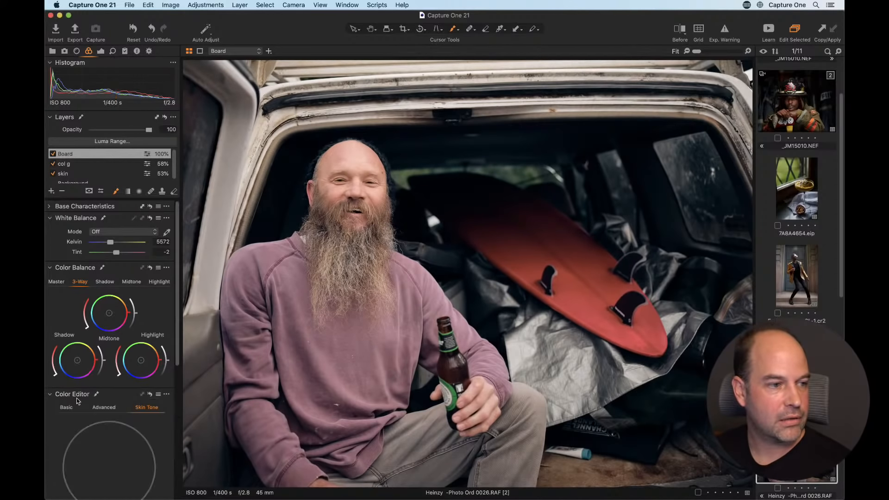
{"action": "left_click_drag", "start_coordinate": [77, 397], "coordinate": [273, 121]}
{"action": "left_click", "coordinate": [301, 134]}
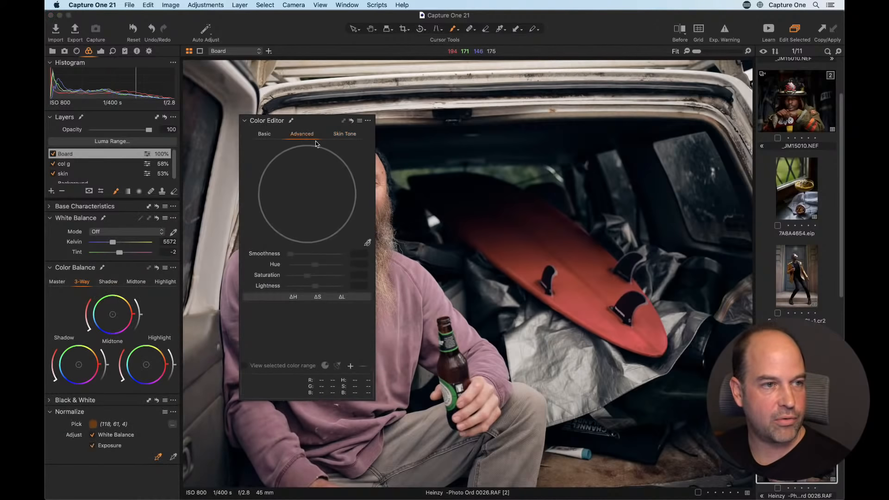
{"action": "left_click", "coordinate": [368, 243]}
{"action": "left_click", "coordinate": [523, 247]}
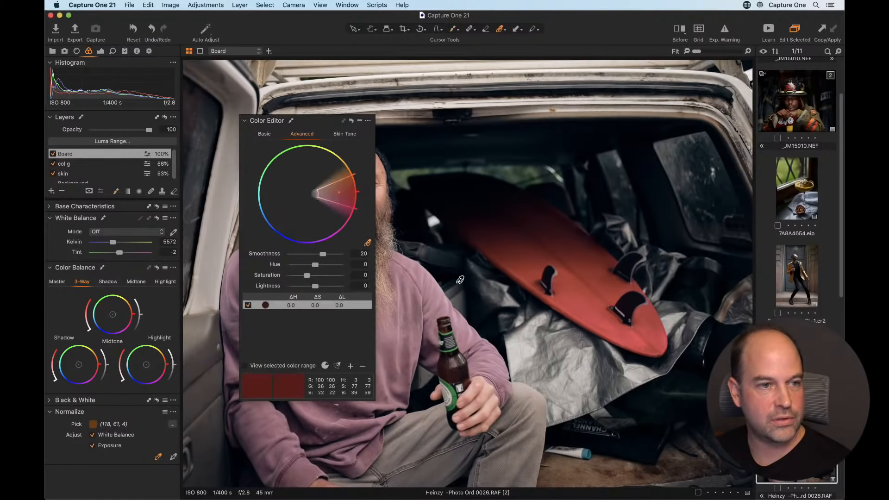
{"action": "left_click_drag", "start_coordinate": [316, 265], "coordinate": [410, 276]}
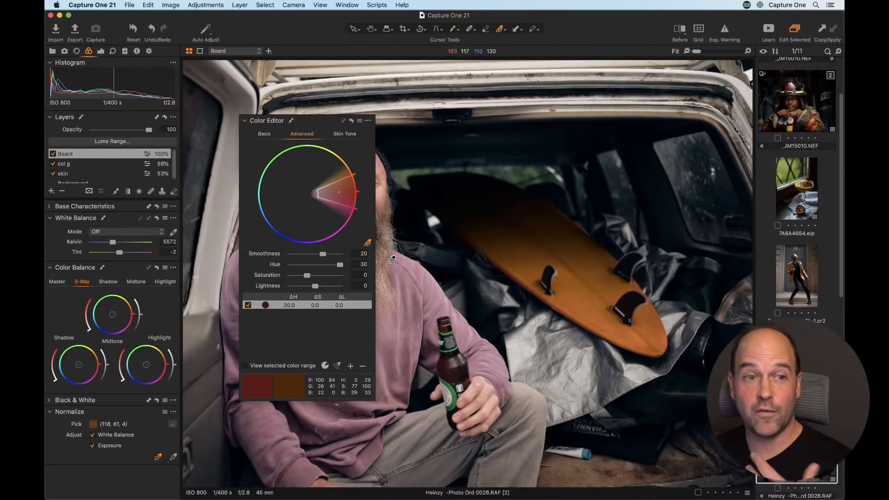
Sample the surfboard six more times with a hue shift of 30 each to turn it blue, and dock the Color Editor.
{"action": "left_click", "coordinate": [541, 250]}
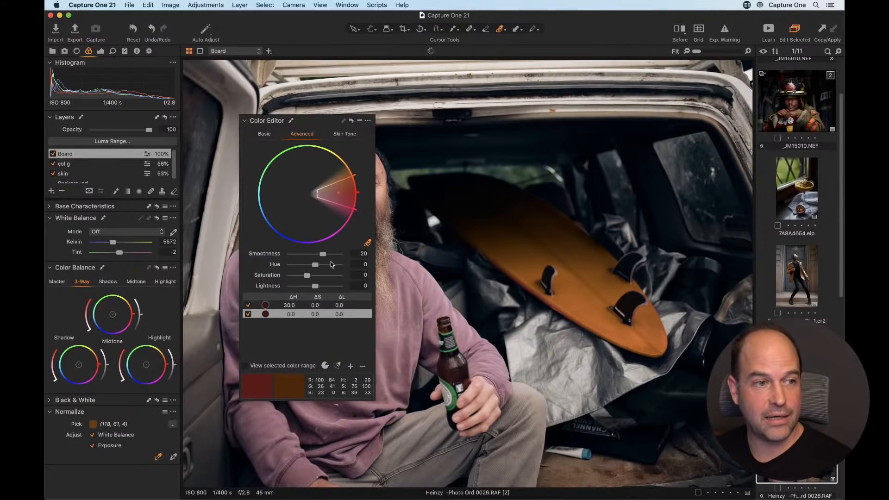
{"action": "left_click", "coordinate": [528, 244]}
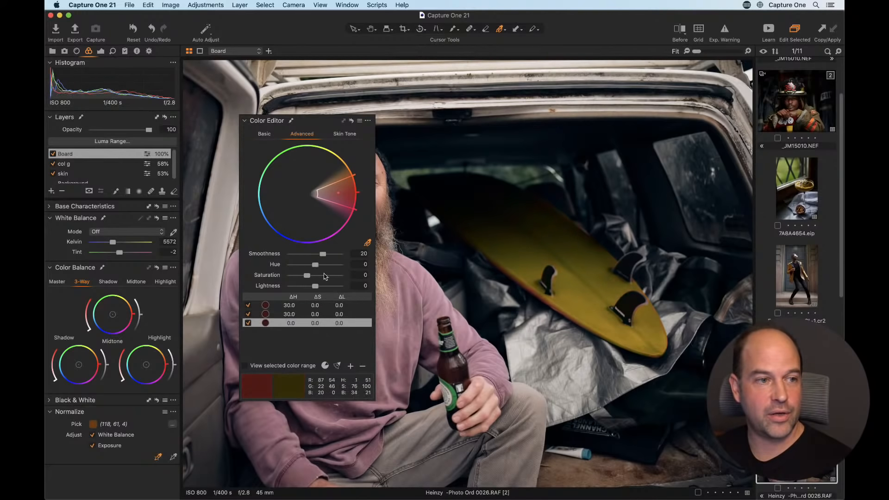
{"action": "left_click", "coordinate": [523, 226]}
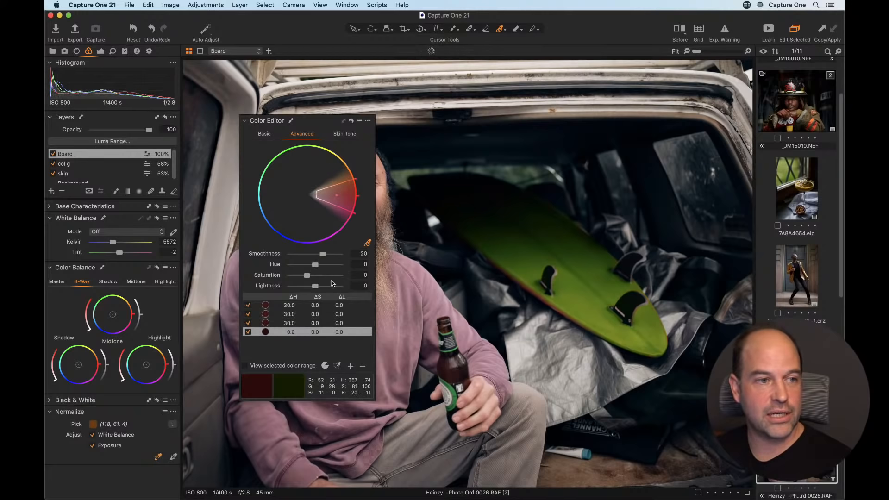
{"action": "left_click", "coordinate": [526, 245]}
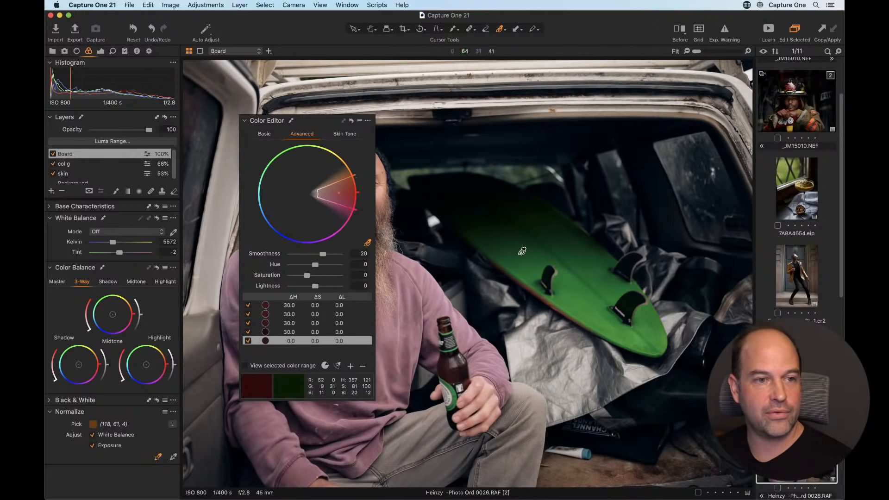
{"action": "left_click_drag", "start_coordinate": [322, 267], "coordinate": [339, 264]}
{"action": "left_click", "coordinate": [516, 244]}
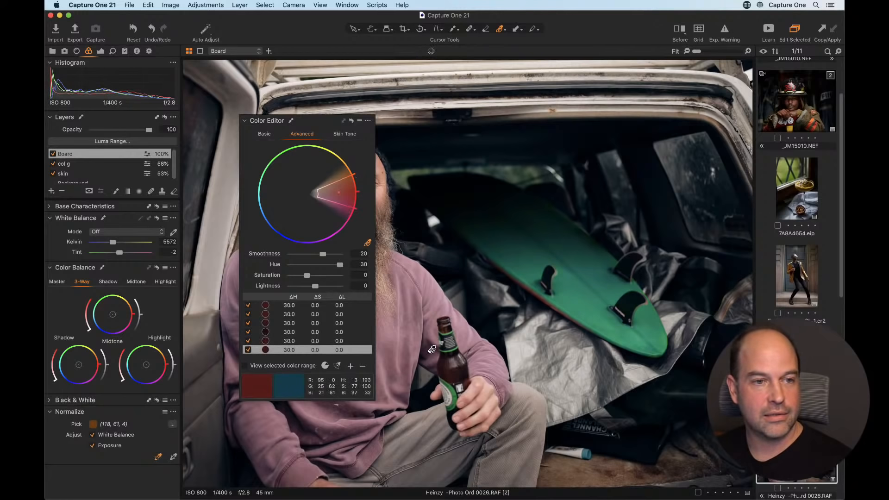
{"action": "left_click", "coordinate": [533, 252]}
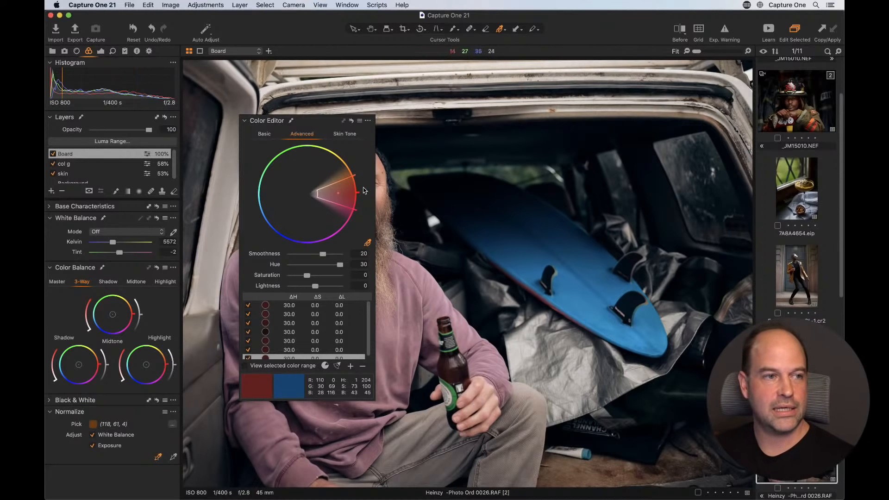
{"action": "left_click_drag", "start_coordinate": [304, 121], "coordinate": [175, 288]}
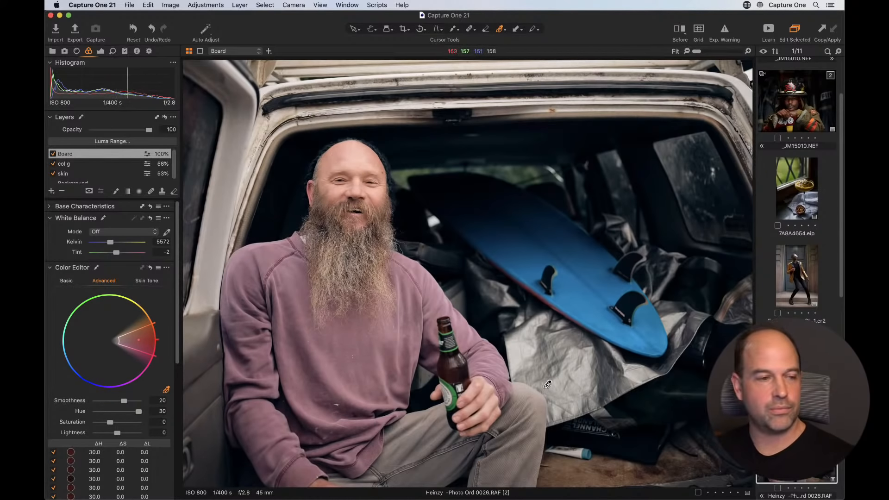
Switch the "Board" layer off and on twice to compare the original and recoloured surfboard.
{"action": "left_click", "coordinate": [52, 154]}
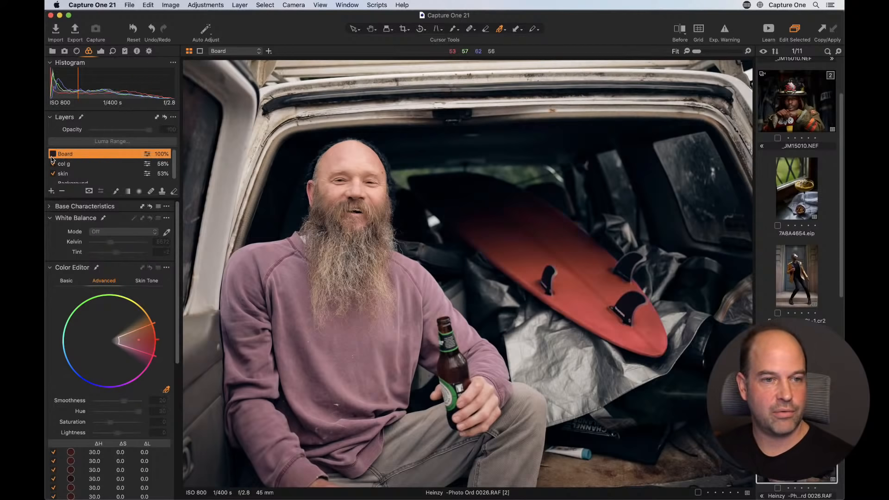
{"action": "left_click", "coordinate": [53, 154]}
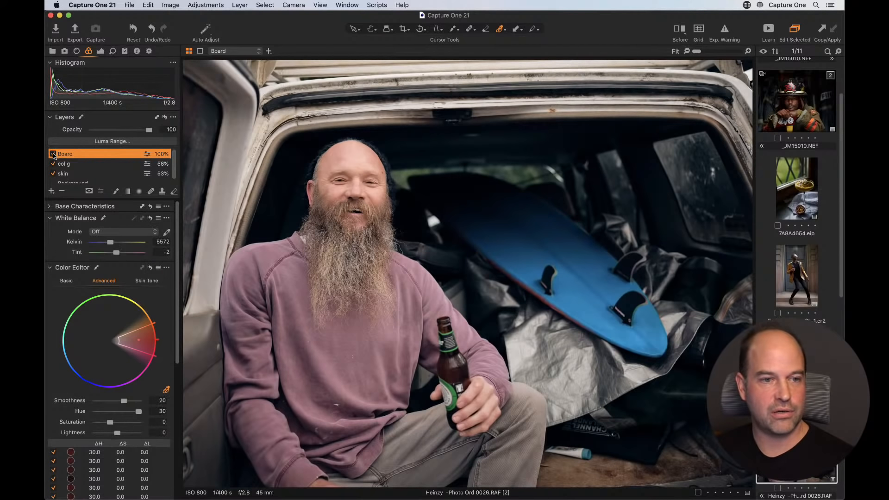
{"action": "left_click", "coordinate": [54, 154]}
{"action": "left_click", "coordinate": [53, 154]}
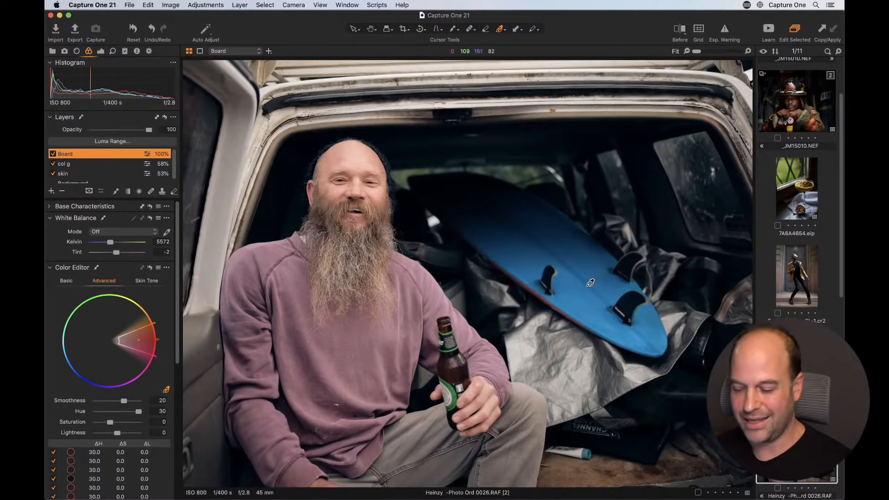
Inspect the surfboard's edge near the fin at 100% and check the "Board" layer's mask coverage there.
{"action": "left_click", "coordinate": [554, 295]}
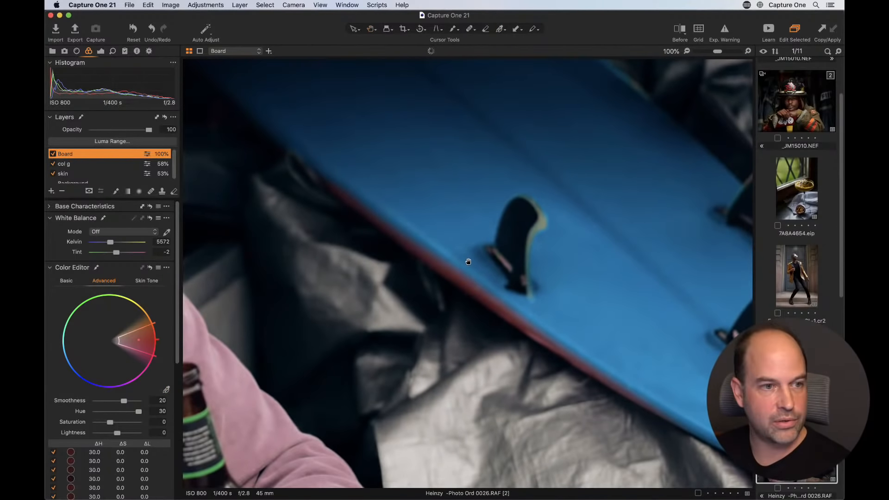
{"action": "key", "text": "m"}
{"action": "key", "text": "m"}
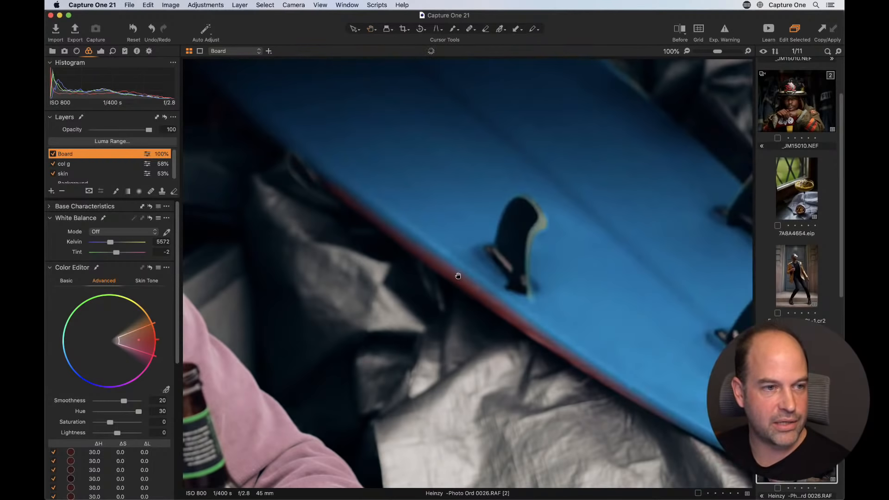
Compare the surfboard's edge with the "Board" layer off and on, and check the recoloured variant among the other images' thumbnails.
{"action": "left_click", "coordinate": [53, 154]}
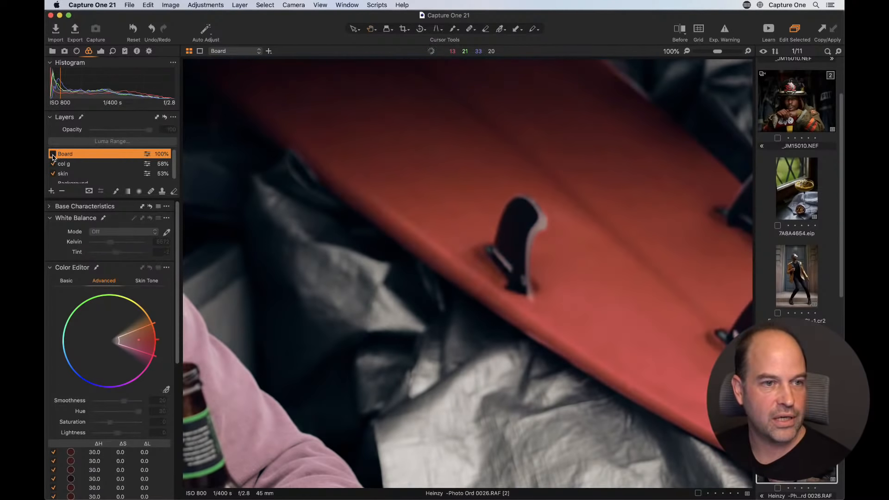
{"action": "left_click", "coordinate": [52, 154]}
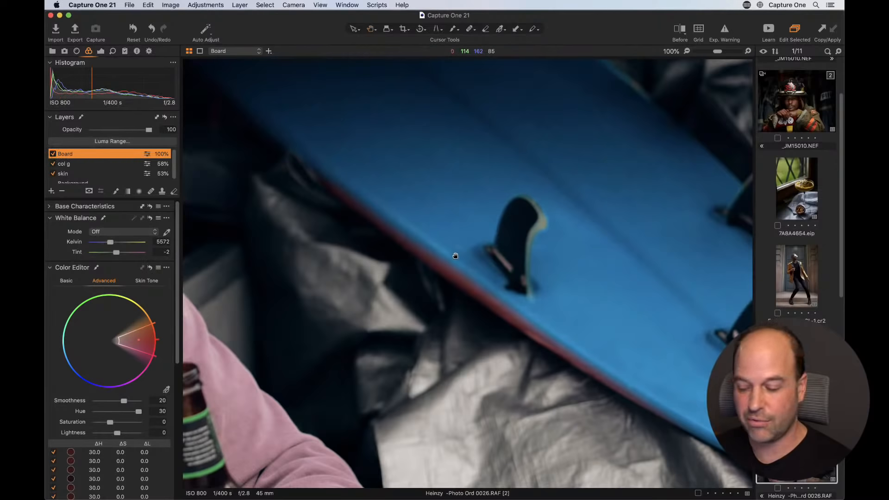
{"action": "key", "text": "super+0"}
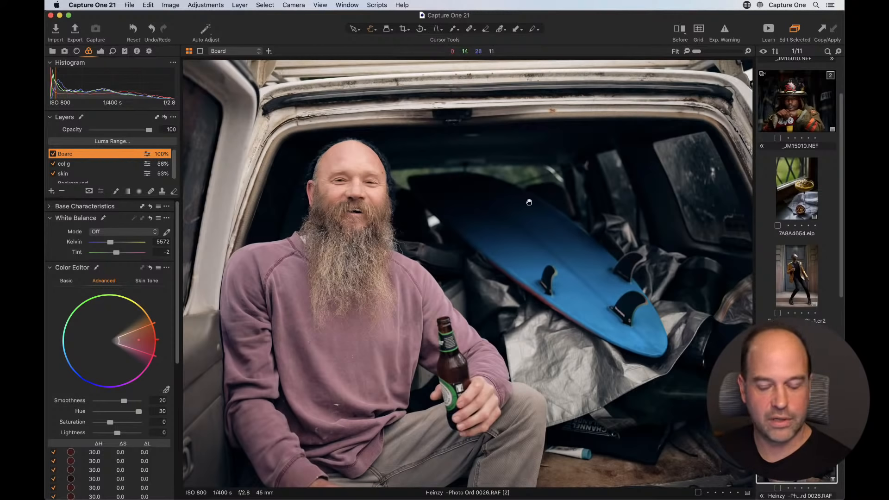
{"action": "key", "text": "g"}
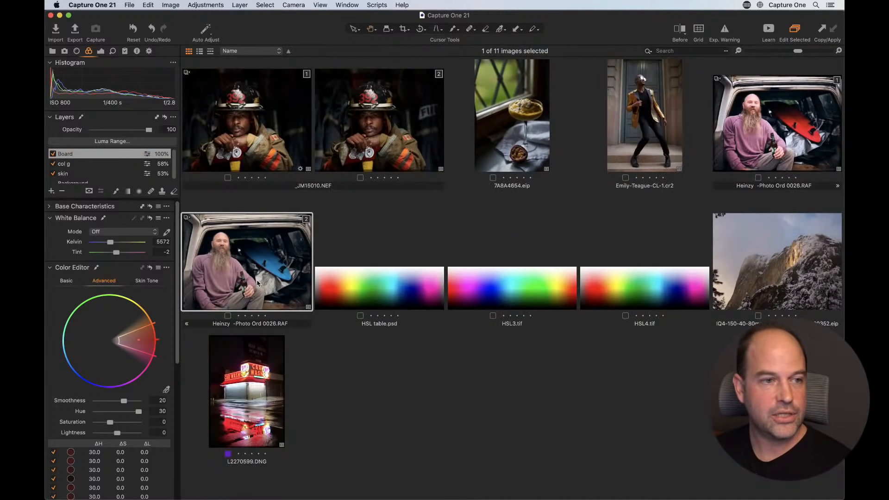
{"action": "double_click", "coordinate": [246, 268]}
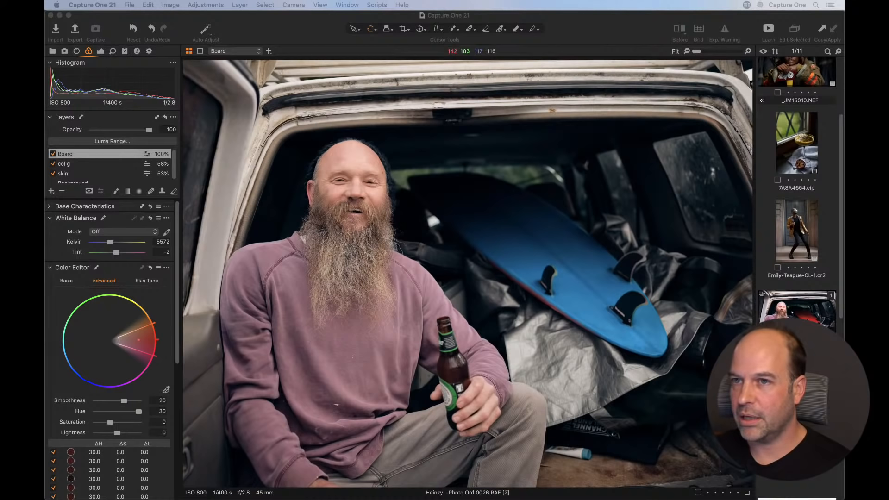
Switch to Chrome, enlarge the window with the Capture One Pro YouTube channel and browse its tutorial and live-session playlists.
{"action": "left_click_drag", "start_coordinate": [843, 134], "coordinate": [236, 20]}
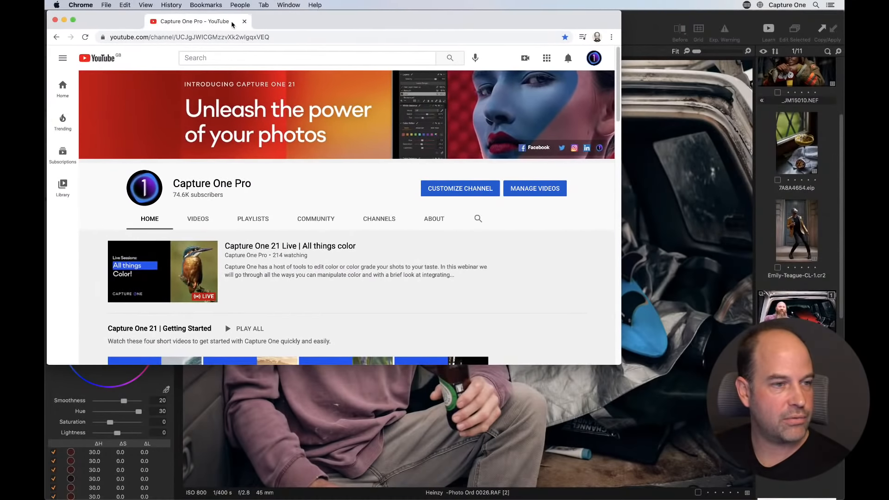
{"action": "left_click_drag", "start_coordinate": [620, 364], "coordinate": [842, 499]}
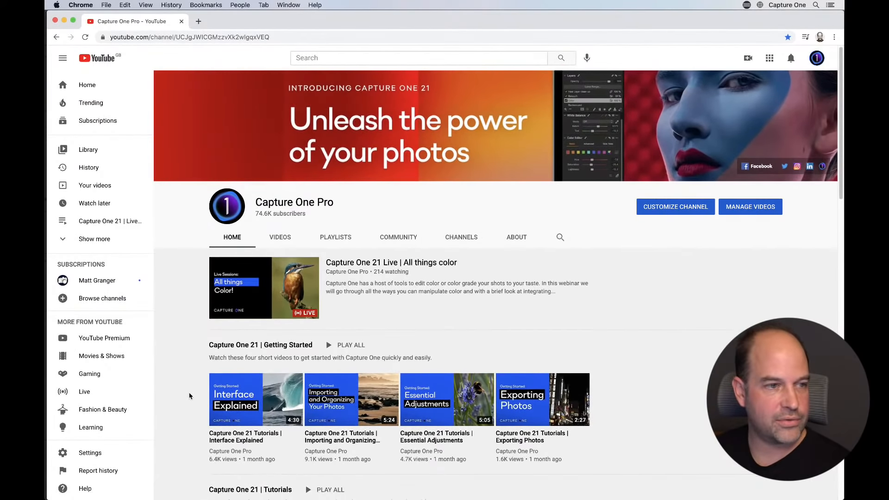
{"action": "scroll", "coordinate": [190, 395], "scroll_direction": "down", "scroll_amount": 15}
{"action": "scroll", "coordinate": [190, 394], "scroll_direction": "down", "scroll_amount": 2}
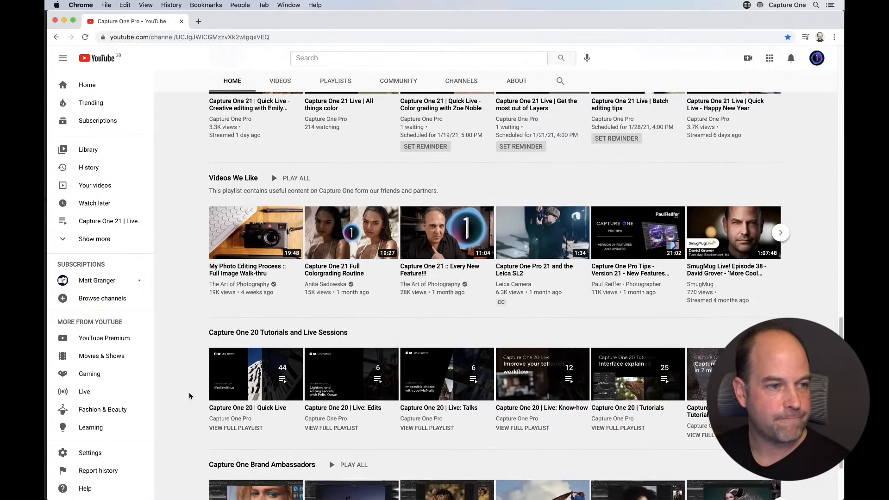
{"action": "scroll", "coordinate": [189, 394], "scroll_direction": "up", "scroll_amount": 4}
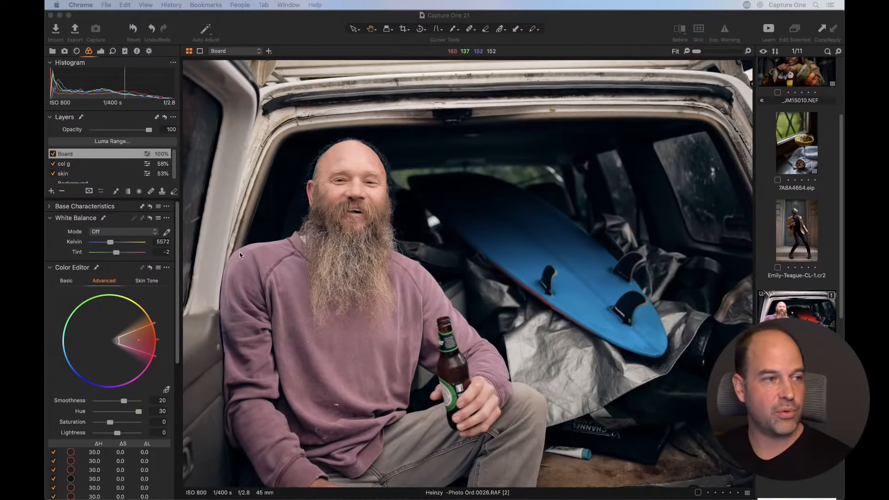
On the "col g" layer, float Color Balance, tint the 3-Way shadows strongly yellow-orange and slightly reduce the shadow saturation.
{"action": "left_click", "coordinate": [102, 166]}
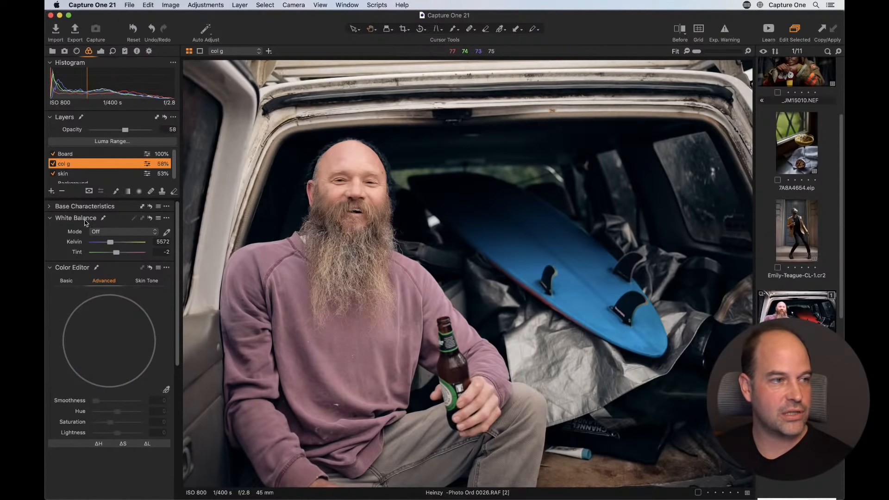
{"action": "scroll", "coordinate": [98, 362], "scroll_direction": "down", "scroll_amount": 10}
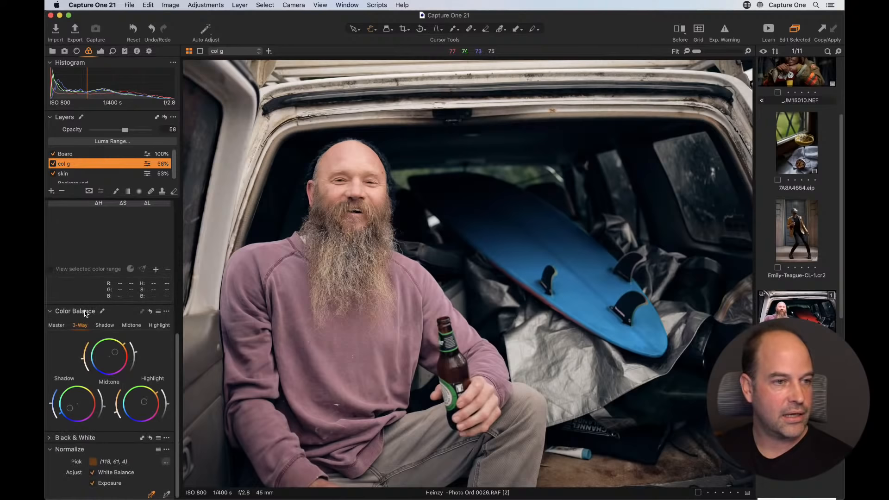
{"action": "left_click_drag", "start_coordinate": [91, 311], "coordinate": [509, 141]}
{"action": "left_click_drag", "start_coordinate": [499, 244], "coordinate": [524, 217]}
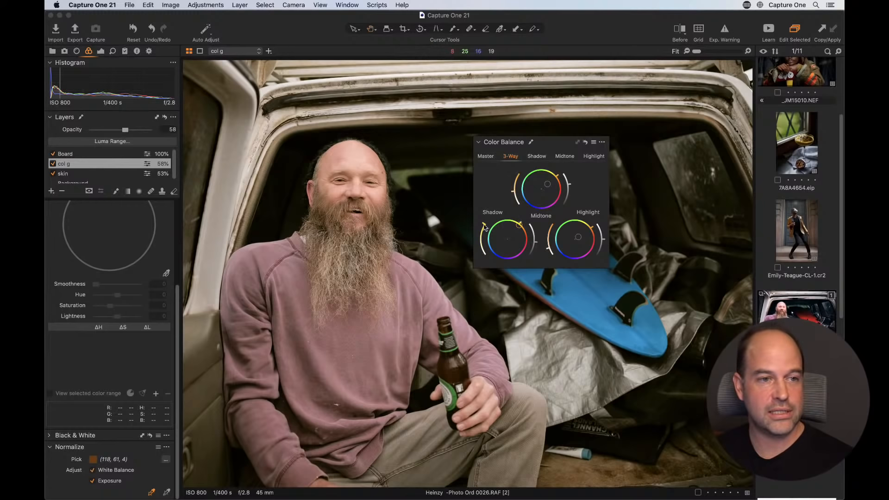
{"action": "mouse_move", "coordinate": [481, 226]}
{"action": "left_mouse_down"}
{"action": "mouse_move", "coordinate": [481, 256]}
{"action": "mouse_move", "coordinate": [477, 227]}
{"action": "mouse_move", "coordinate": [519, 224]}
{"action": "mouse_move", "coordinate": [477, 232]}
{"action": "left_mouse_up"}
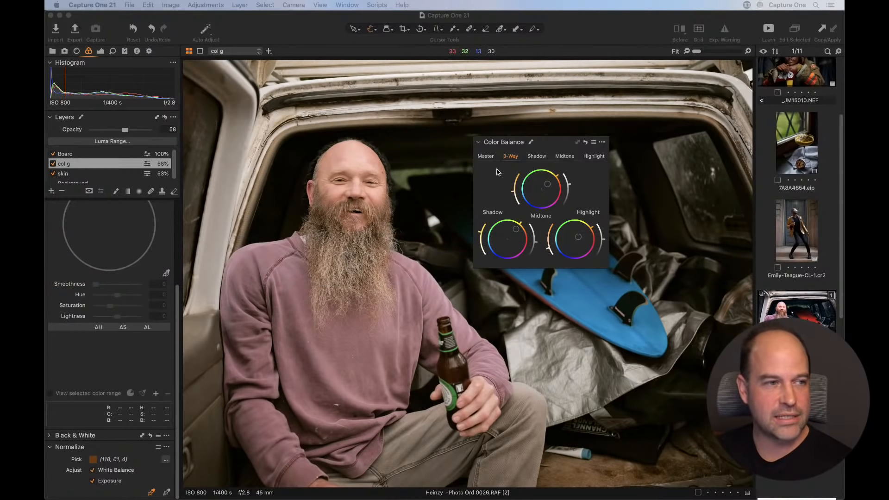
Dock the floating Color Balance tool between White Balance and the Color Editor.
{"action": "scroll", "coordinate": [132, 261], "scroll_direction": "up", "scroll_amount": 3}
{"action": "scroll", "coordinate": [132, 260], "scroll_direction": "up", "scroll_amount": 3}
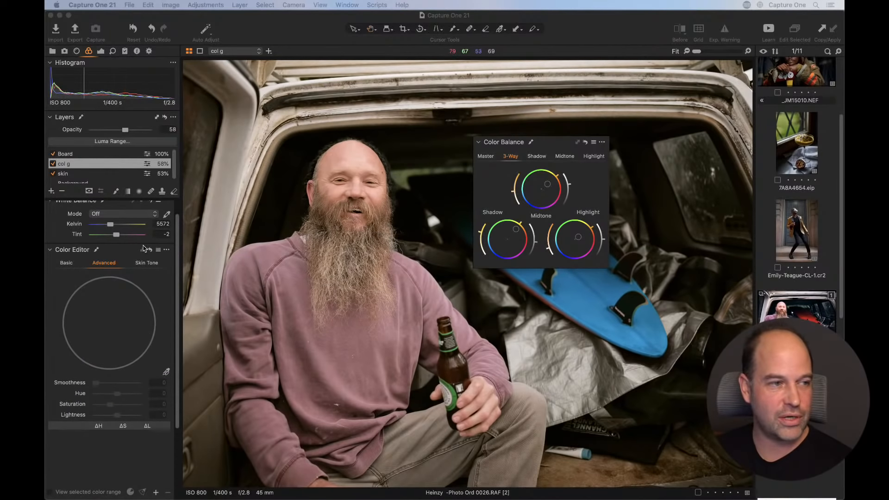
{"action": "left_click_drag", "start_coordinate": [519, 142], "coordinate": [92, 250]}
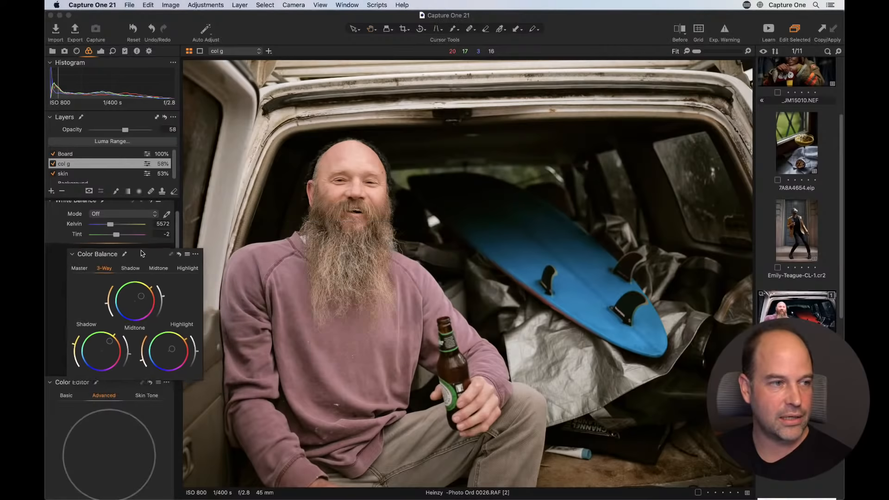